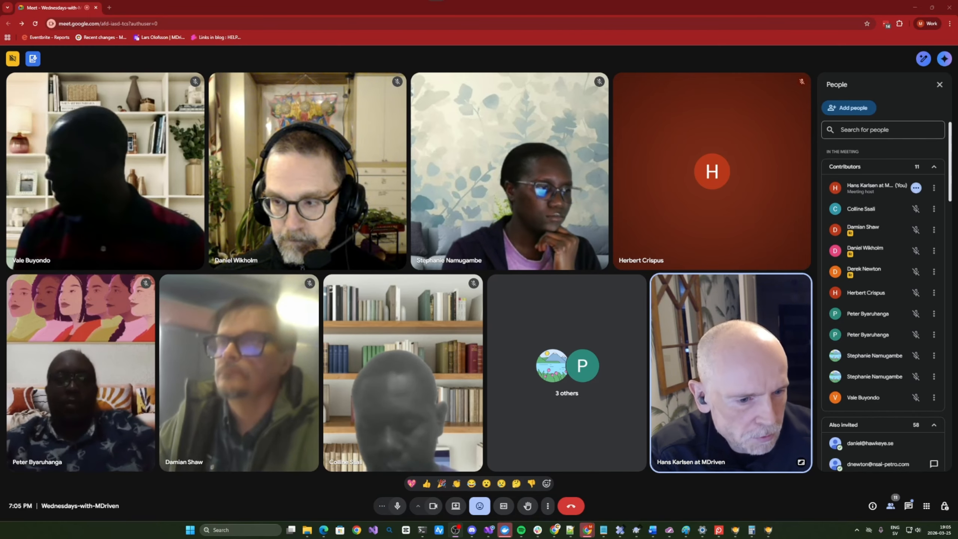
Step: Present the entire Screen 1 to the meeting participants
left_click(457, 506)
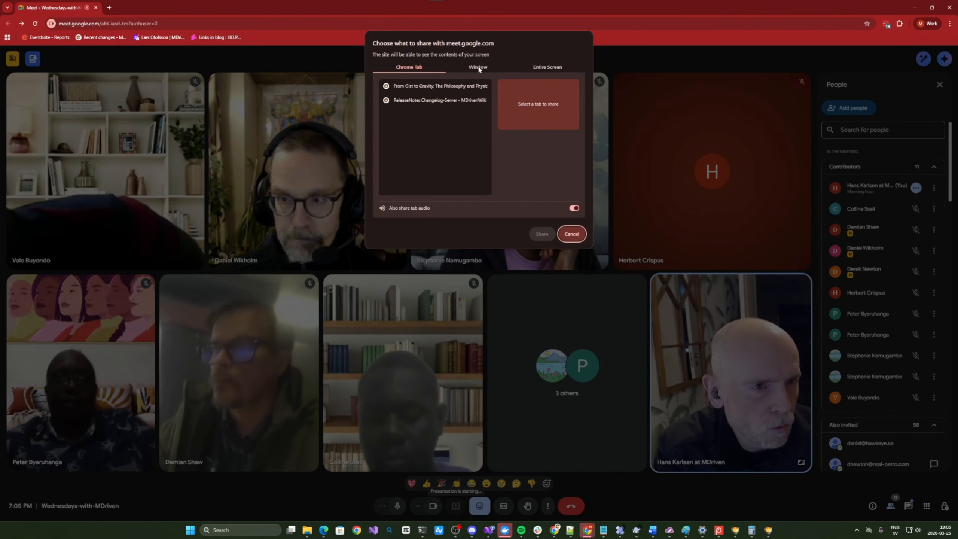
left_click(546, 69)
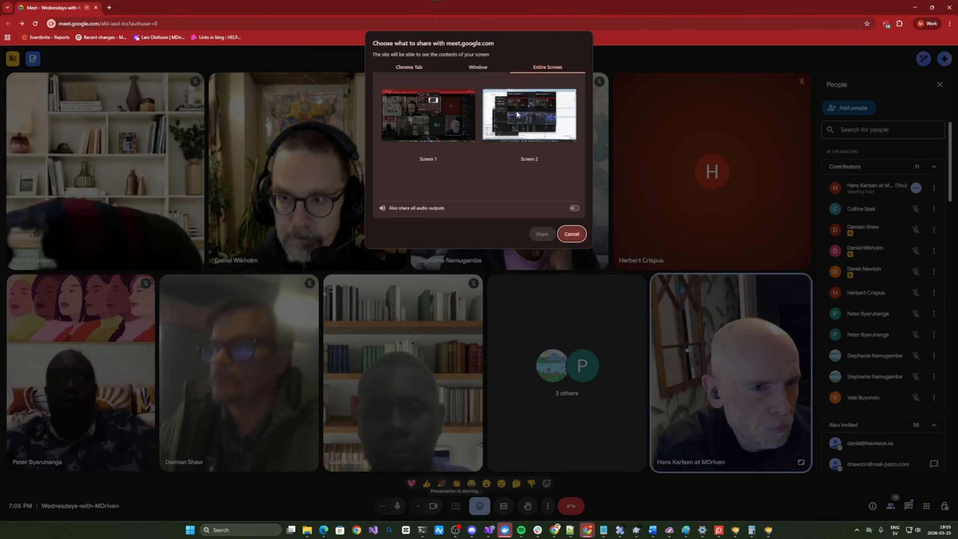
left_click(462, 109)
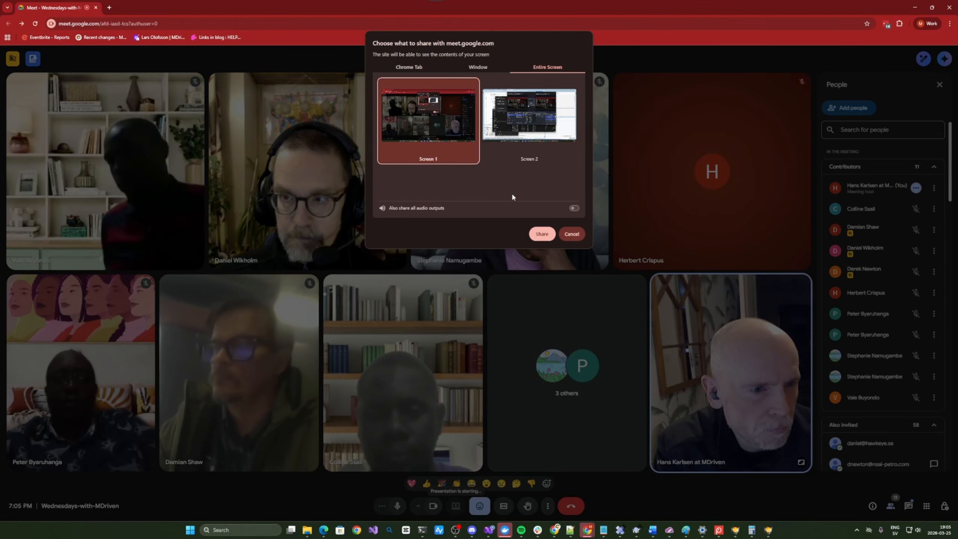
left_click(542, 233)
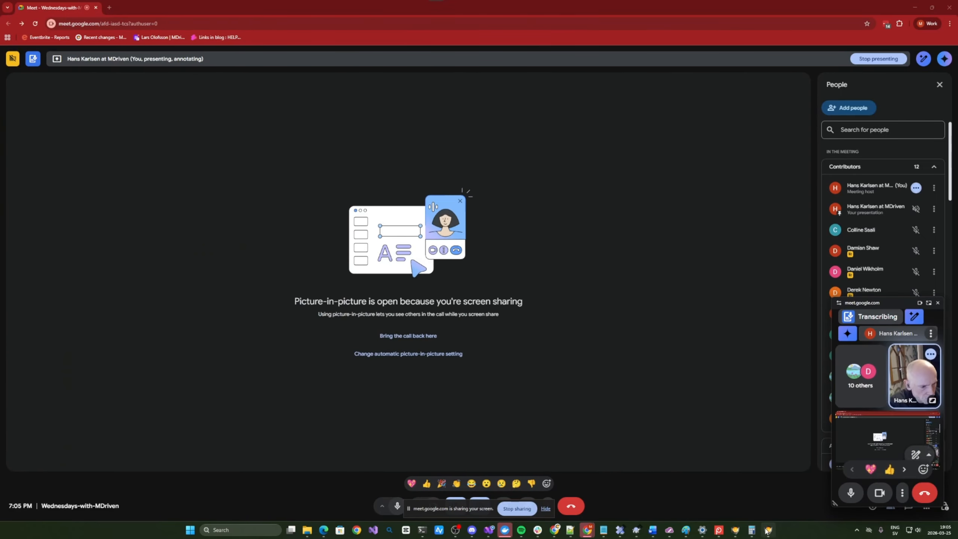
Step: Switch to MDriven Designer, fit its window beside the meeting's picture-in-picture window, and enlarge the latter so more participants show
left_click(768, 529)
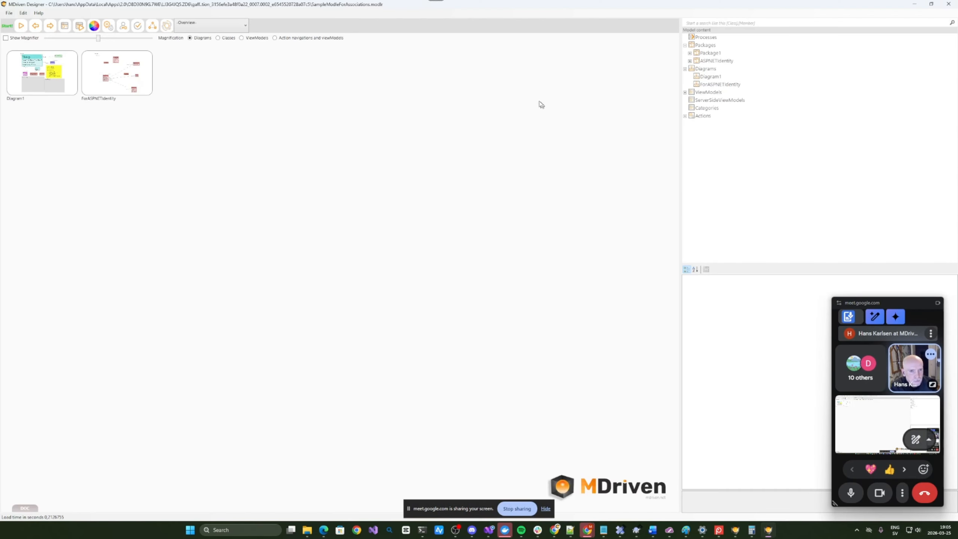
left_click_drag(496, 8, 208, 15)
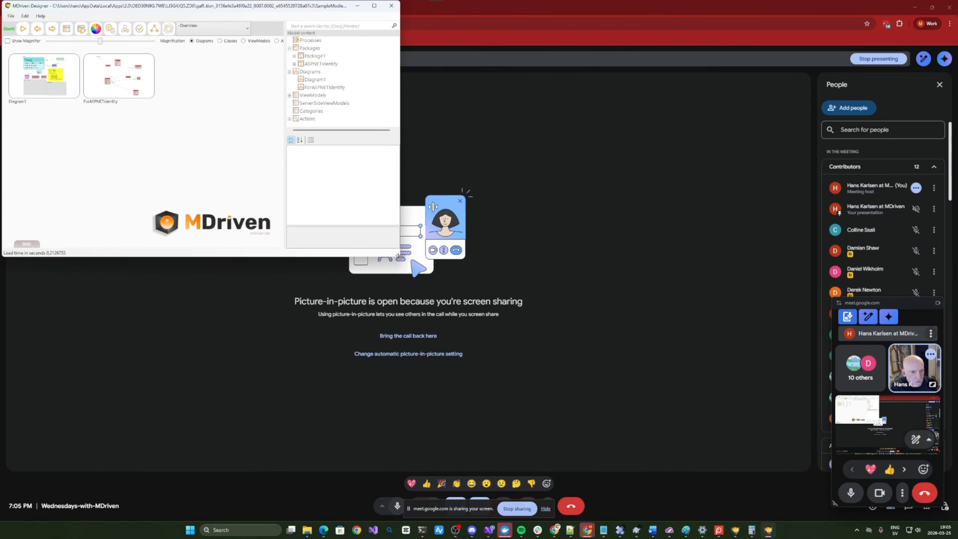
left_click_drag(398, 255, 819, 504)
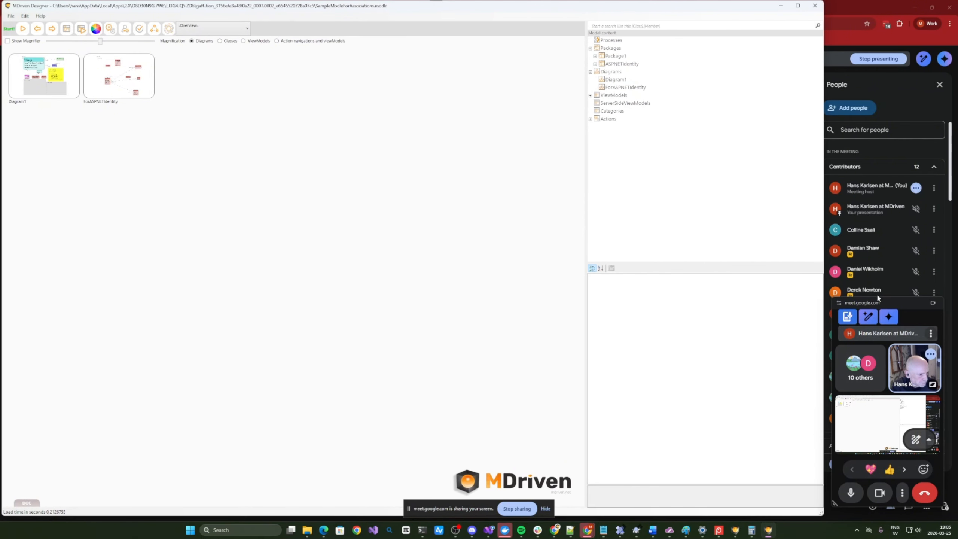
left_click_drag(877, 294, 875, 25)
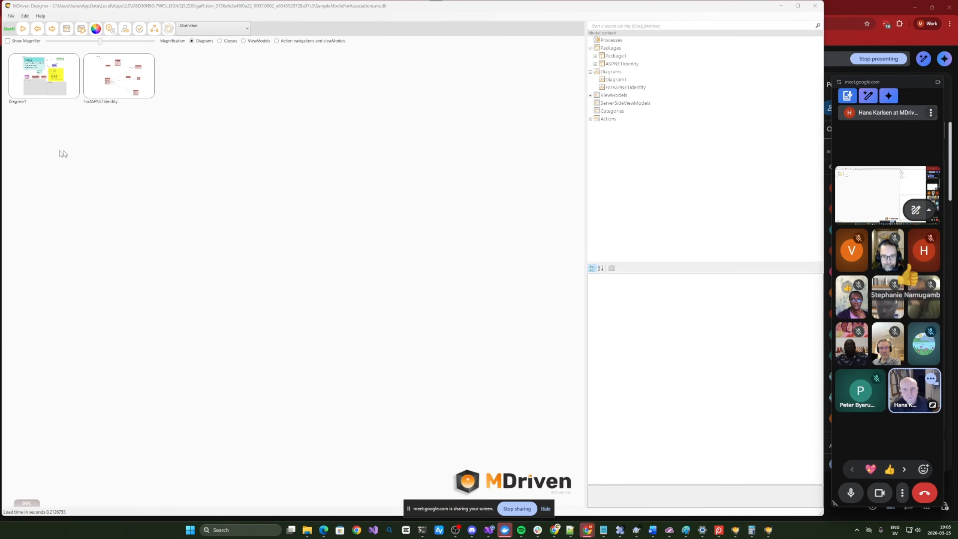
Step: Open Diagram1 and shift the ViewOneThing view box slightly, keeping it below the Detail and SubClassThing1 classes
left_click(71, 81)
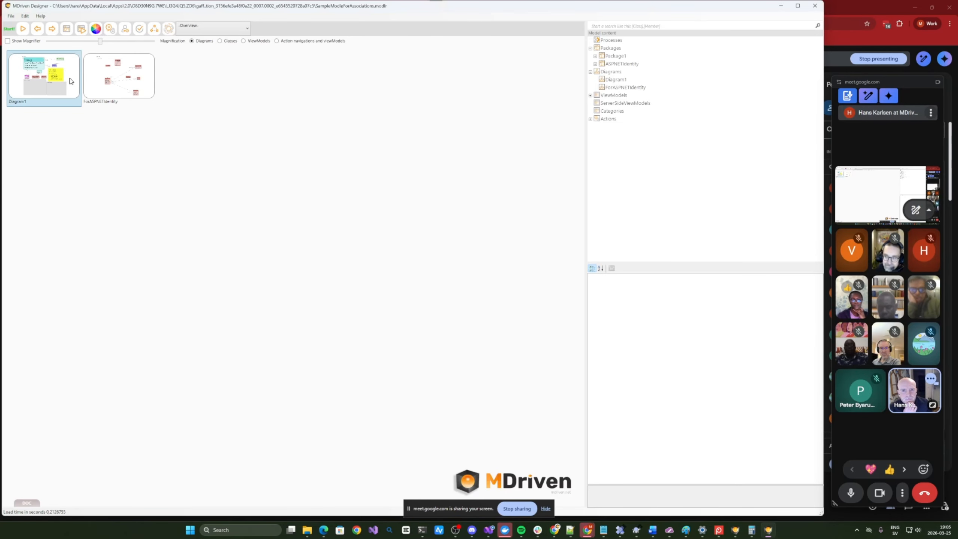
double_click(70, 81)
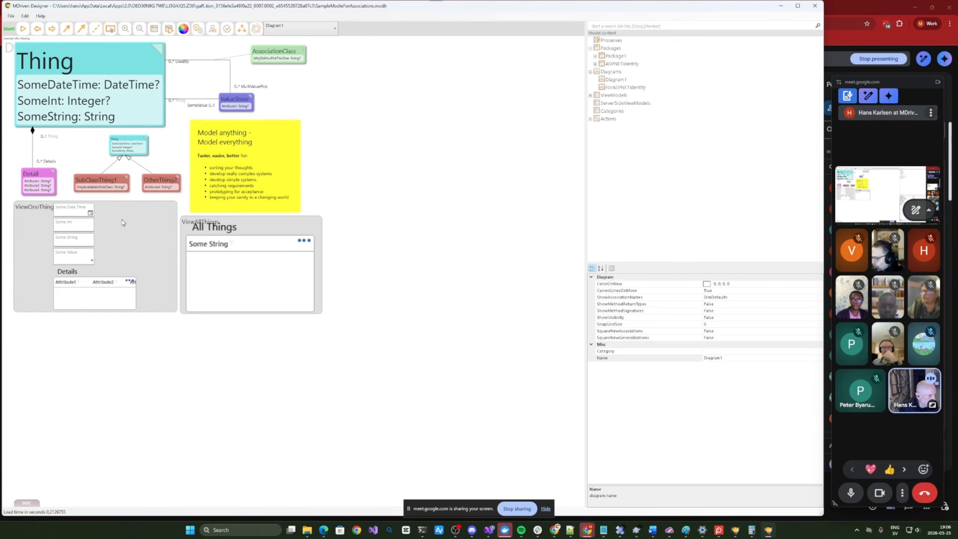
left_click_drag(123, 219, 114, 218)
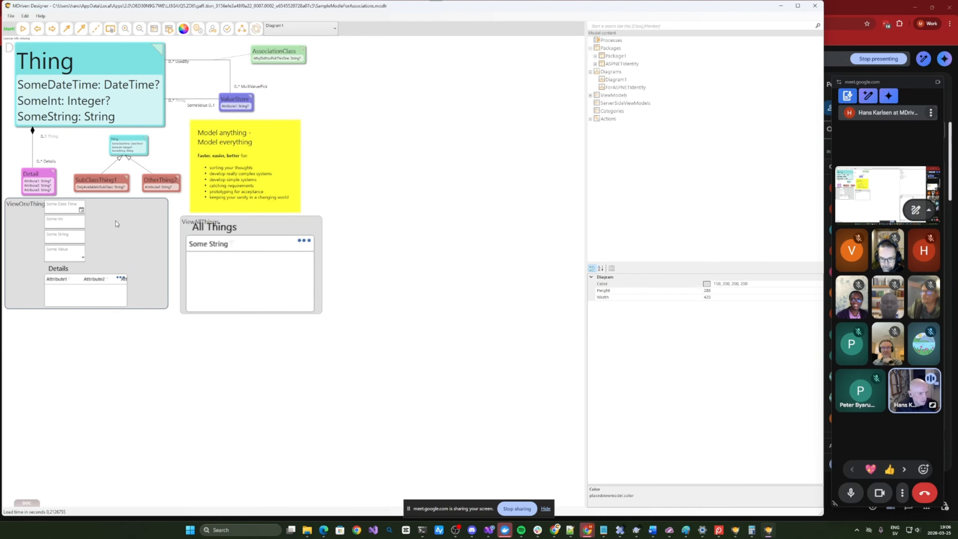
left_click_drag(149, 226, 147, 223)
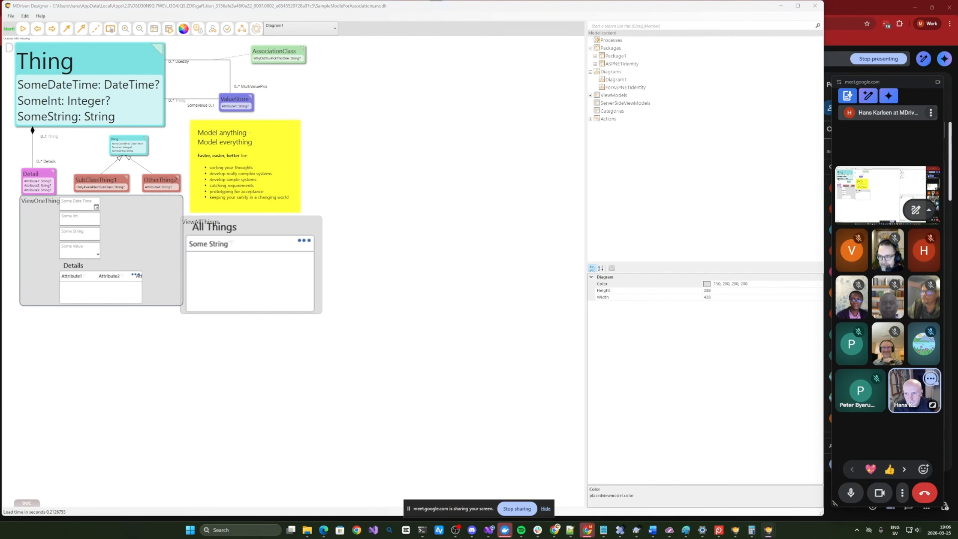
Step: Open ViewOneThing in the ViewModel Editor, enlarge the editor window and magnify the layout preview
left_click_drag(0, 94, 459, 66)
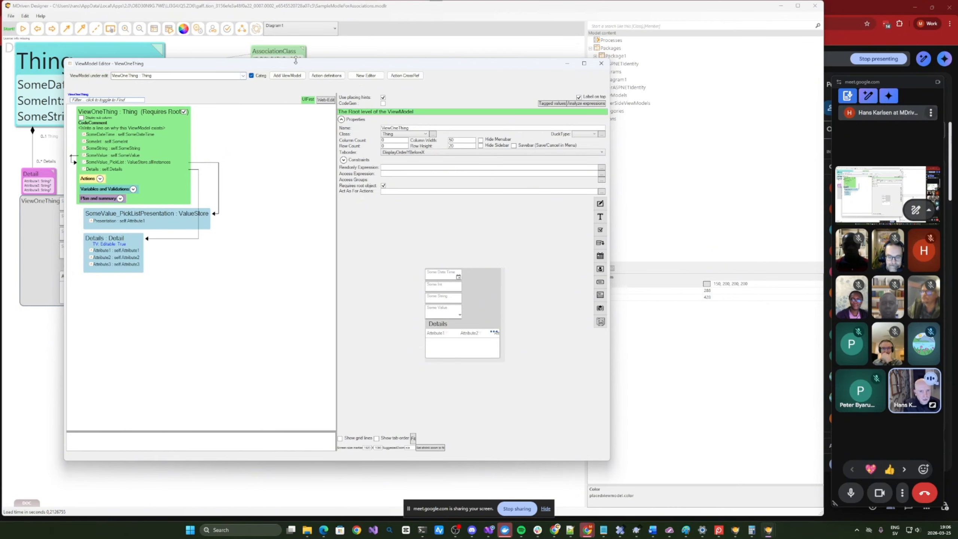
left_click_drag(296, 60, 266, 21)
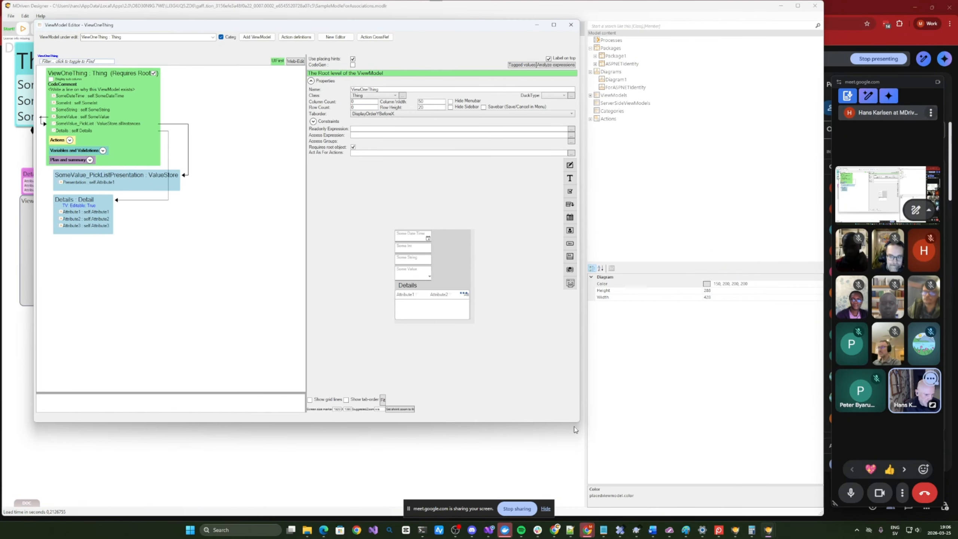
left_click_drag(578, 422, 739, 490)
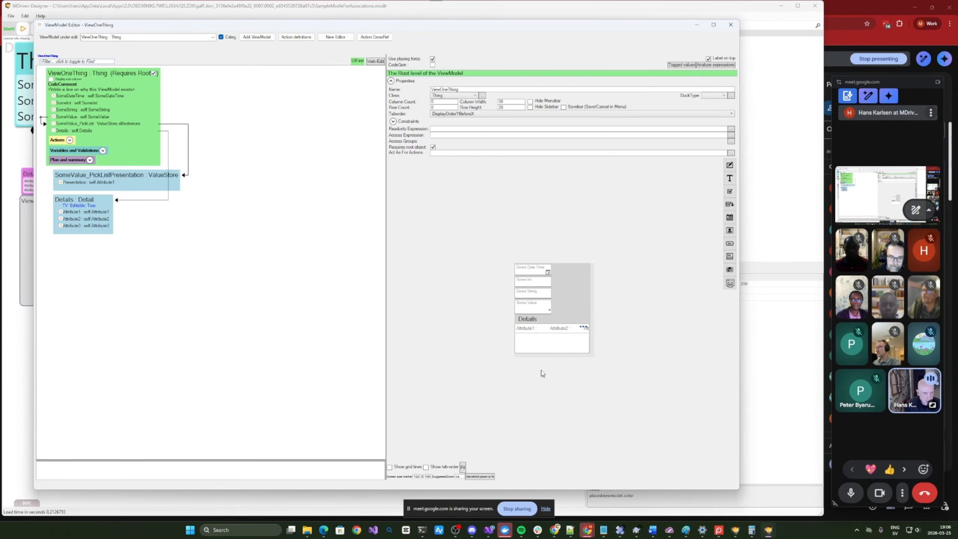
scroll(543, 362, "up", 4)
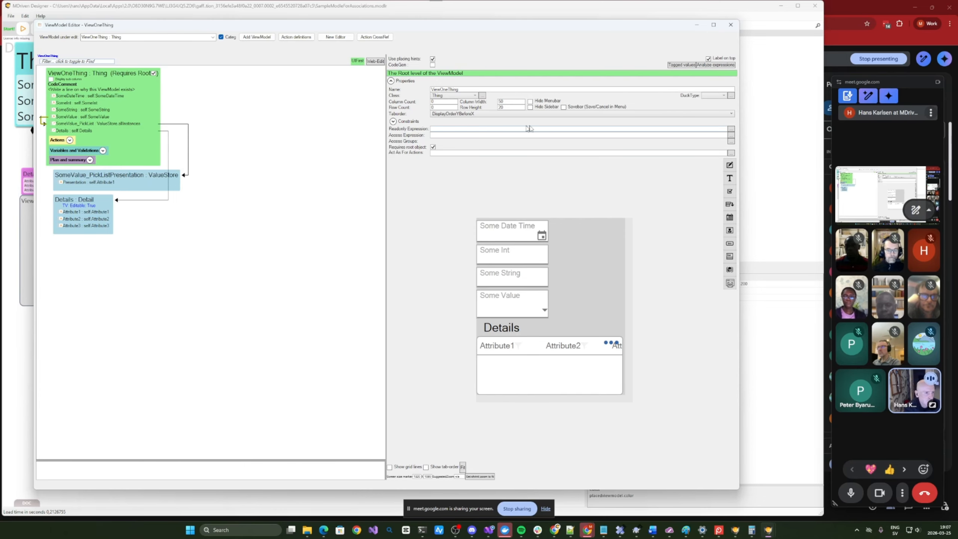
Step: Analyze the expressions of ViewOneThing, examine the classes and associations it uses in an enlarged window, and close the analysis
left_click(710, 66)
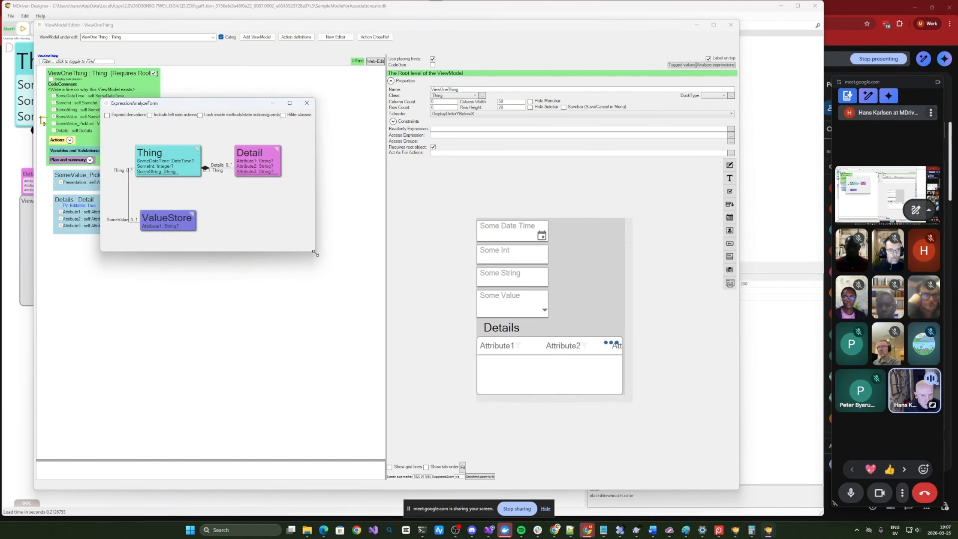
left_click_drag(312, 255, 581, 429)
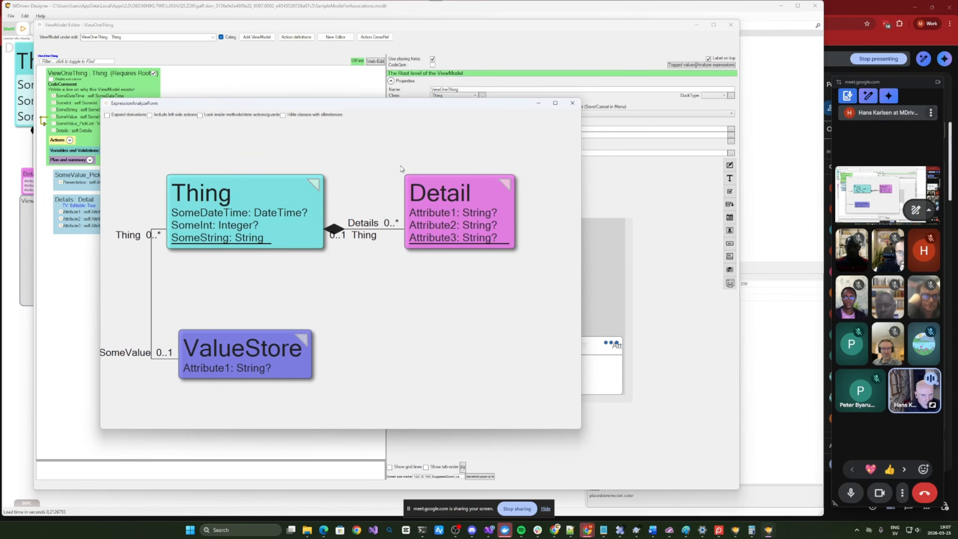
left_click_drag(376, 106, 386, 81)
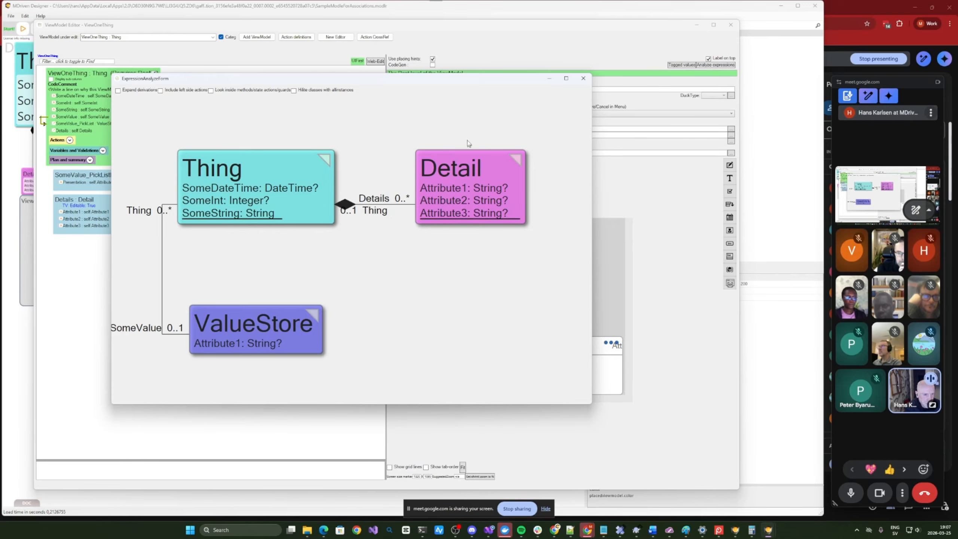
left_click_drag(461, 82, 479, 75)
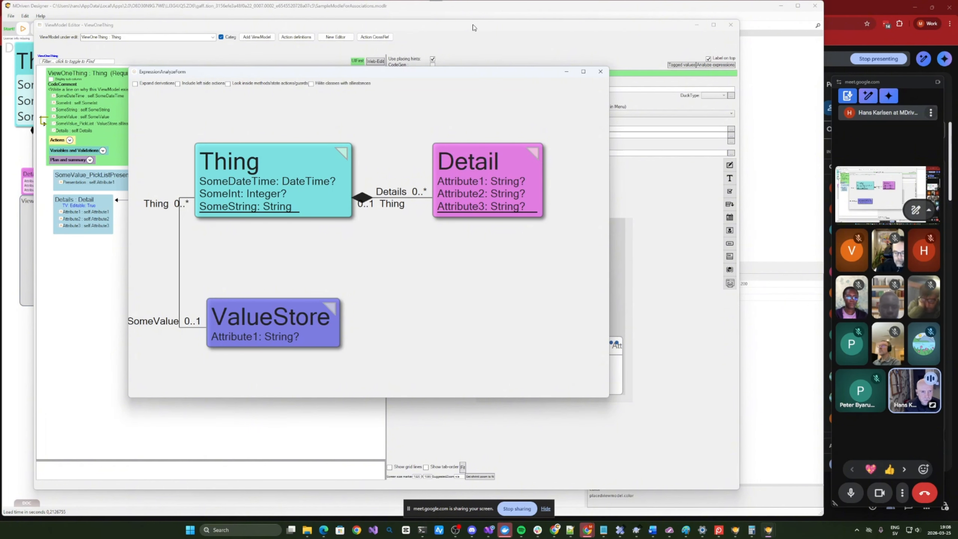
left_click(600, 72)
Step: Expand the ViewModel's actions, add a new ViewModel action to the Details level and open its definition
left_click(70, 140)
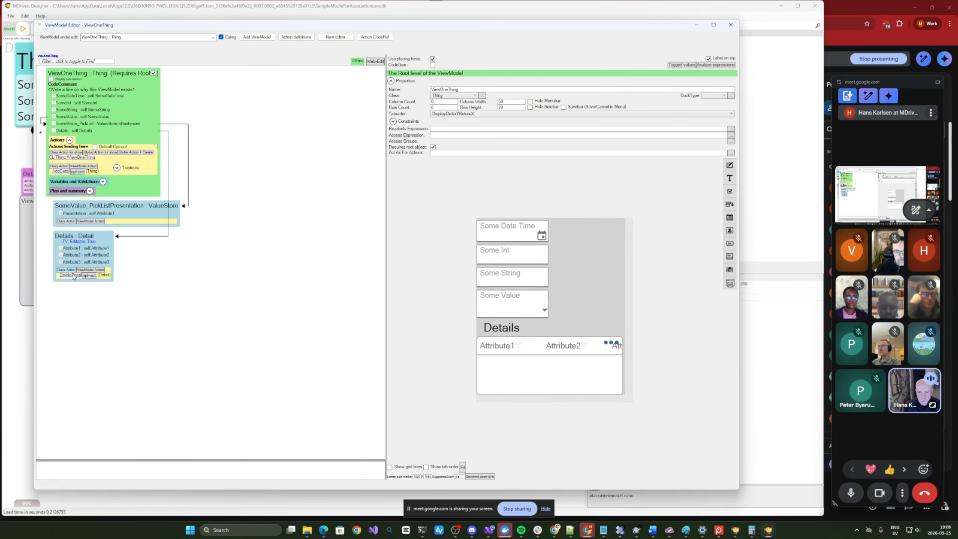
left_click(86, 270)
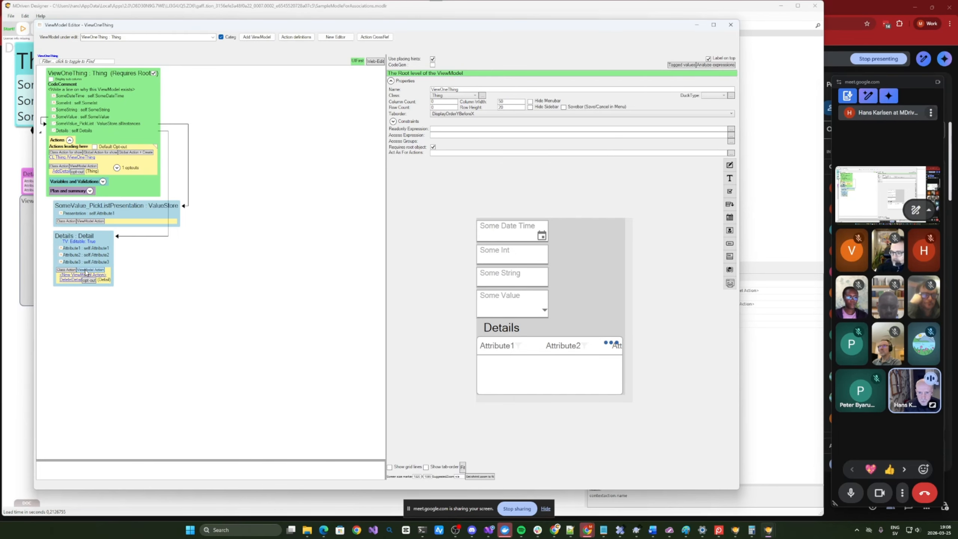
left_click(73, 279)
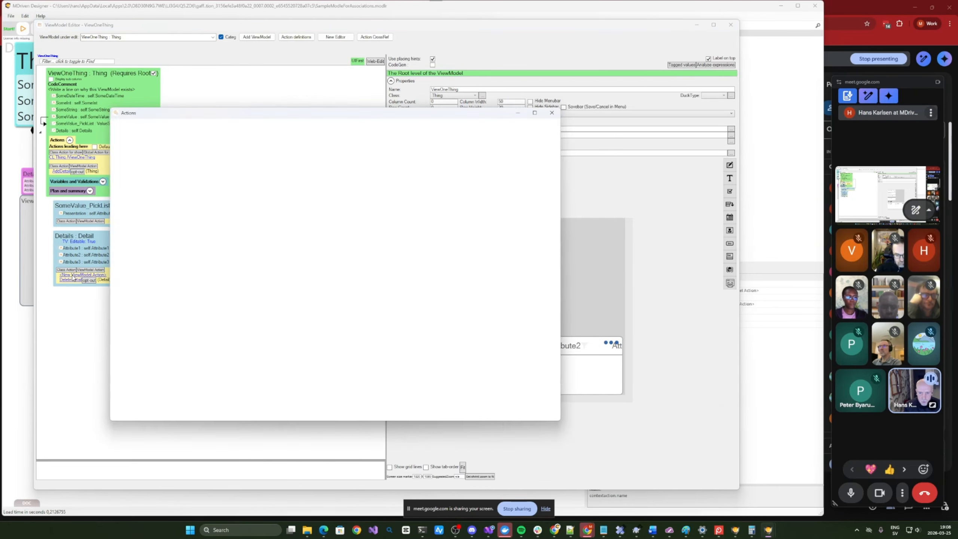
left_click_drag(537, 57, 174, 87)
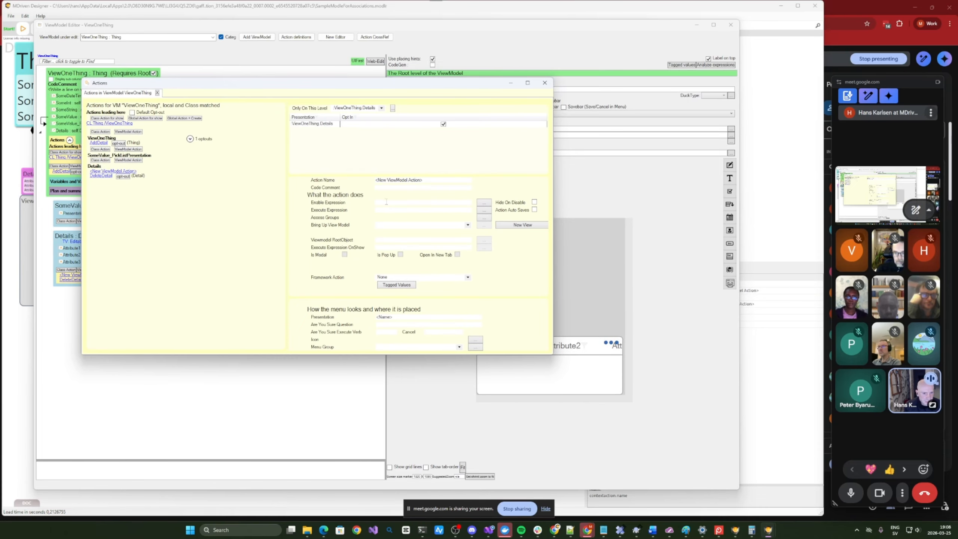
Step: Begin the new action's enable expression with SomeCompletelyNewClass.allinstances and add the missing class SomeCompletelyNewClass to the model in Package1
left_click(485, 205)
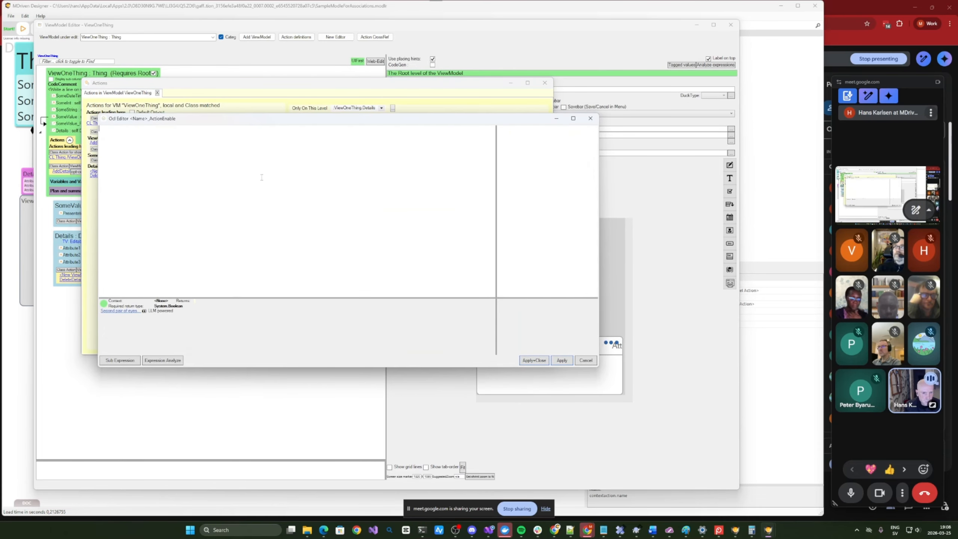
type("S")
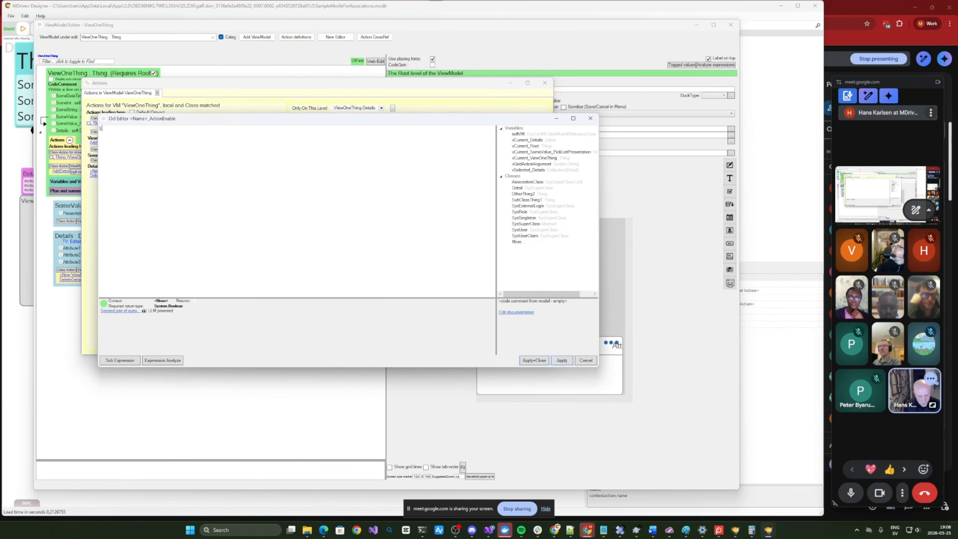
type("omeComp")
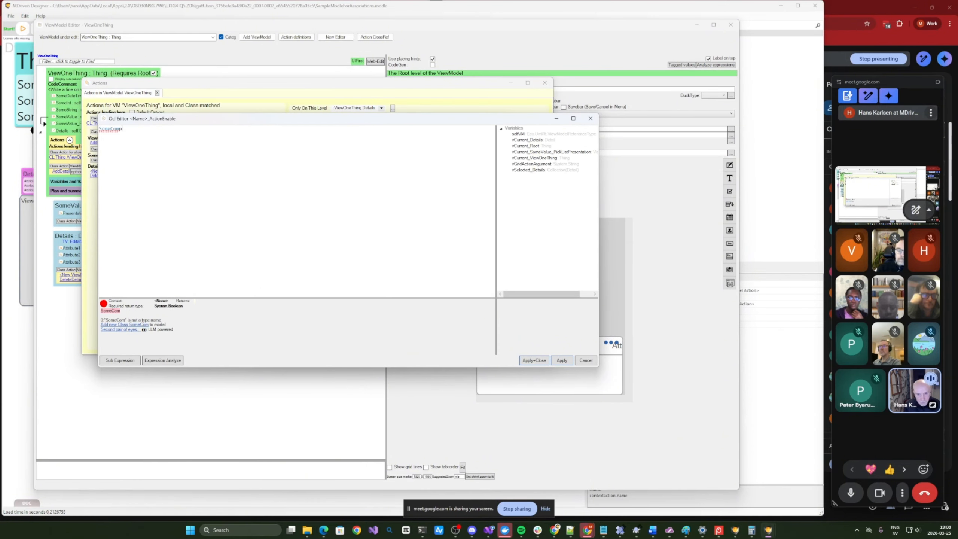
type("letely")
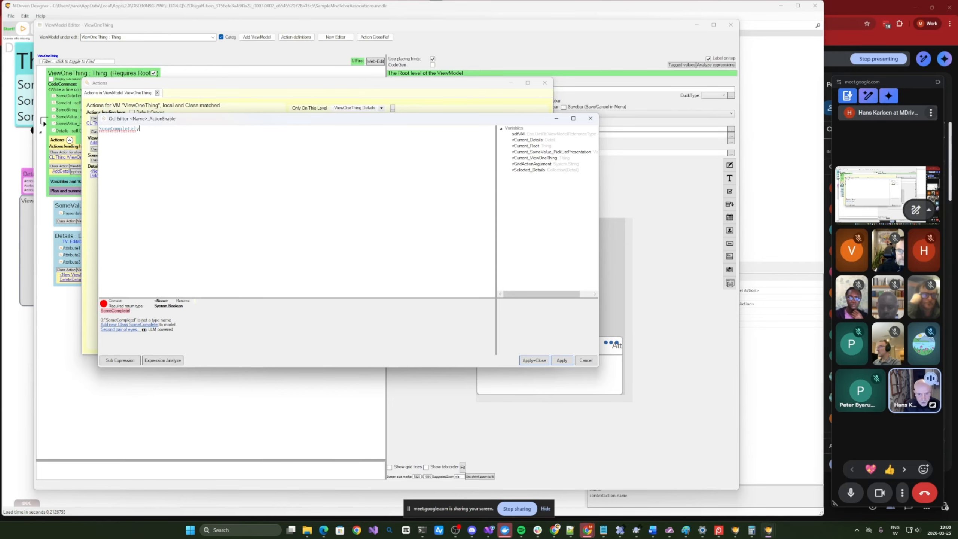
type("NewClass.allo")
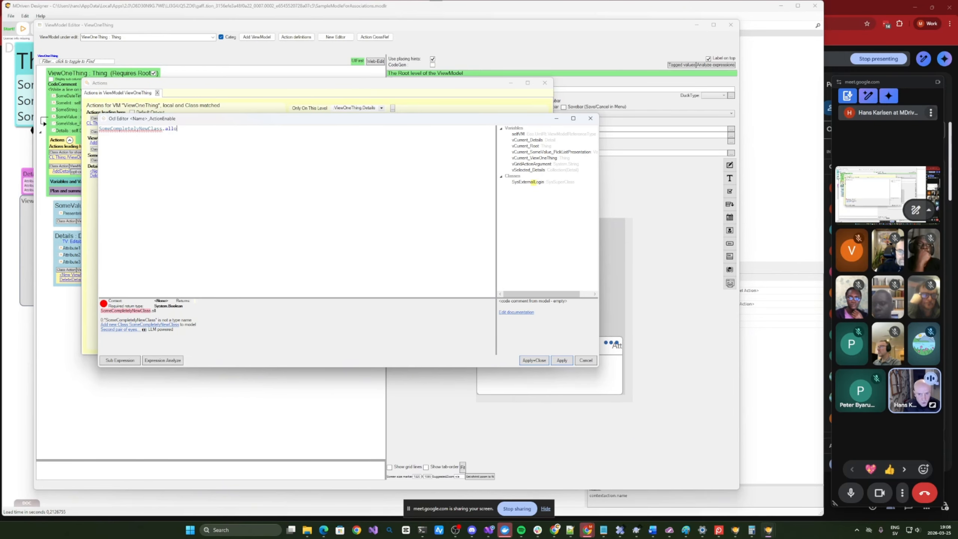
key("BackSpace")
type("instances")
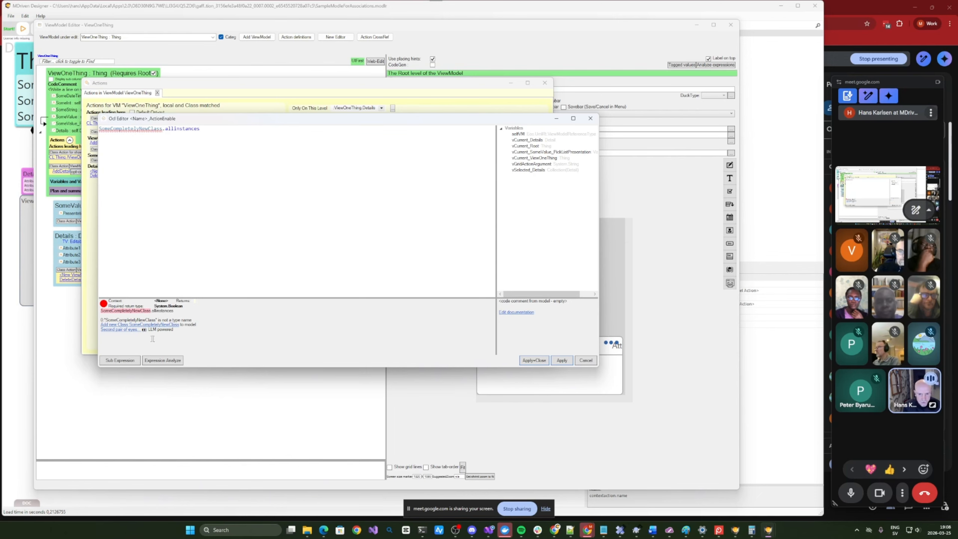
left_click(149, 325)
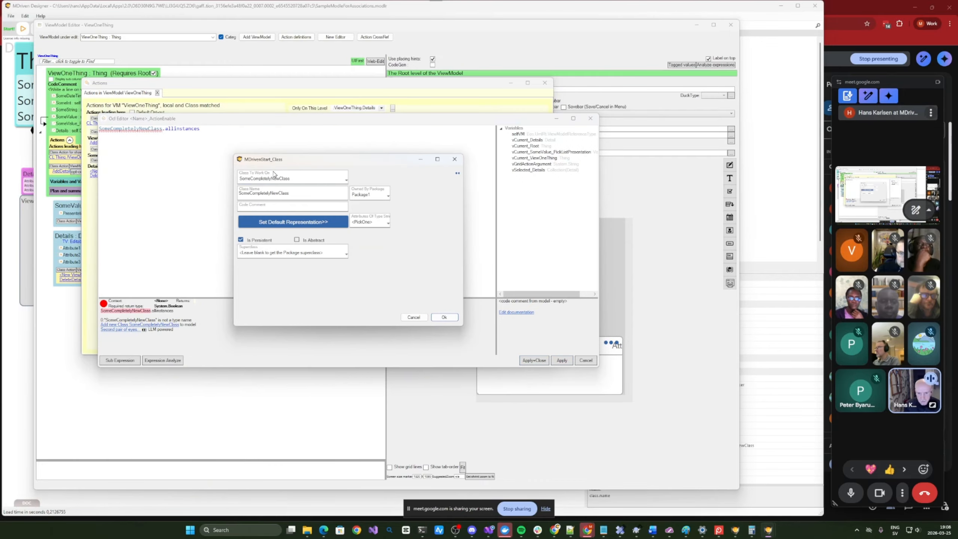
left_click(444, 317)
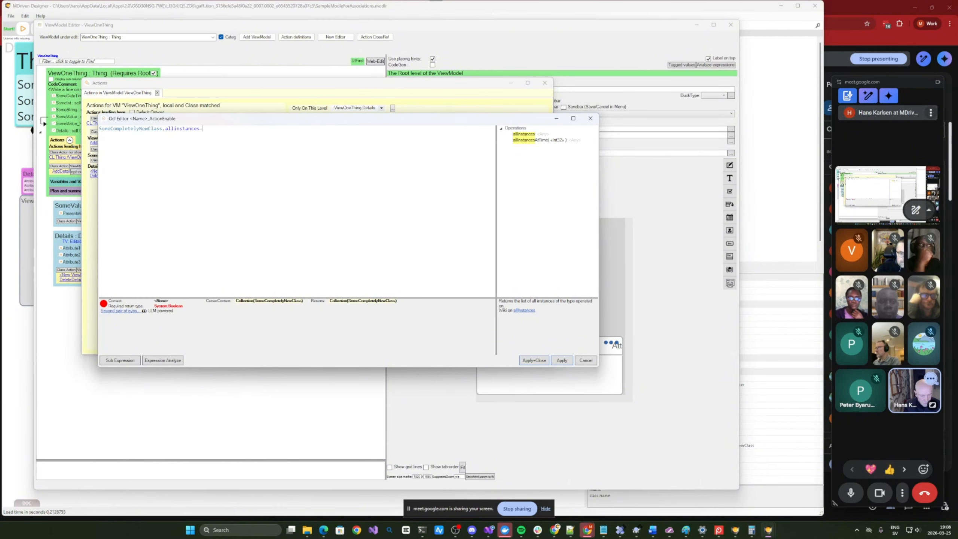
Step: Complete the enable expression as SomeCompletelyNewClass.allinstances->notempty and apply it to the new action
type(">")
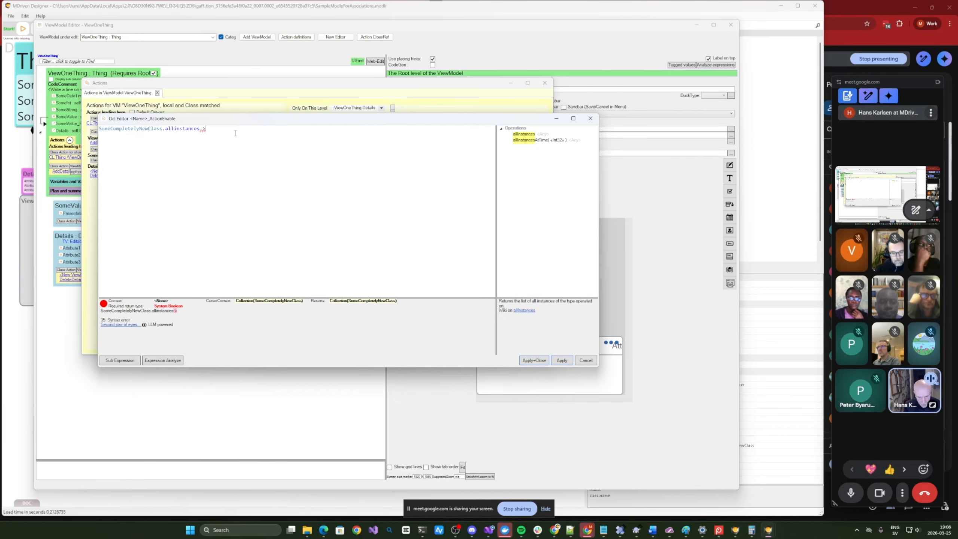
type("notempty")
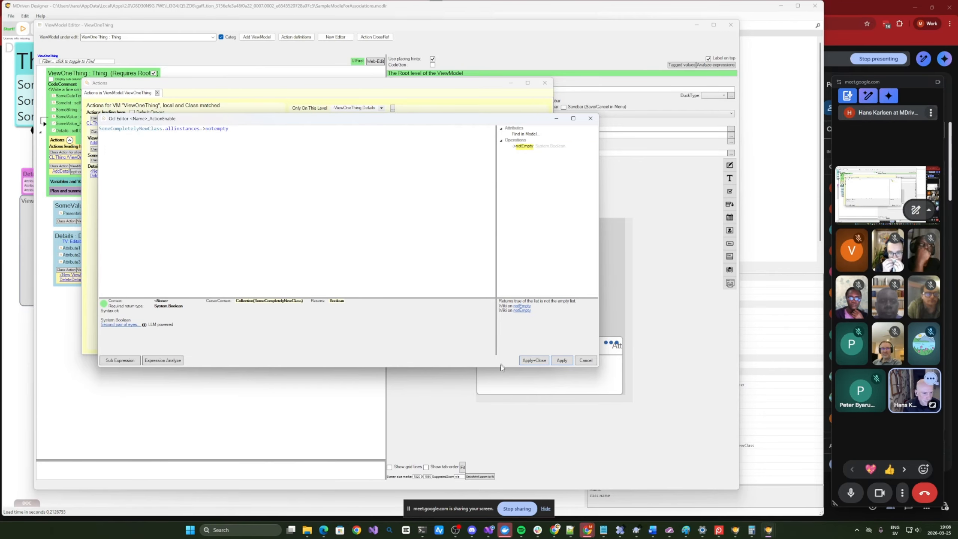
left_click(530, 361)
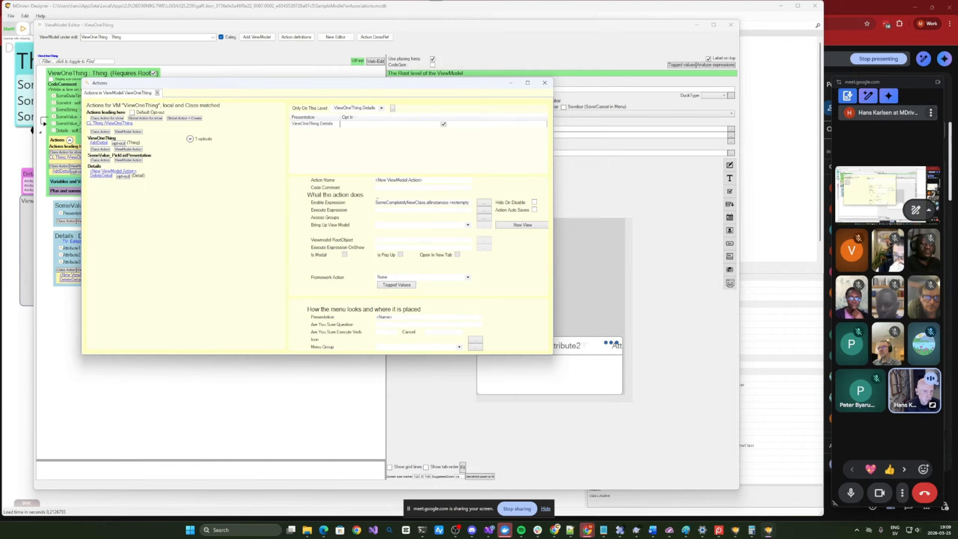
Step: Return to the ViewOneThing editor and analyze the ViewModel's expressions in an enlarged analysis window
left_click_drag(376, 202, 398, 203)
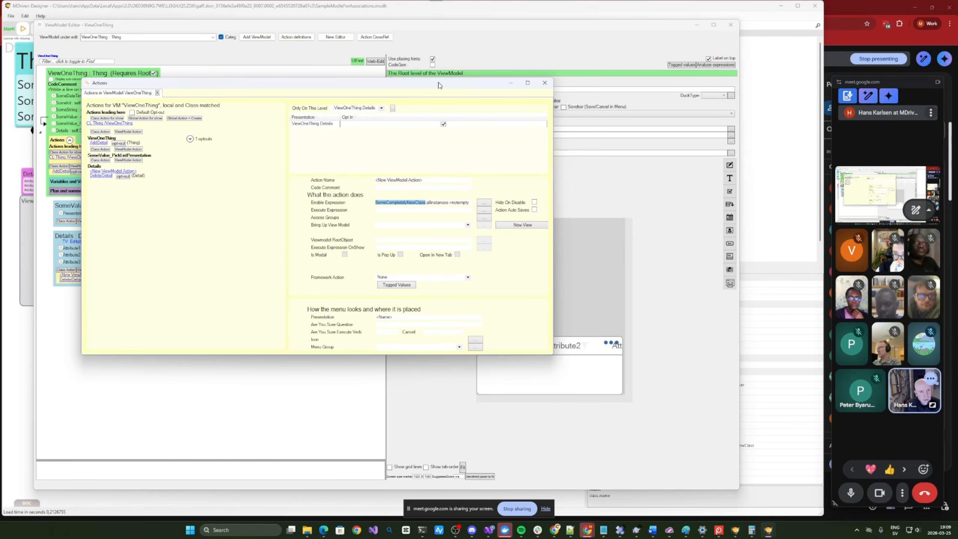
left_click_drag(438, 85, 412, 98)
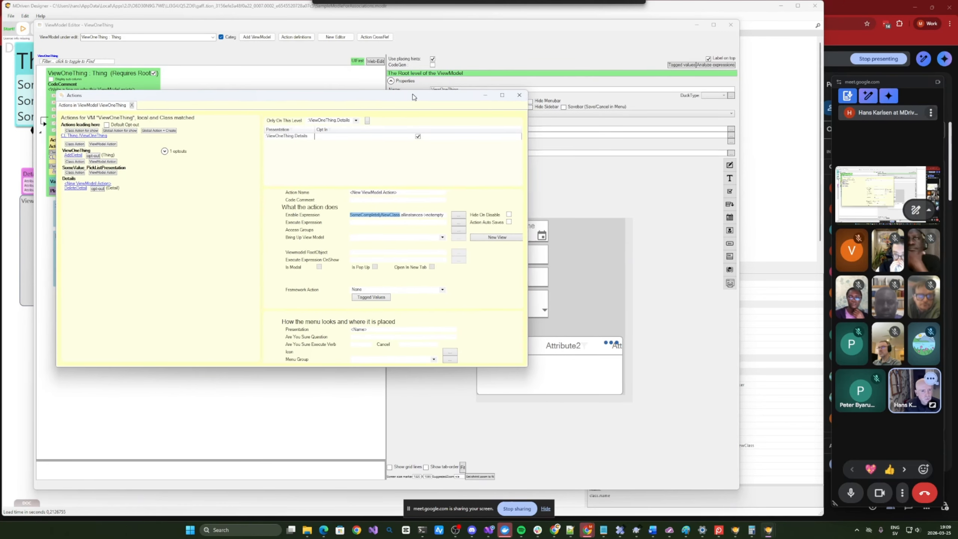
left_click(610, 179)
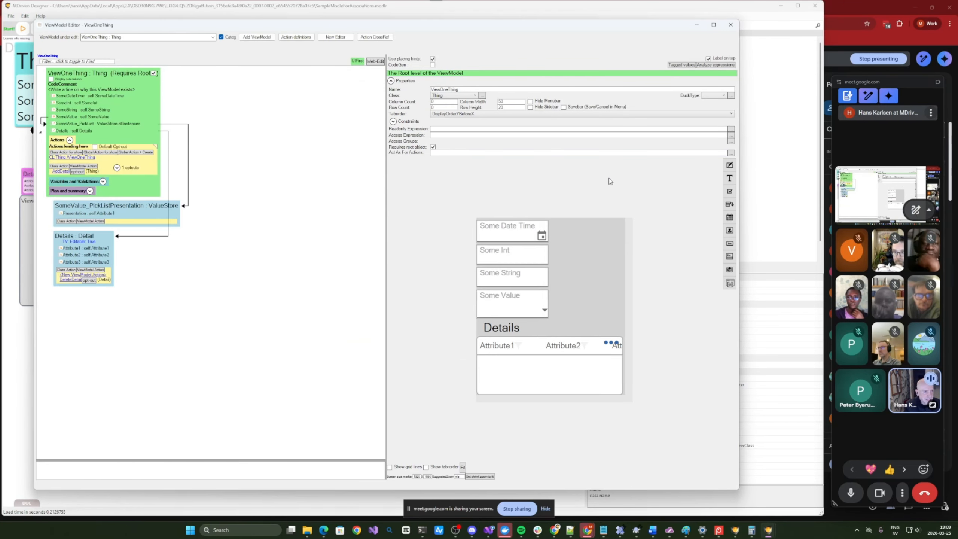
left_click(710, 65)
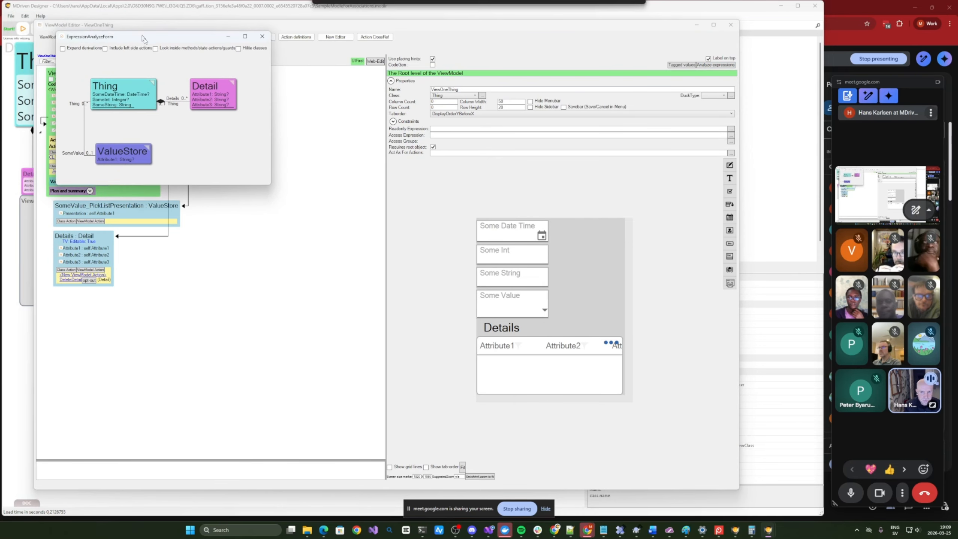
left_click_drag(144, 39, 188, 97)
left_click_drag(310, 242, 702, 449)
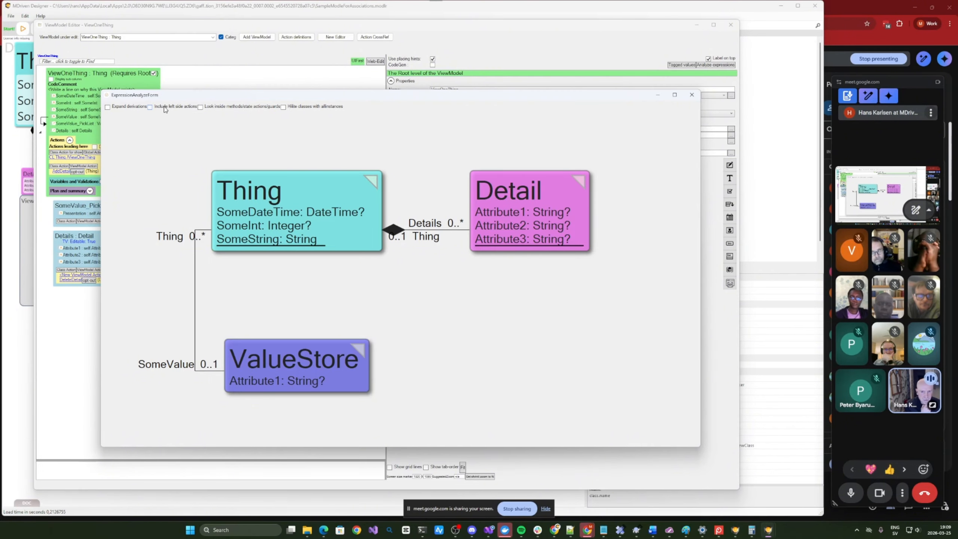
Step: Toggle the inclusion of left side actions in the expression analysis to compare the diagrams, leaving the option enabled
left_click(165, 110)
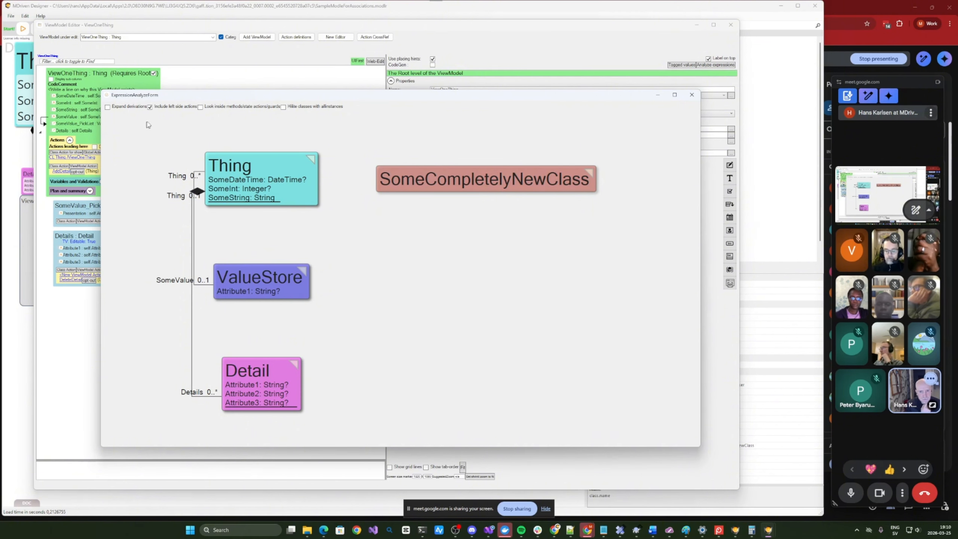
left_click(165, 106)
left_click(164, 106)
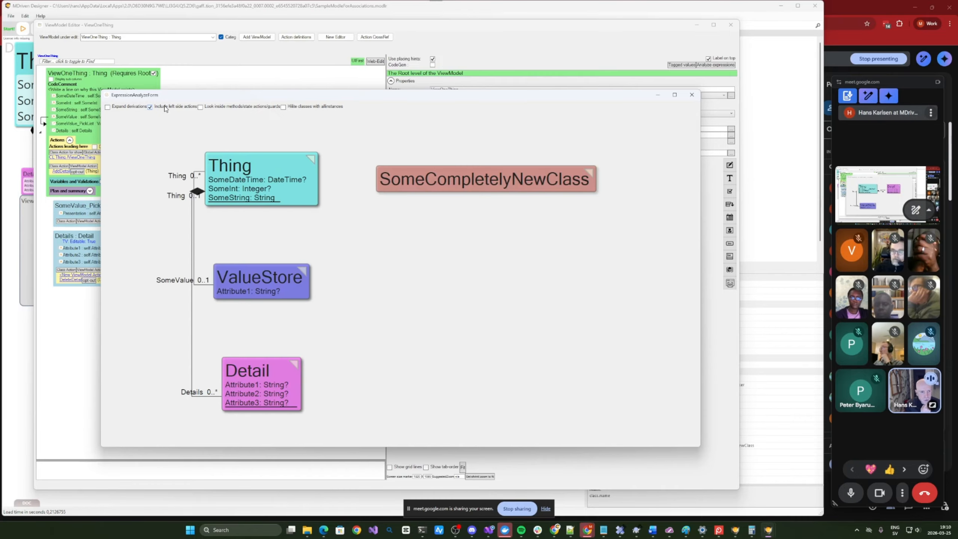
left_click(164, 106)
left_click(165, 106)
left_click(164, 107)
left_click(164, 107)
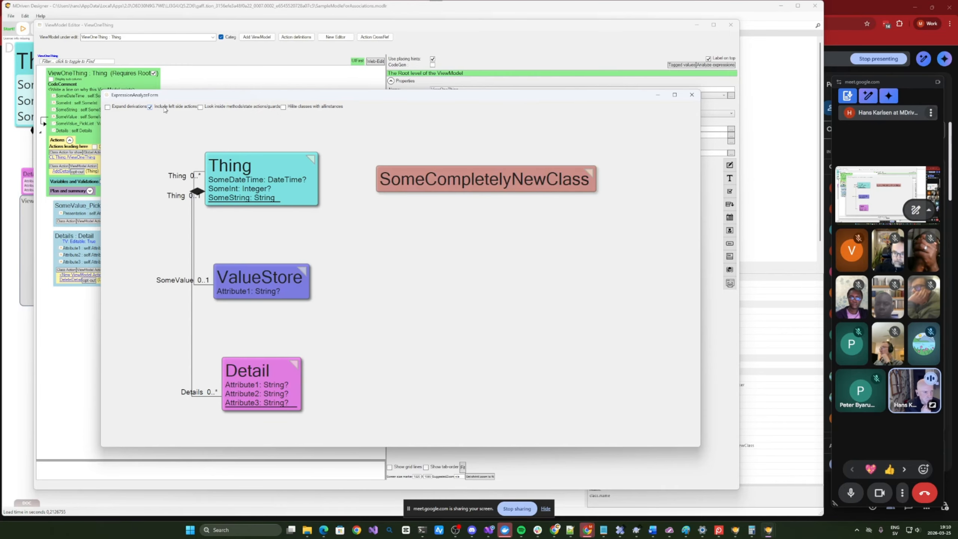
left_click(165, 107)
left_click(165, 107)
left_click(165, 107)
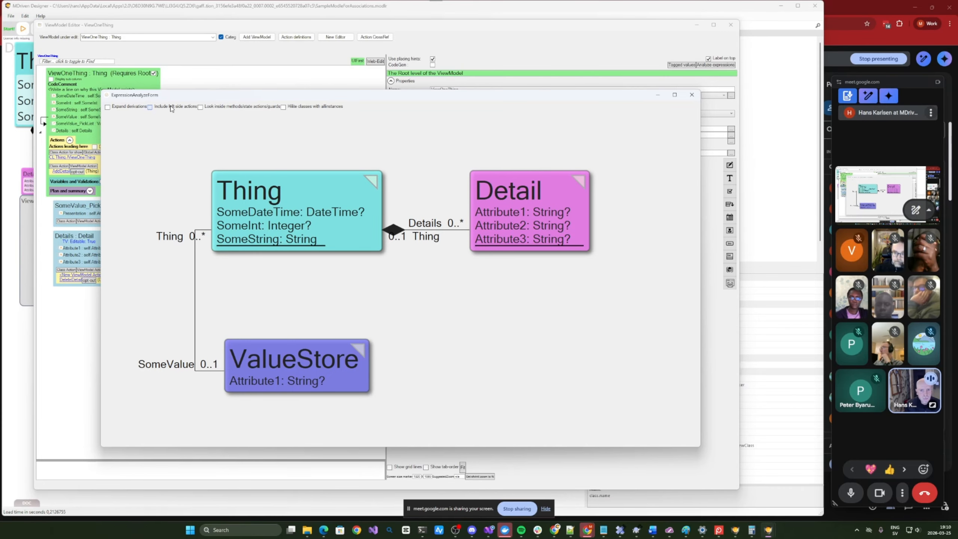
left_click(170, 106)
left_click(171, 106)
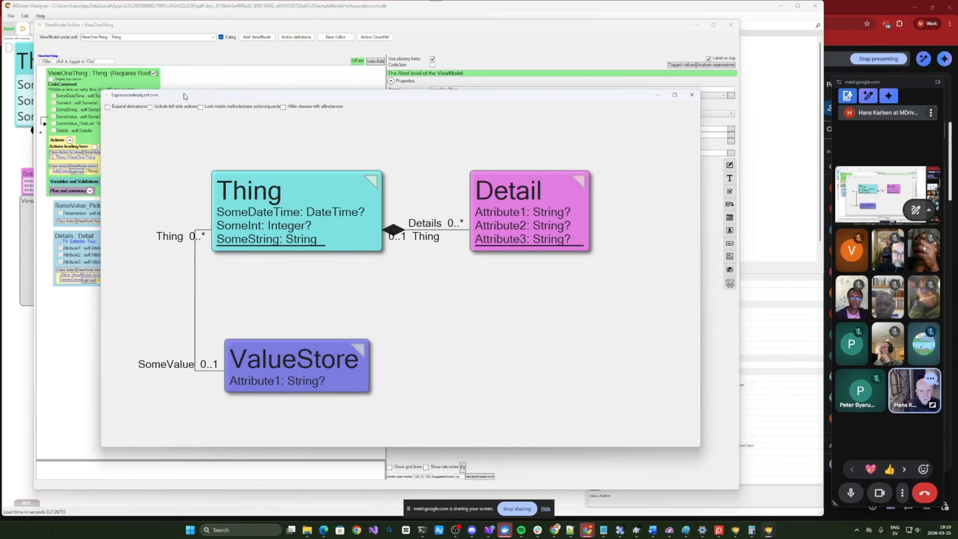
left_click_drag(179, 98, 184, 83)
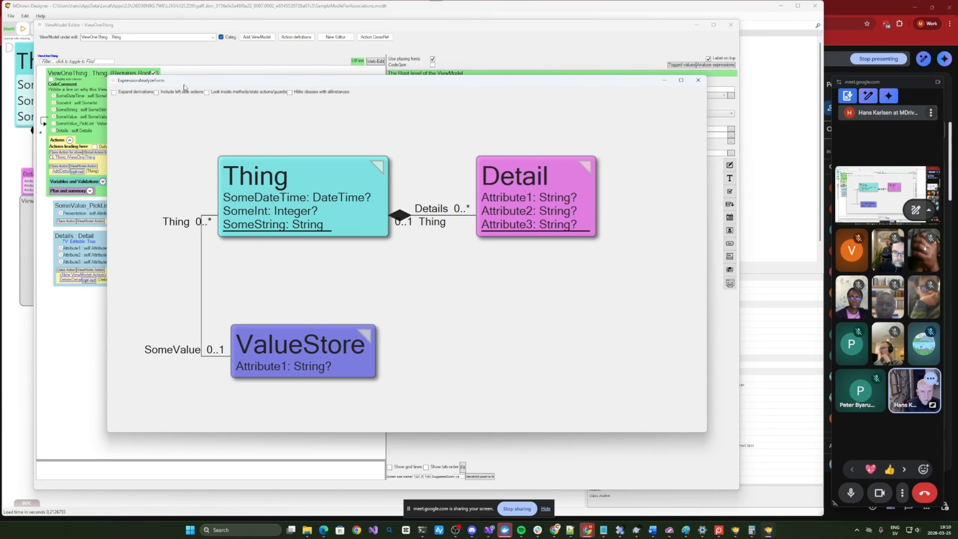
left_click(171, 92)
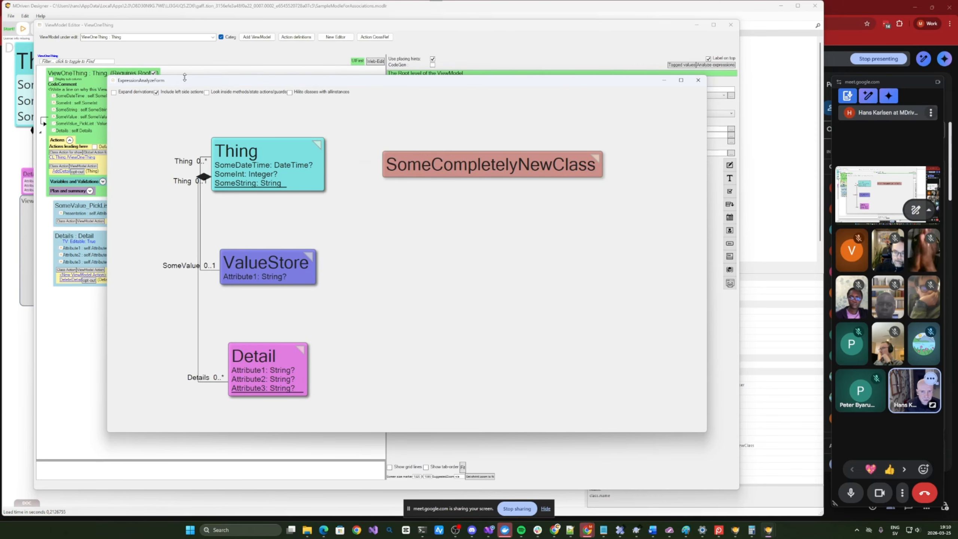
left_click_drag(184, 82, 202, 83)
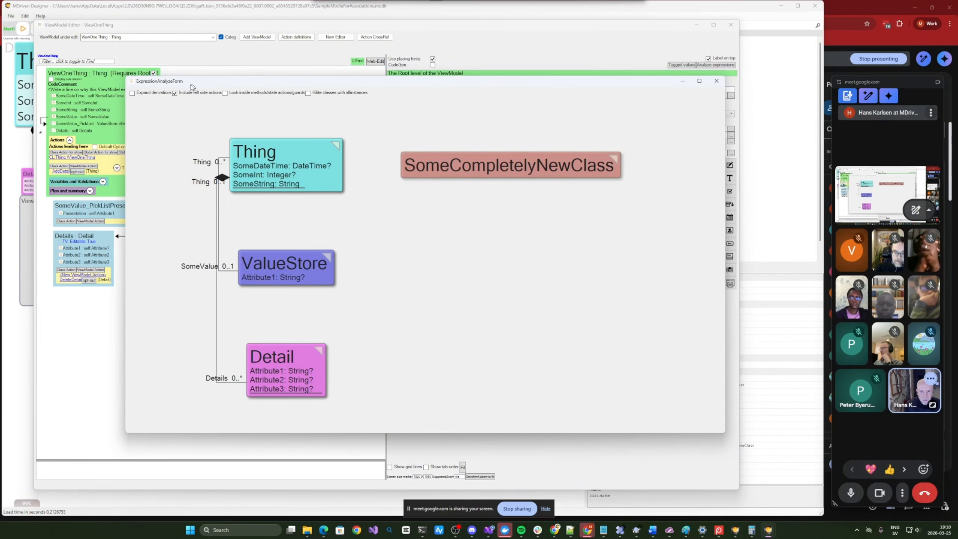
Step: Return to the class diagram and add a state machine to the class Thing
left_click(82, 76)
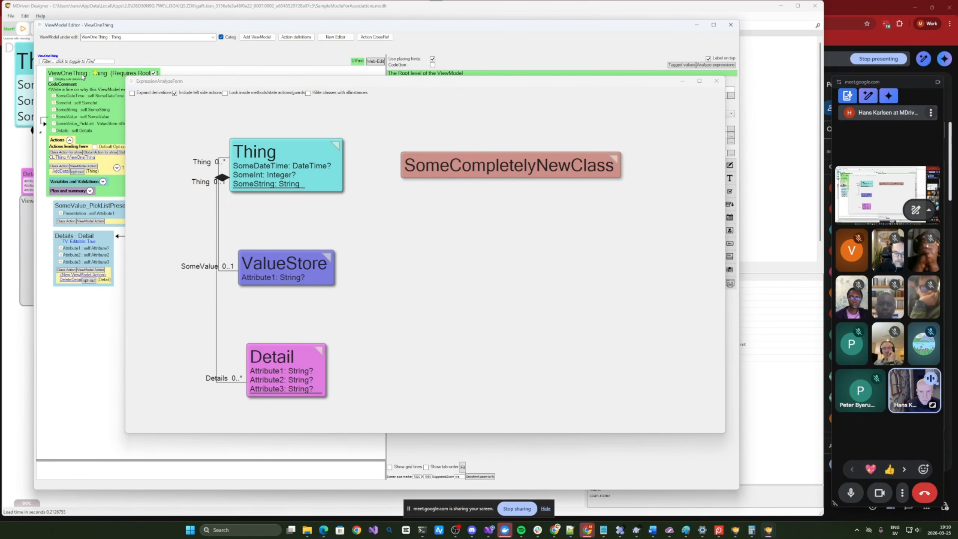
left_click(717, 81)
left_click(14, 143)
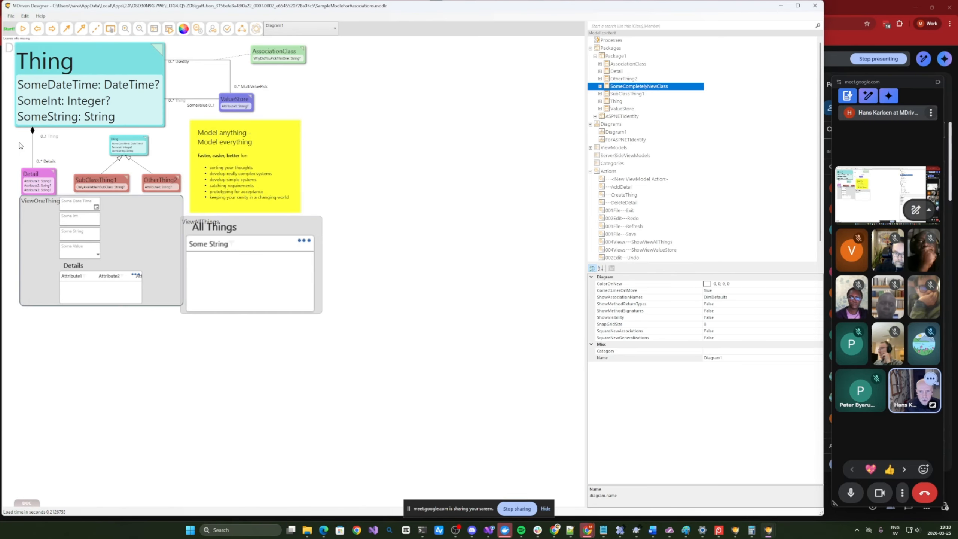
left_click(76, 117)
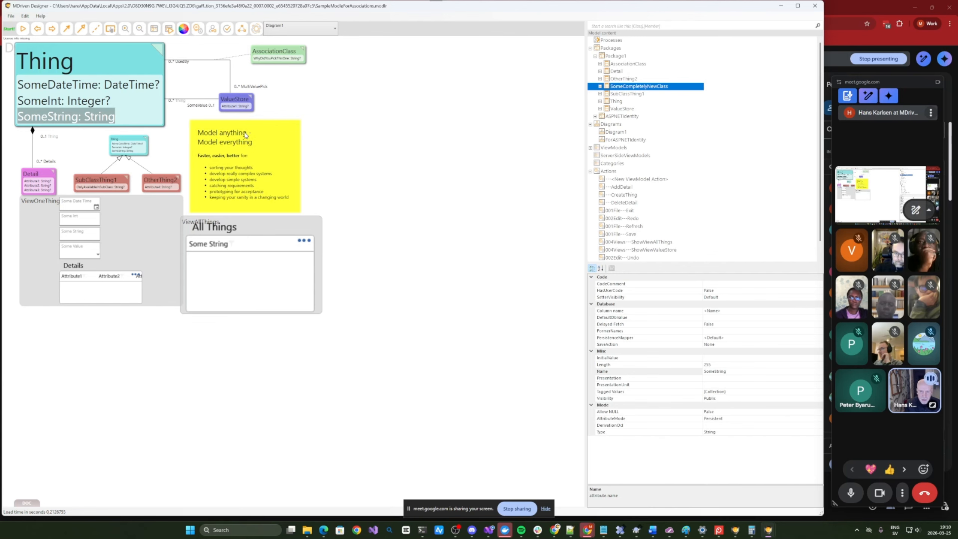
right_click(46, 118)
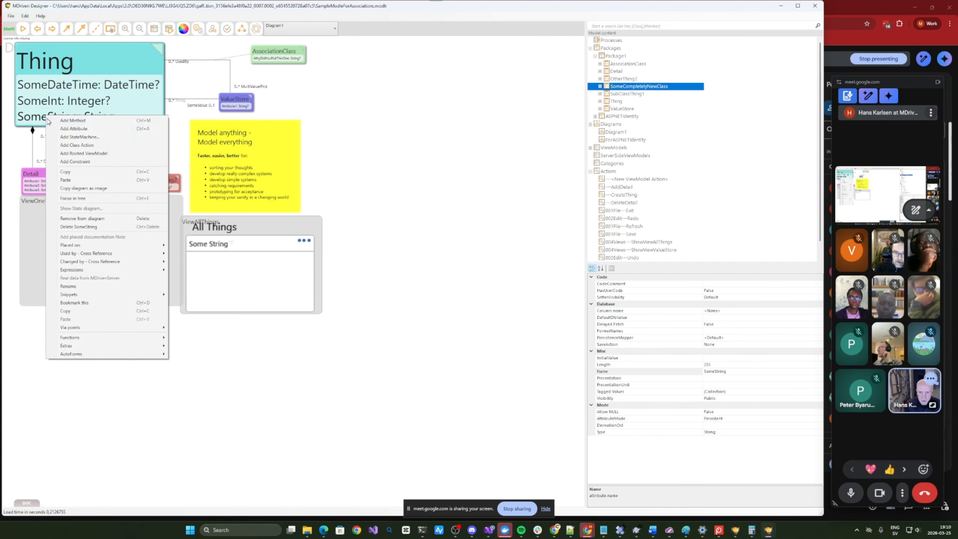
left_click(82, 137)
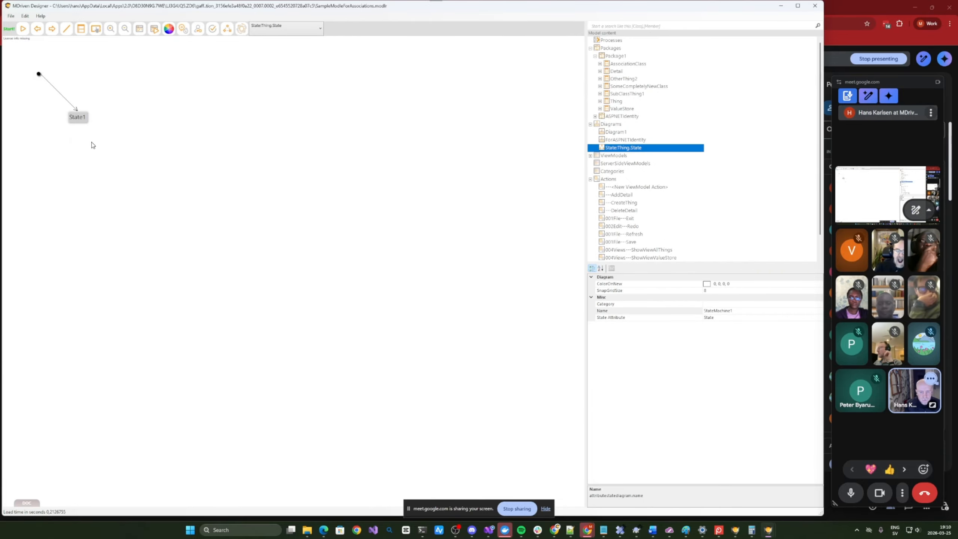
Step: Add a second state below State1 and connect State1 to it with a transition
right_click(87, 158)
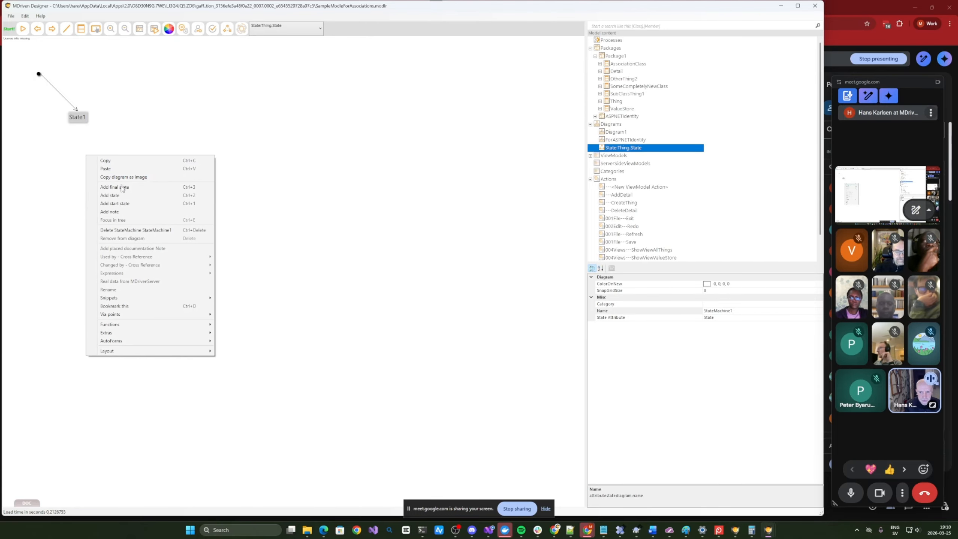
left_click(124, 196)
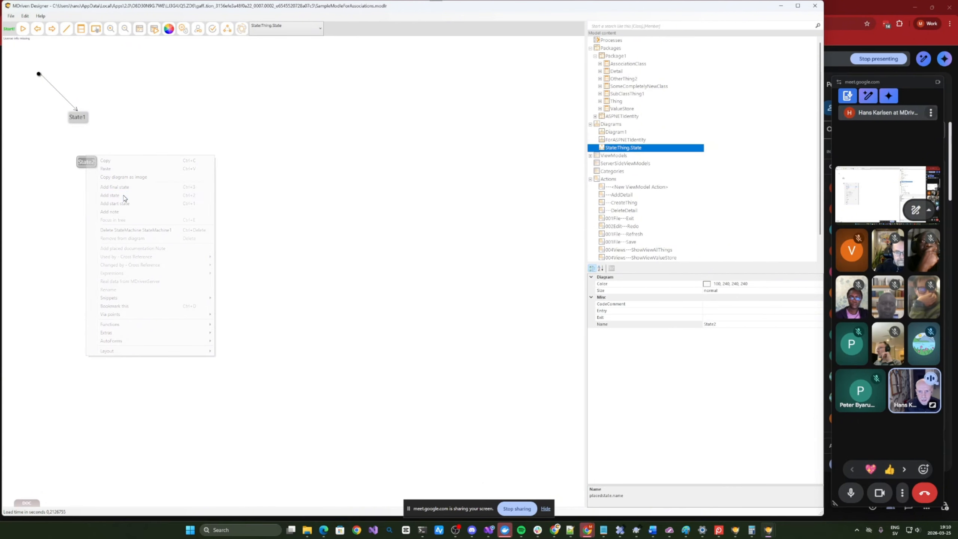
left_click_drag(81, 118, 93, 172)
Step: Assign a new trigger to the transition from State1 to State2
left_click(90, 151)
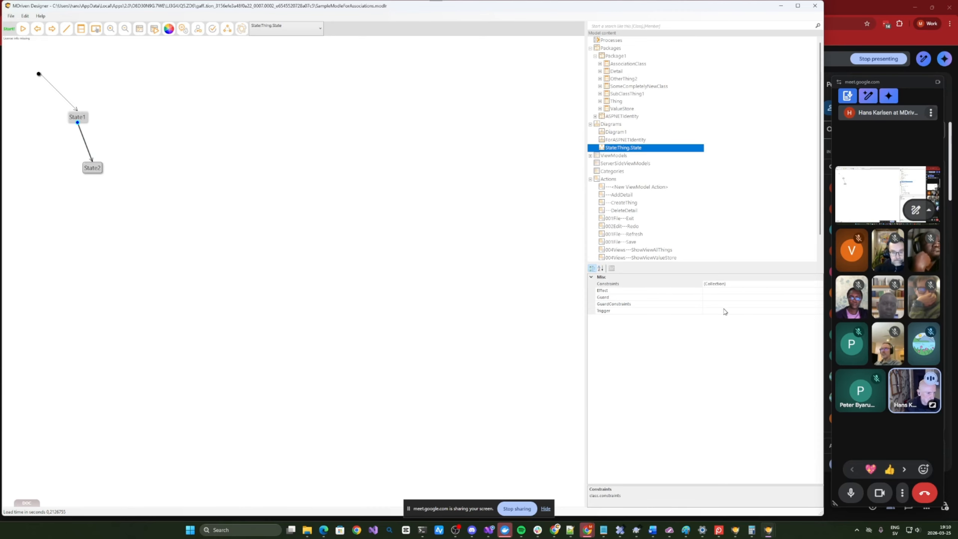
left_click(751, 311)
left_click(820, 311)
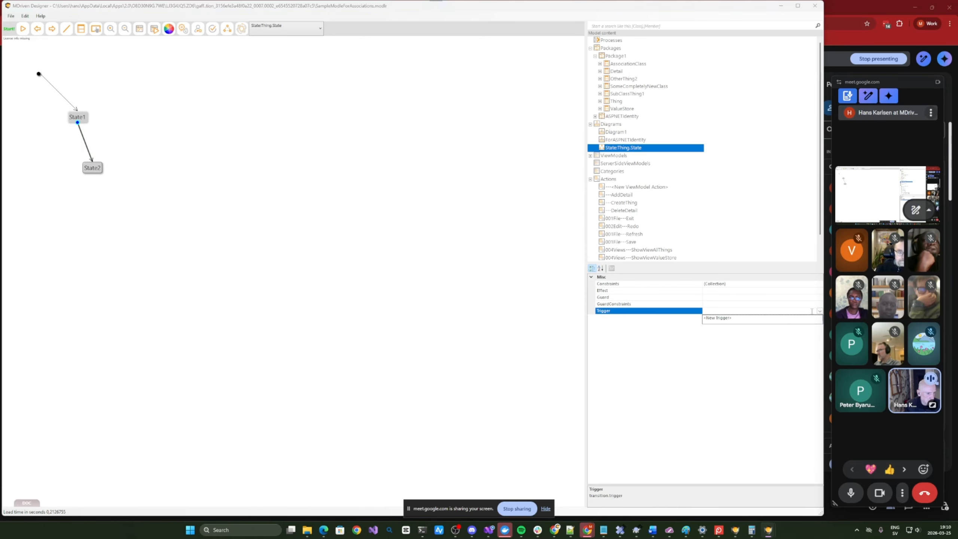
left_click(718, 319)
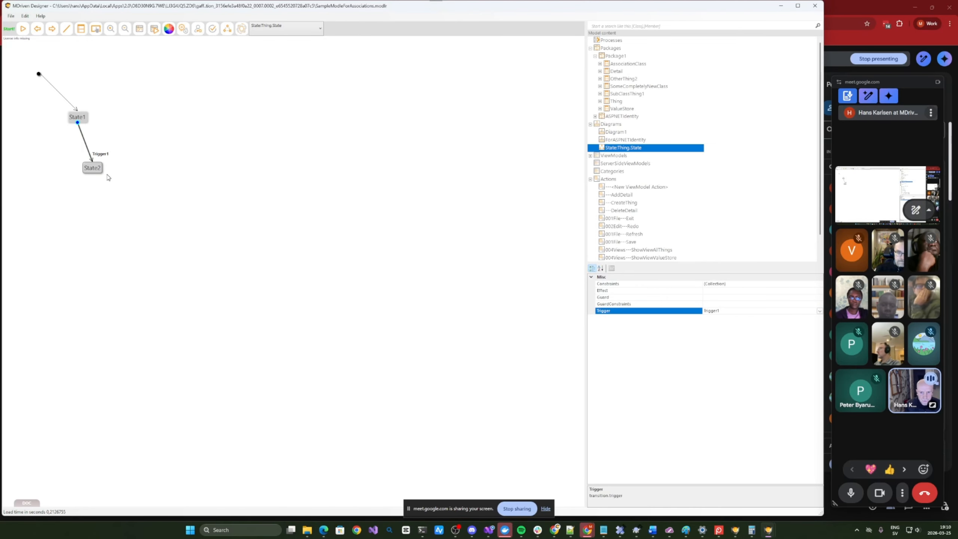
Step: Write the guard expression YetAnotherThing.allinstances->notempty for the transition from State1 to State2
left_click(104, 156)
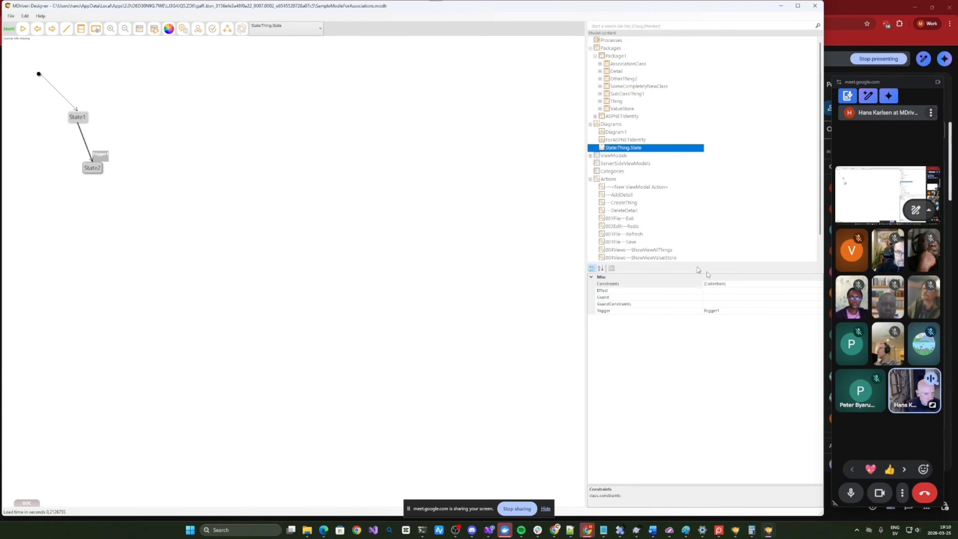
left_click(725, 298)
left_click(819, 298)
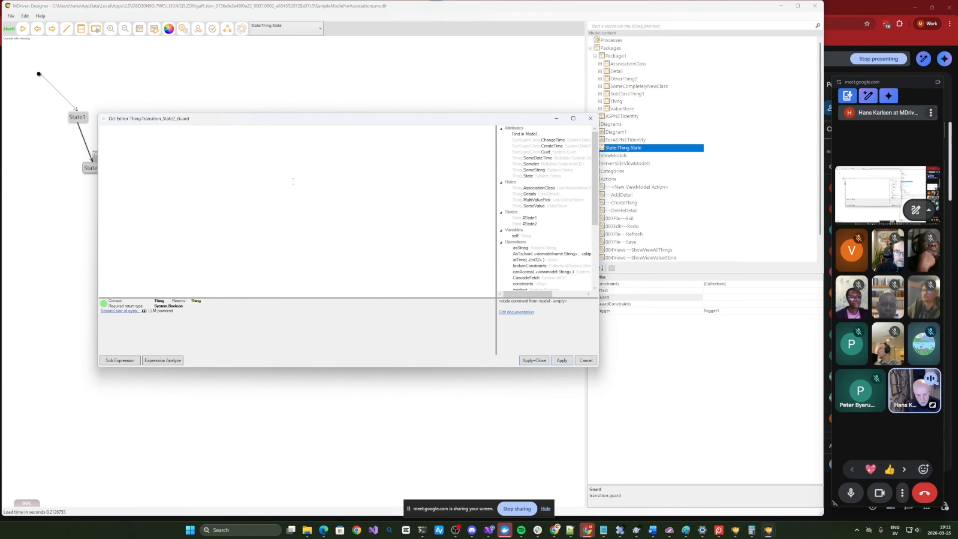
type("YetAnother")
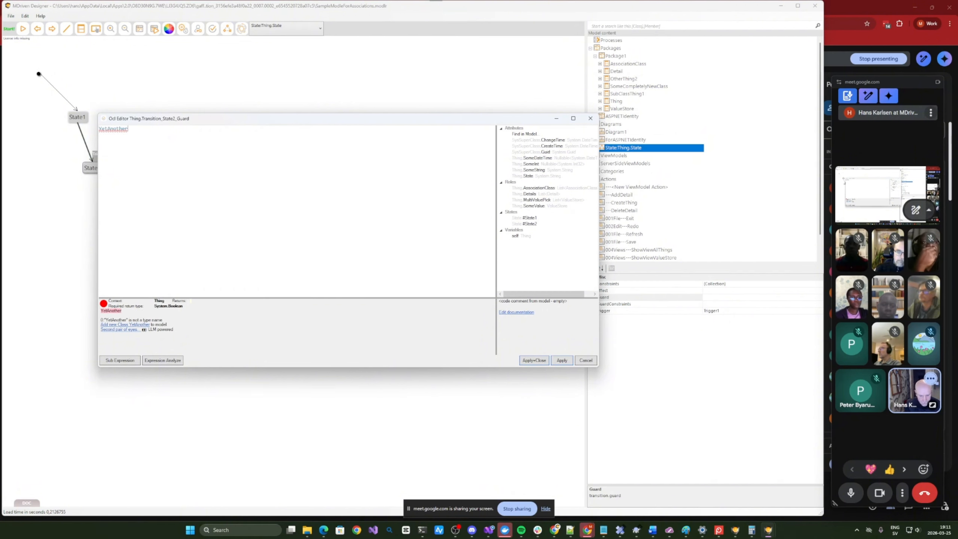
type("Thing.a")
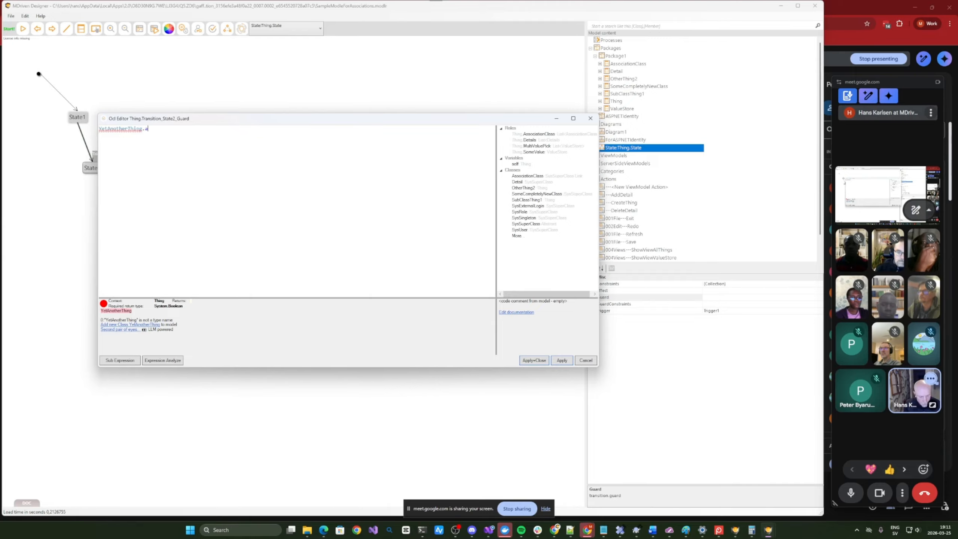
type("llinstances")
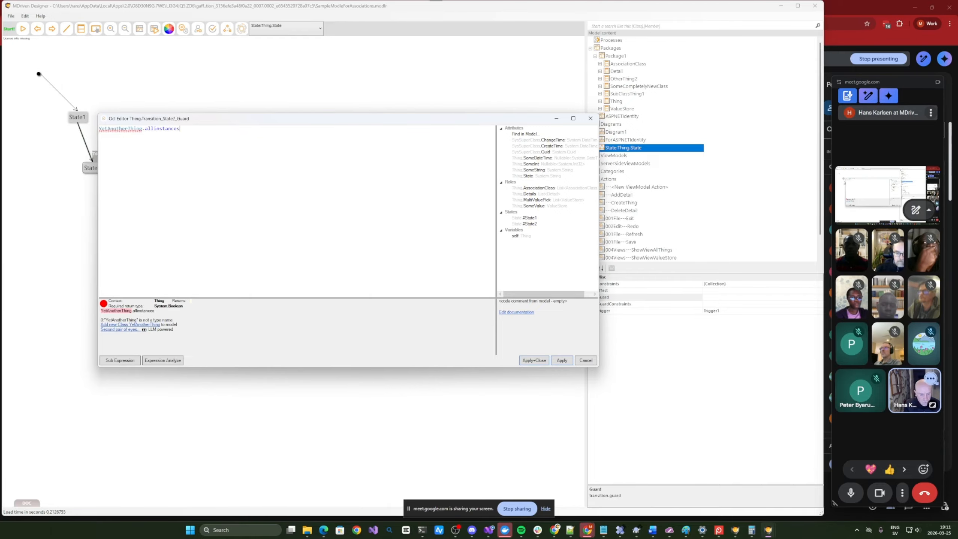
type("->not")
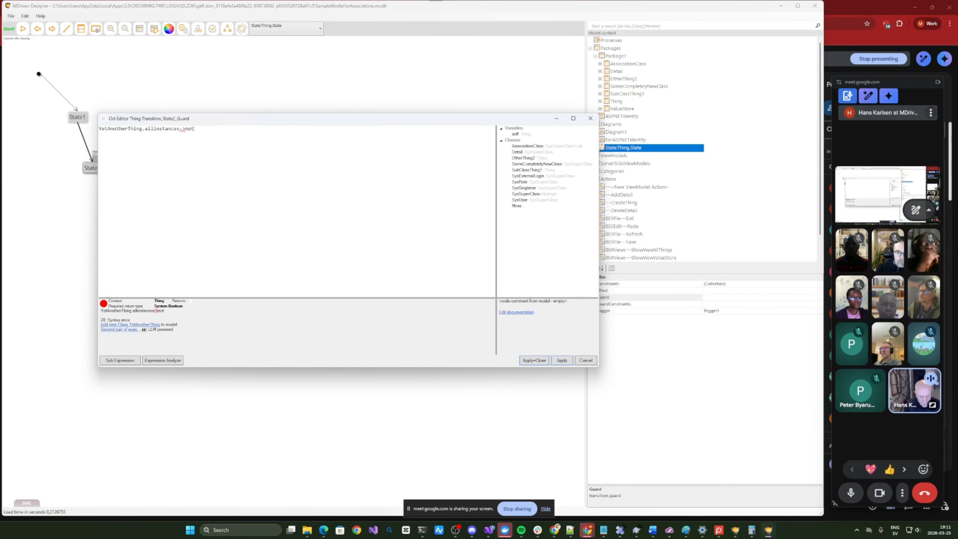
type("empty")
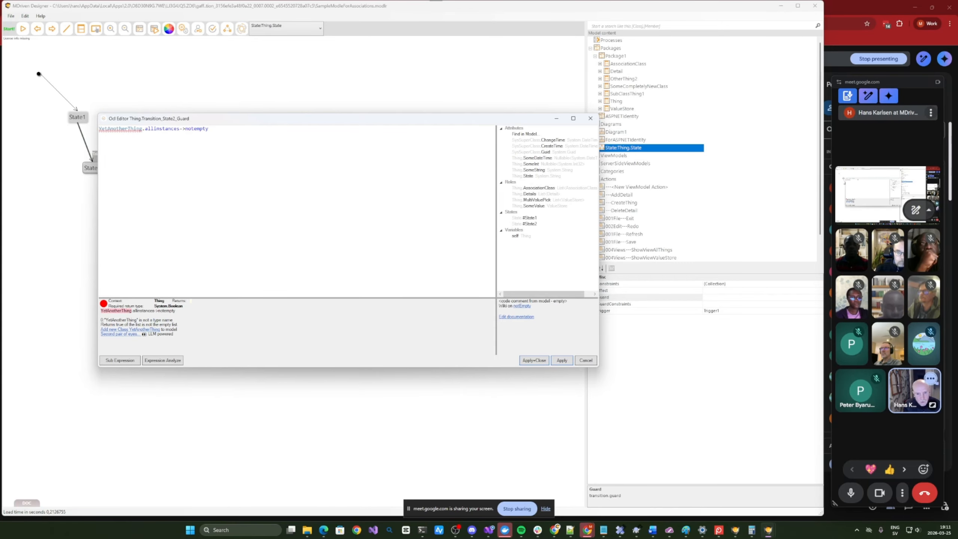
Step: Add the missing class YetAnotherThing to the model in Package1 and apply the guard expression
left_click(125, 334)
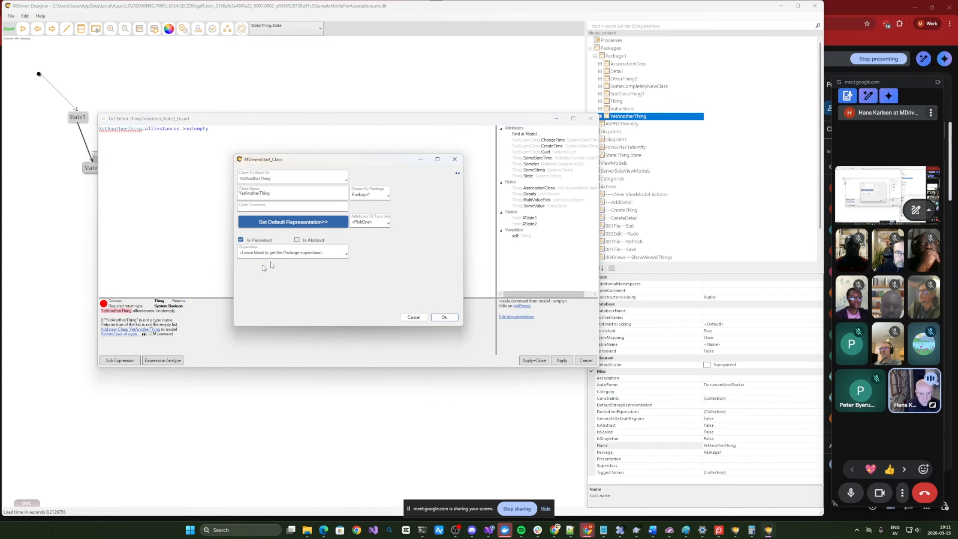
left_click(444, 318)
left_click(543, 363)
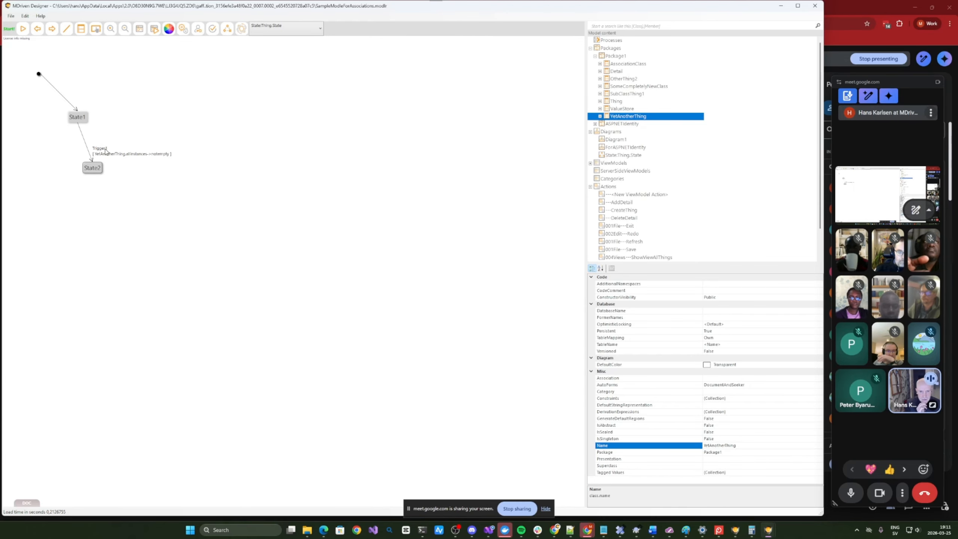
Step: Save the model and bring the Actions window of ViewOneThing back to the front
left_click(125, 139)
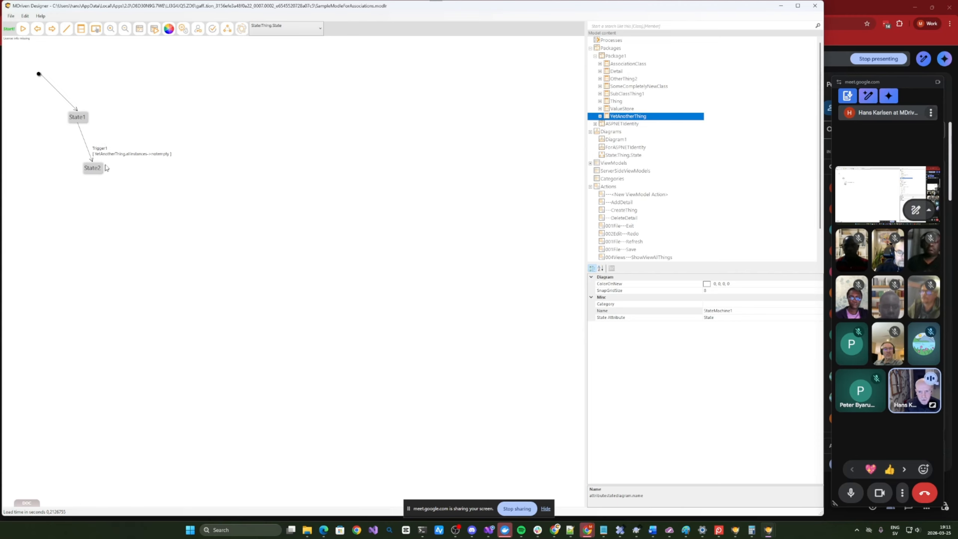
key("ctrl+s")
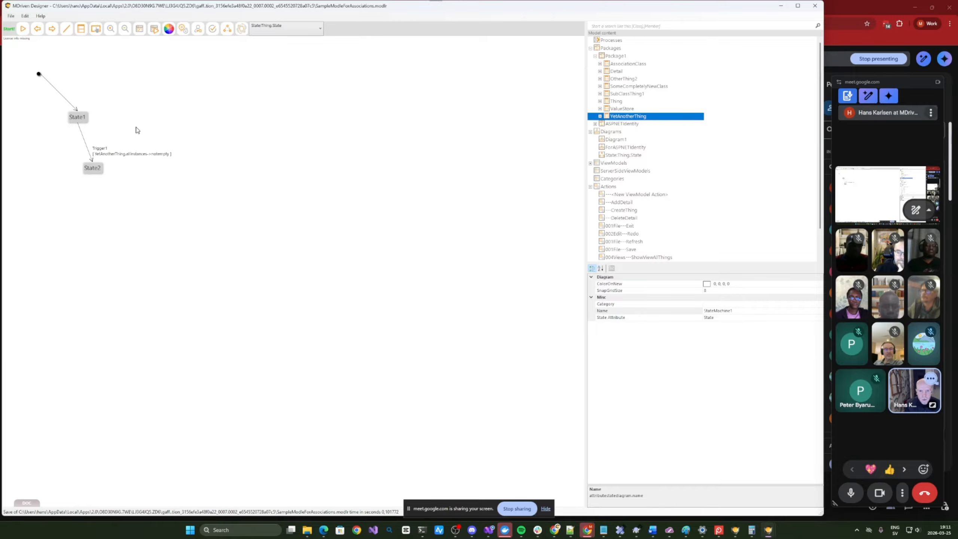
key("super+Tab")
key("Return")
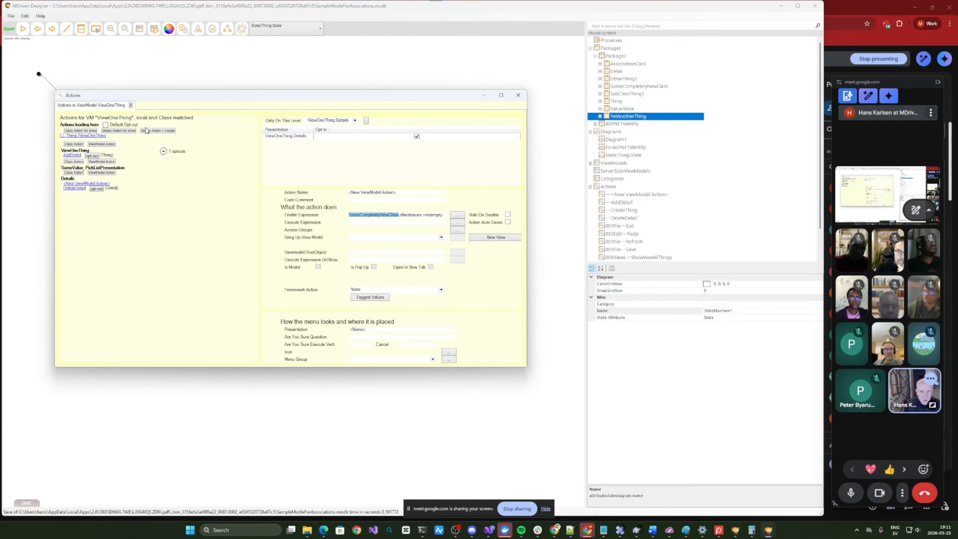
Step: Add a new ViewModel action to the SomeValue_PickListPresentation level of ViewOneThing
left_click(101, 172)
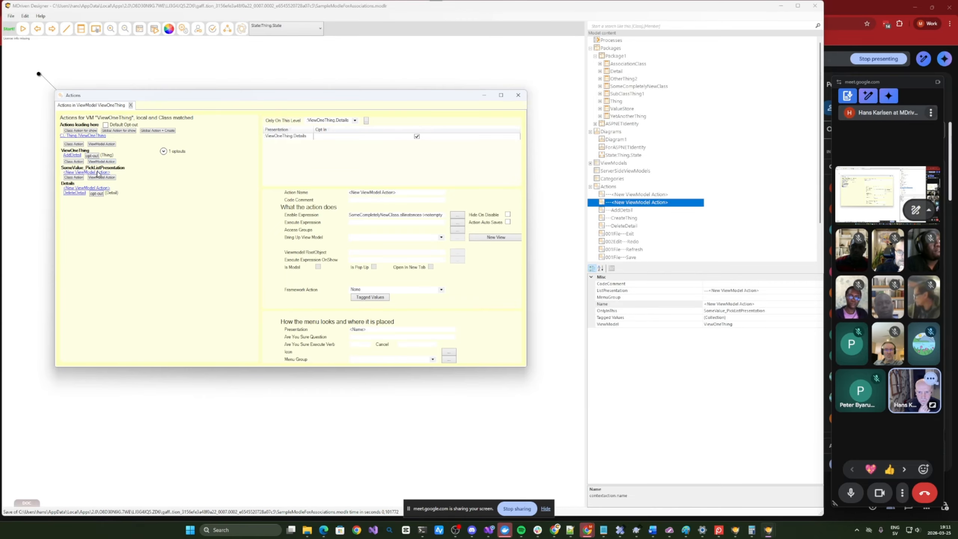
double_click(361, 216)
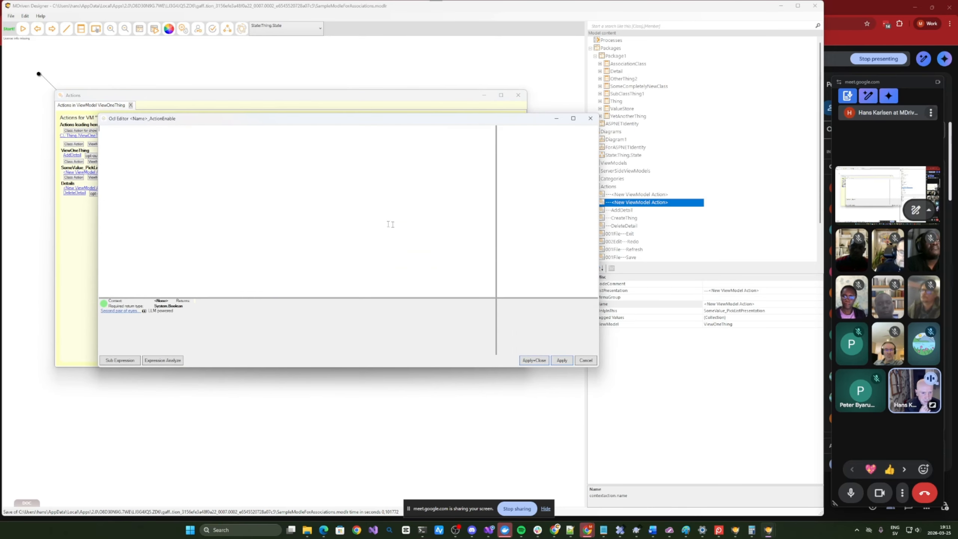
type("self")
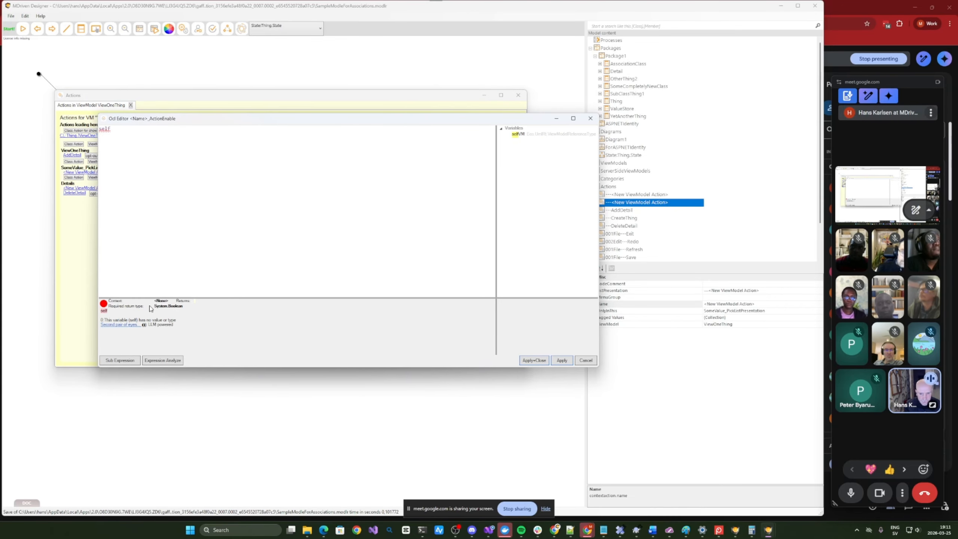
left_click(590, 118)
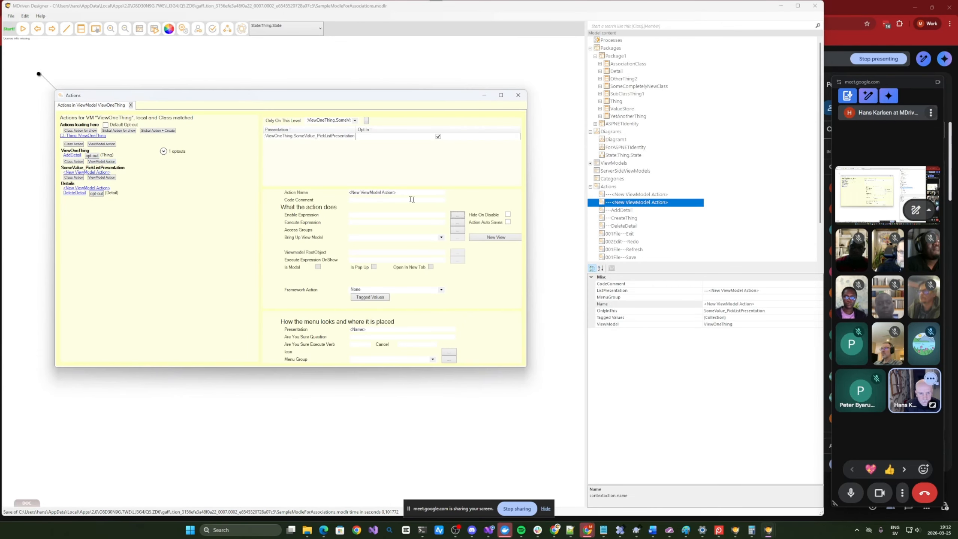
Step: Set the enable expression of the SomeValue_PickListPresentation action to vCurrent_Root.Trigger1? and apply it
left_click(459, 217)
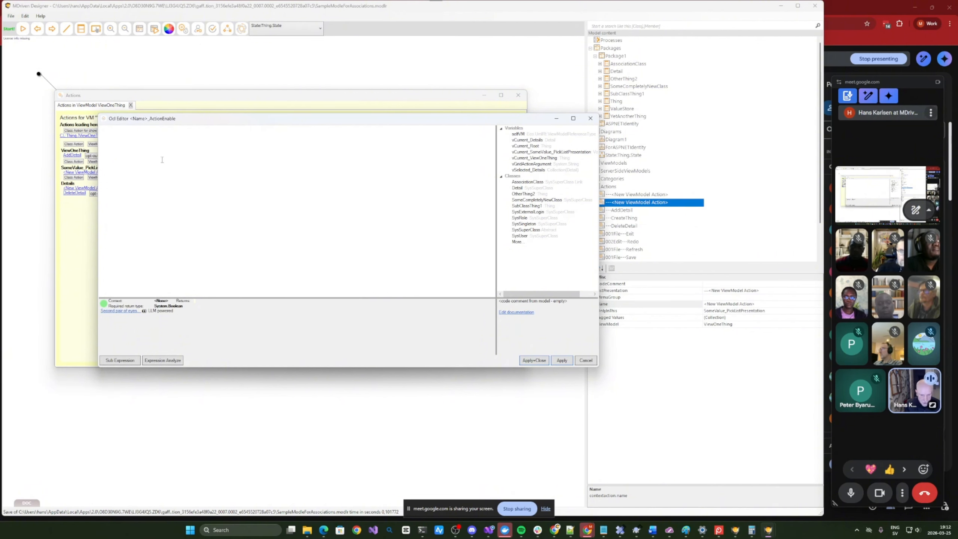
type("vCurrent")
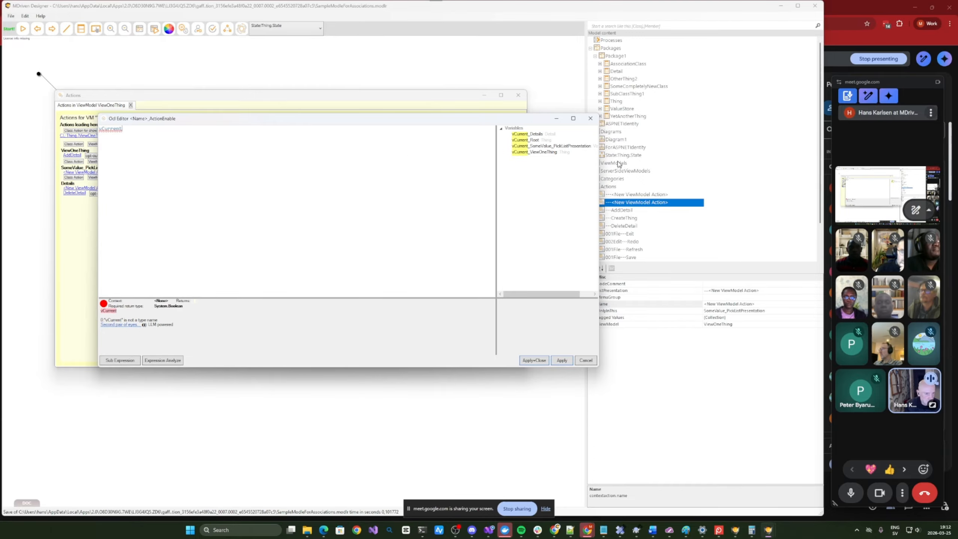
double_click(522, 140)
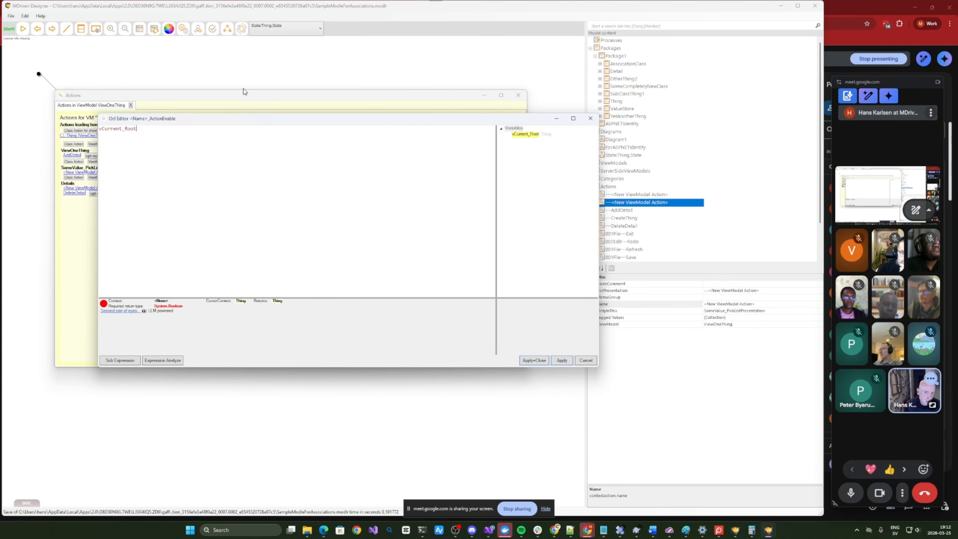
type(".")
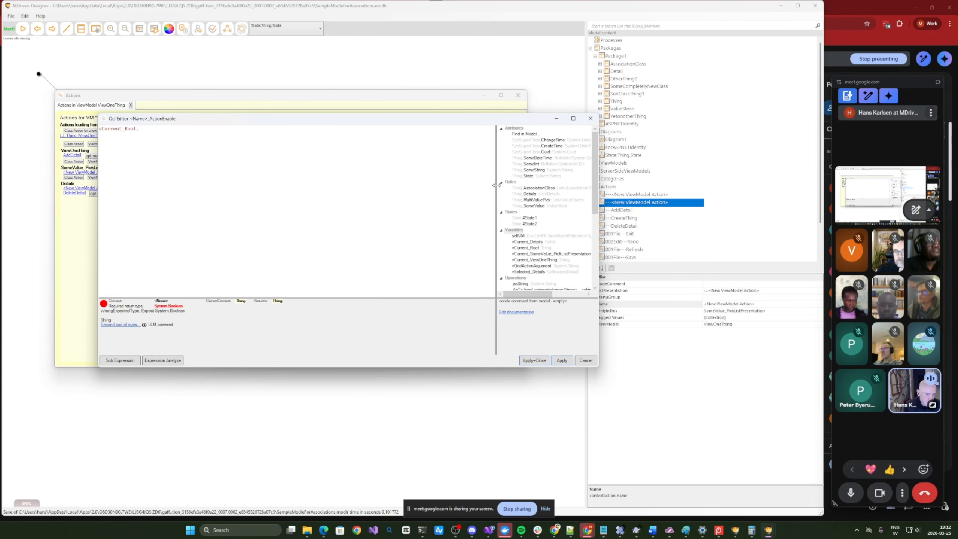
left_click_drag(496, 185, 481, 185)
mouse_move(595, 163)
left_mouse_down()
mouse_move(591, 184)
mouse_move(592, 166)
left_mouse_up()
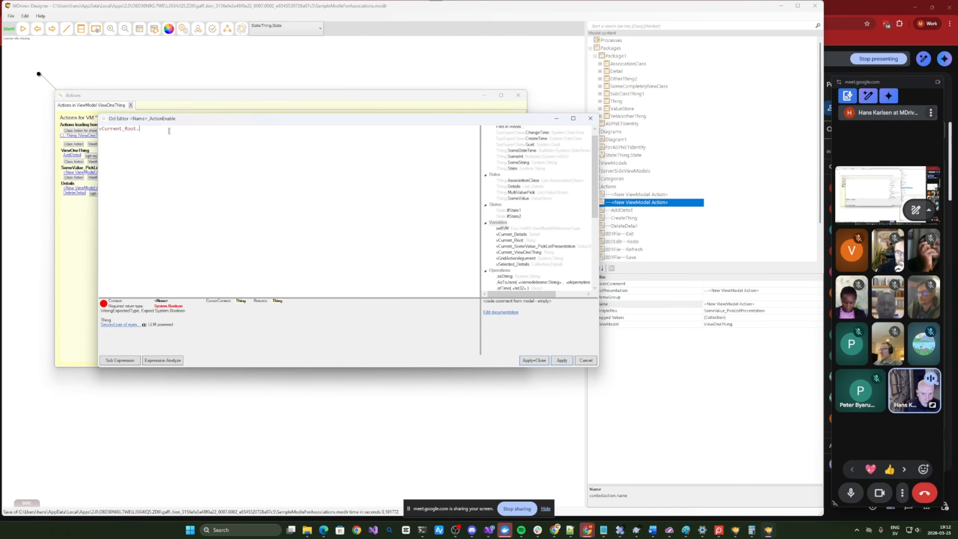
type("tr")
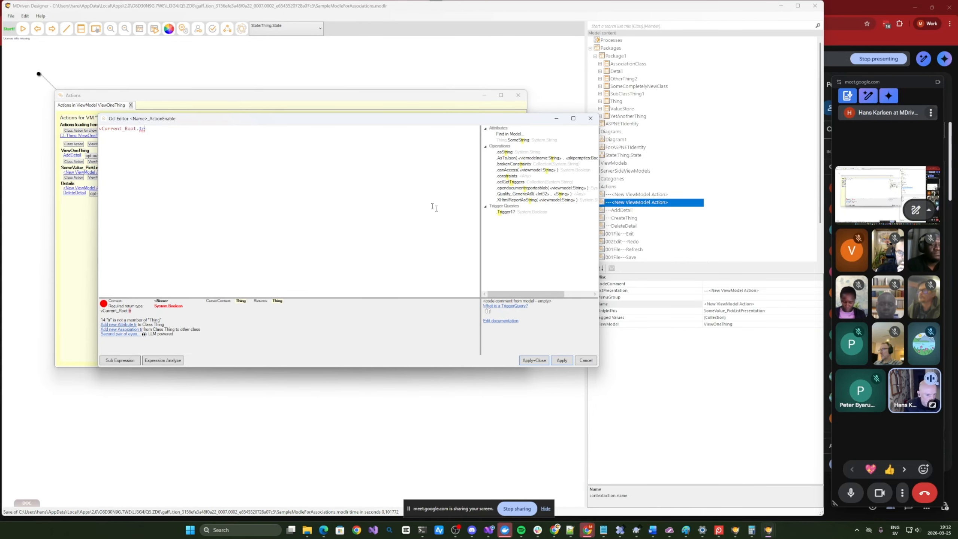
double_click(508, 212)
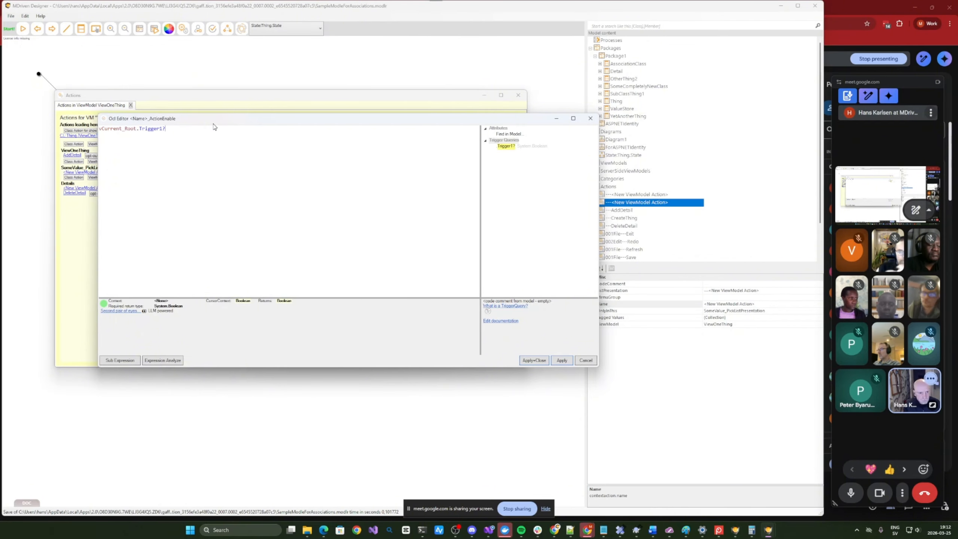
left_click_drag(187, 131, 77, 123)
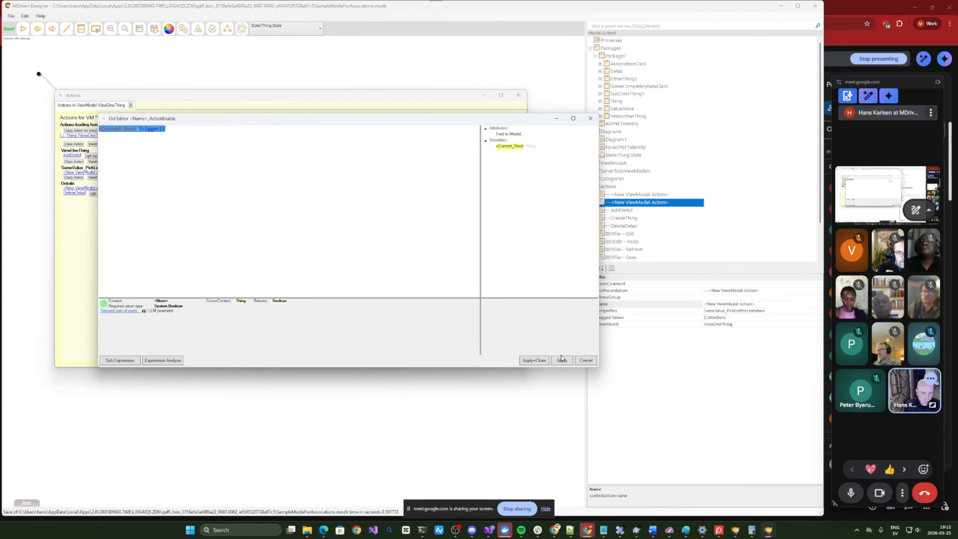
left_click(534, 361)
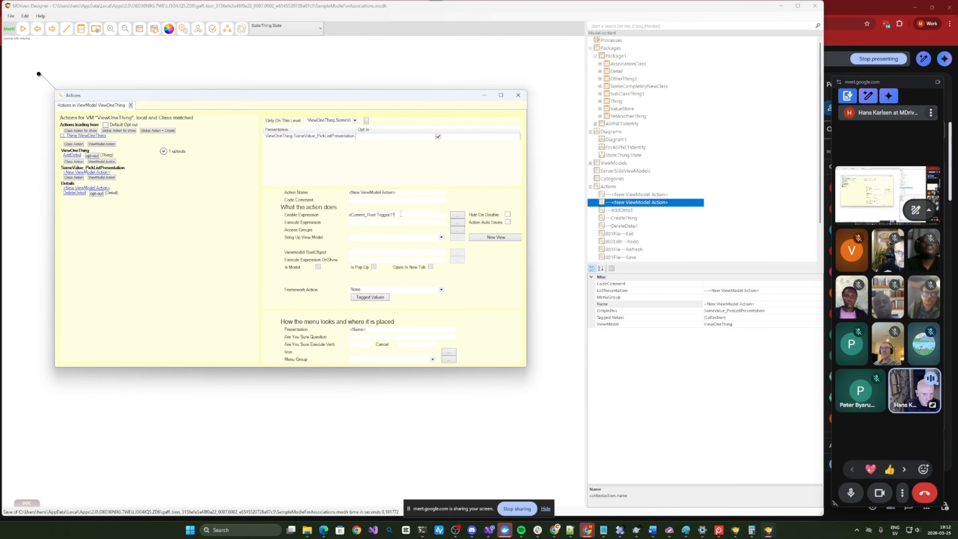
Step: Reuse the enable expression without its question mark as the action's execute expression, vCurrent_Root.Trigger1, and apply it
left_click_drag(393, 217, 251, 210)
key("ctrl+c")
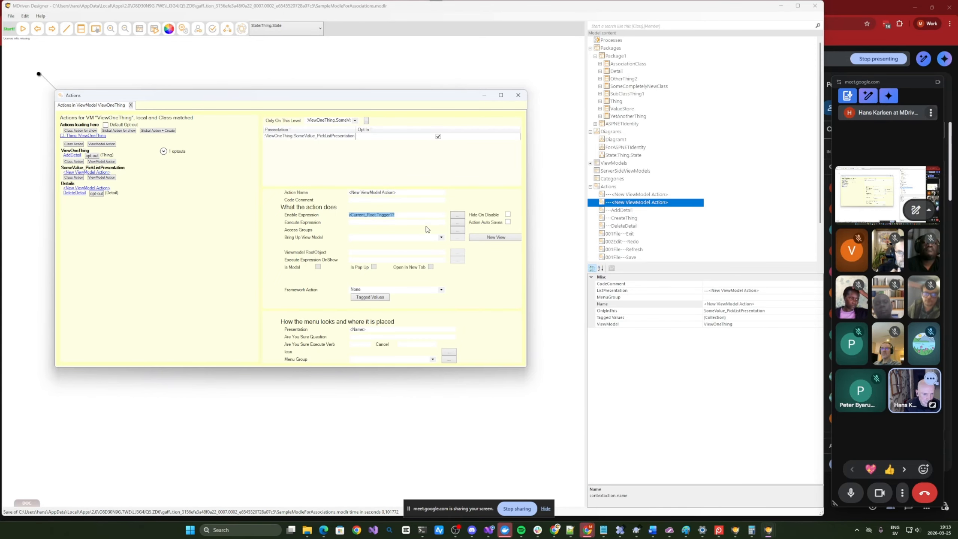
left_click(458, 223)
key("ctrl+v")
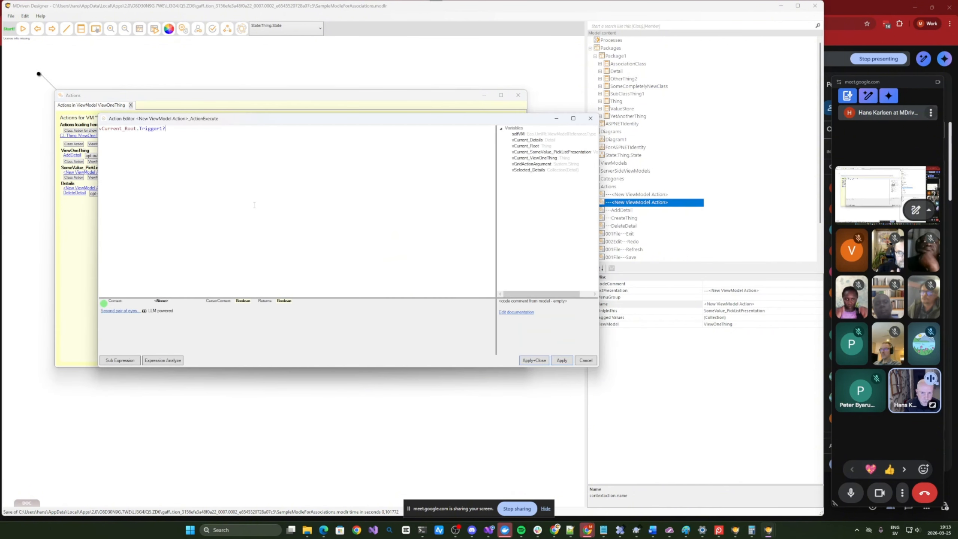
key("BackSpace")
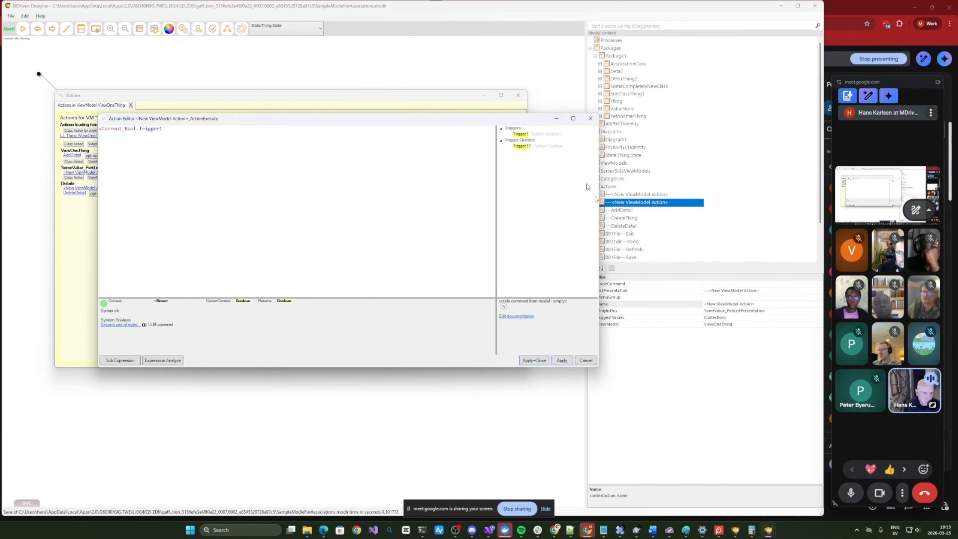
left_click(533, 360)
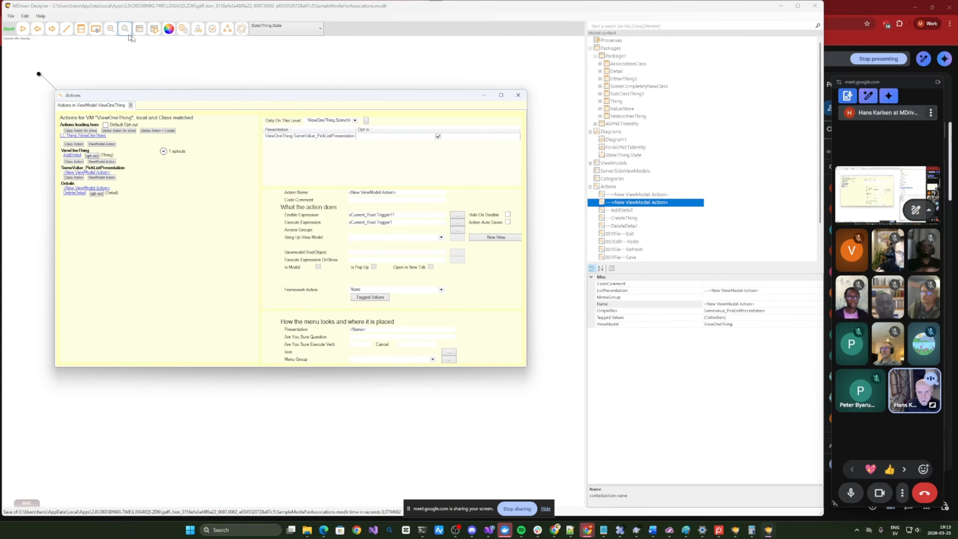
Step: Analyze the expressions of the ViewOneThing view model and enlarge the resulting class diagram window
left_click(140, 32)
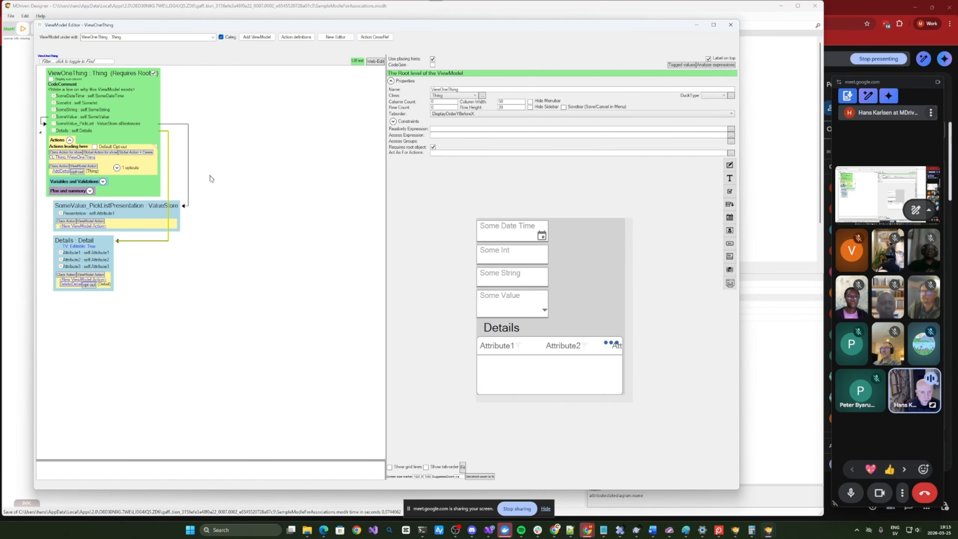
left_click(716, 65)
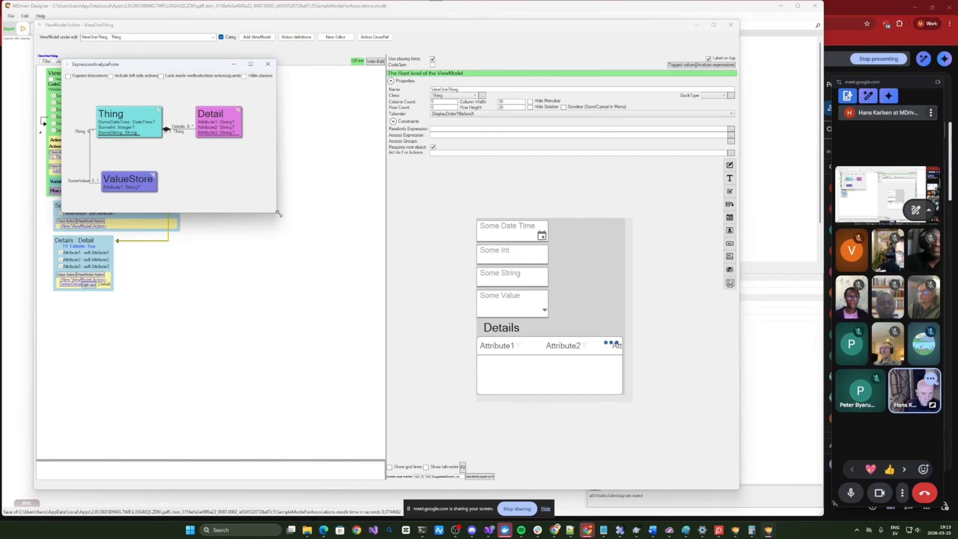
left_click_drag(276, 212, 534, 337)
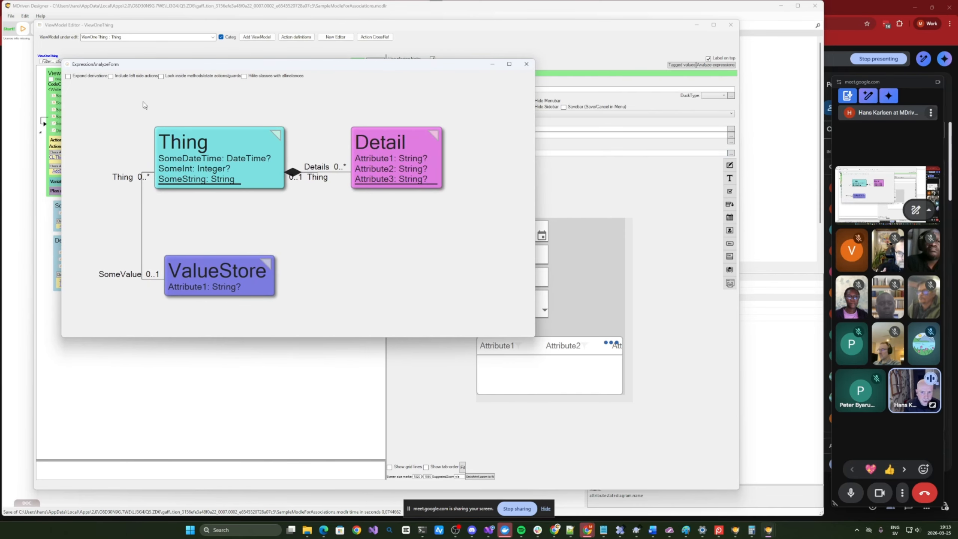
Step: Include left side actions, look inside methods, state actions and guards, and highlight classes with allinstances in the expression analysis
left_click(127, 77)
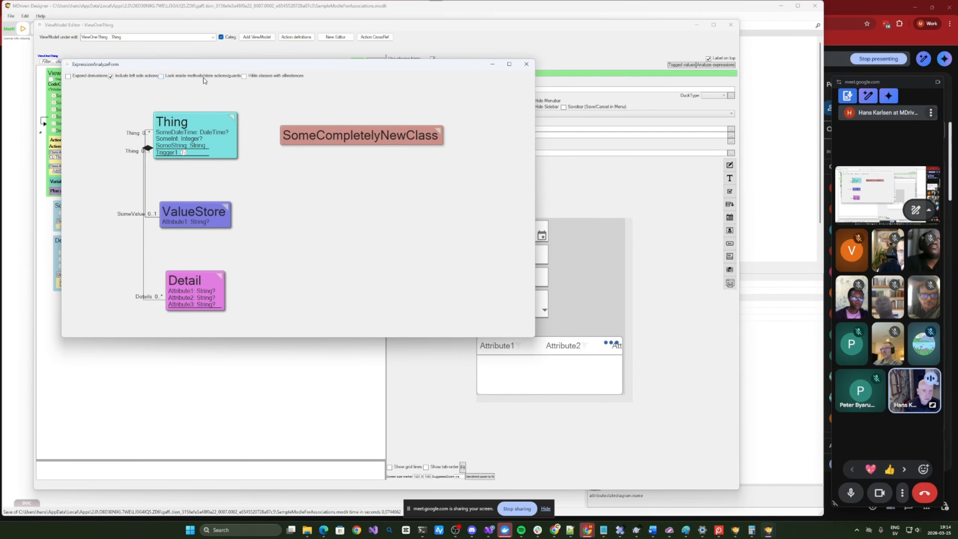
left_click(168, 76)
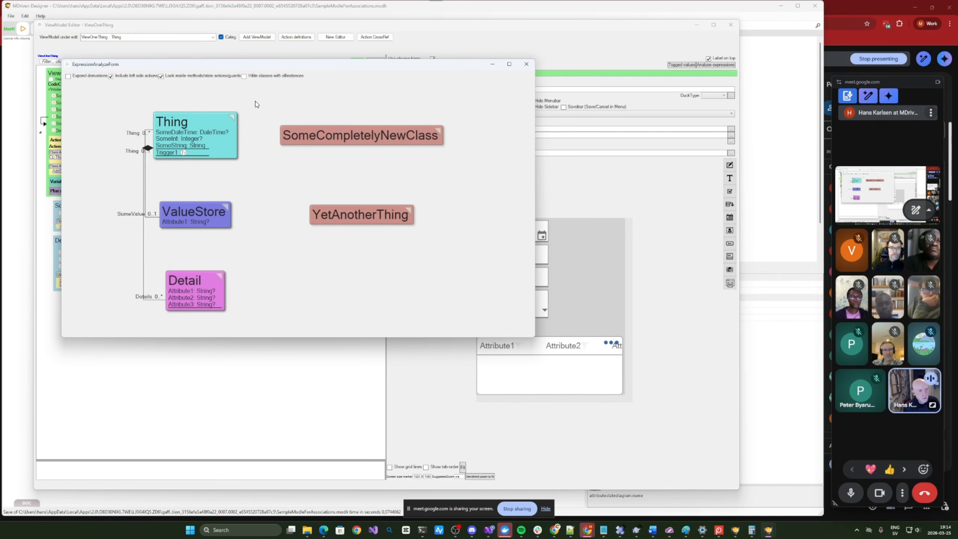
left_click(256, 77)
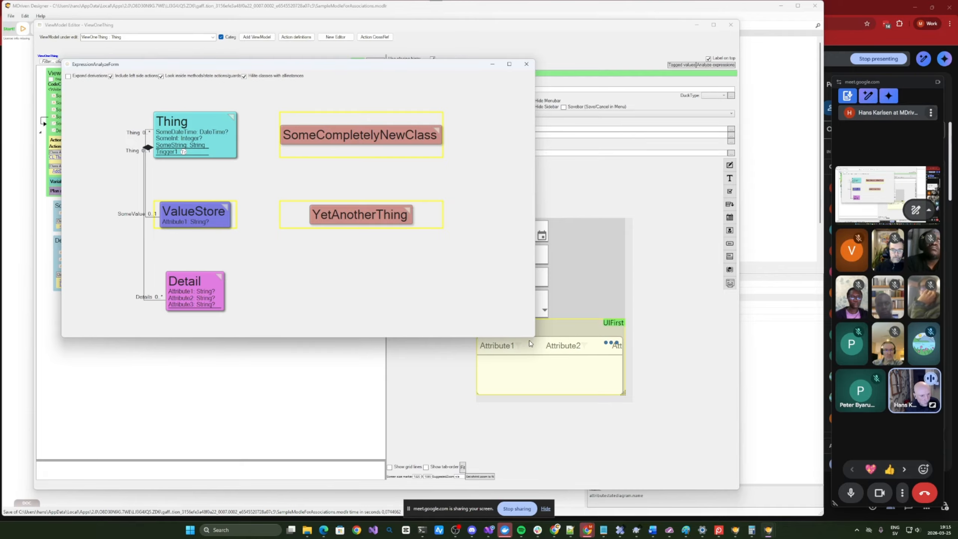
Step: Enlarge and reposition the expression analysis to examine the highlighted classes against the view model, and close it
left_click_drag(534, 336, 550, 362)
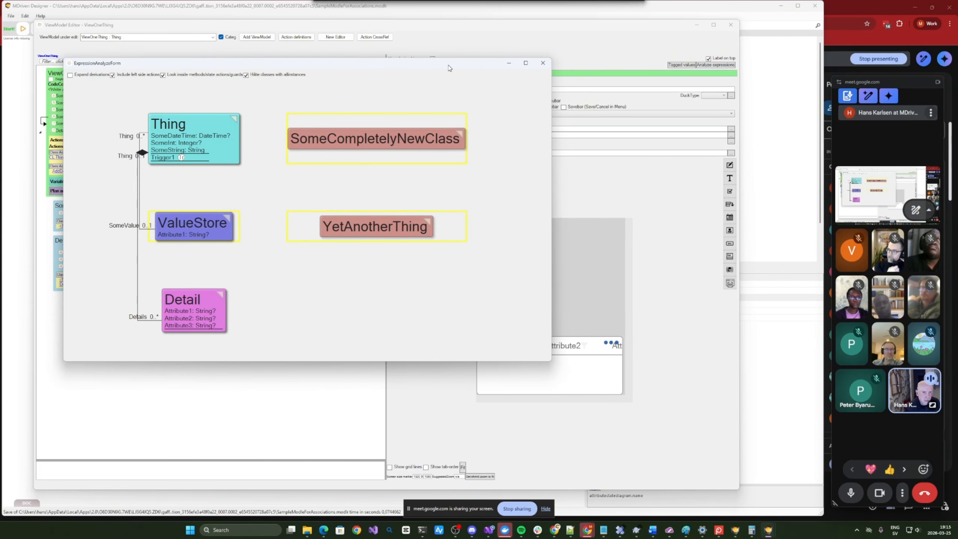
left_click_drag(446, 69, 448, 84)
left_click(481, 27)
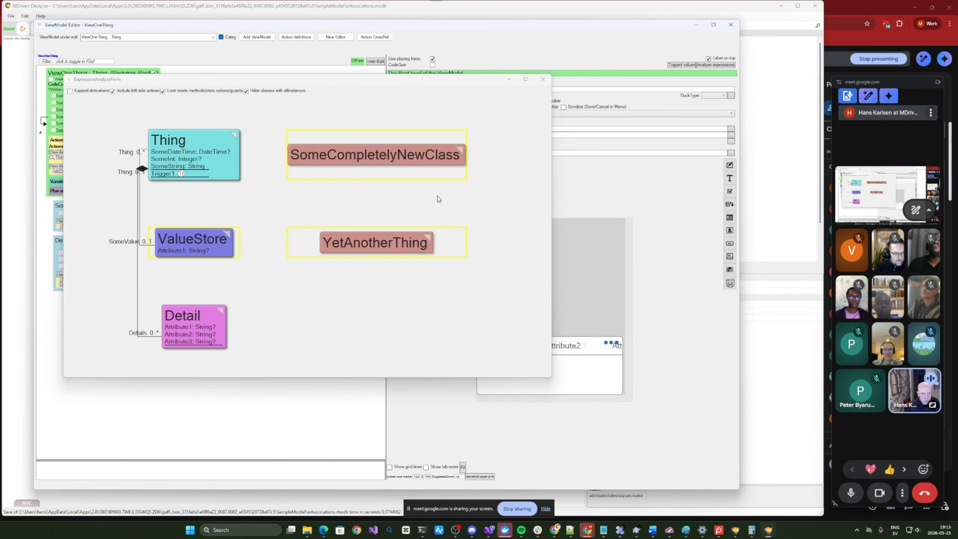
left_click_drag(413, 81, 410, 96)
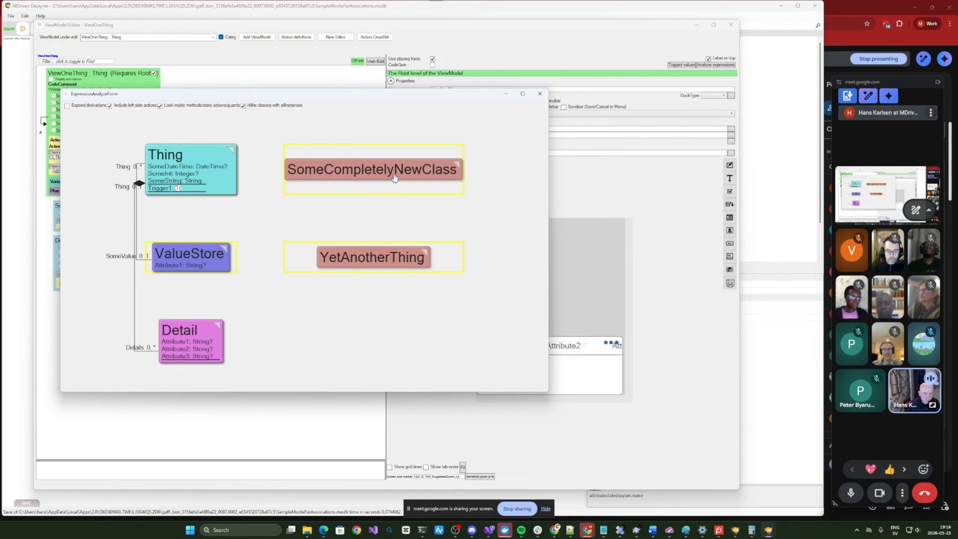
left_click_drag(410, 99, 415, 108)
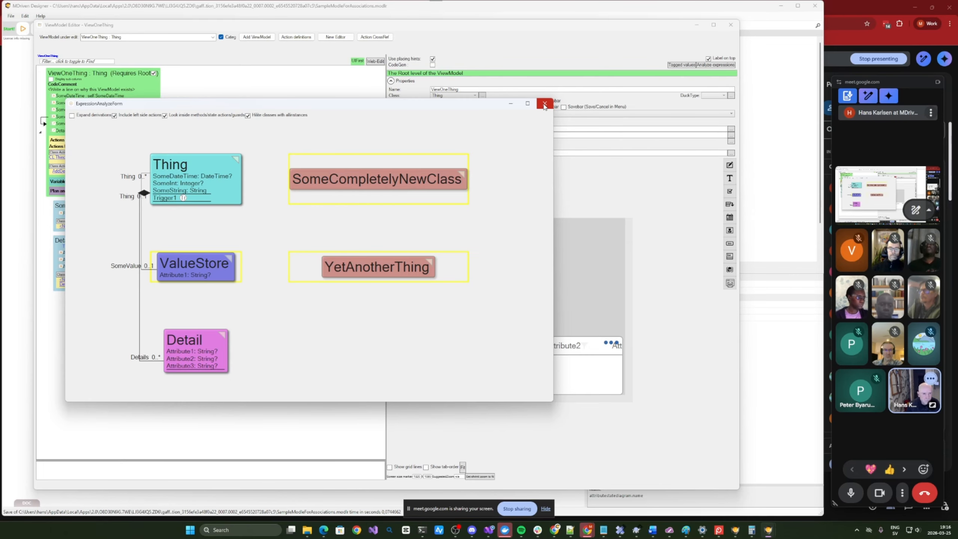
left_click(545, 105)
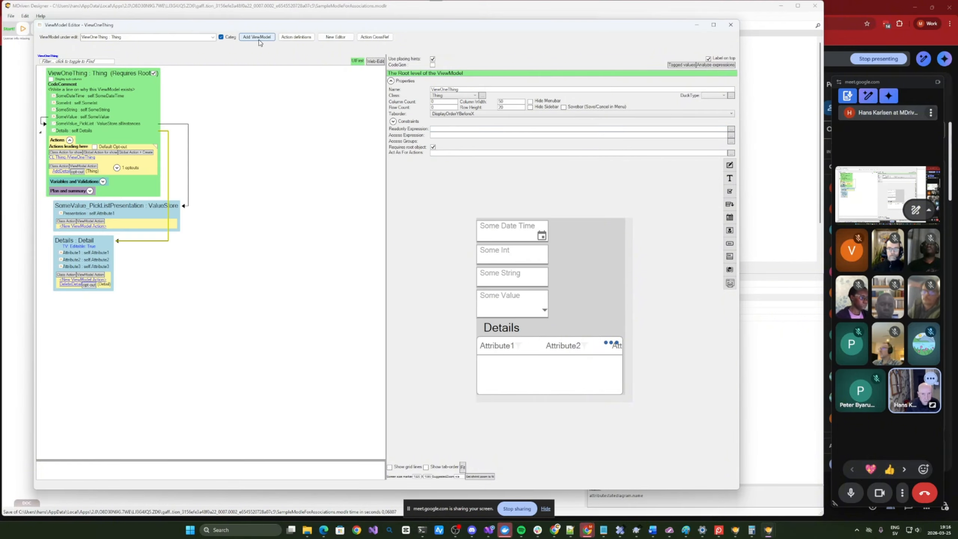
Step: Save the model under a new name as c:\temp\wed1000
left_click(317, 8)
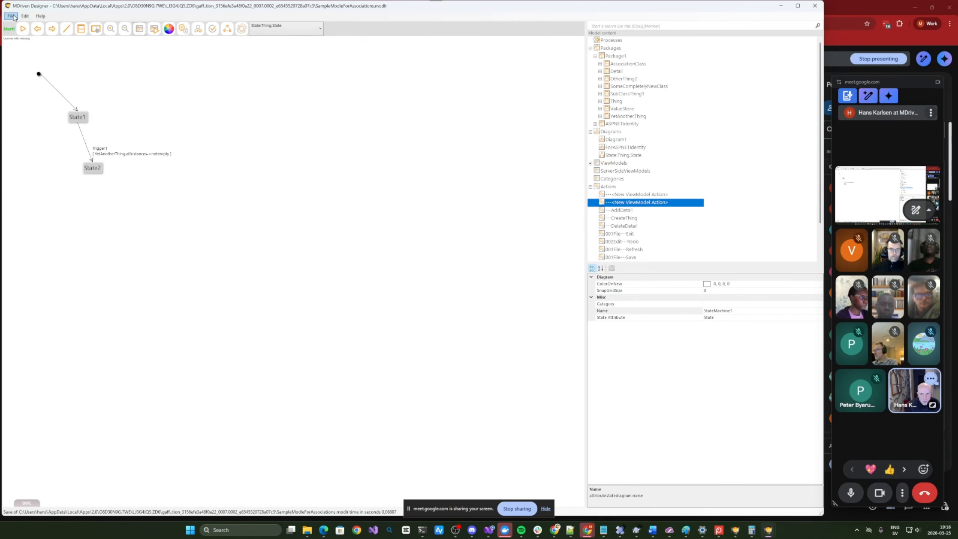
left_click(11, 16)
left_click(39, 79)
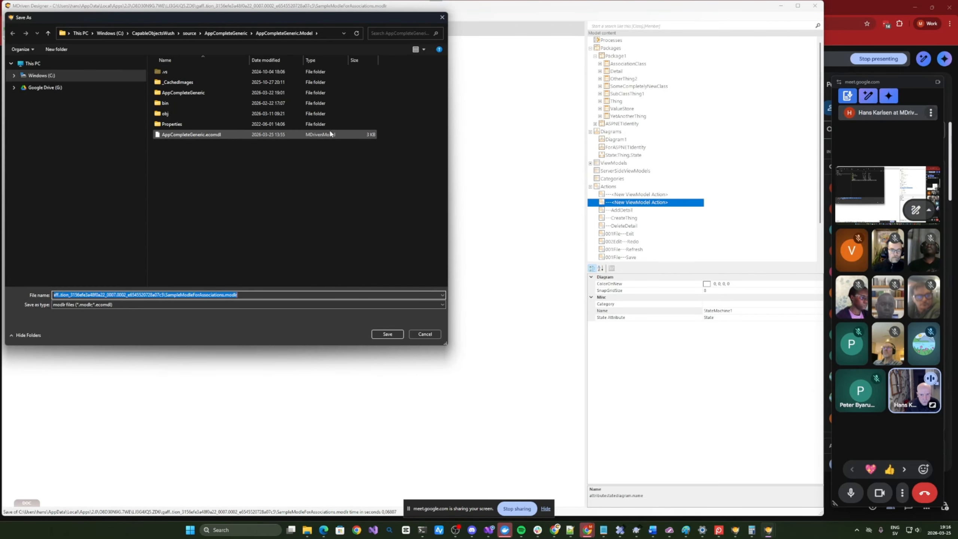
type("c:\temp")
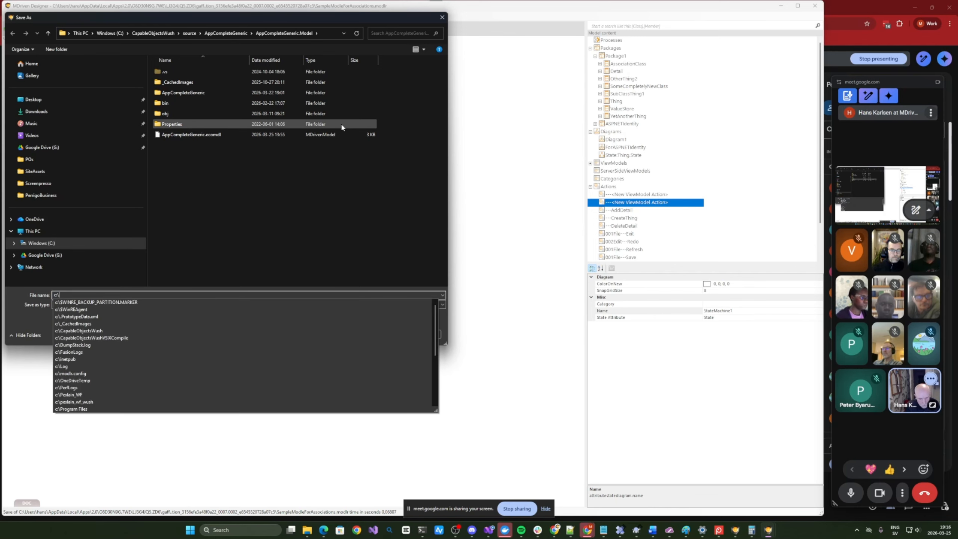
type("\\")
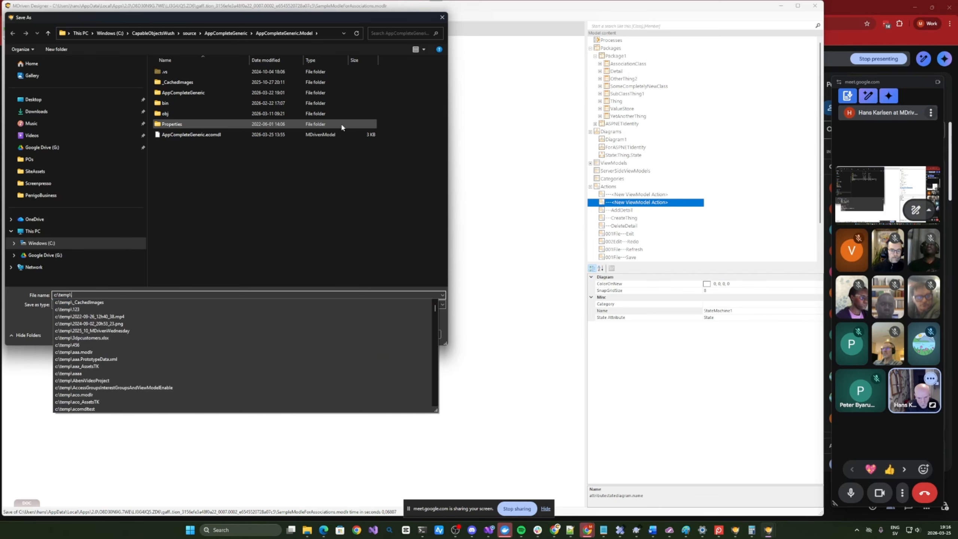
type("we")
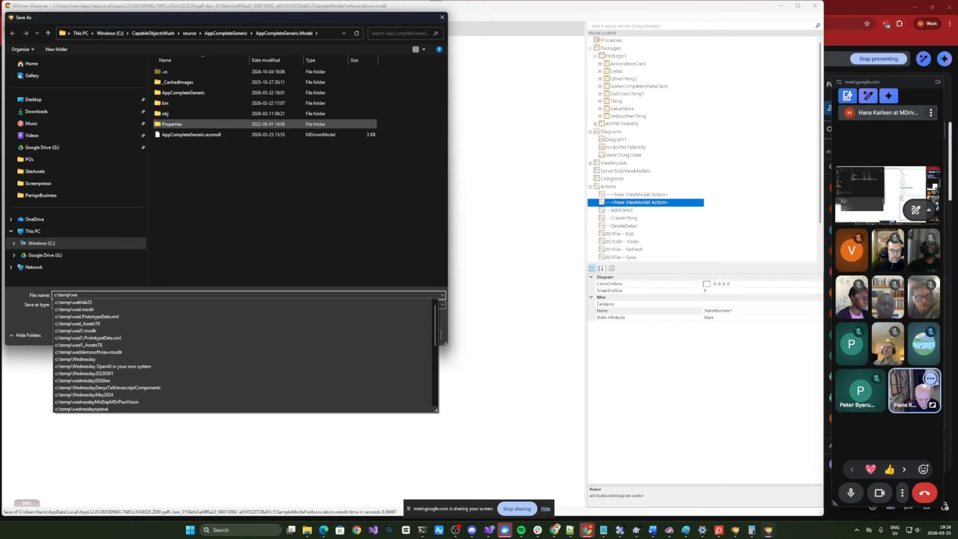
type("d1000")
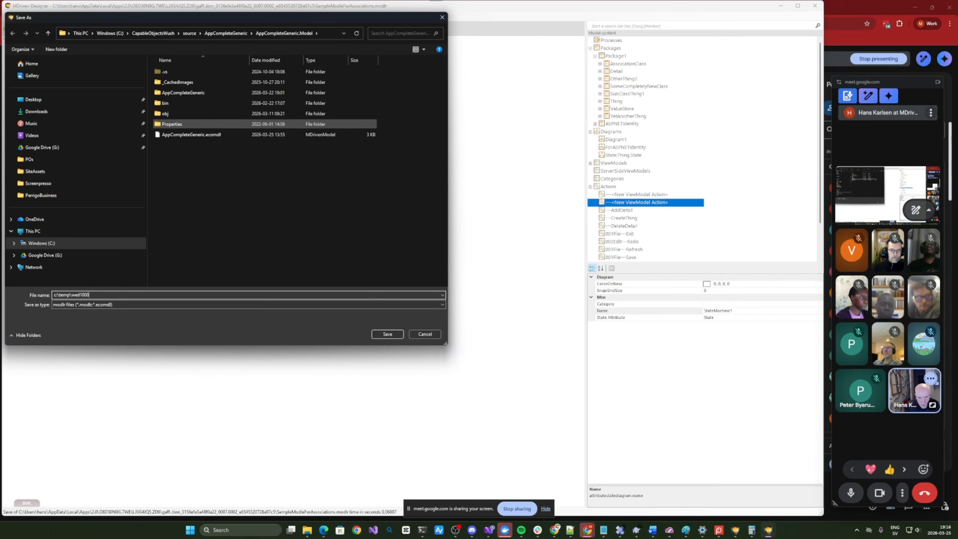
key("Return")
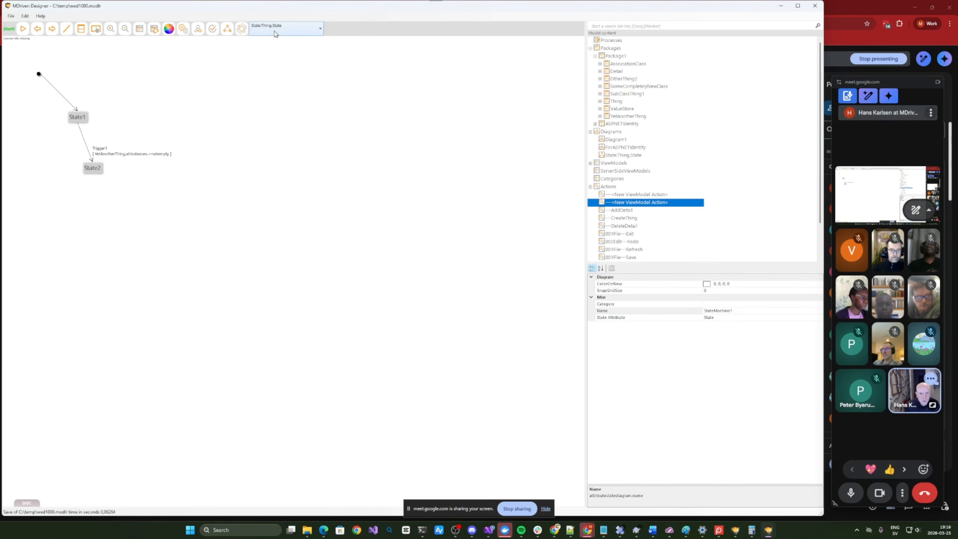
Step: Download the latest server and Turnkey versions for local servers and refresh the Server1 installation
left_click(241, 28)
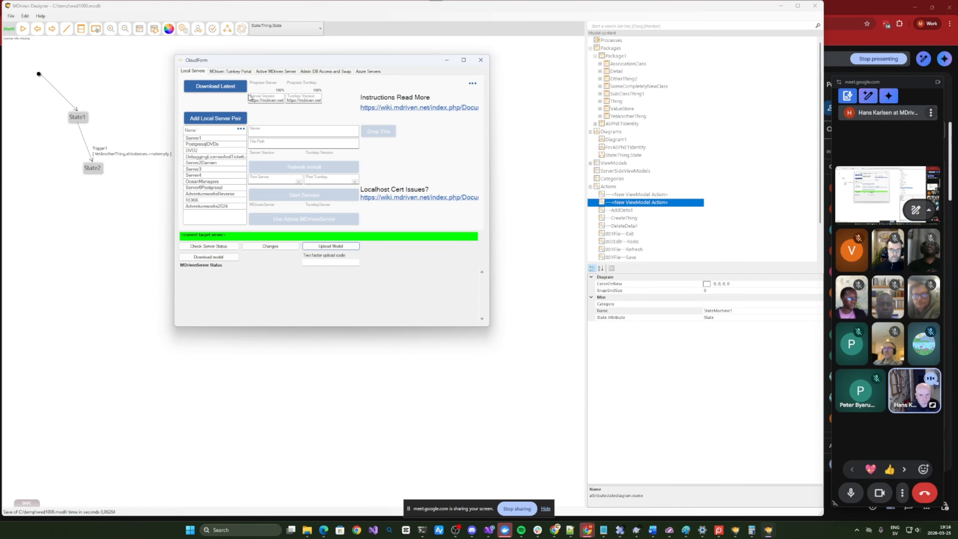
left_click(215, 87)
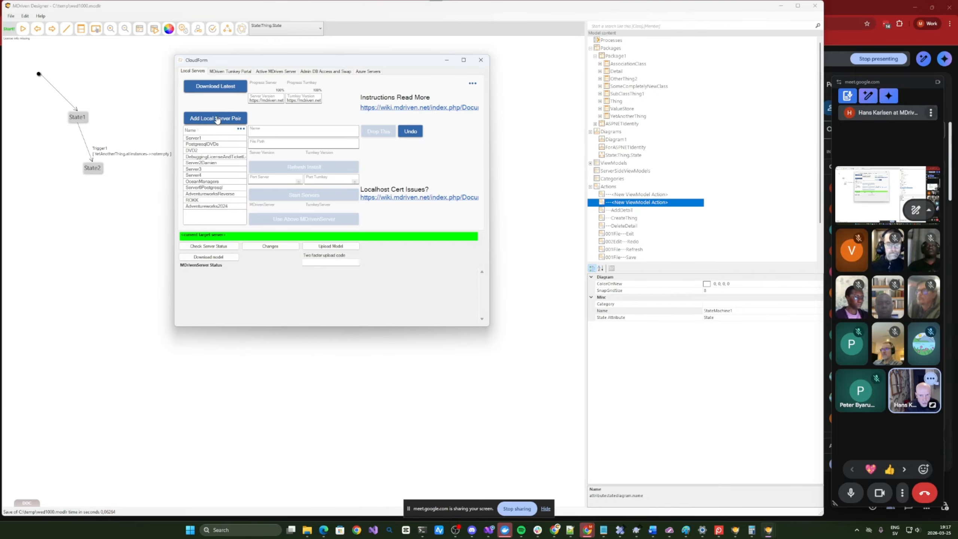
left_click(200, 140)
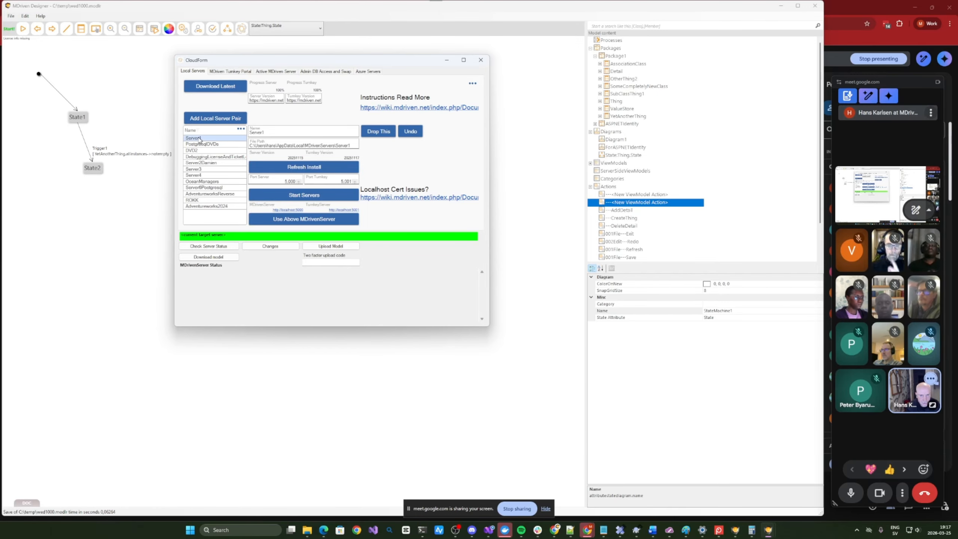
left_click(319, 168)
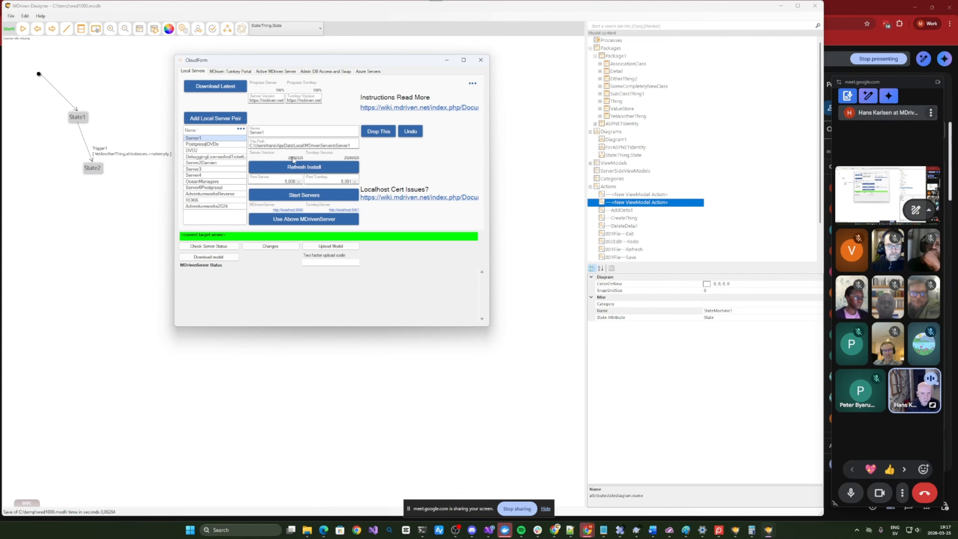
left_click(304, 196)
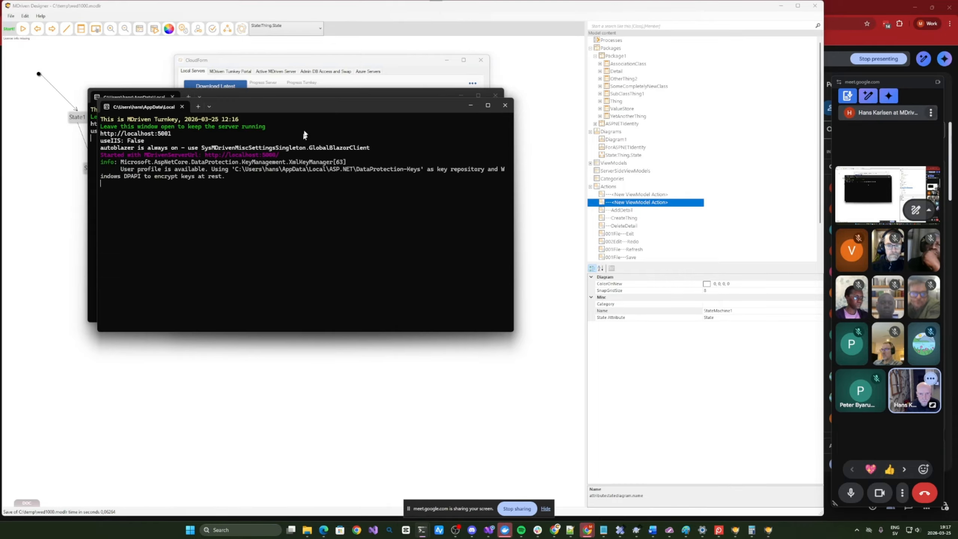
left_click_drag(303, 108, 262, 180)
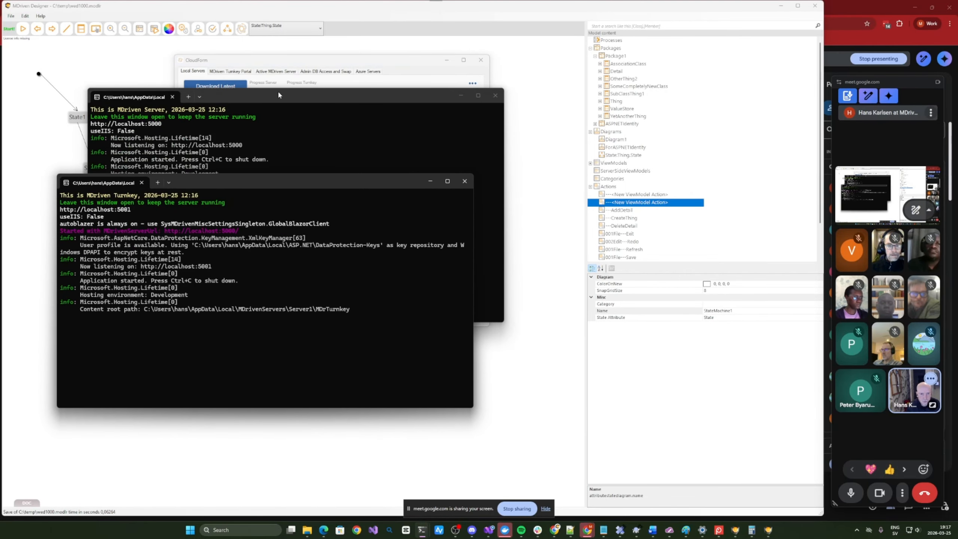
left_click_drag(278, 90, 259, 143)
left_click(319, 62)
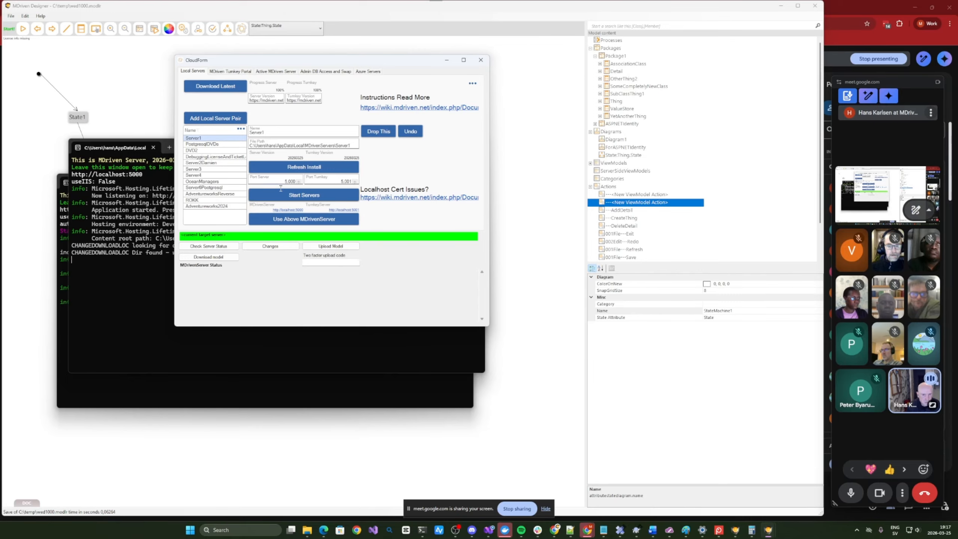
left_click(294, 220)
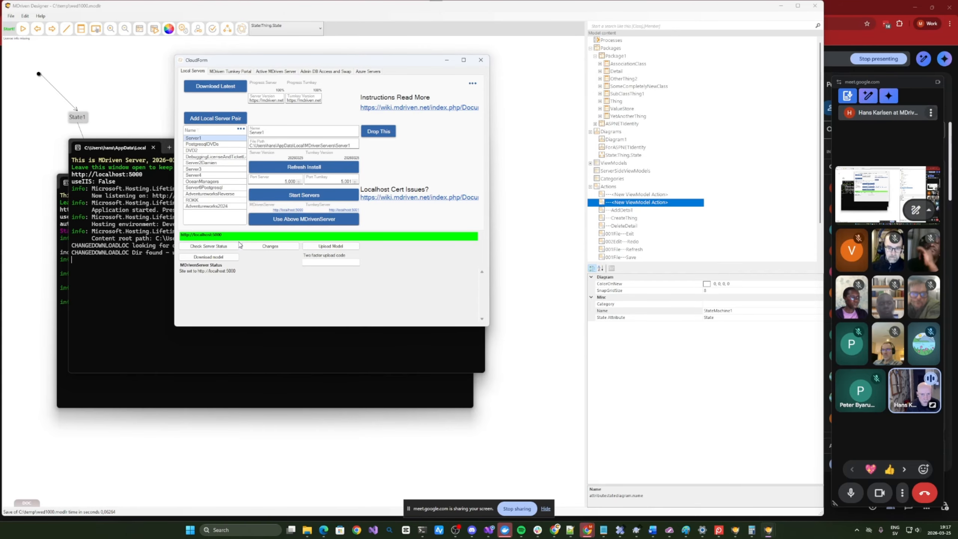
Step: Check the target server's status, upload the model to it, and recheck the status to review the evolve warnings and script
left_click(216, 247)
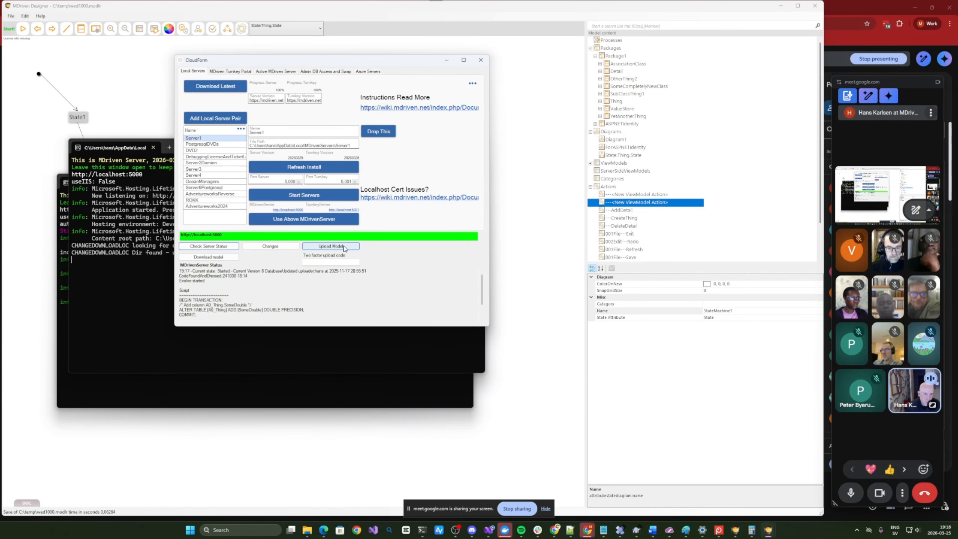
left_click(344, 247)
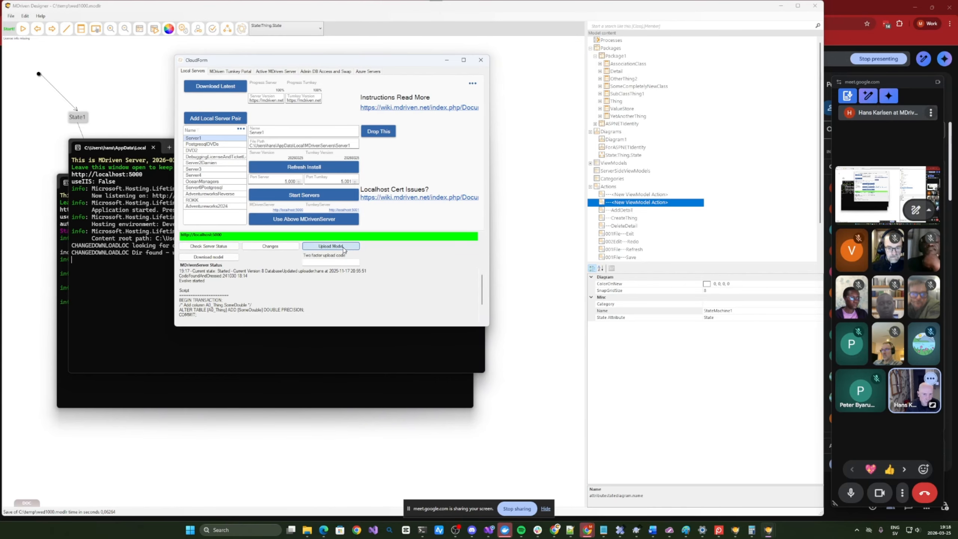
left_click(220, 249)
left_click(222, 249)
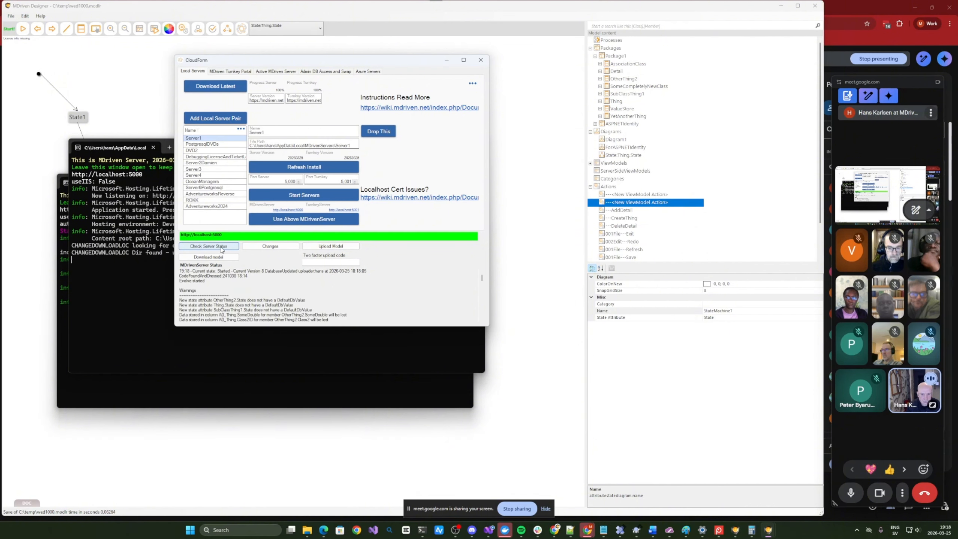
scroll(325, 294, "down", 5)
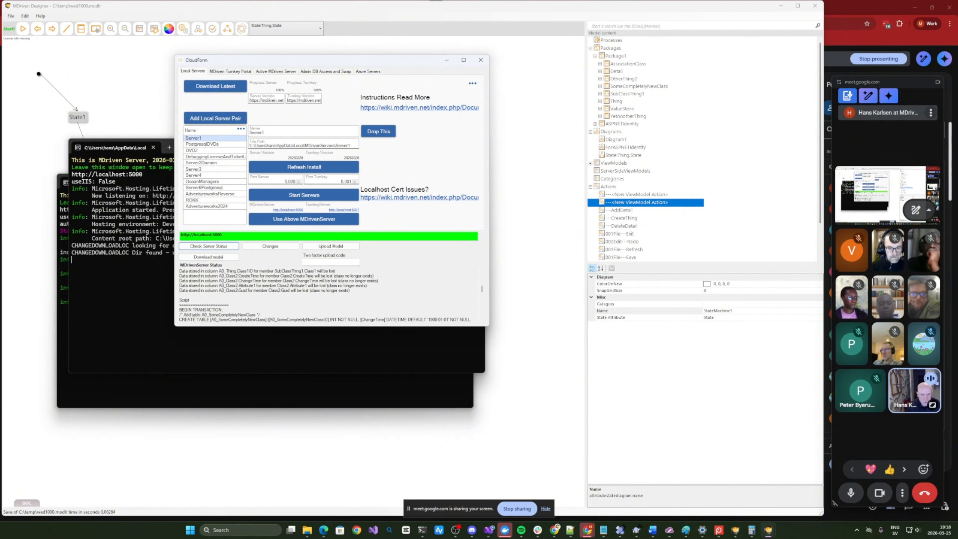
scroll(235, 279, "up", 5)
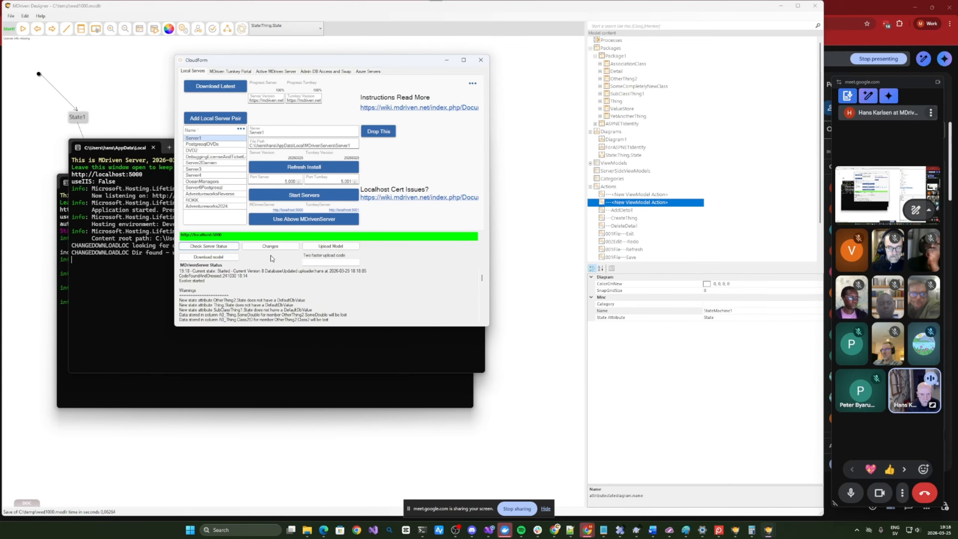
left_click_drag(263, 61, 283, 59)
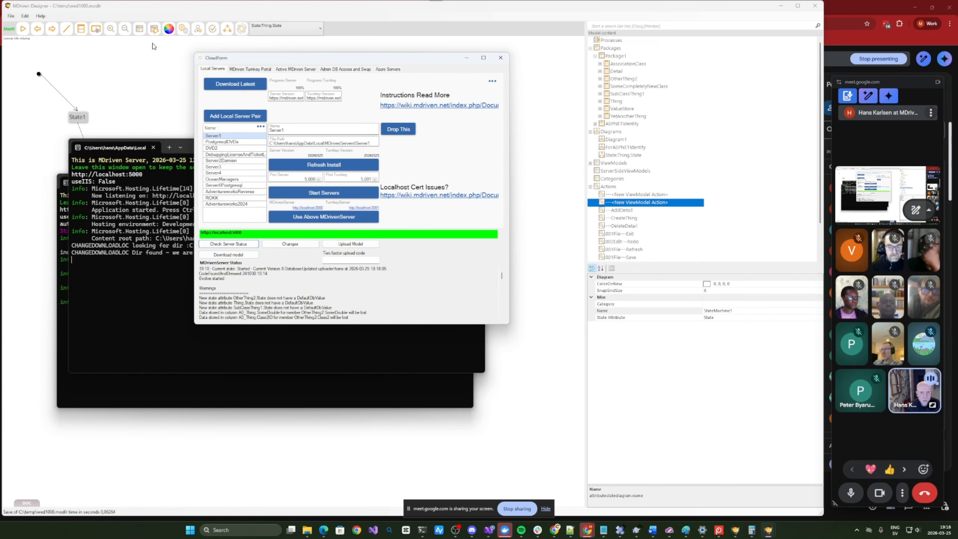
left_click(155, 29)
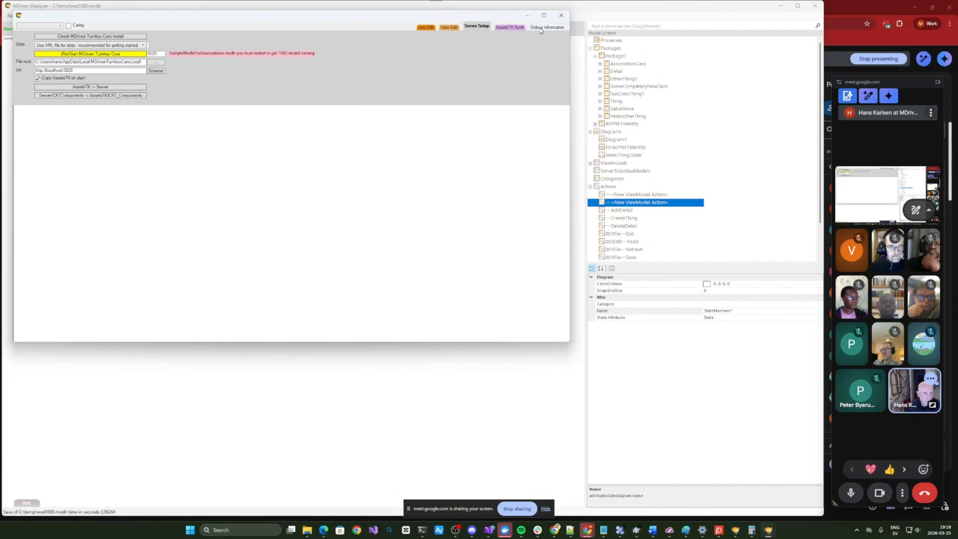
left_click(543, 28)
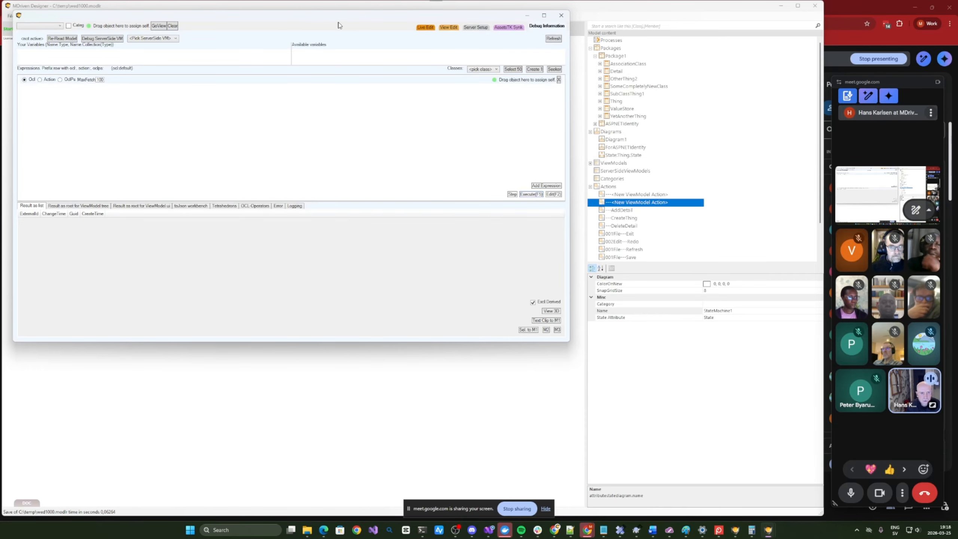
left_click(476, 28)
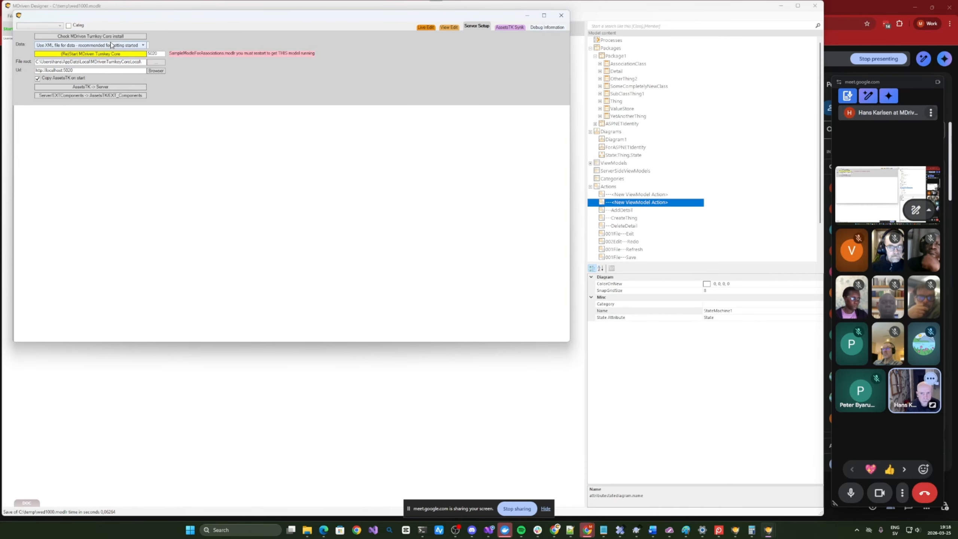
left_click(562, 15)
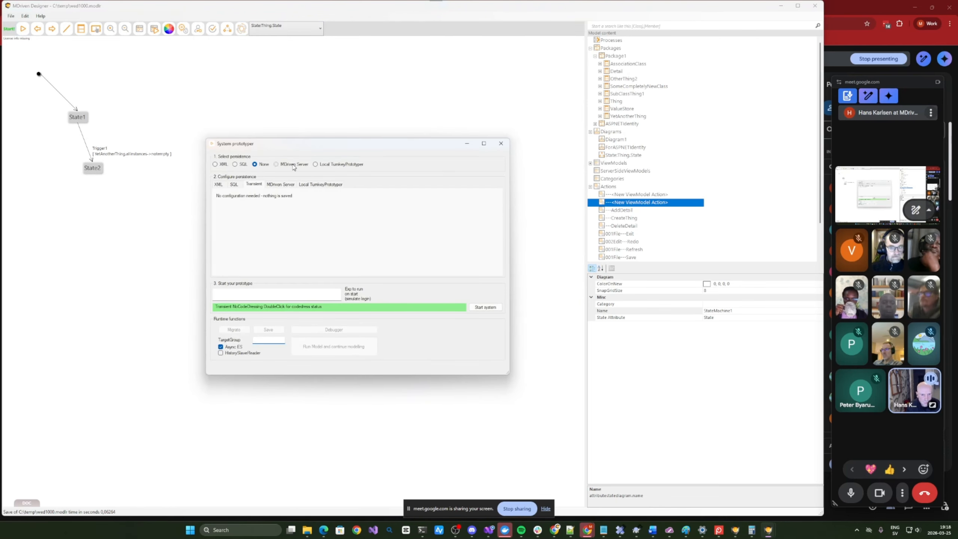
Step: Start the prototype system with MDriven Server persistence and open its OCL debugger
left_click(276, 165)
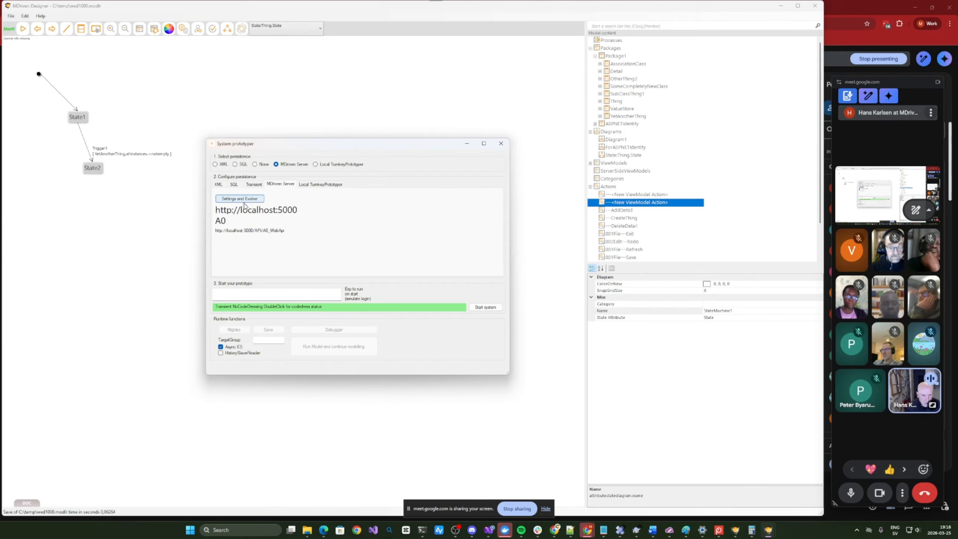
left_click(481, 307)
left_click(356, 332)
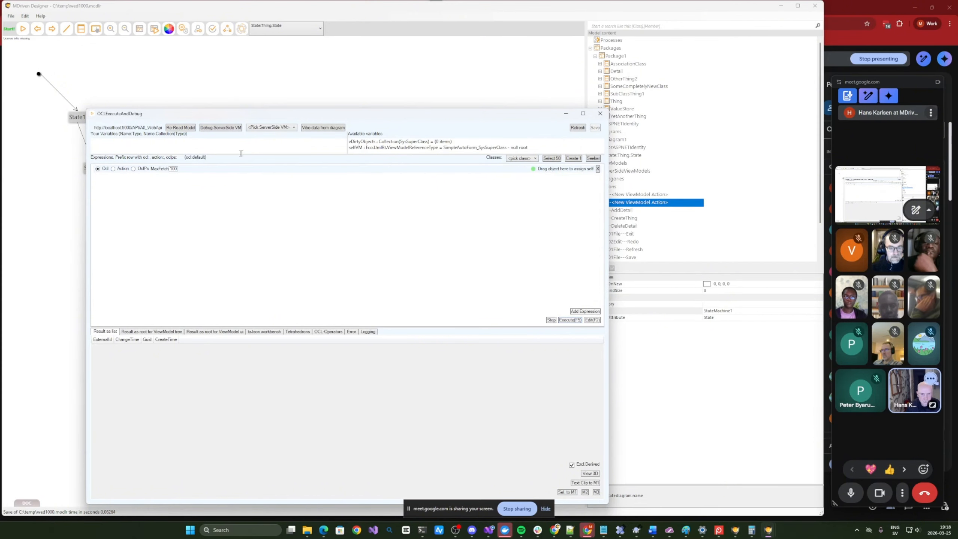
Step: Create a batch of YetAnotherThing objects through the class's seeker, close the seeker, and save the objects to the server
left_click(522, 159)
left_click(525, 258)
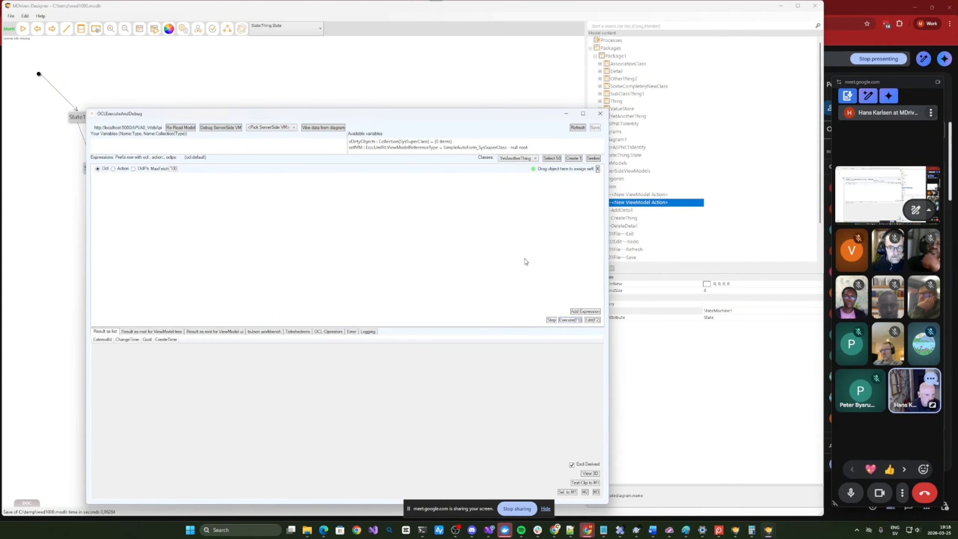
left_click(592, 159)
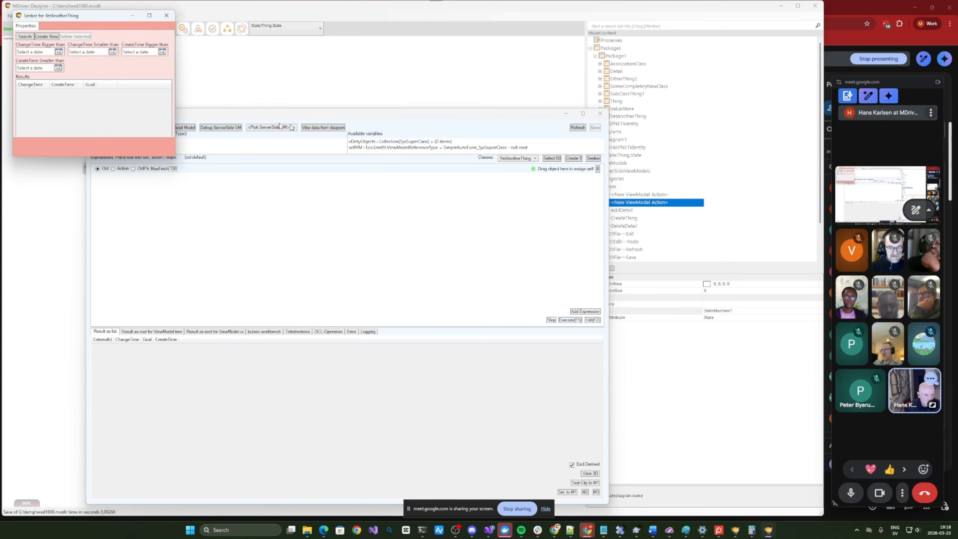
left_click_drag(63, 18, 92, 64)
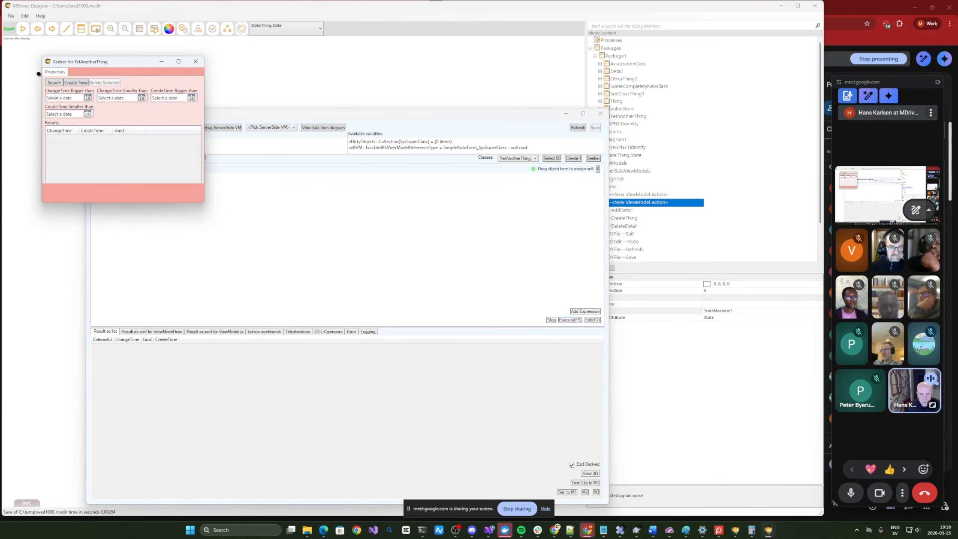
left_click(76, 84)
left_click(75, 83)
left_click(75, 84)
left_click(75, 84)
left_click(76, 83)
left_click(75, 84)
left_click(75, 84)
left_click(76, 84)
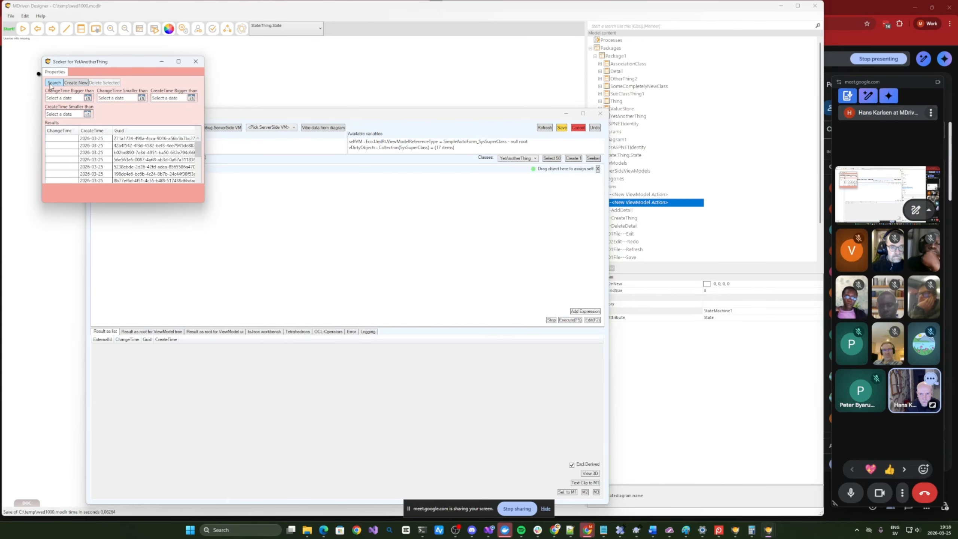
left_click(73, 84)
left_click(195, 61)
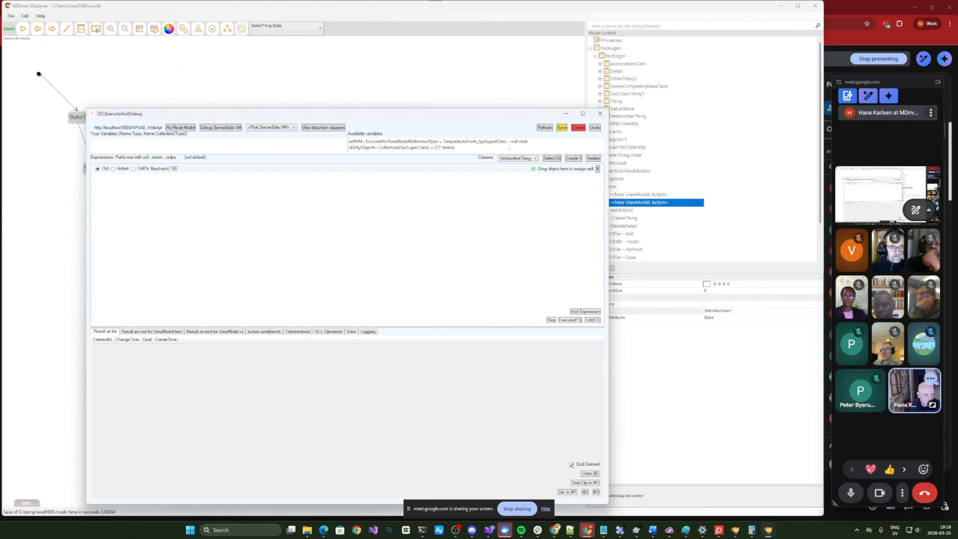
left_click(562, 128)
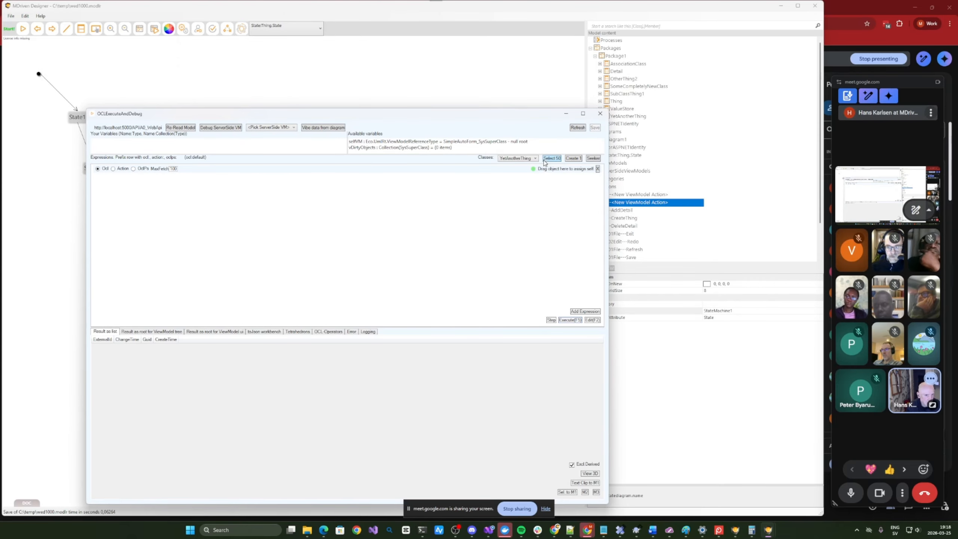
Step: Create a batch of SomeCompletelyNewClass objects through the class's seeker and save them to the server
left_click(524, 159)
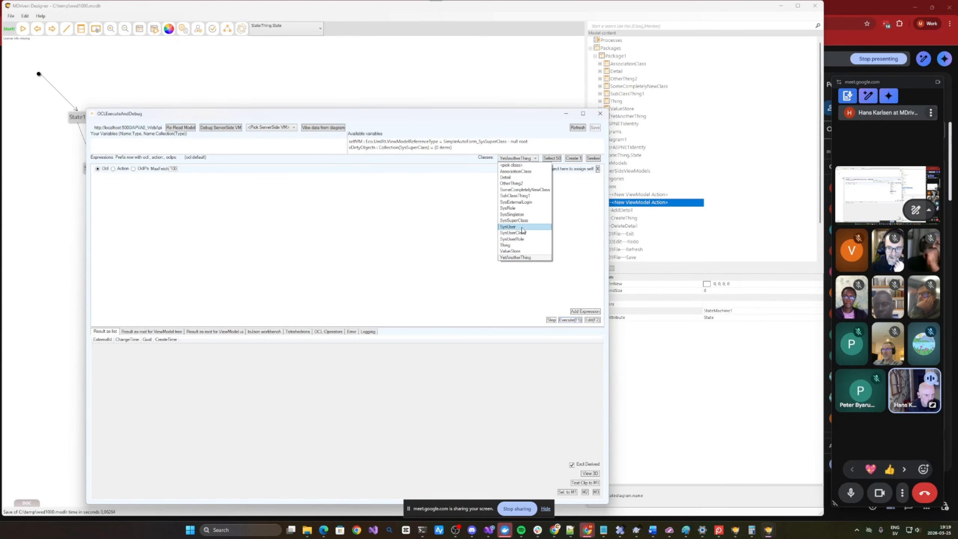
left_click(521, 190)
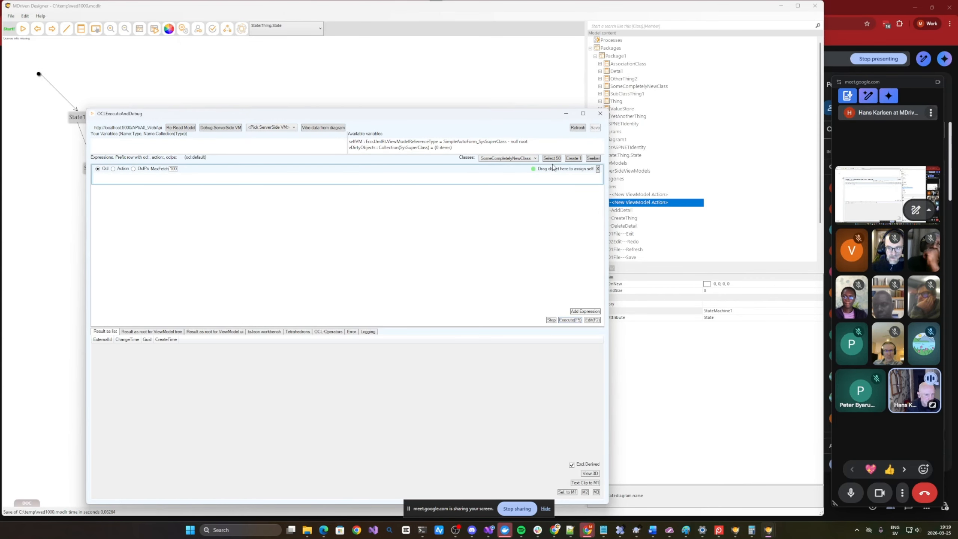
left_click(593, 159)
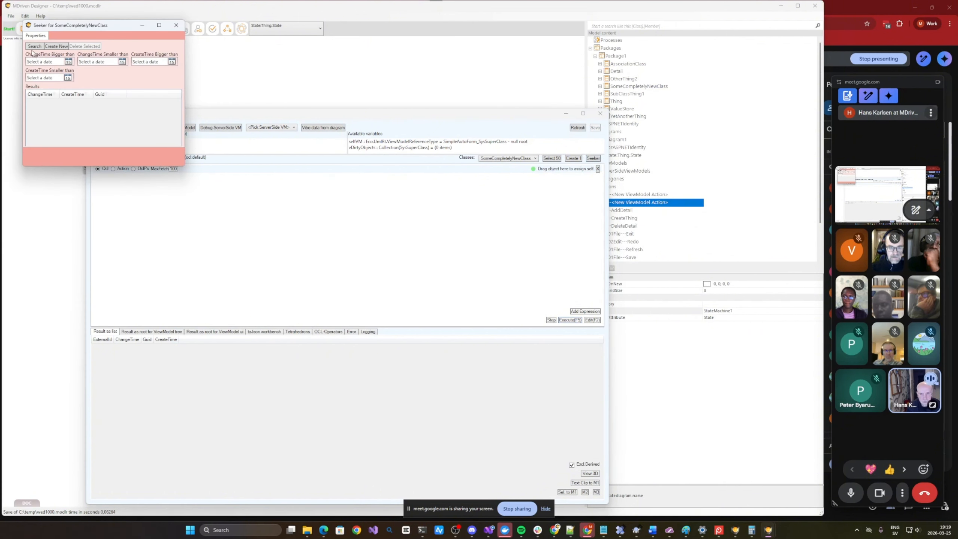
left_click(52, 46)
left_click(53, 47)
left_click(55, 47)
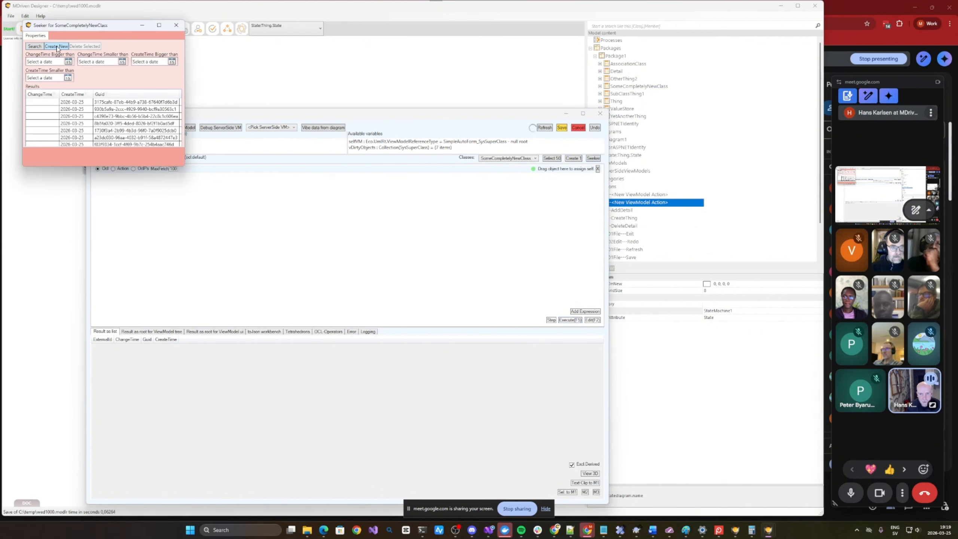
left_click(57, 47)
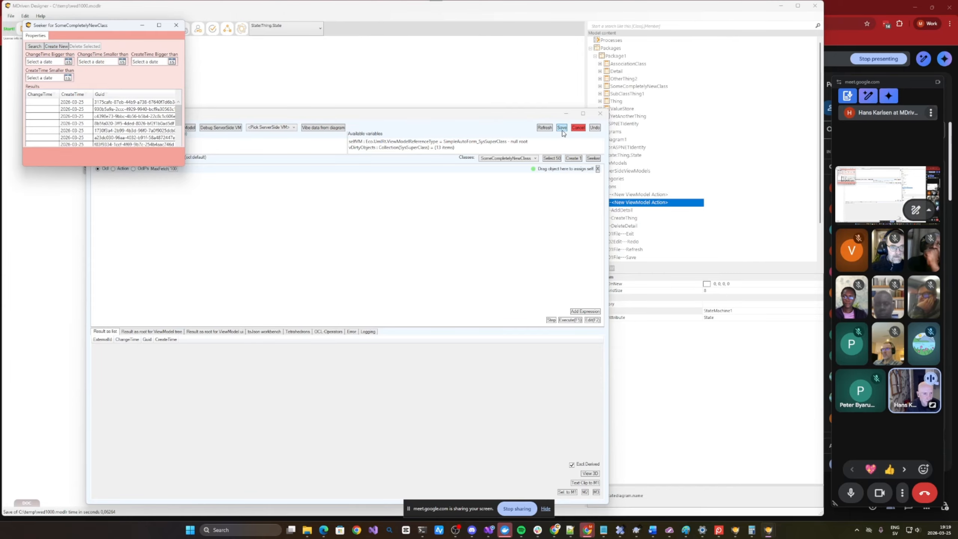
left_click(562, 128)
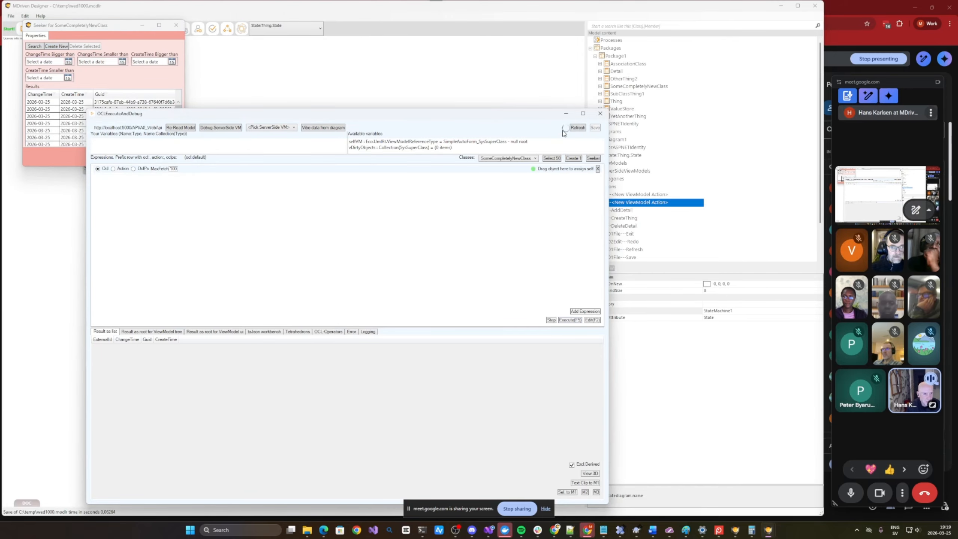
Step: Open a seeker for the Thing class and search for all its objects without filters
left_click(512, 159)
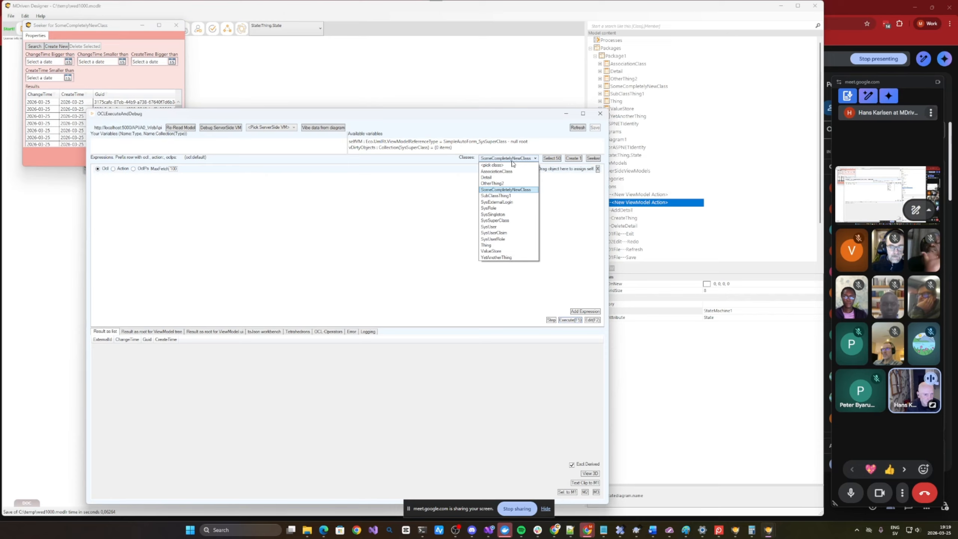
left_click(490, 245)
left_click(594, 159)
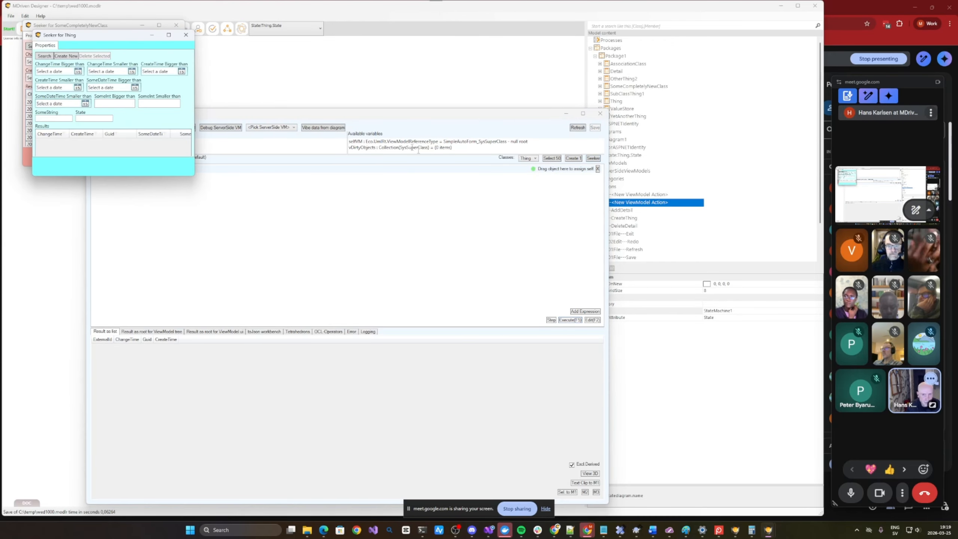
left_click(44, 57)
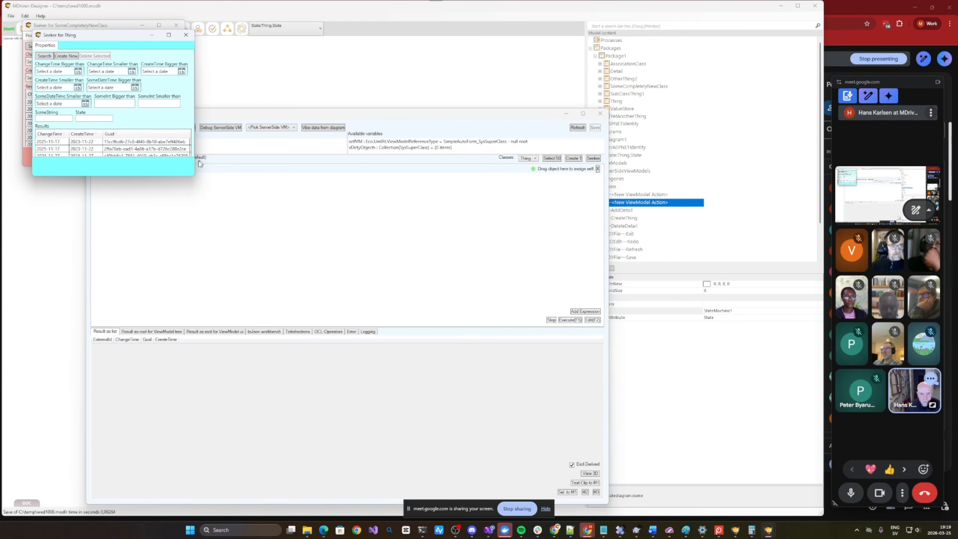
Step: Enlarge the Thing seeker to view its search results and return to the System prototyper window
left_click_drag(194, 177, 245, 222)
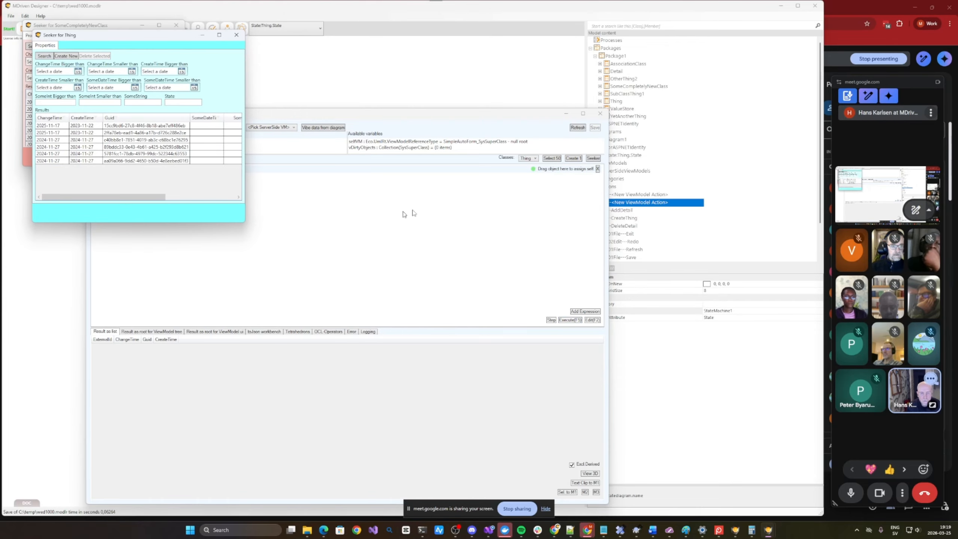
left_click(407, 209)
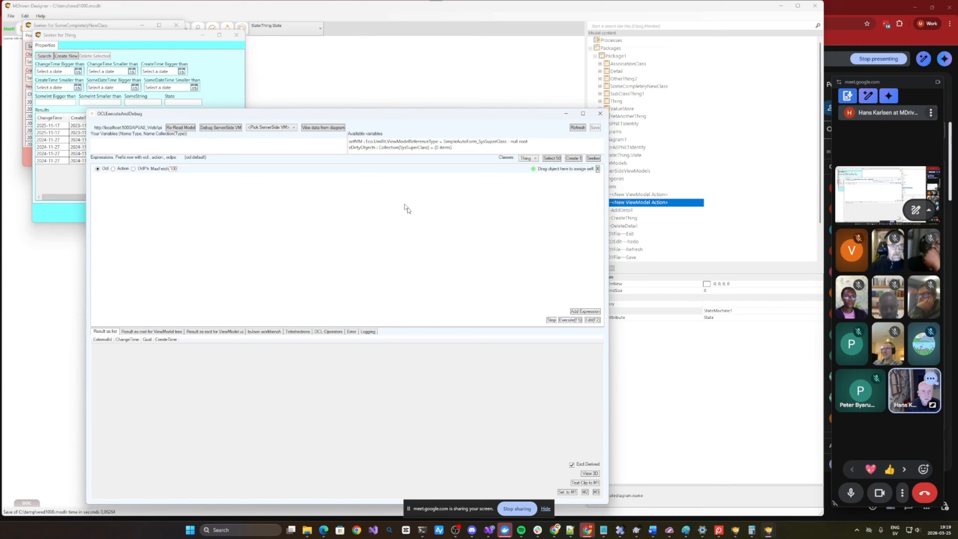
left_click(336, 78)
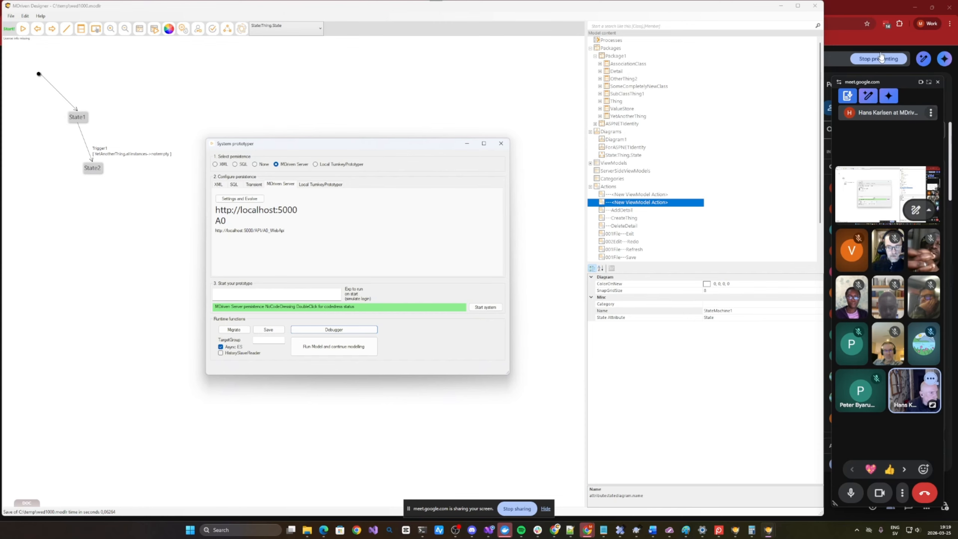
Step: Switch to Chrome and open localhost:5000 in a new tab
left_click(859, 10)
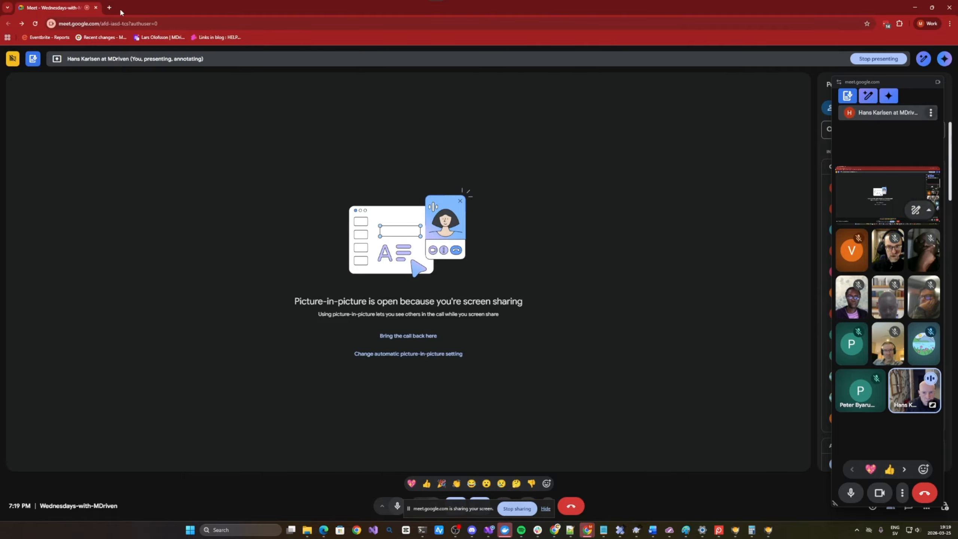
left_click(109, 8)
type("localhost:5020")
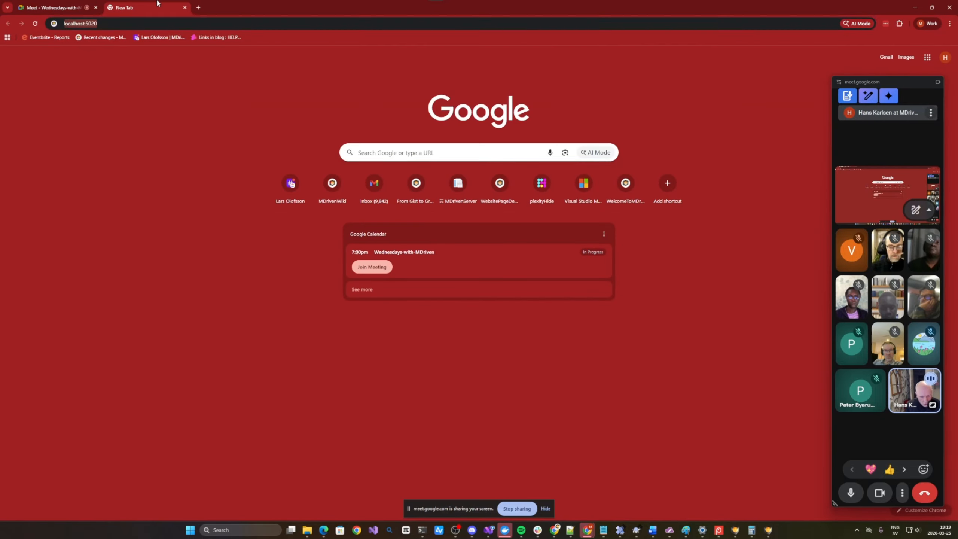
key("Right")
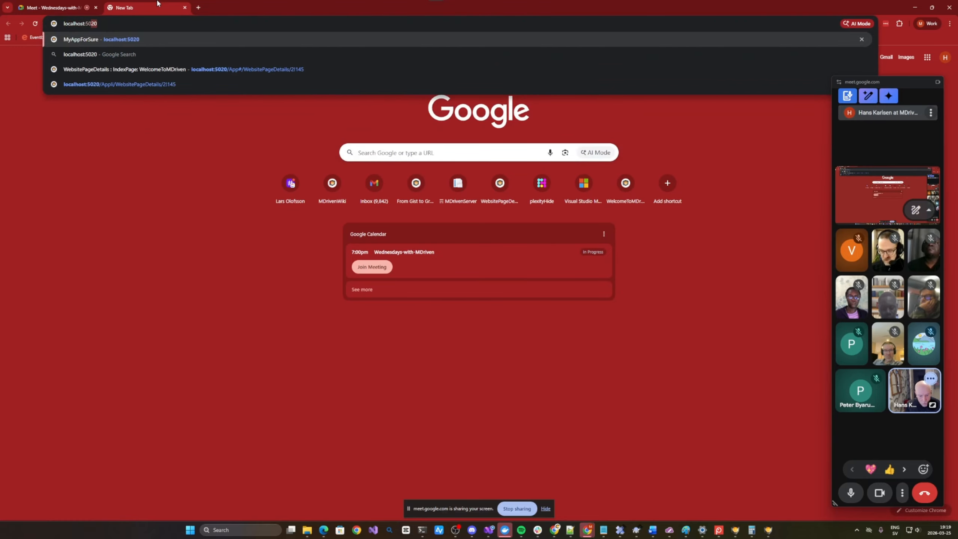
type("5")
key("BackSpace")
type("50")
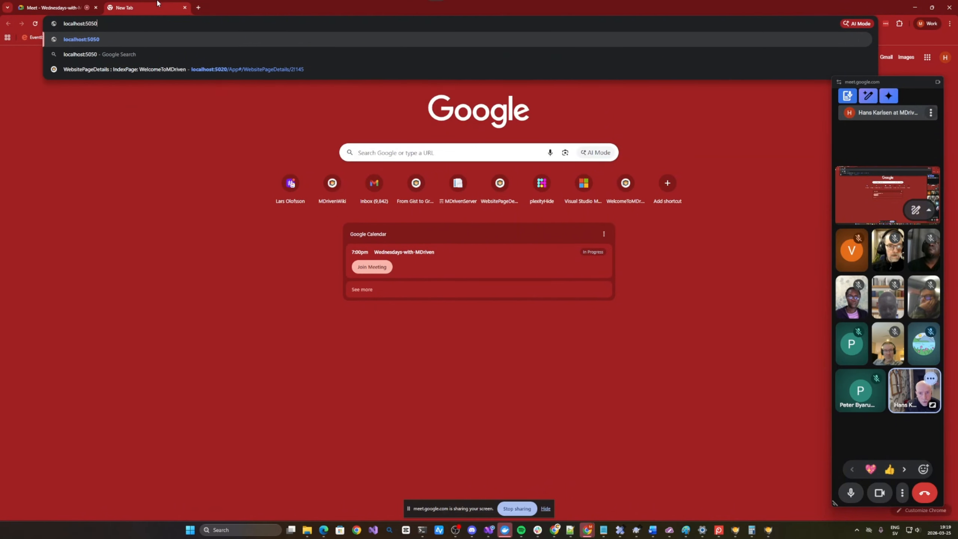
key("BackSpace")
key("BackSpace")
type("000")
key("Return")
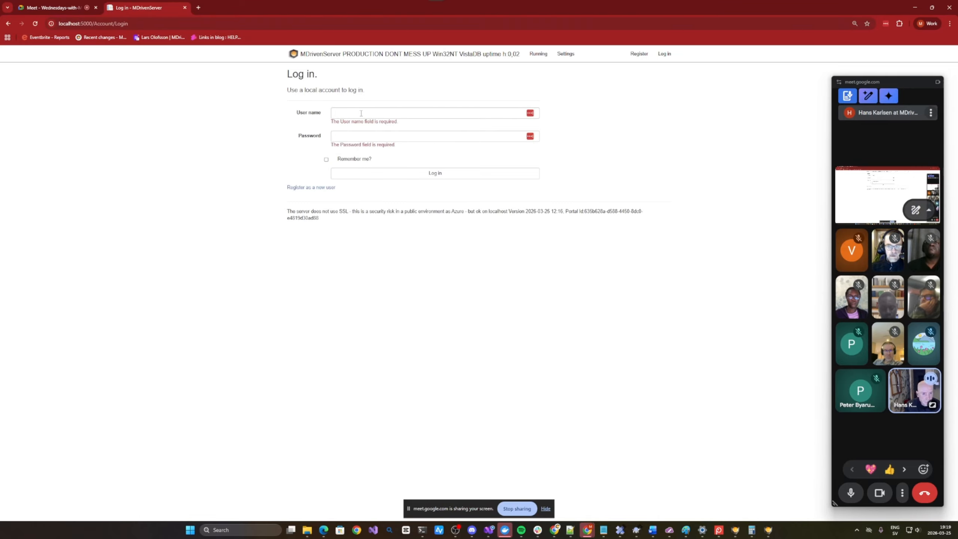
Step: Log in to MDrivenServer with the account's user name and password and dismiss the password-change warning
left_click(361, 113)
type("a")
key("Tab")
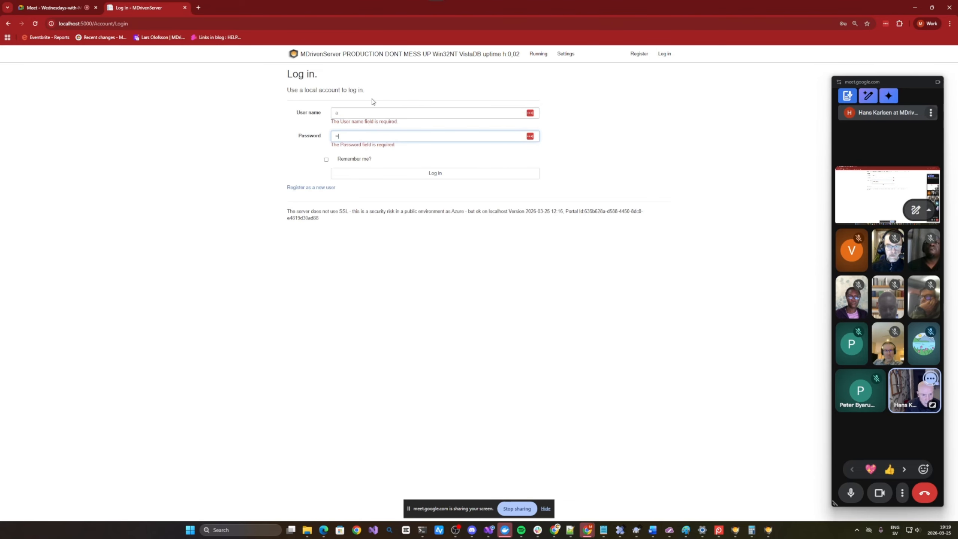
left_click(376, 173)
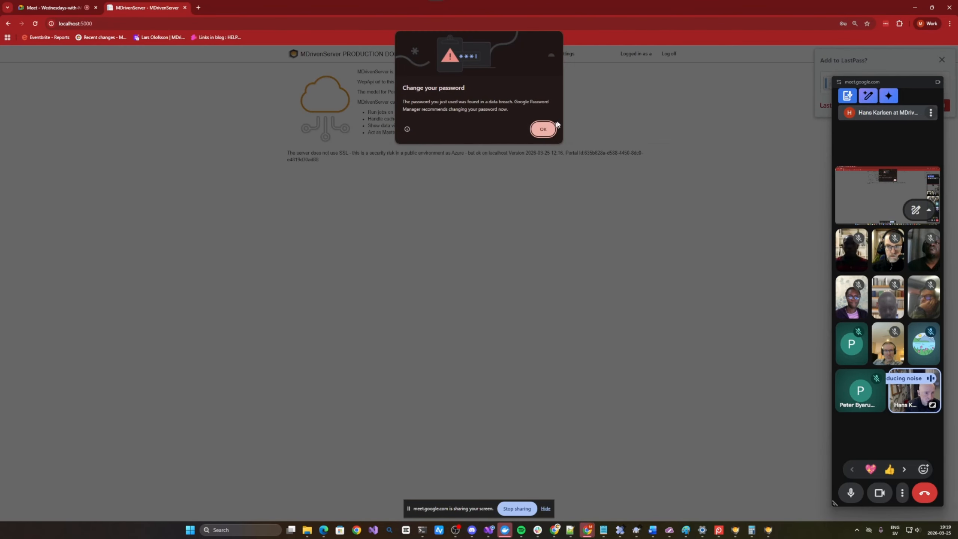
left_click(545, 129)
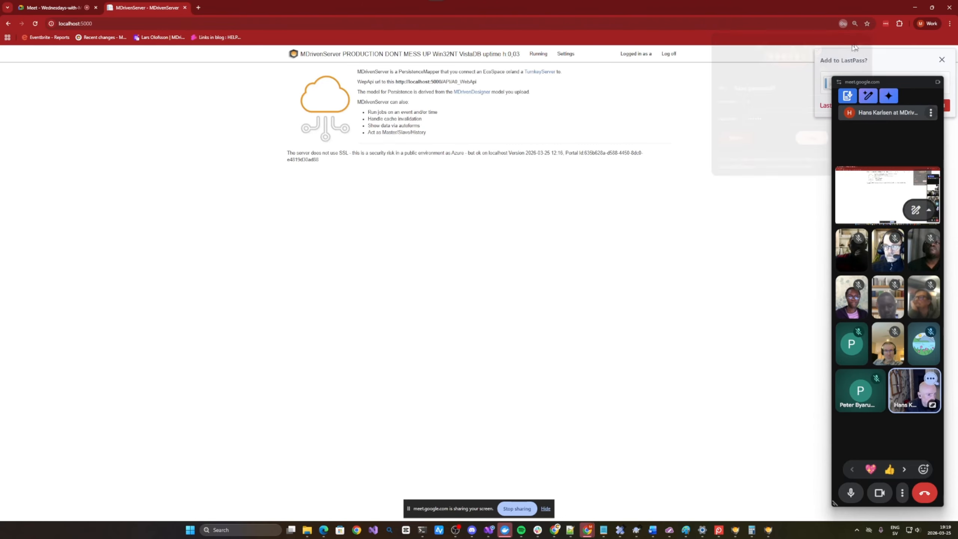
Step: Open the running server's Data in A0 page and download the Datastats file for MDrivenDesigner
left_click(538, 55)
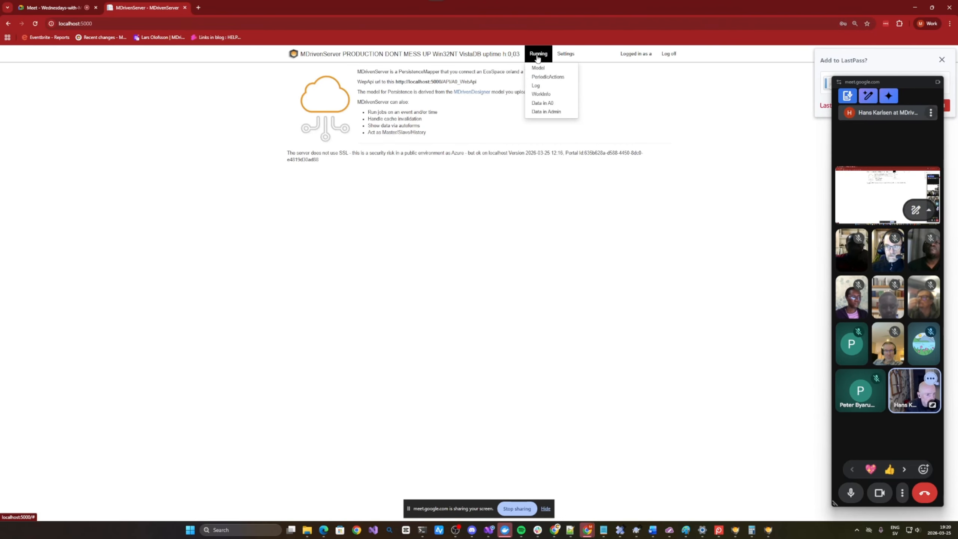
left_click(563, 55)
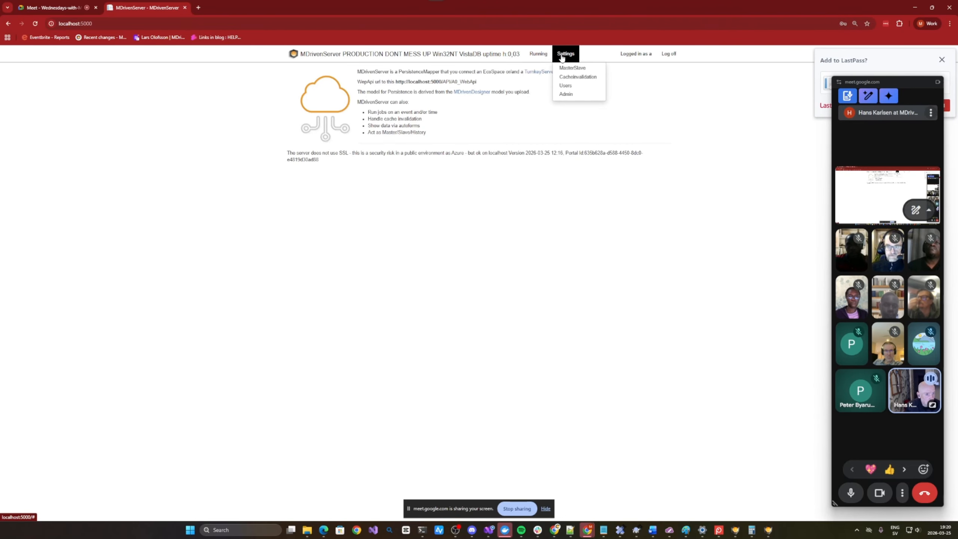
left_click(543, 56)
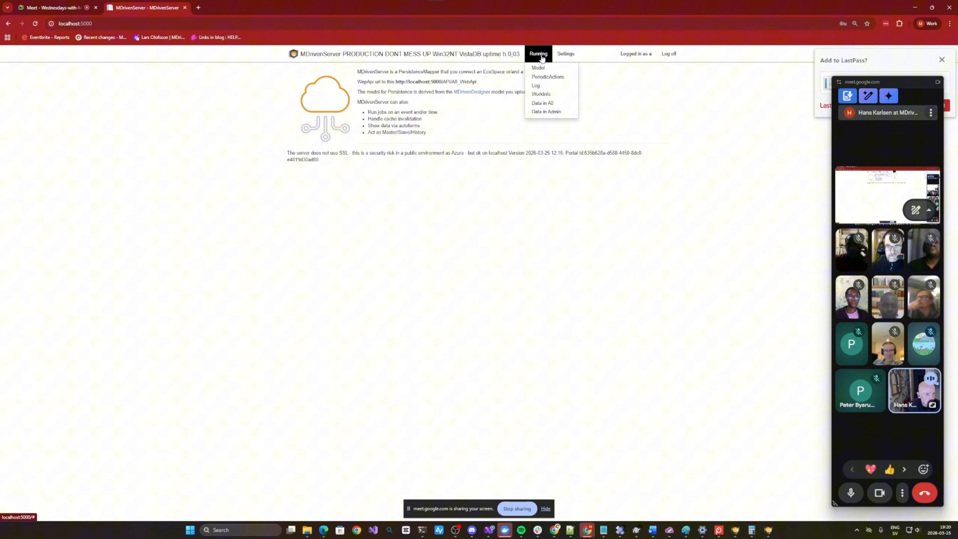
left_click(540, 103)
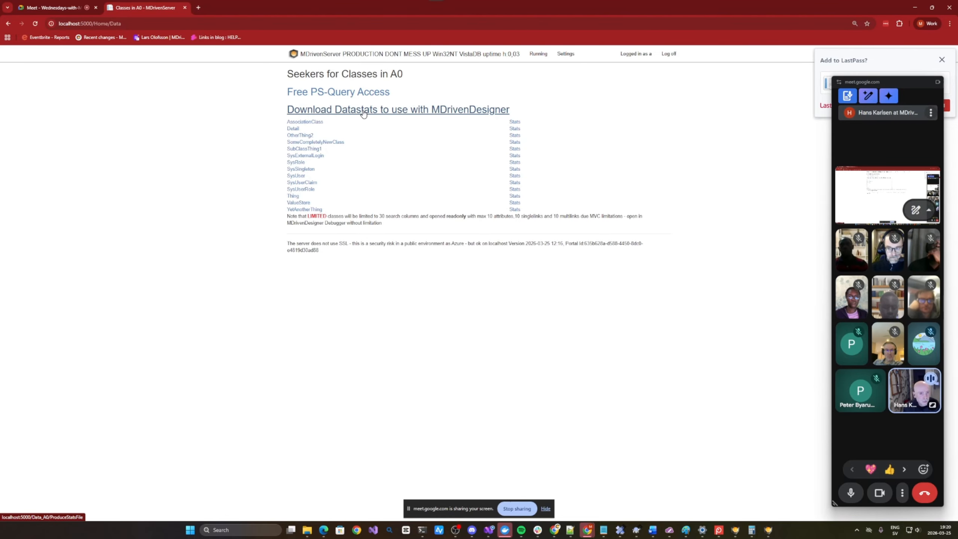
left_click(364, 114)
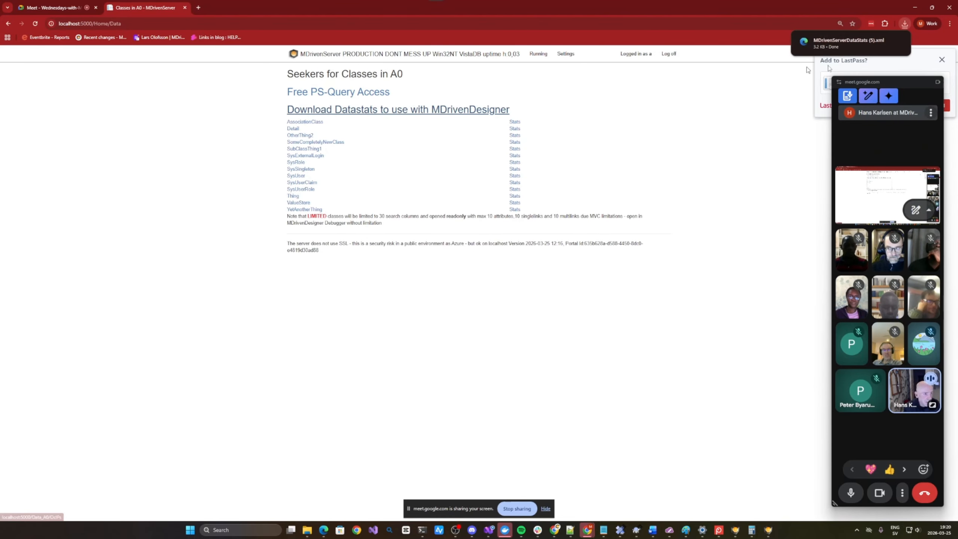
Step: Show the downloaded MDrivenServerDataStats (5).xml in its folder and display the folder's full path
mouse_move(875, 42)
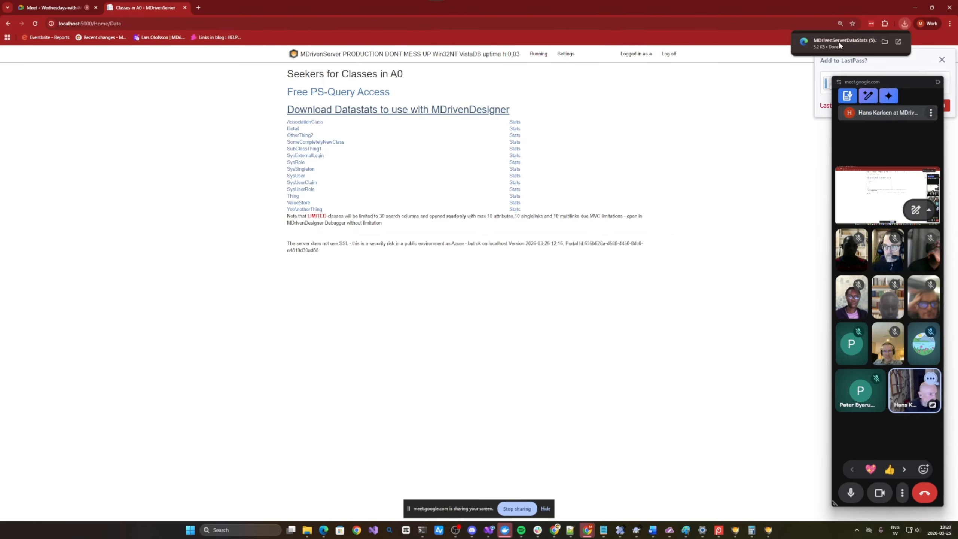
left_click(885, 42)
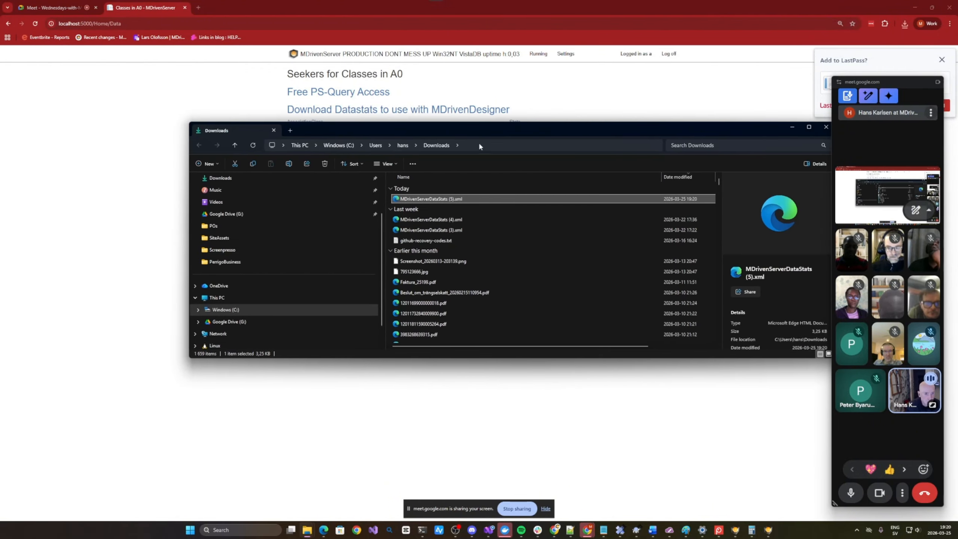
left_click(478, 145)
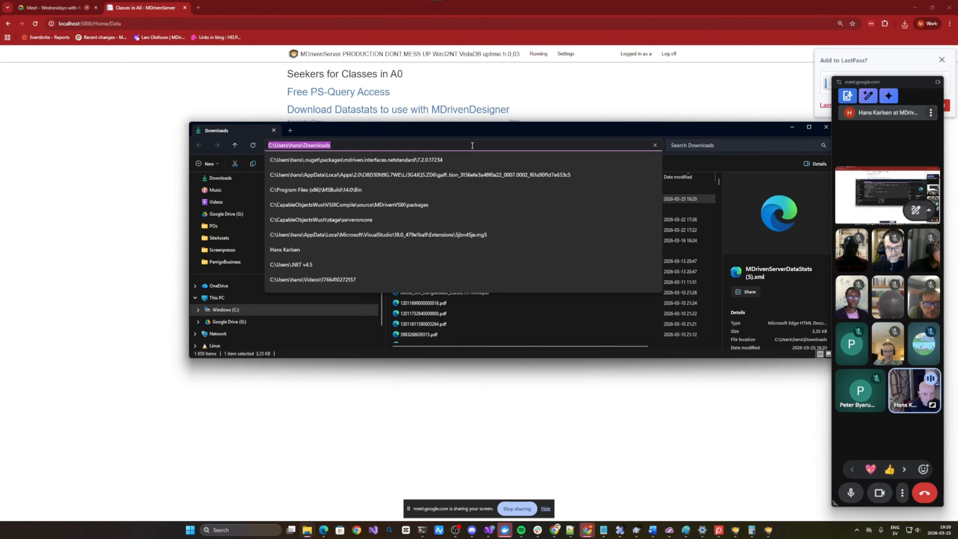
Step: Switch back to MDriven Designer and close the System prototyper window
key("alt+Tab")
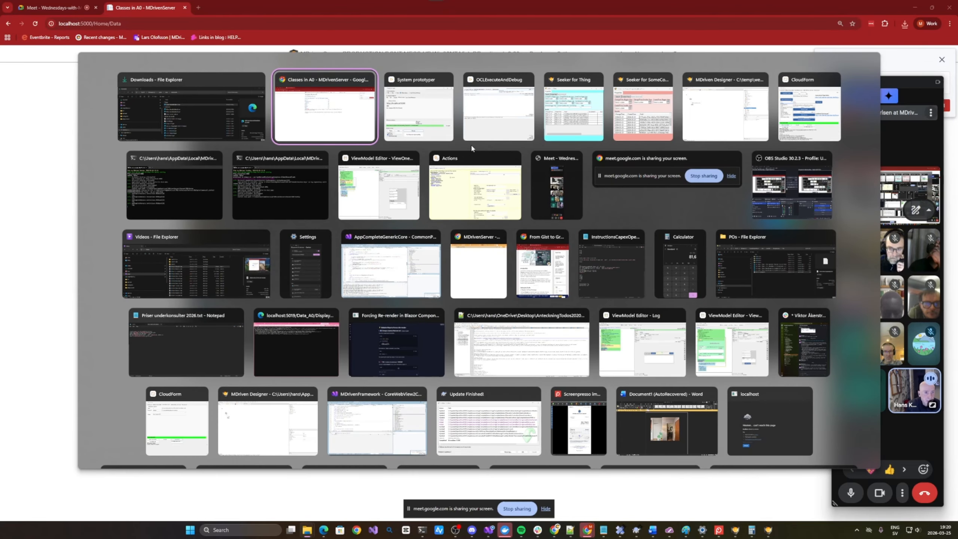
key("Tab")
key("Tab")
key("Tab")
key("Tab")
key("Tab")
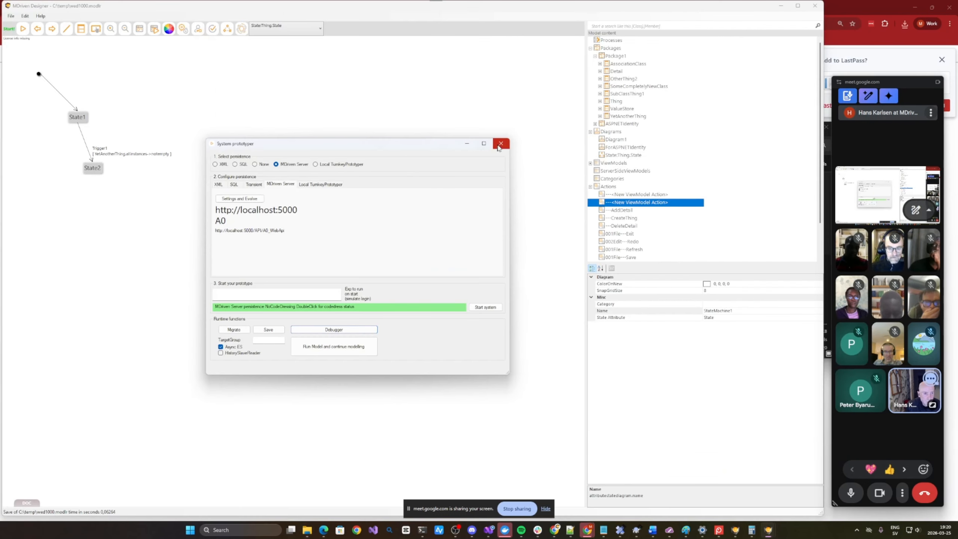
left_click(500, 143)
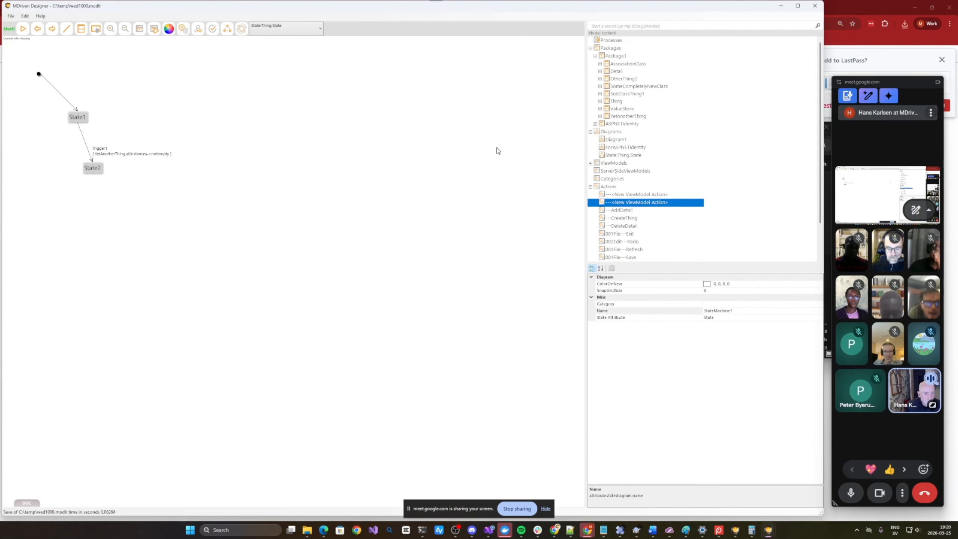
Step: Import MDrivenServerDataStats (5).xml from the Downloads folder as server data stats through Package1 and save the model
left_click(616, 56)
right_click(615, 57)
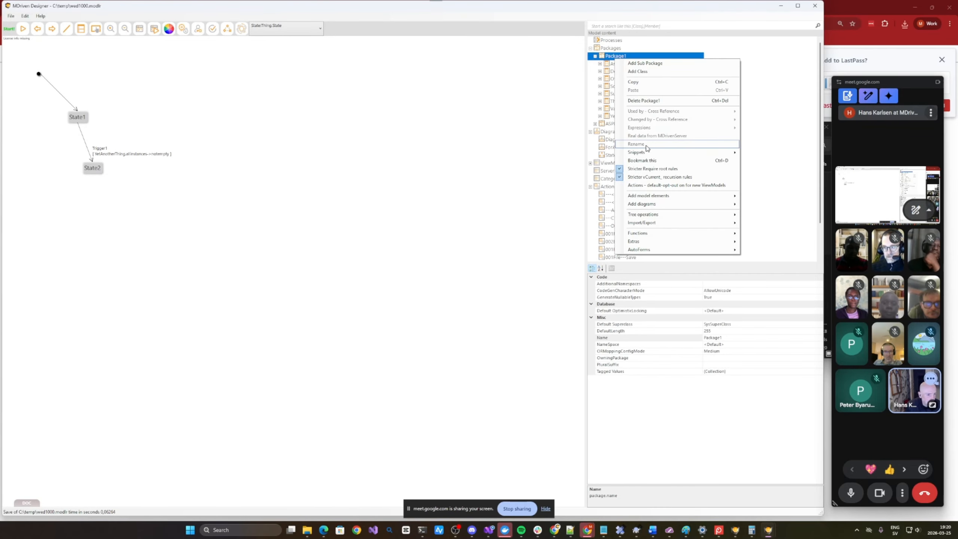
mouse_move(649, 196)
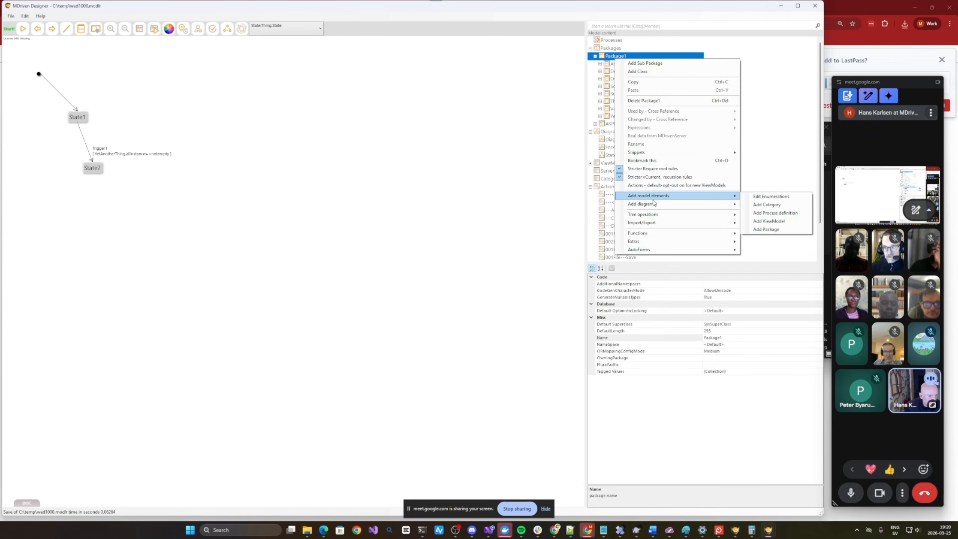
mouse_move(653, 224)
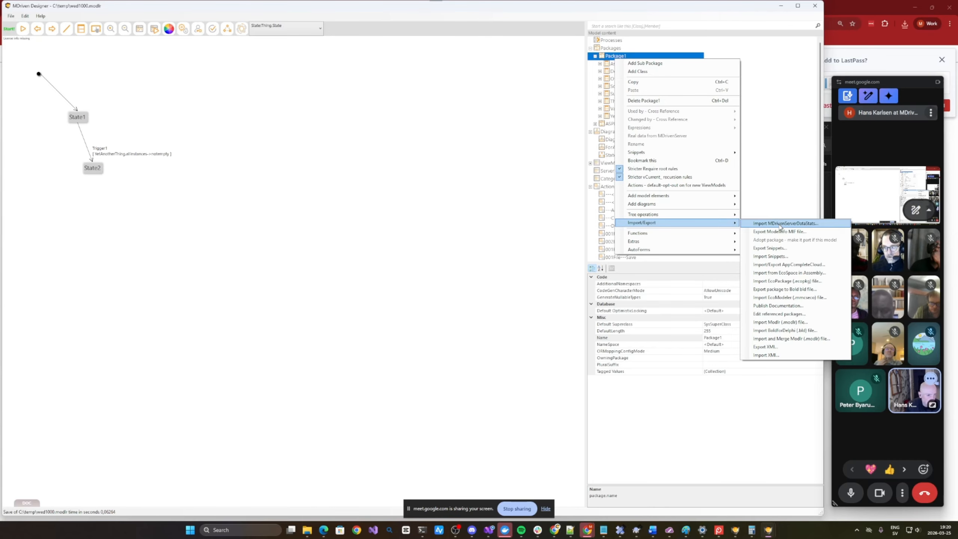
left_click(780, 223)
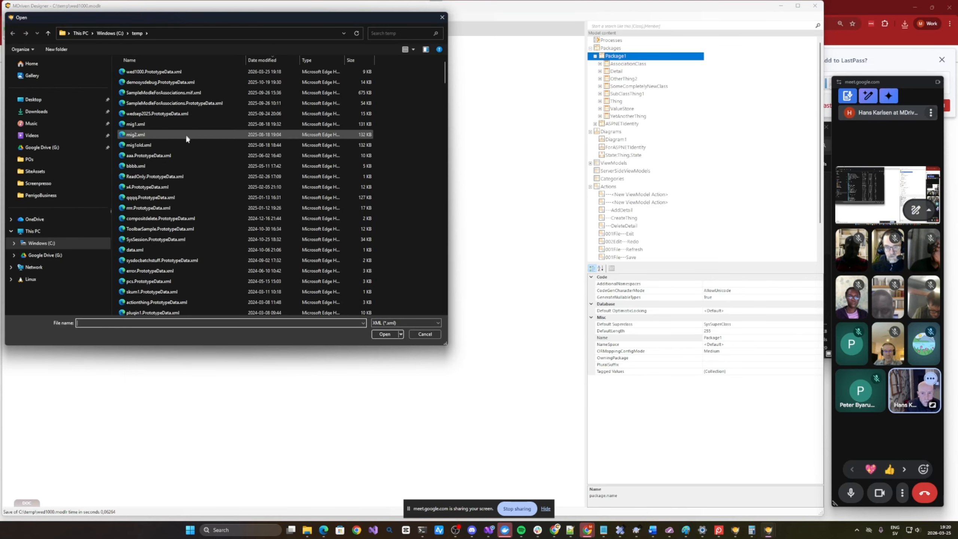
left_click(38, 112)
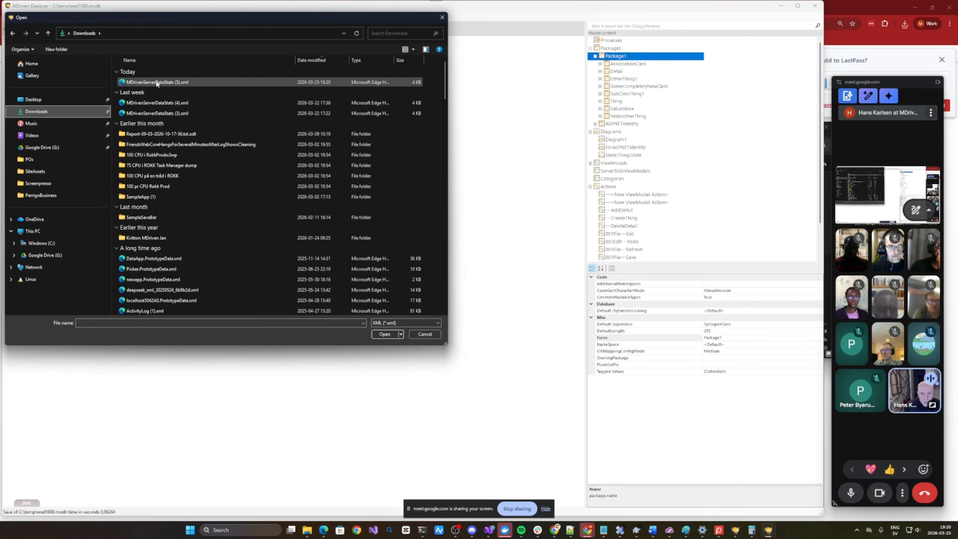
double_click(157, 82)
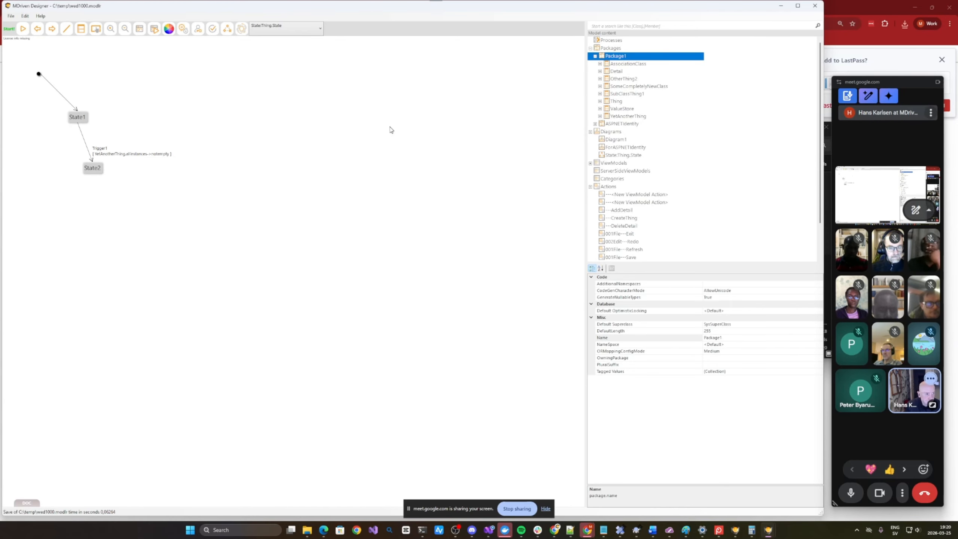
left_click(362, 189)
key("ctrl+s")
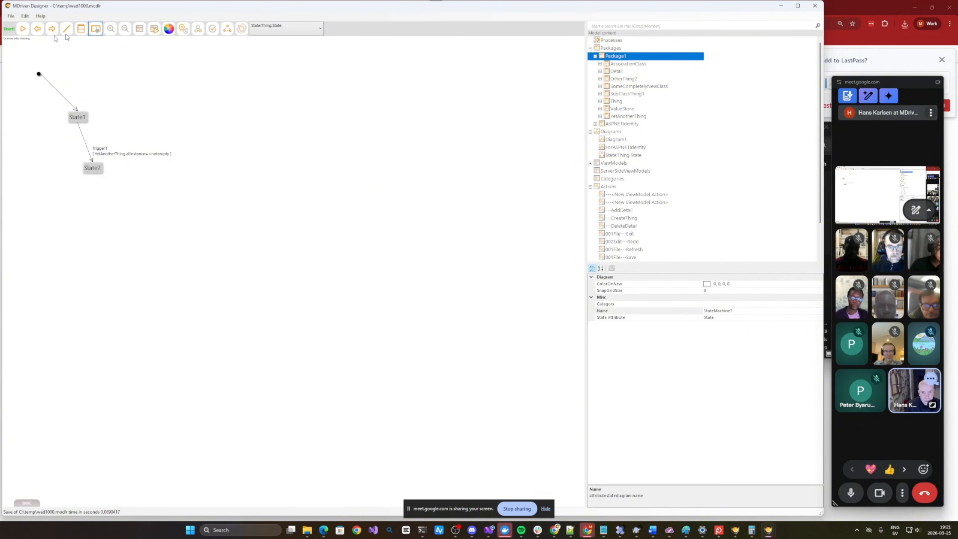
Step: Open the ViewModel Editor, analyze the expressions of ViewOneThing, and enlarge and reposition the analysis window
left_click(139, 28)
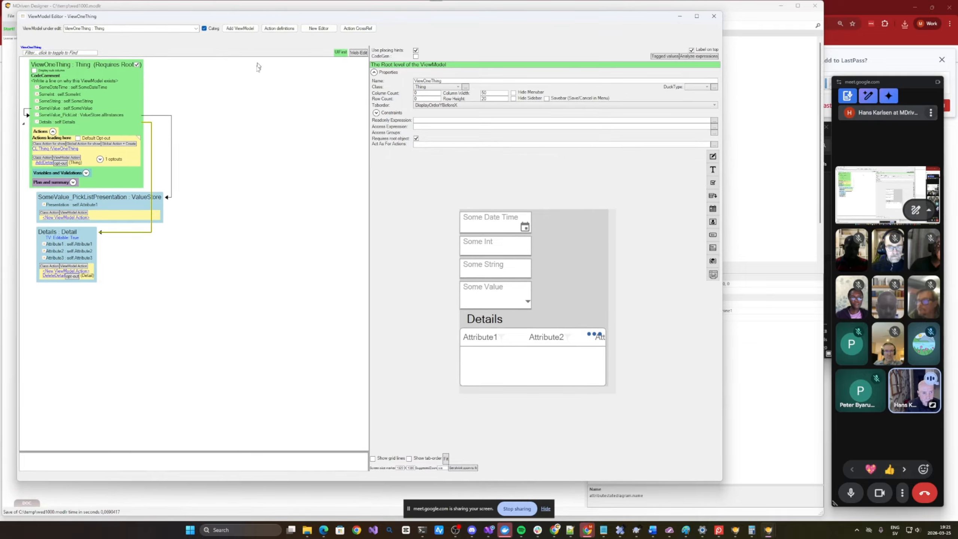
left_click(694, 56)
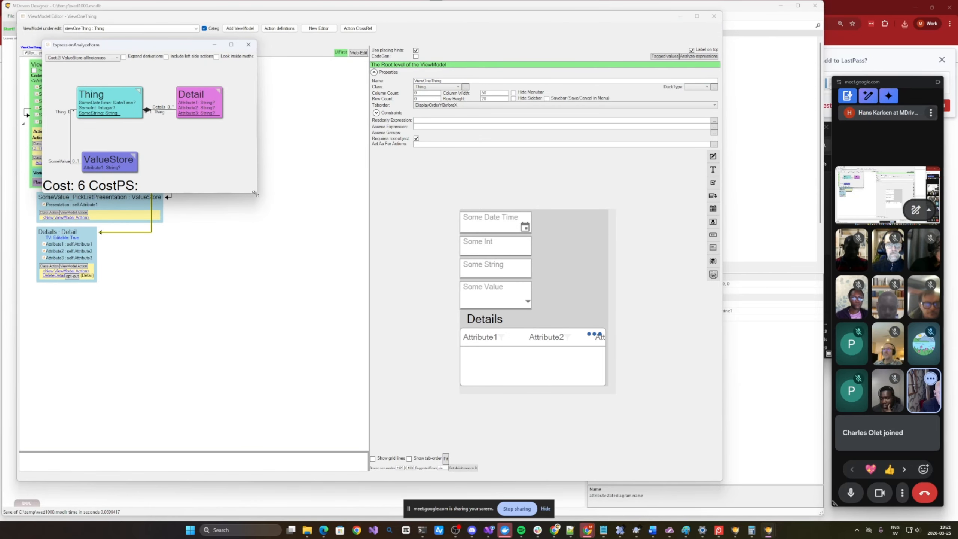
left_click_drag(255, 195, 472, 324)
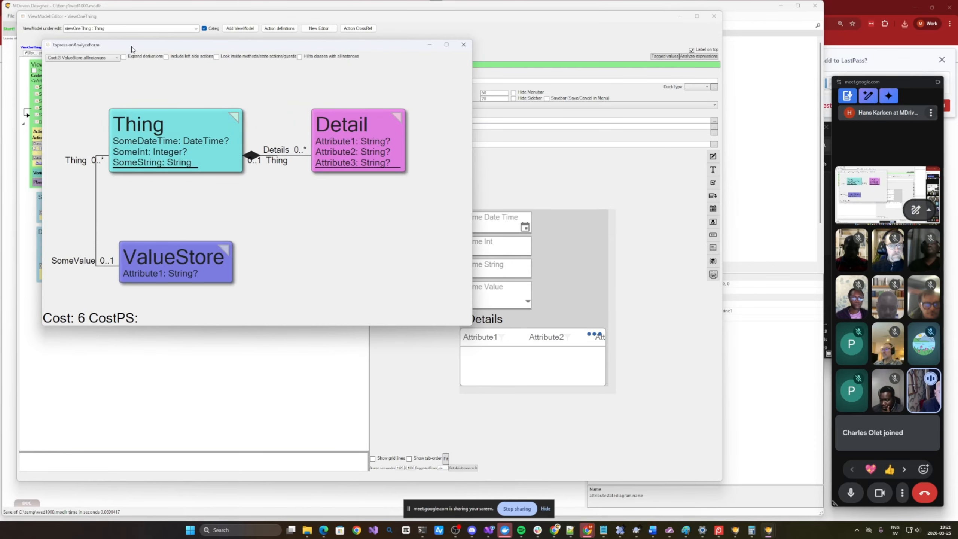
left_click_drag(129, 46, 162, 63)
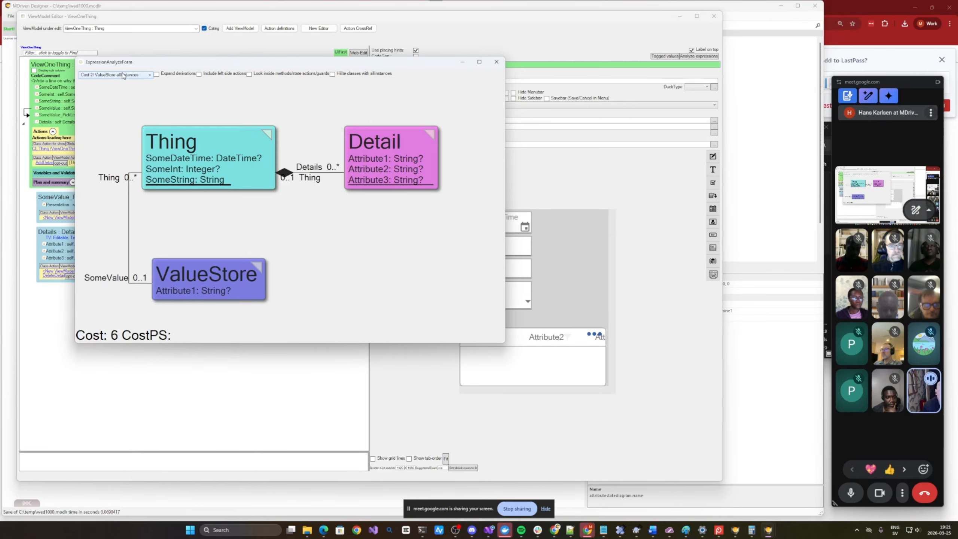
Step: Switch to the Downloads folder, open MDrivenServerDataStats (5).xml in Notepad, and reposition the Notepad window
key("alt+Tab")
key("alt+Tab")
key("alt+Tab")
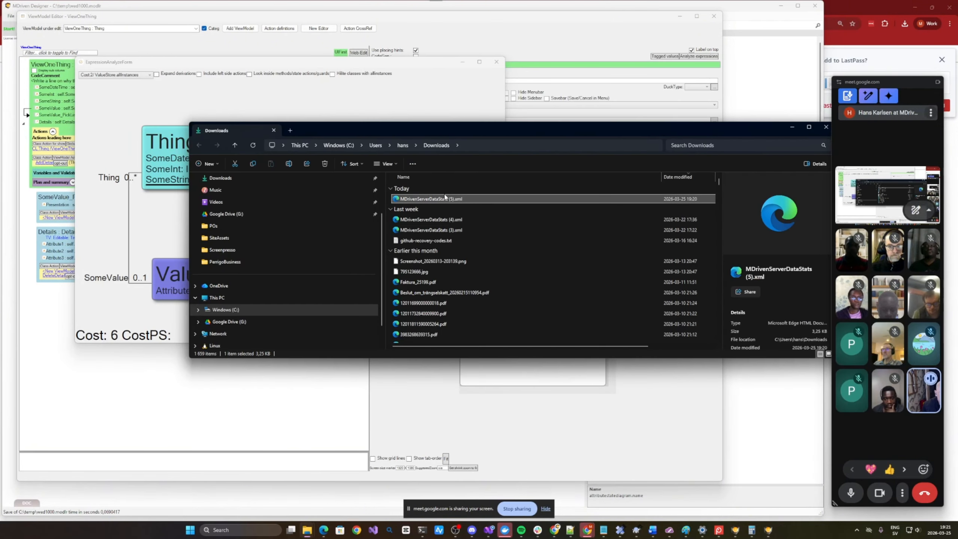
right_click(442, 201)
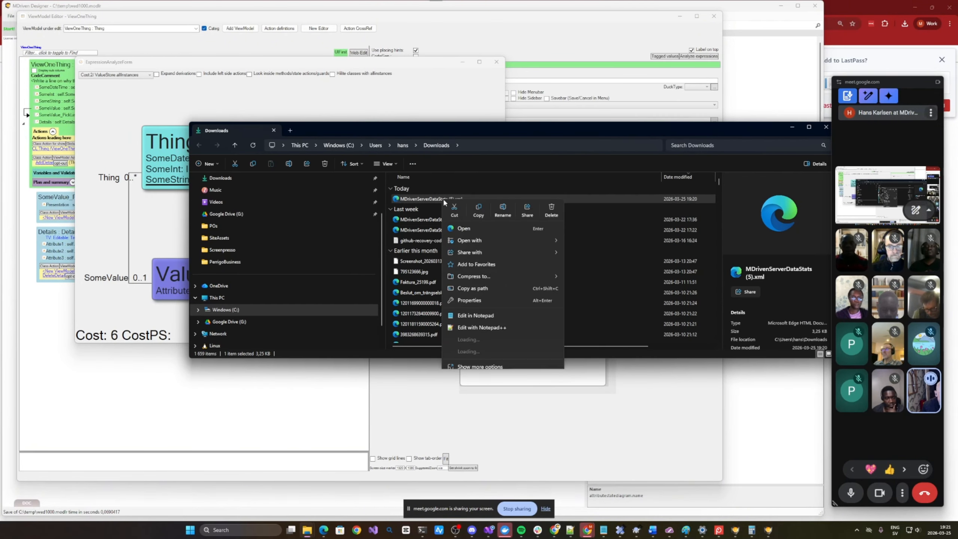
left_click(464, 229)
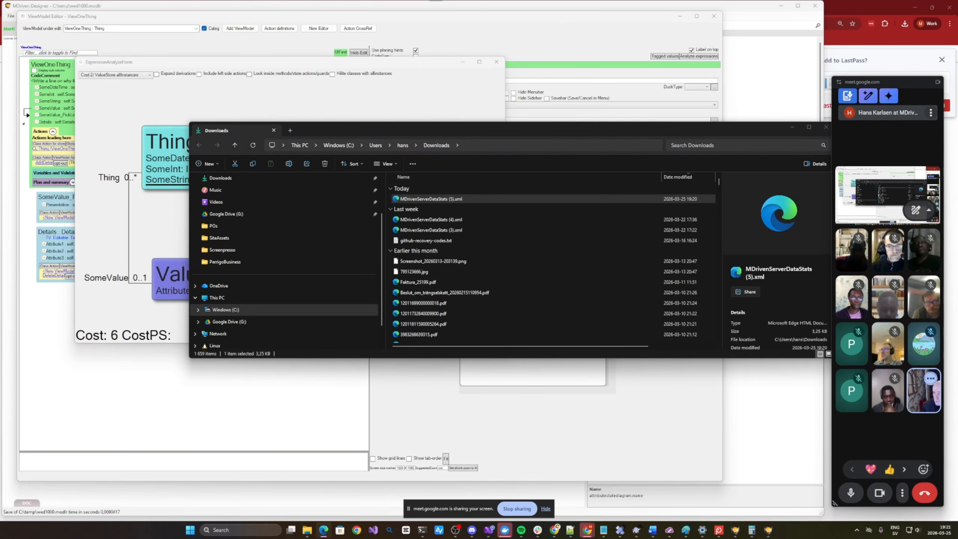
right_click(428, 199)
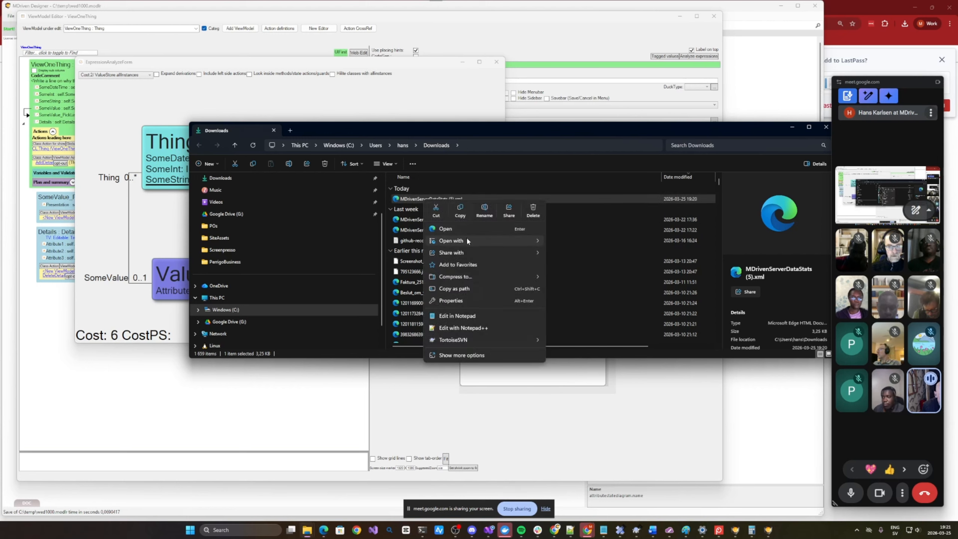
mouse_move(466, 237)
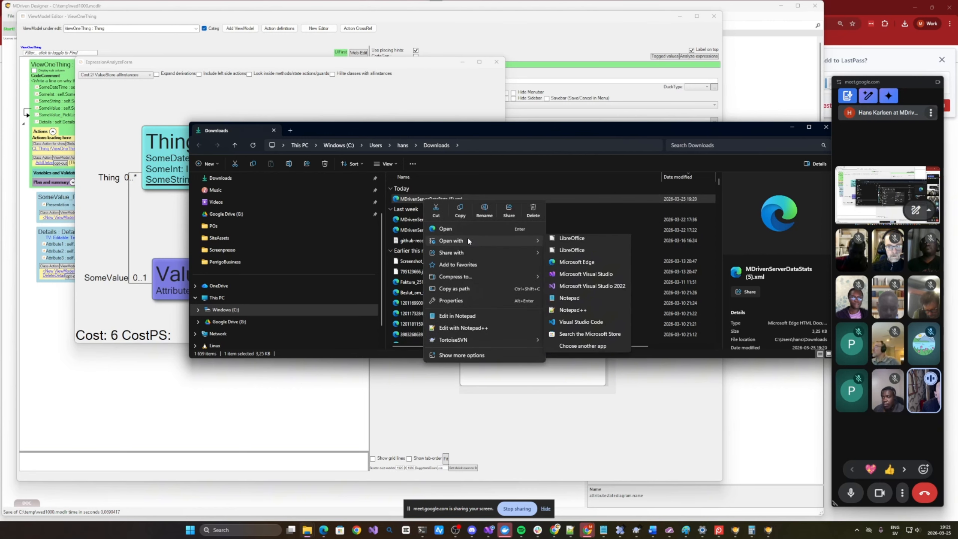
left_click(579, 301)
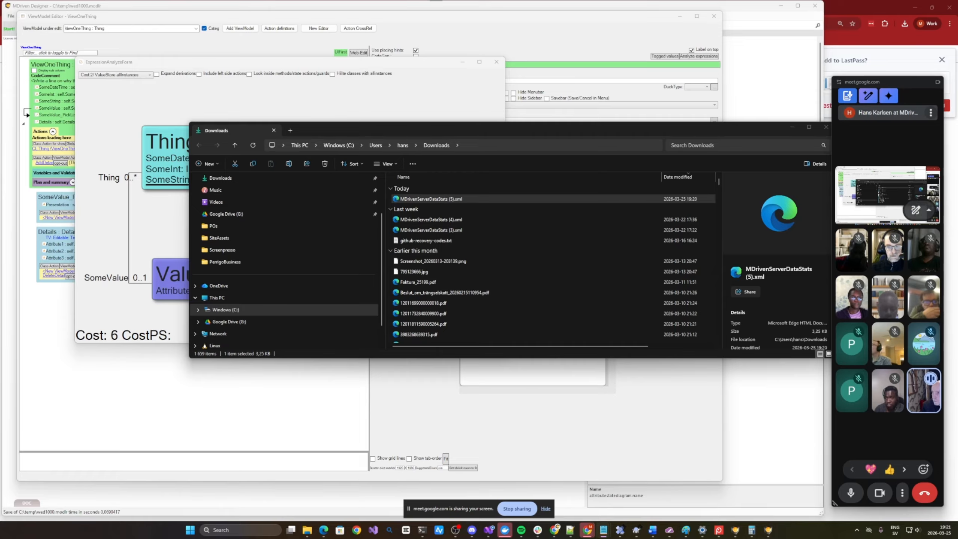
left_click_drag(430, 199, 371, 109)
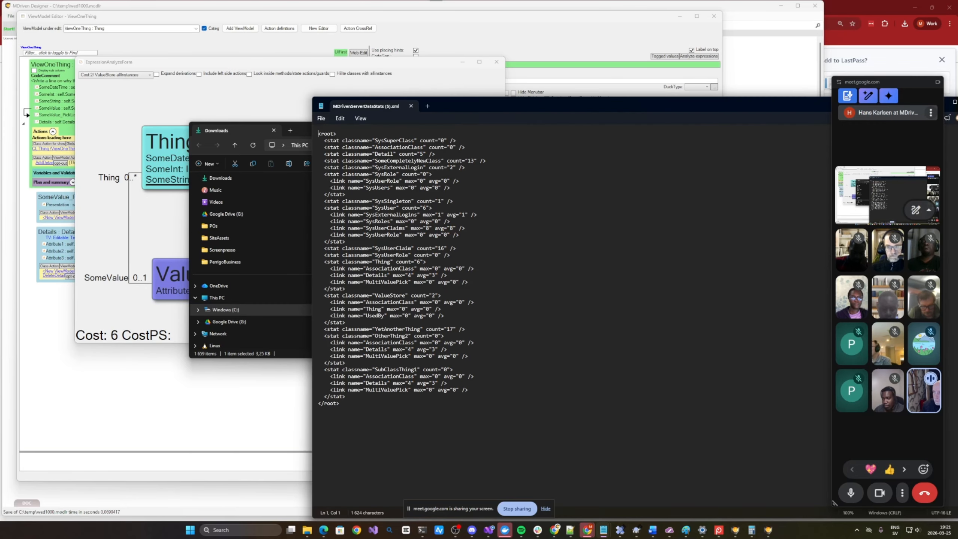
left_click_drag(458, 102, 237, 31)
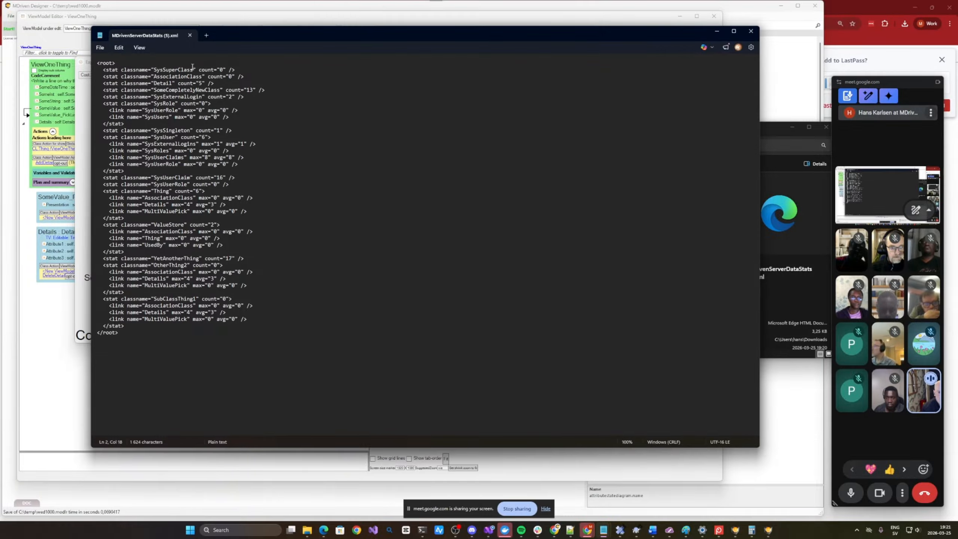
Step: Examine the class count attributes and the max and avg values of the ValueStore Thing link in the stats file
left_click_drag(201, 70, 233, 69)
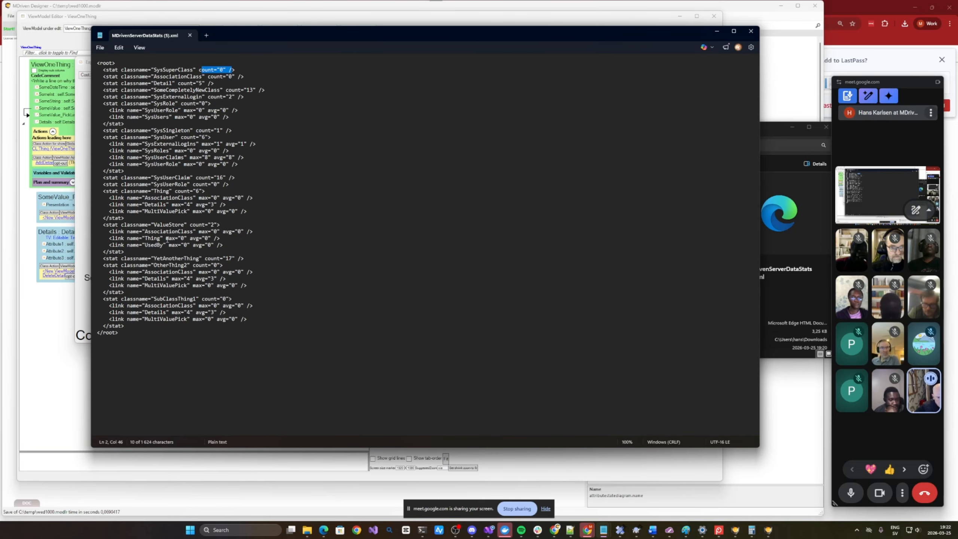
left_click_drag(164, 239, 189, 239)
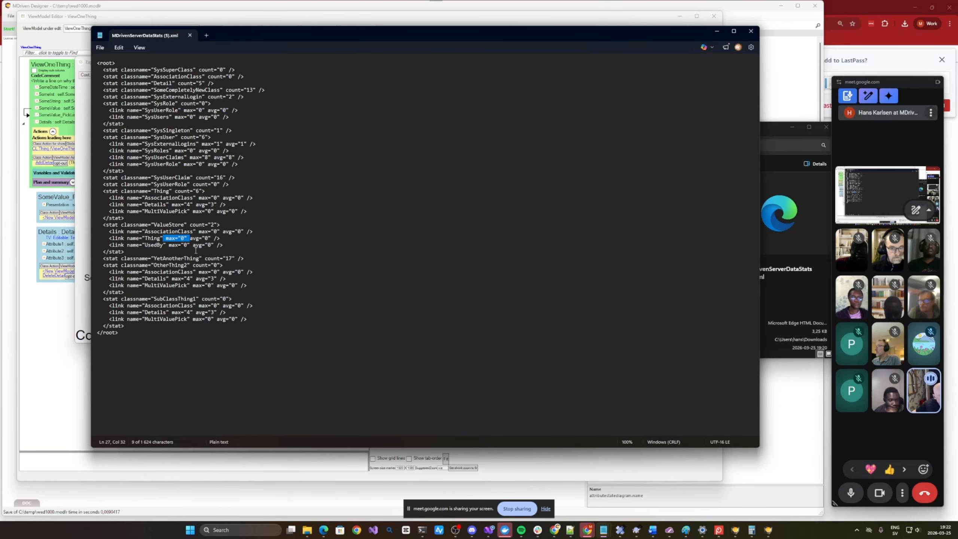
left_click(153, 239)
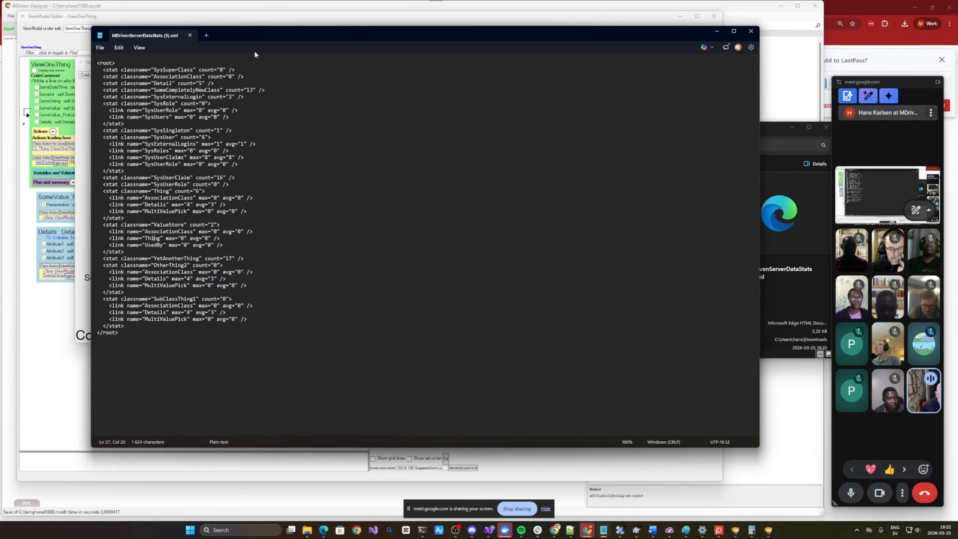
Step: Return to the expression analysis window and compare the listed costs of the ValueStore allInstances and self Details expressions
left_click_drag(264, 29, 288, 35)
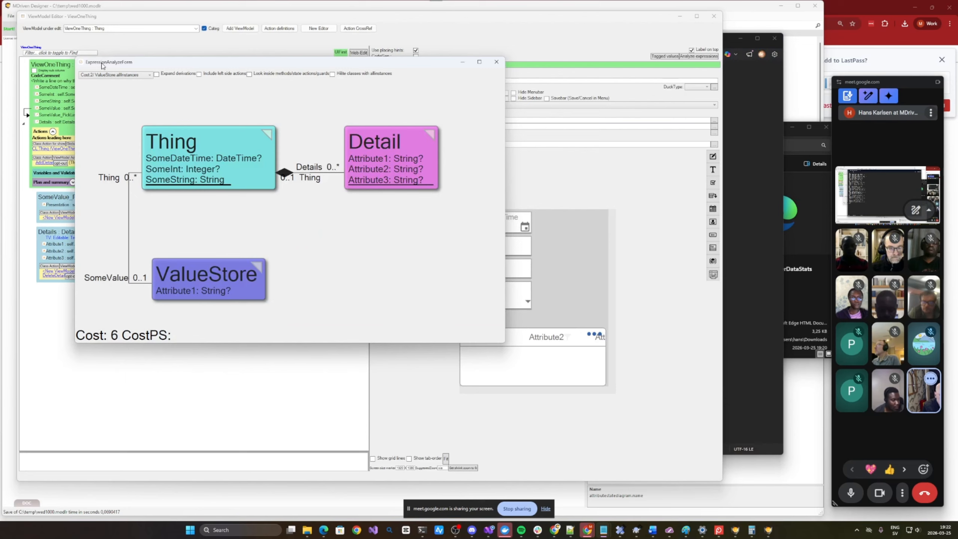
left_click(112, 75)
left_click(112, 74)
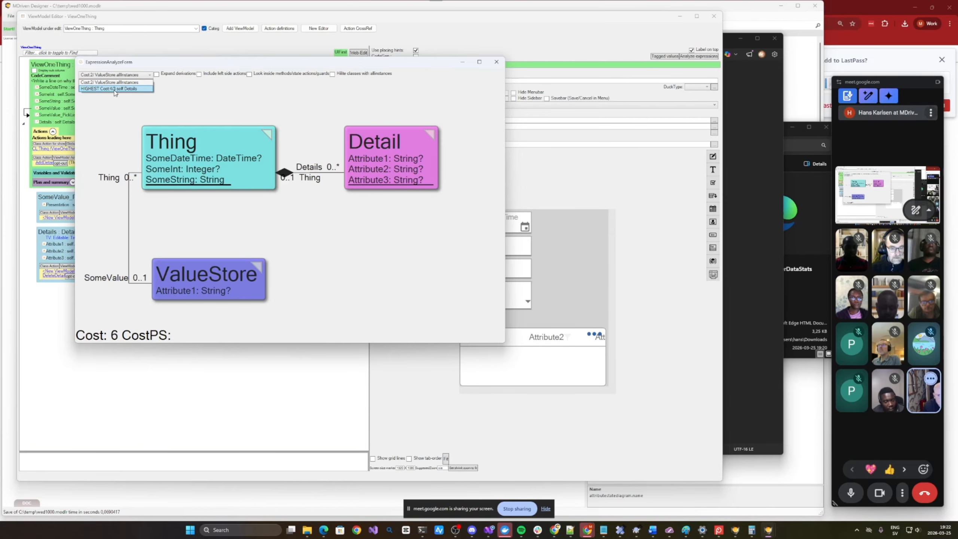
left_click(115, 92)
left_click(119, 75)
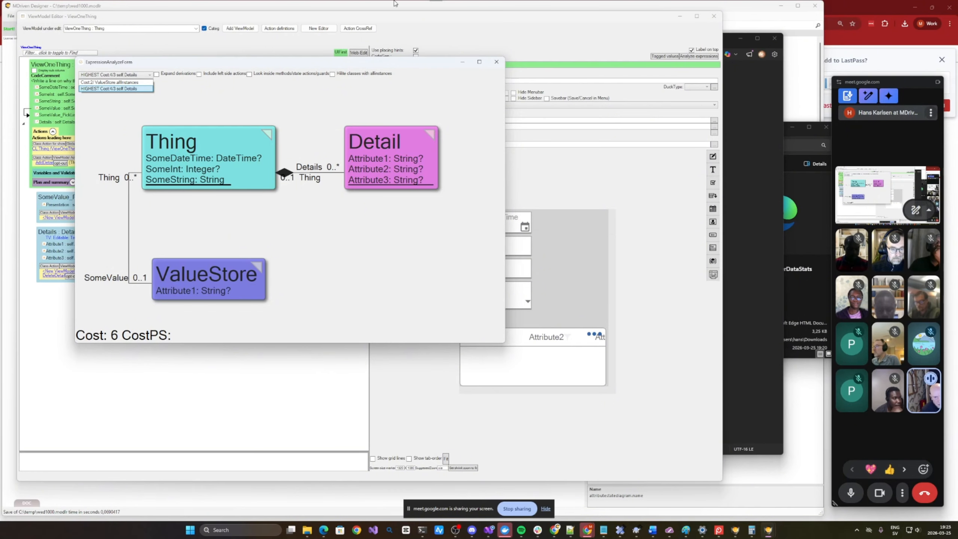
left_click(127, 82)
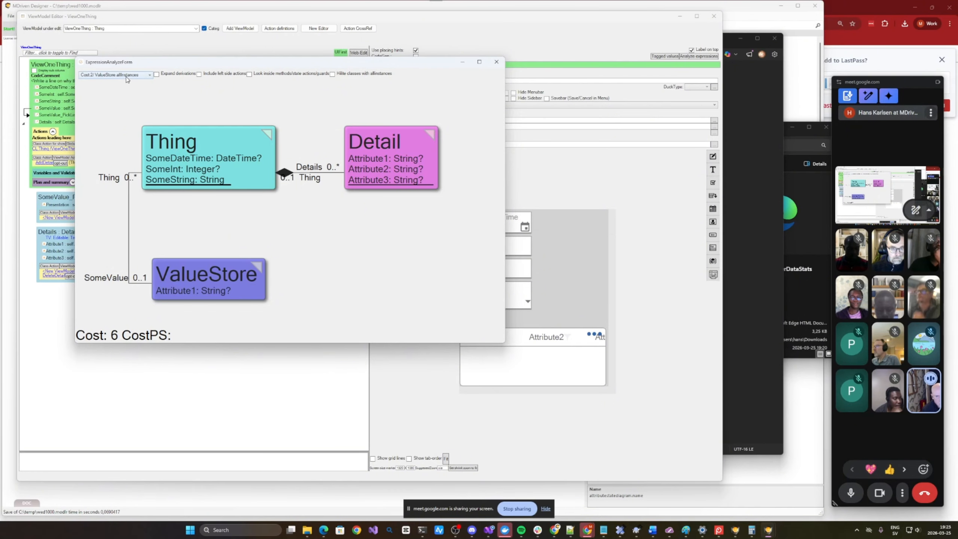
left_click(128, 75)
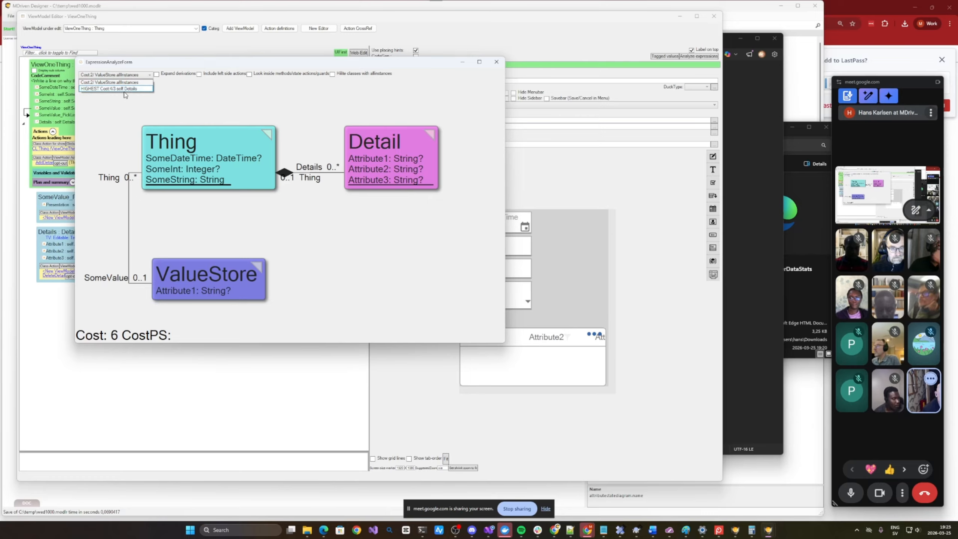
left_click(112, 107)
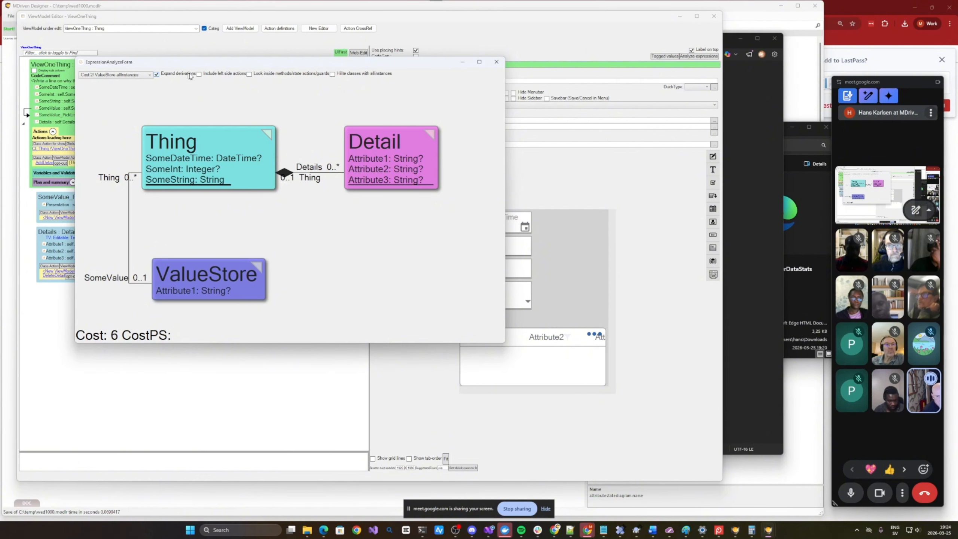
Step: Include derivations, left side actions and methods/state actions/guards in the expression analysis, and enlarge its window
left_click(237, 75)
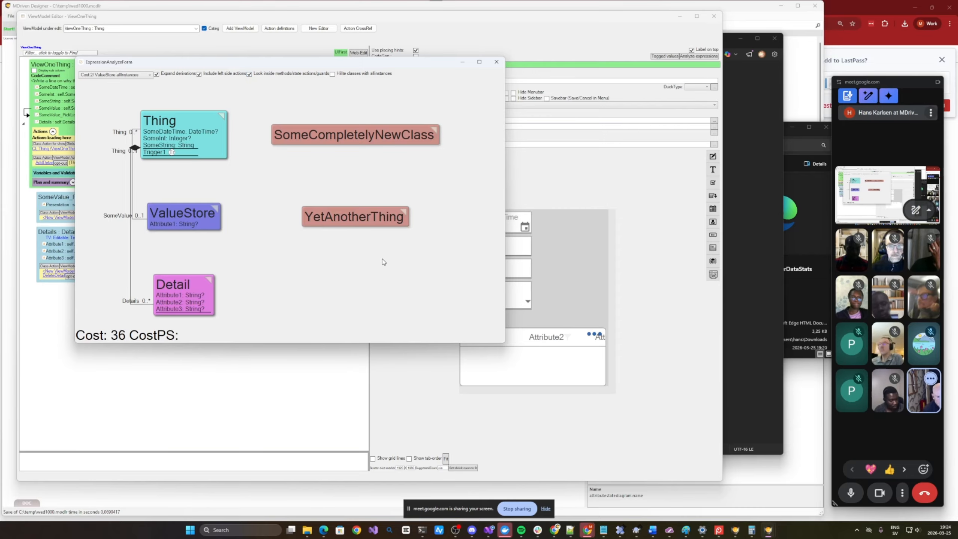
left_click_drag(503, 344, 531, 374)
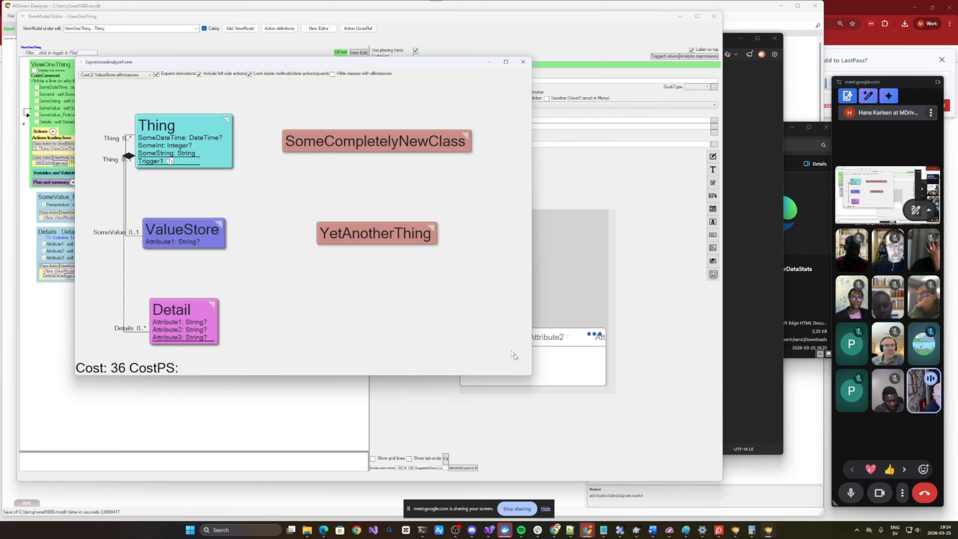
left_click(263, 74)
left_click(263, 74)
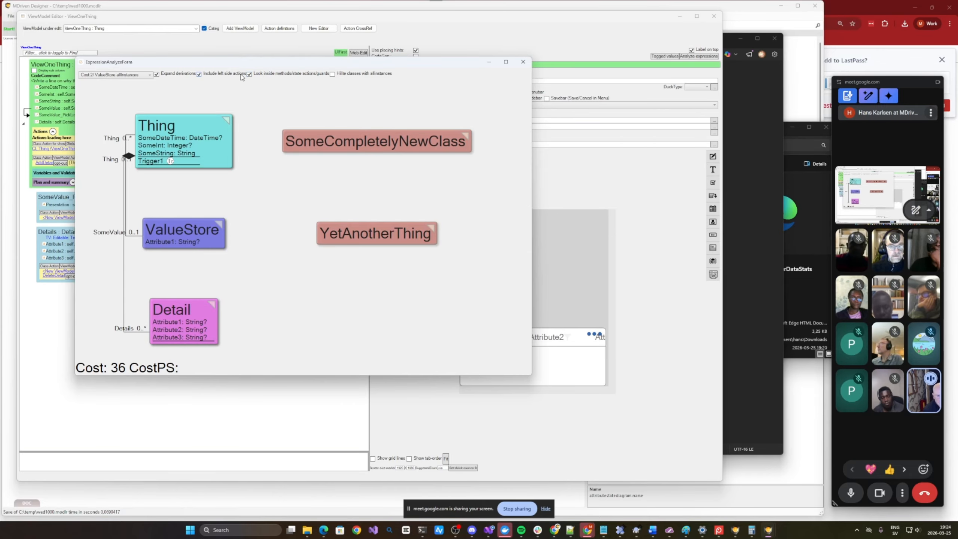
Step: Switch left side actions off and on in the analysis to compare the diagram and total cost
left_click(199, 74)
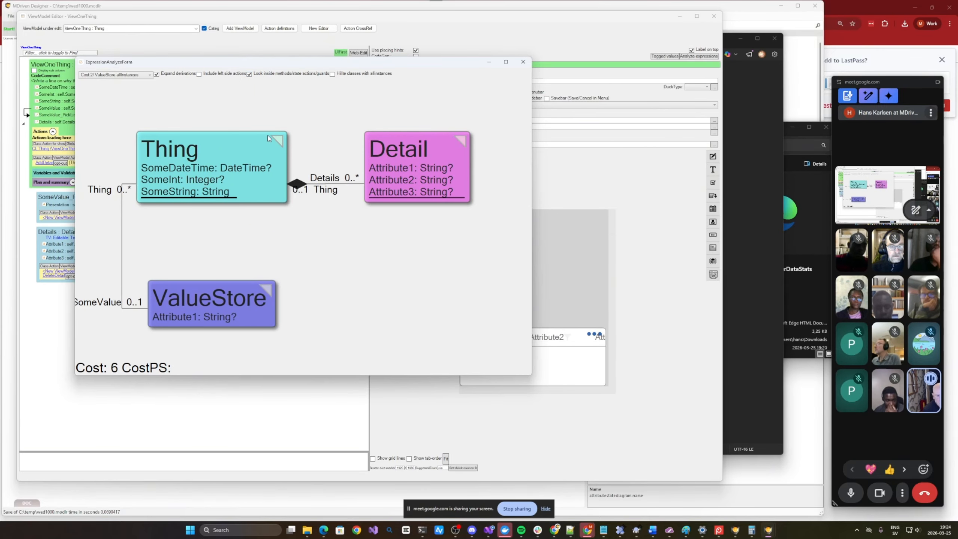
left_click(225, 75)
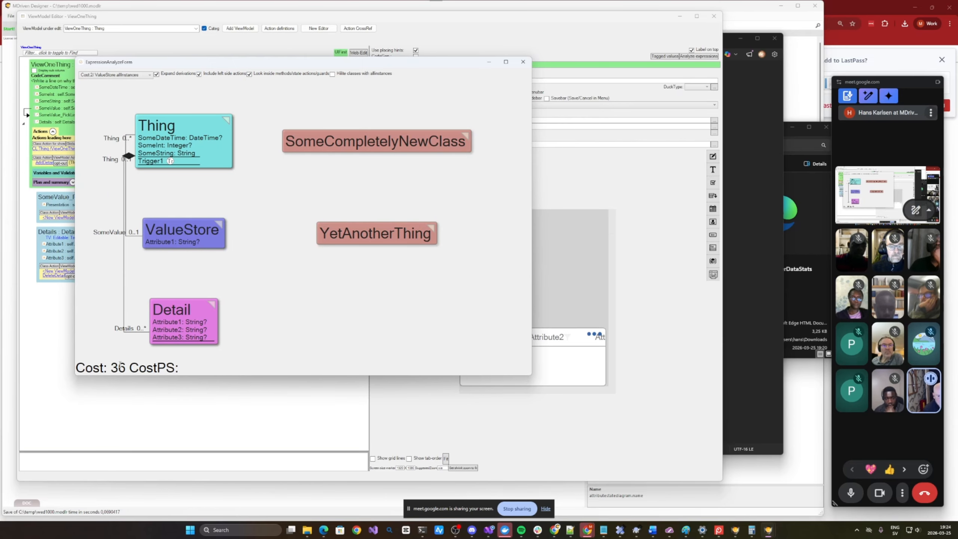
left_click(220, 75)
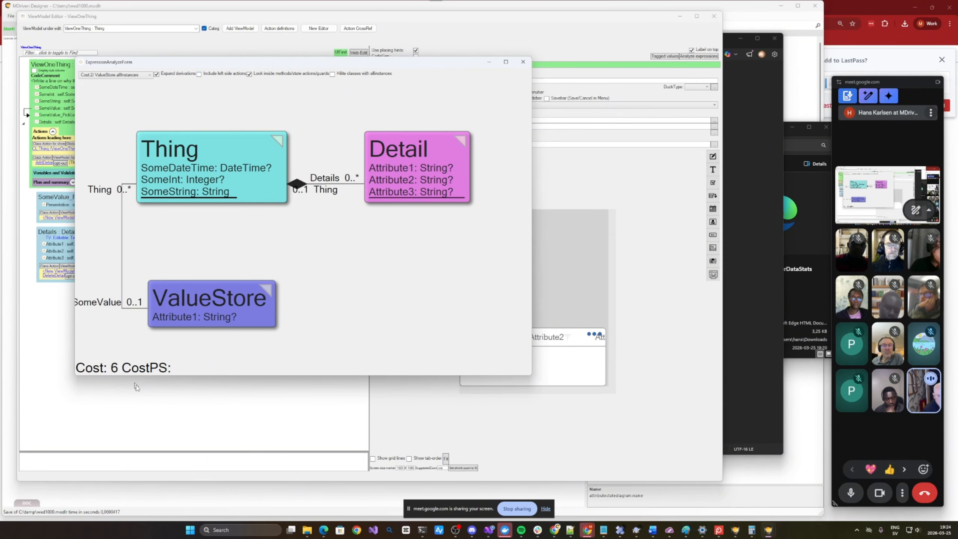
left_click(218, 76)
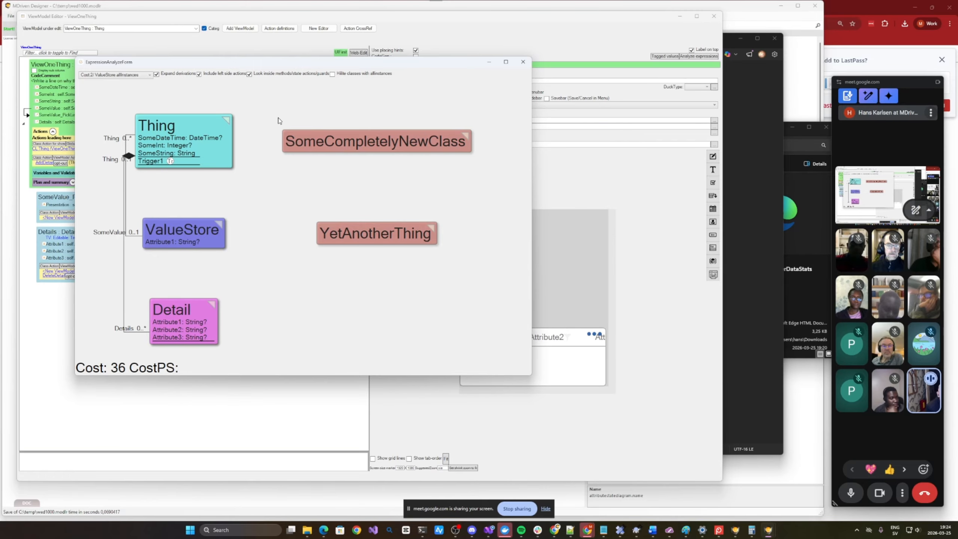
Step: Review the cost list of all analyzed expressions, including those from actions, and move the analysis window aside
left_click(121, 75)
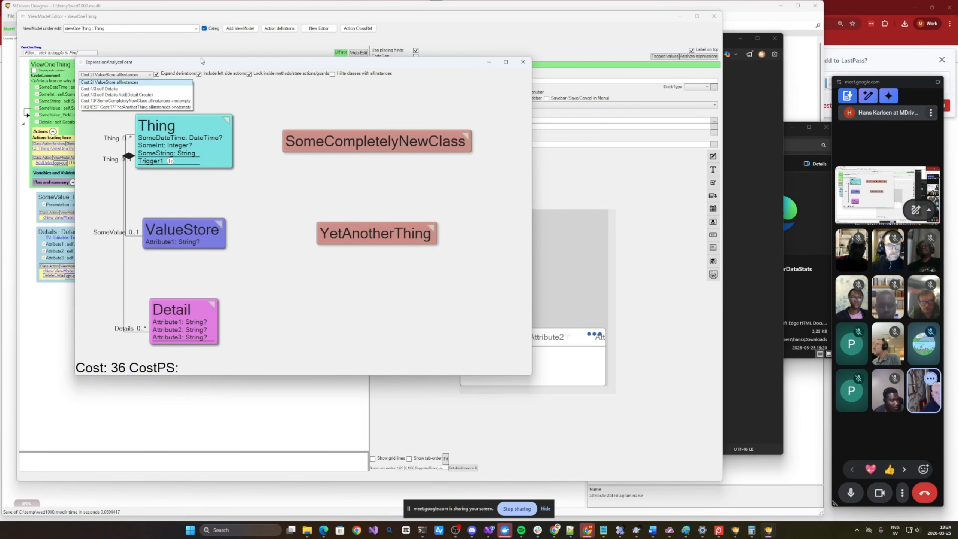
left_click(214, 67)
left_click_drag(238, 70, 267, 72)
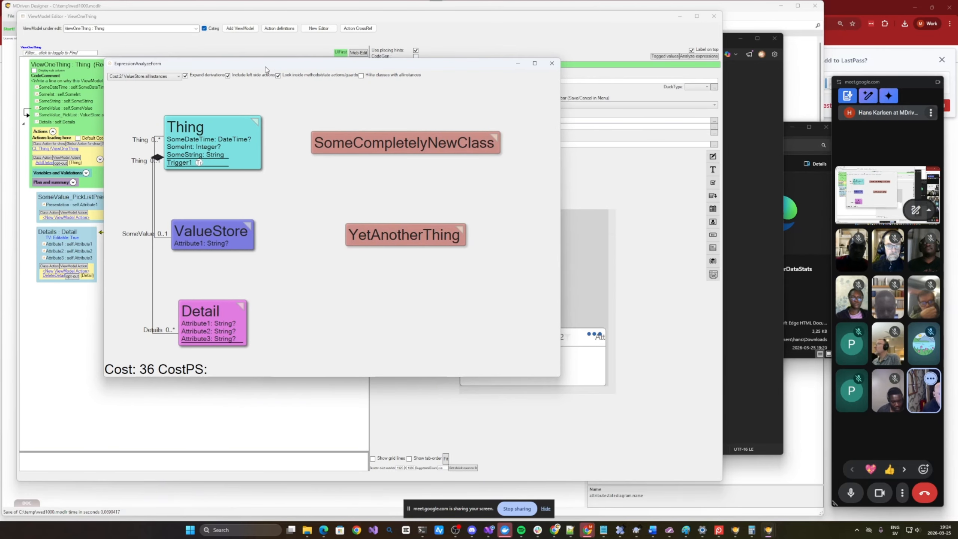
Step: Switch to the Chrome window showing the MDrivenServer classes page
key("alt+Tab")
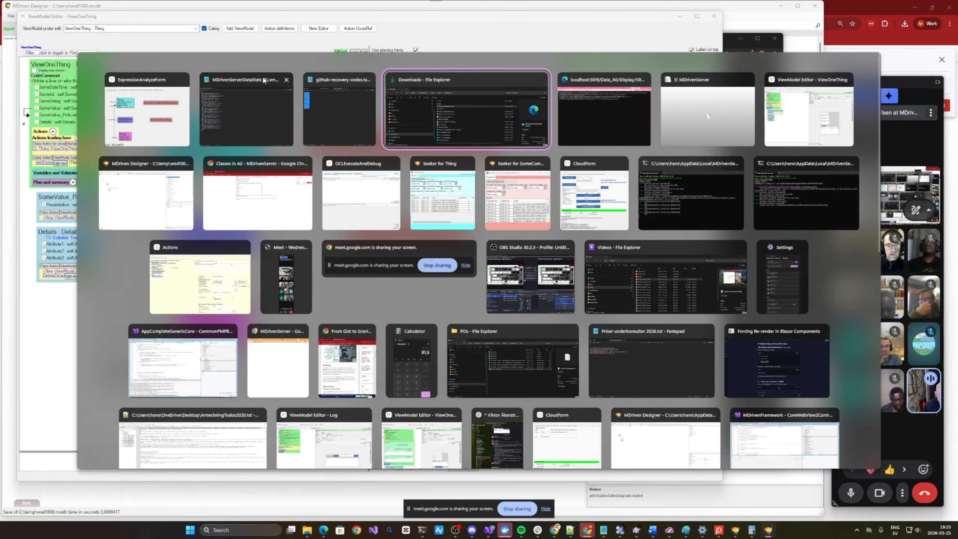
key("Escape")
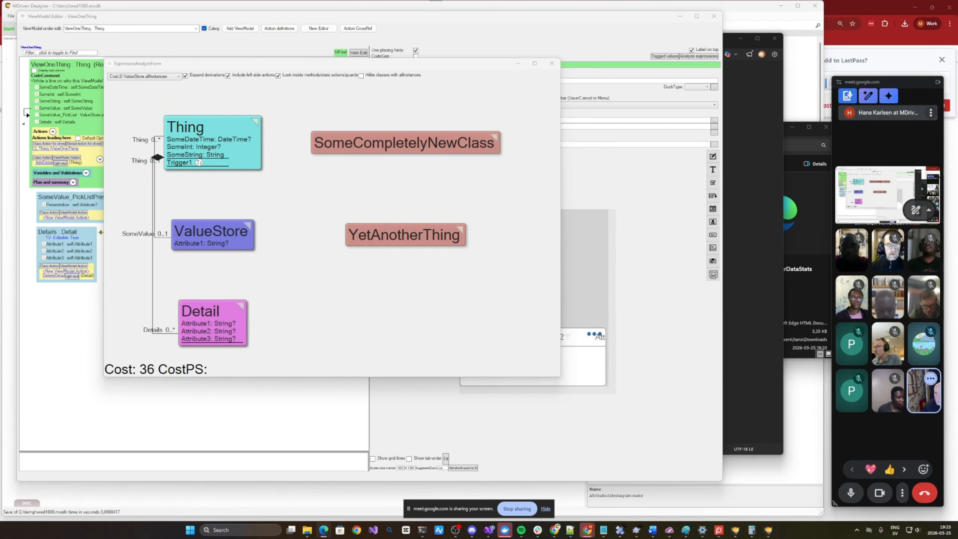
key("alt+Tab")
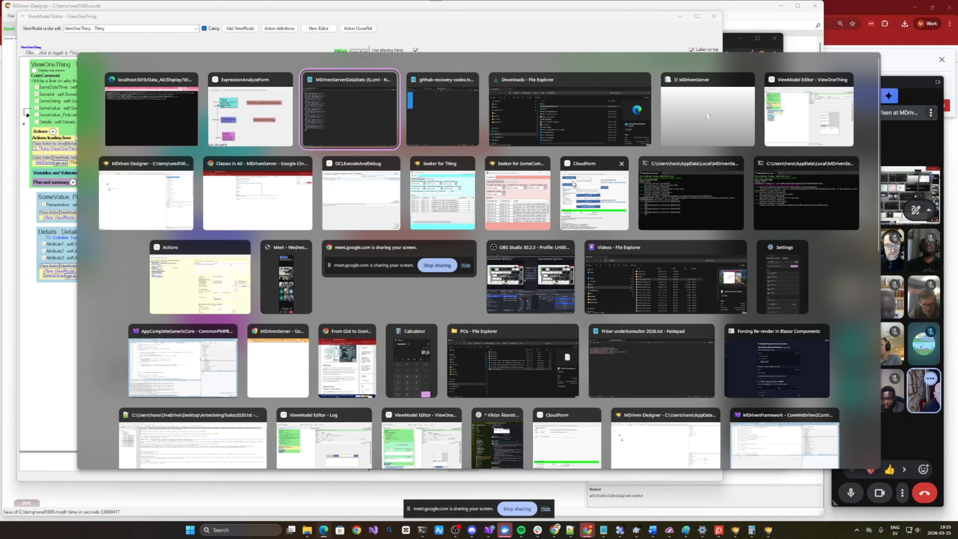
key("alt+Tab")
key("alt+Tab")
key("alt+Tab")
key("alt+Tab")
key("alt+Tab")
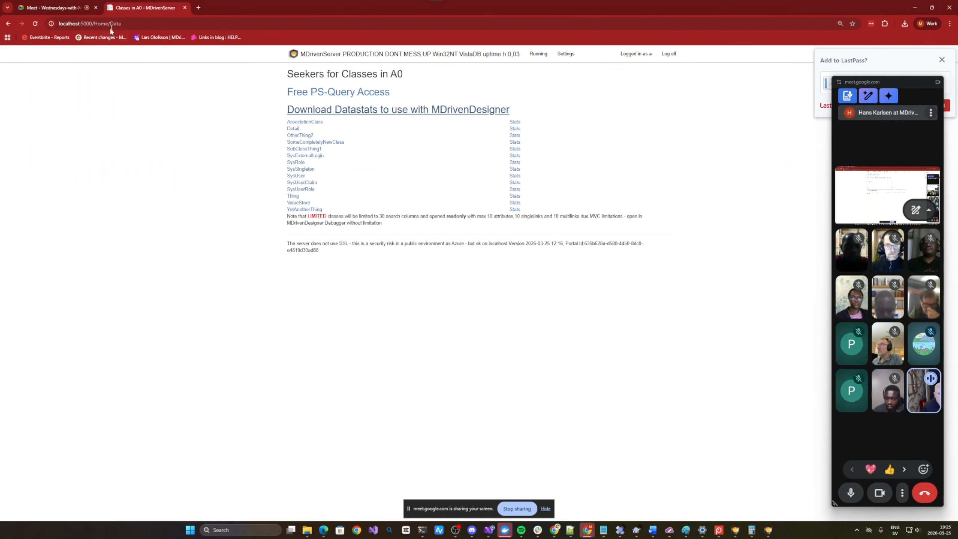
Step: Load the Local Core Turnkey app at localhost:5001 and open its All Things view
left_click(142, 21)
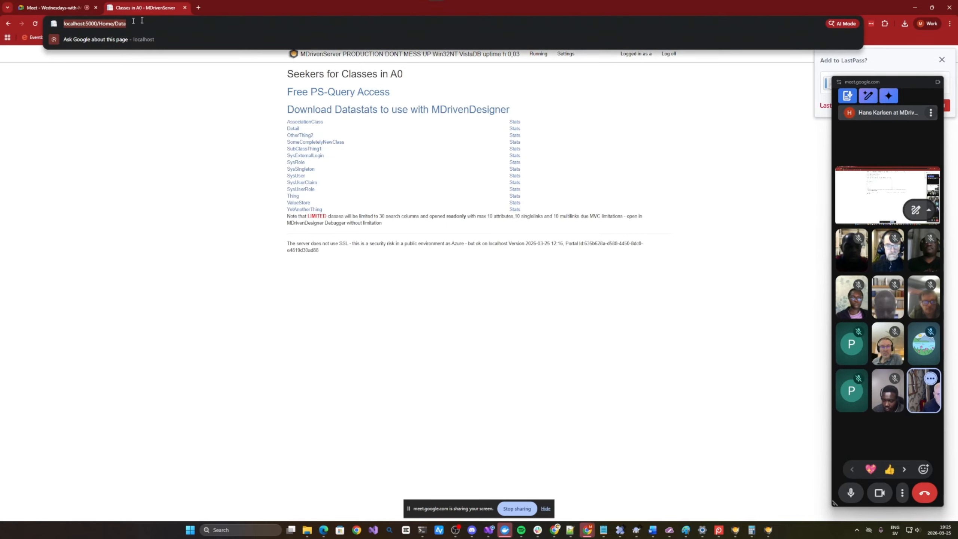
key("Home")
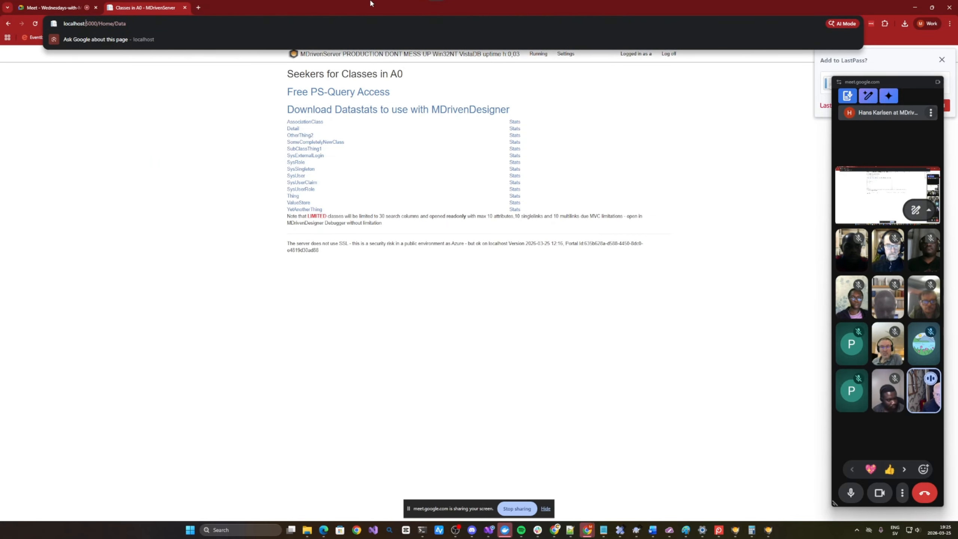
key("Delete")
type("1")
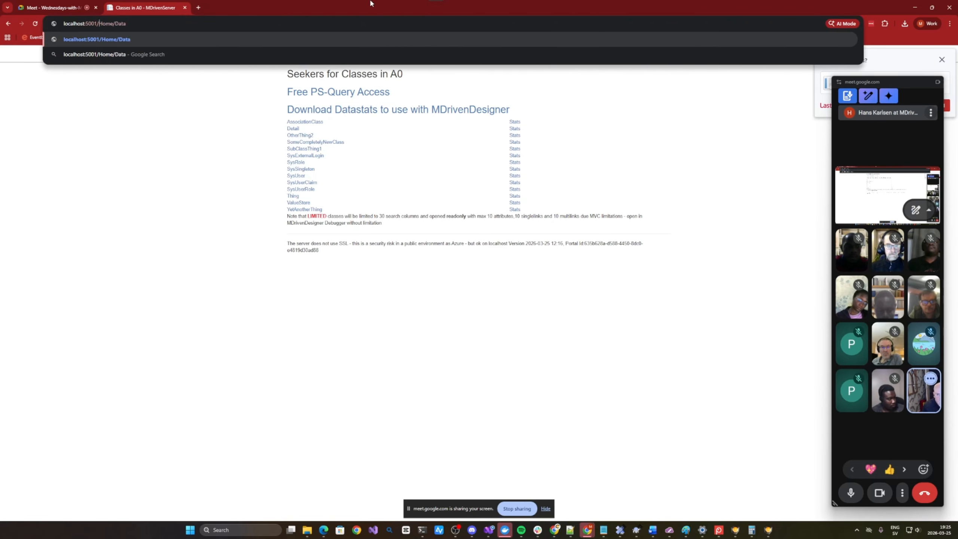
key("Return")
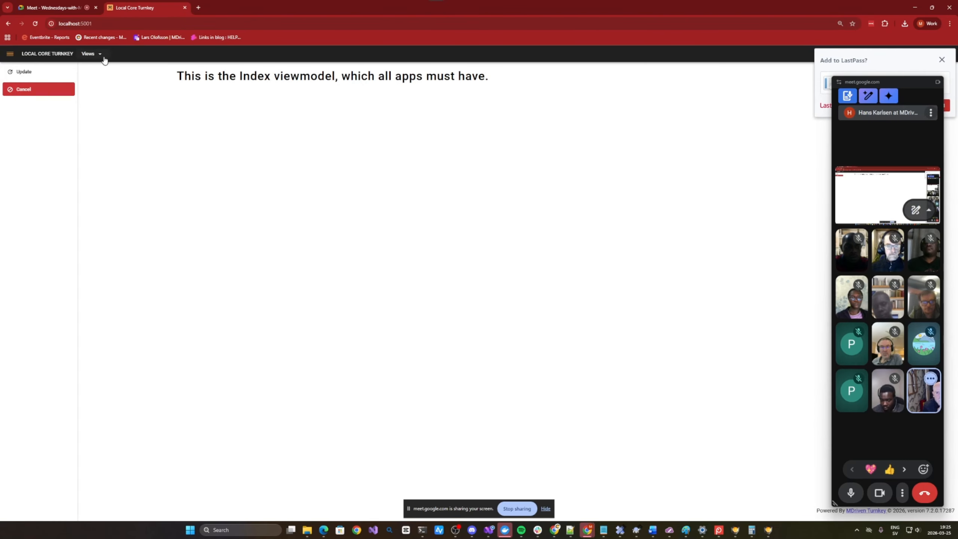
left_click(100, 54)
left_click(103, 67)
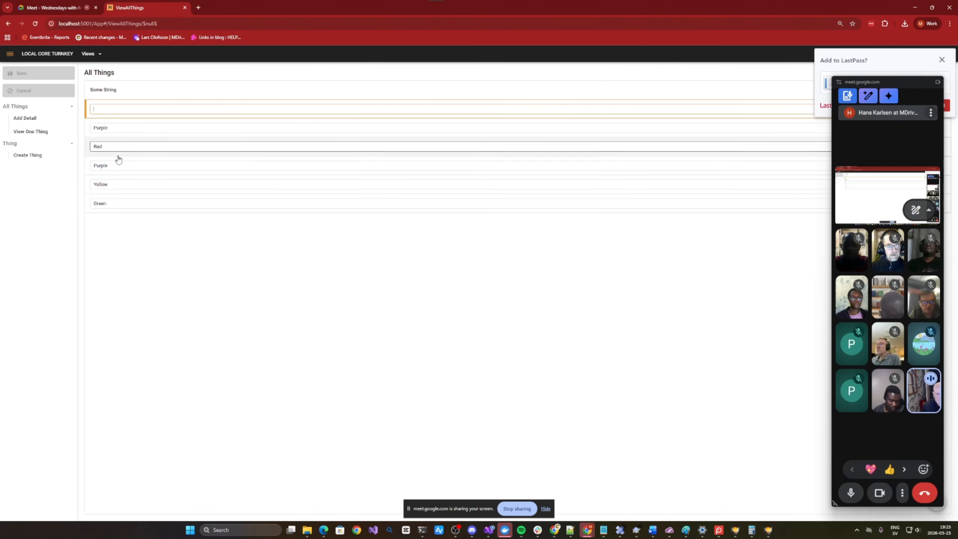
Step: View the details of the blank thing and return to the All Things list
left_click(39, 136)
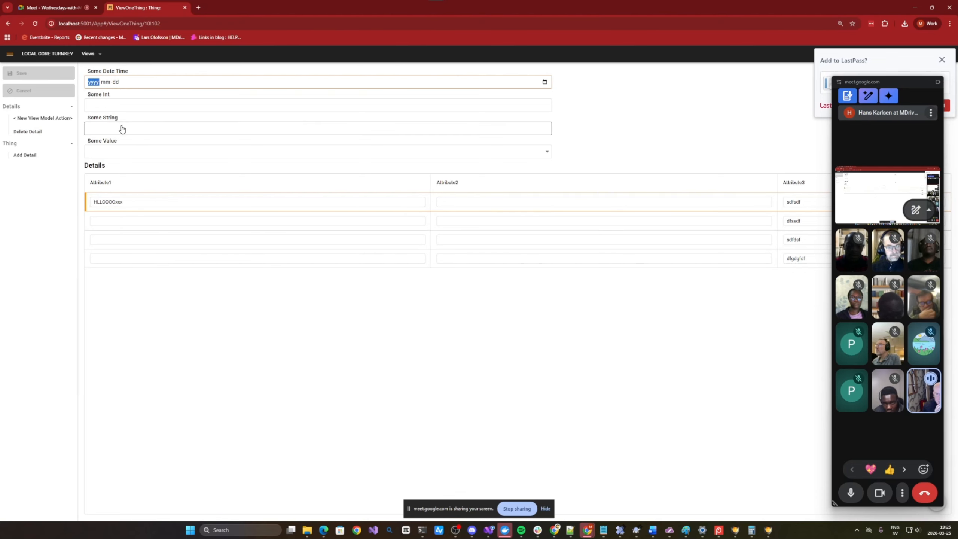
left_click(7, 25)
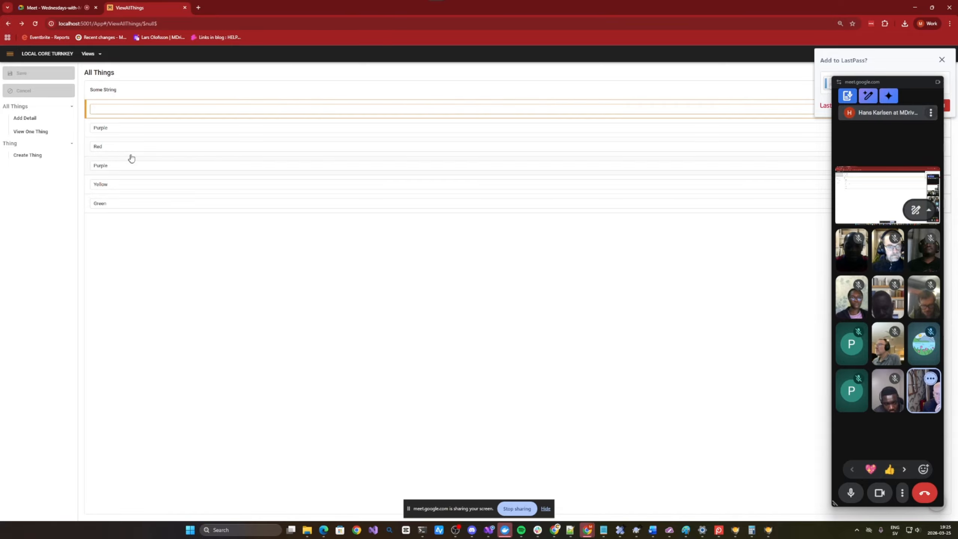
Step: Open the first Purple thing in its own view, add a long series of blank details to it, and save
left_click(131, 130)
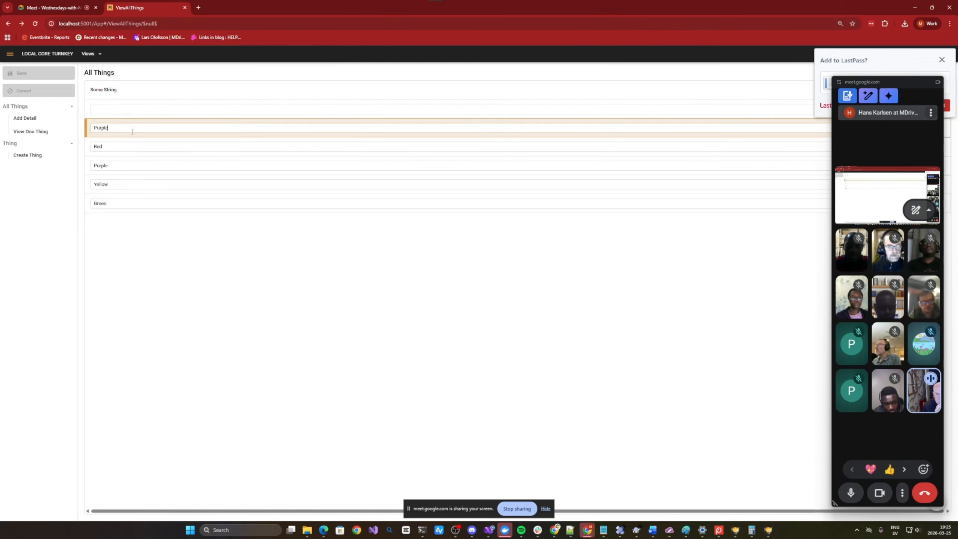
left_click(28, 132)
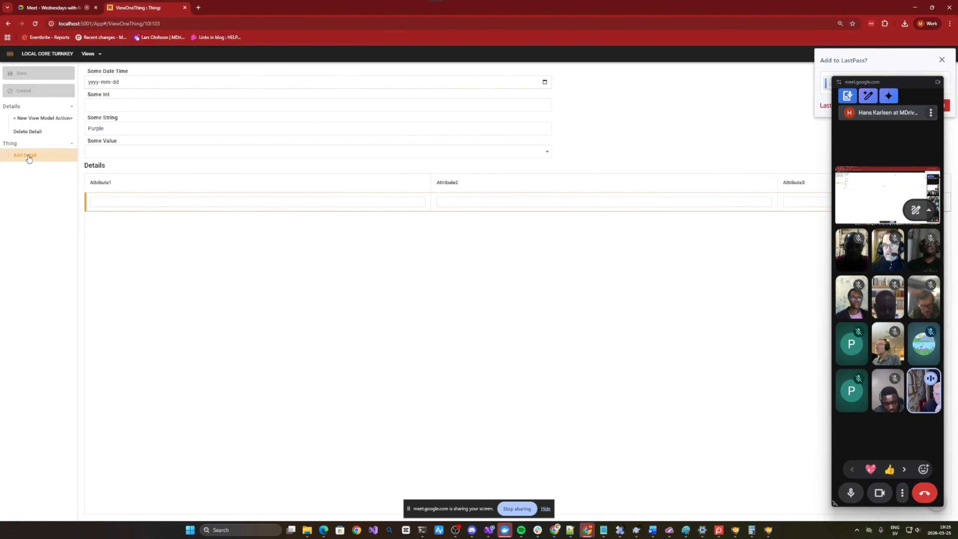
left_click(29, 159)
left_click(25, 176)
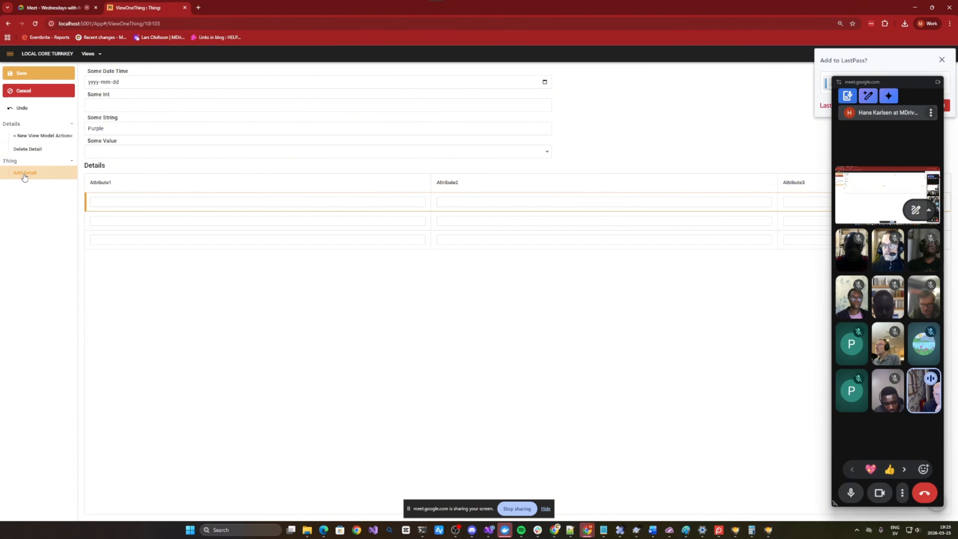
left_click(25, 177)
left_click(25, 176)
left_click(26, 176)
left_click(26, 176)
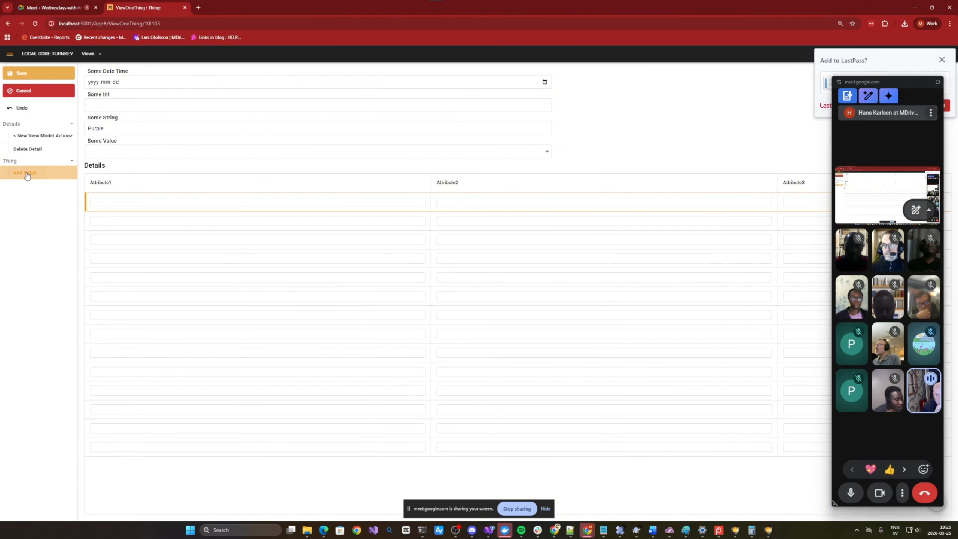
left_click(27, 175)
left_click(27, 176)
left_click(21, 75)
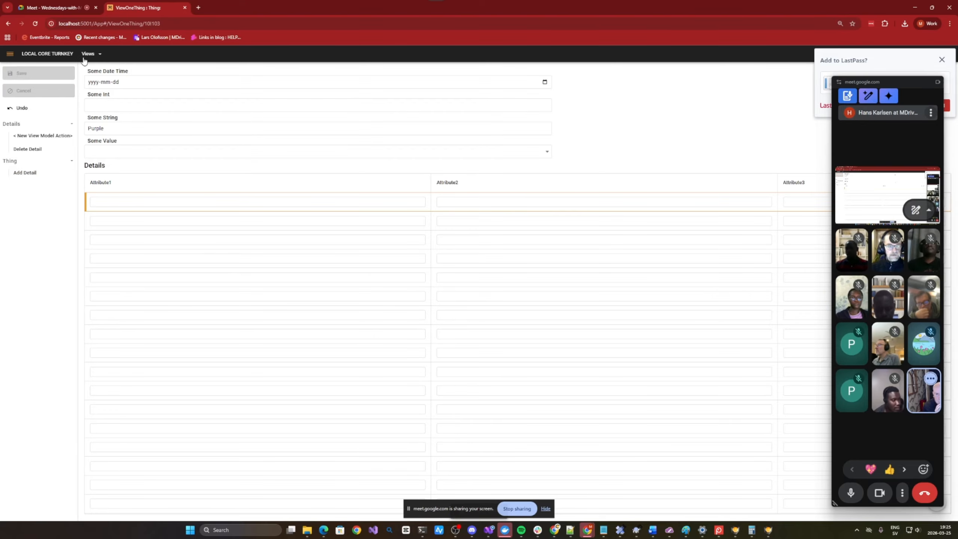
Step: Open the Green thing from the All Things list, add a long series of blank details to it, and save
left_click(8, 24)
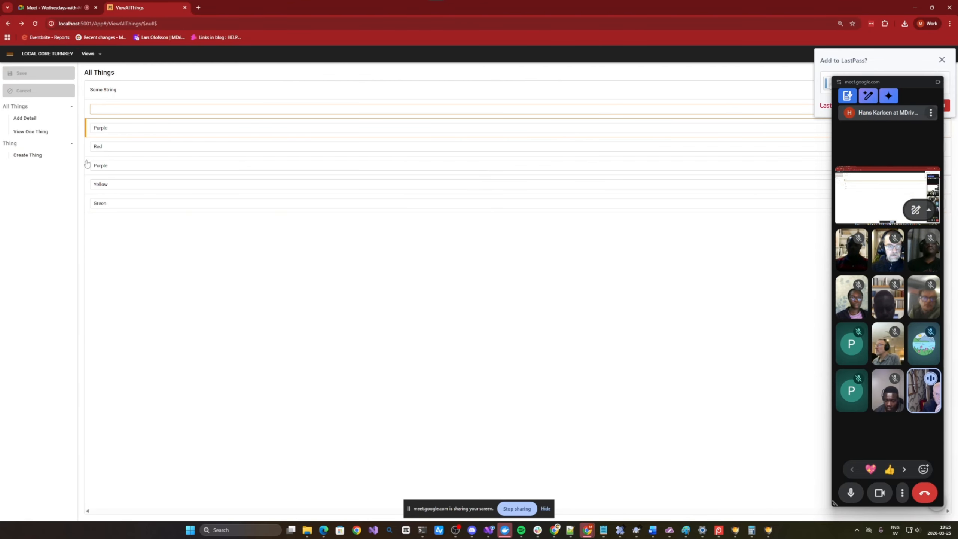
left_click(122, 204)
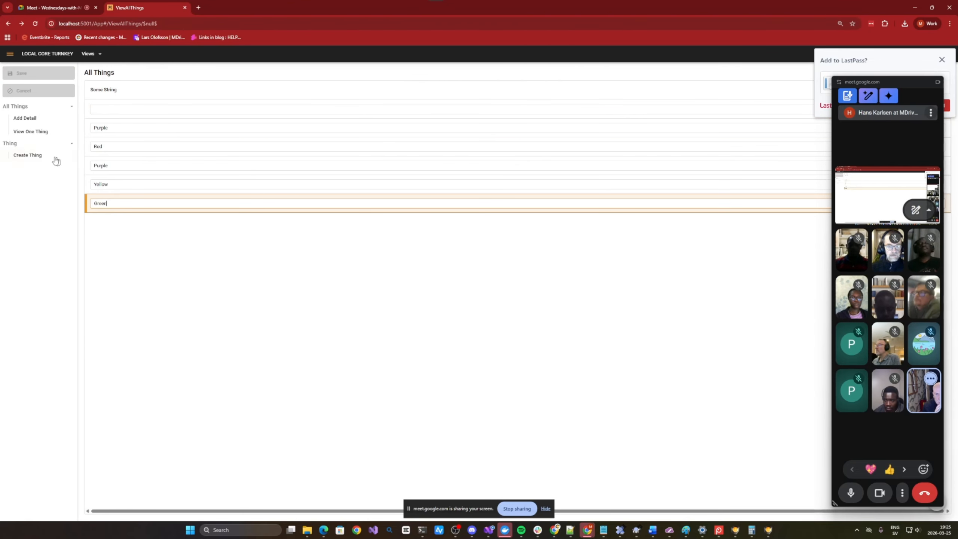
left_click(36, 132)
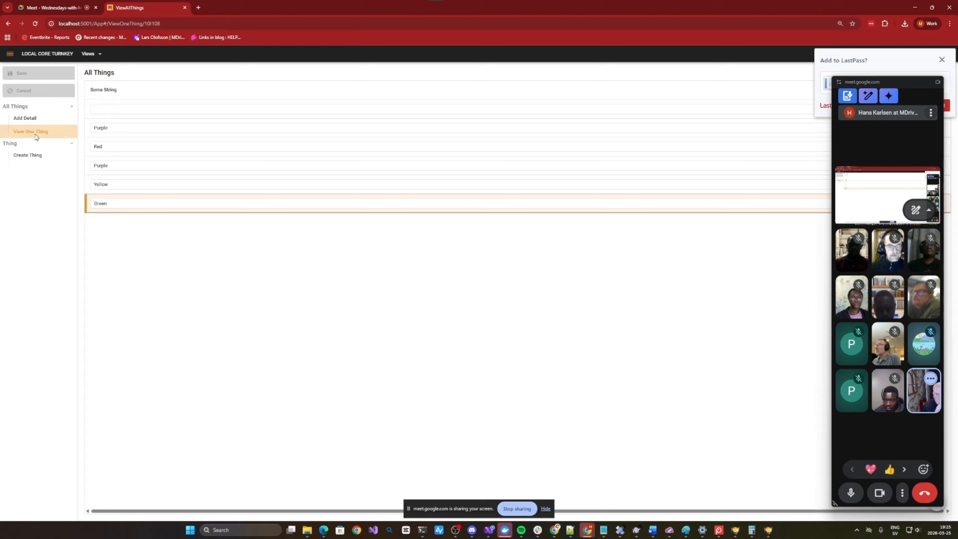
left_click(22, 118)
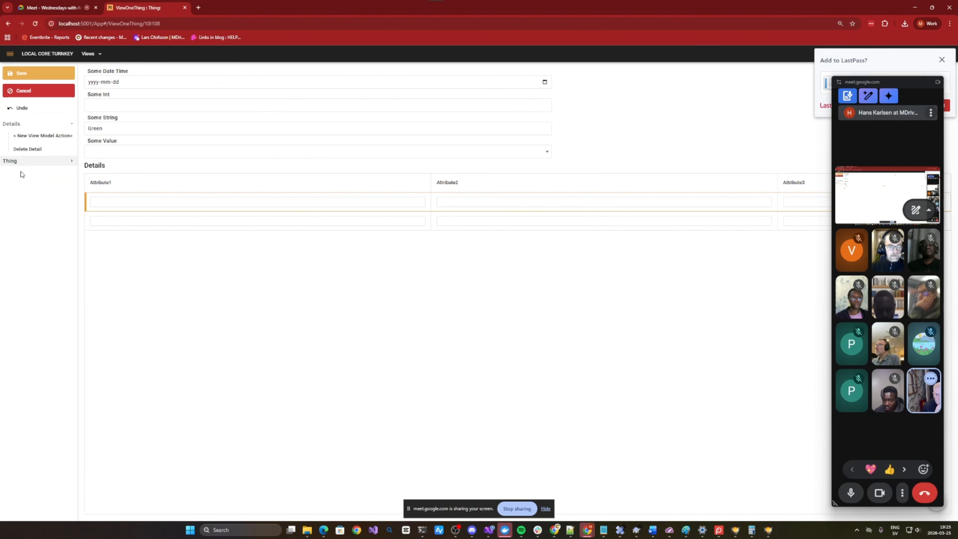
left_click(22, 161)
left_click(23, 174)
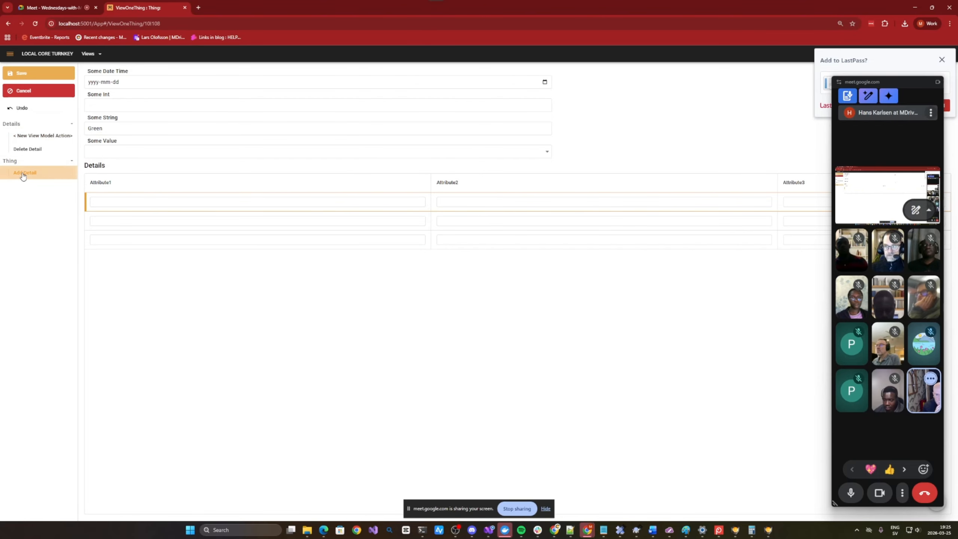
triple_click(23, 176)
triple_click(24, 175)
triple_click(23, 174)
triple_click(22, 173)
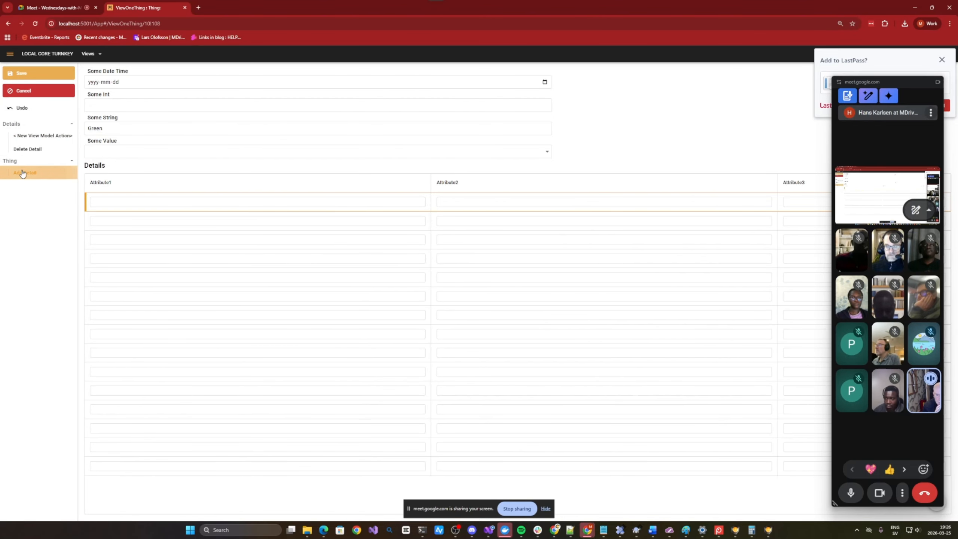
double_click(22, 173)
left_click(22, 73)
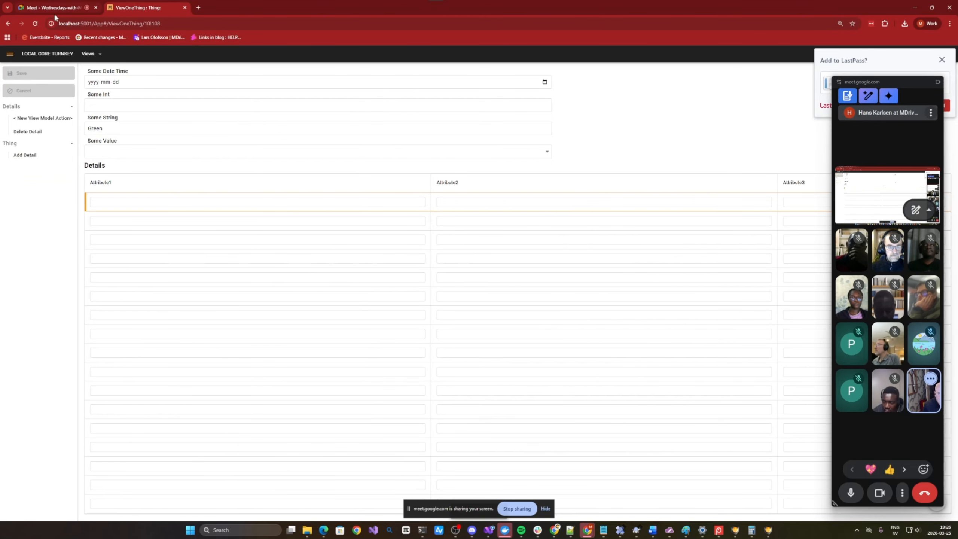
Step: Open the MDrivenServer at localhost:5000 in a new tab and download the datastats from its Data in A0 page
left_click(198, 7)
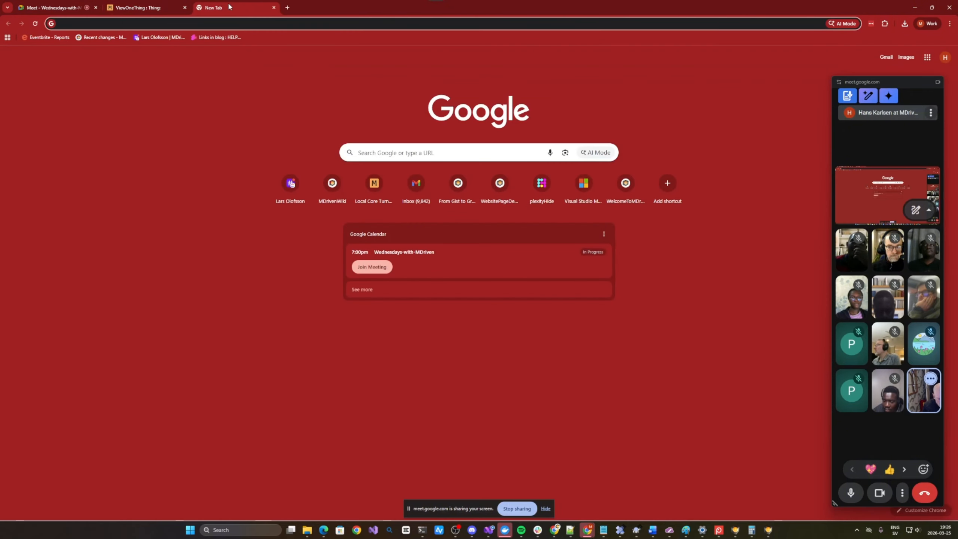
type("lo")
key("Right")
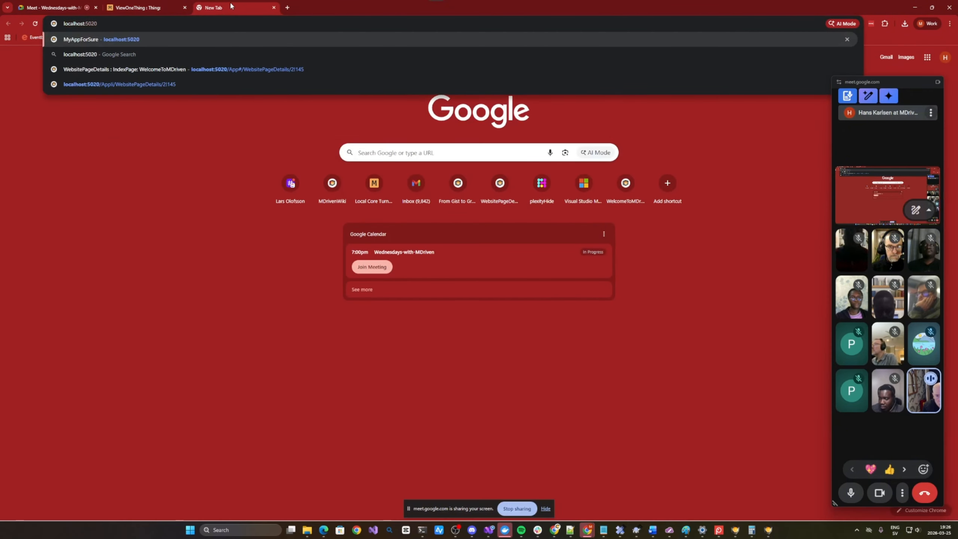
key("BackSpace")
key("BackSpace")
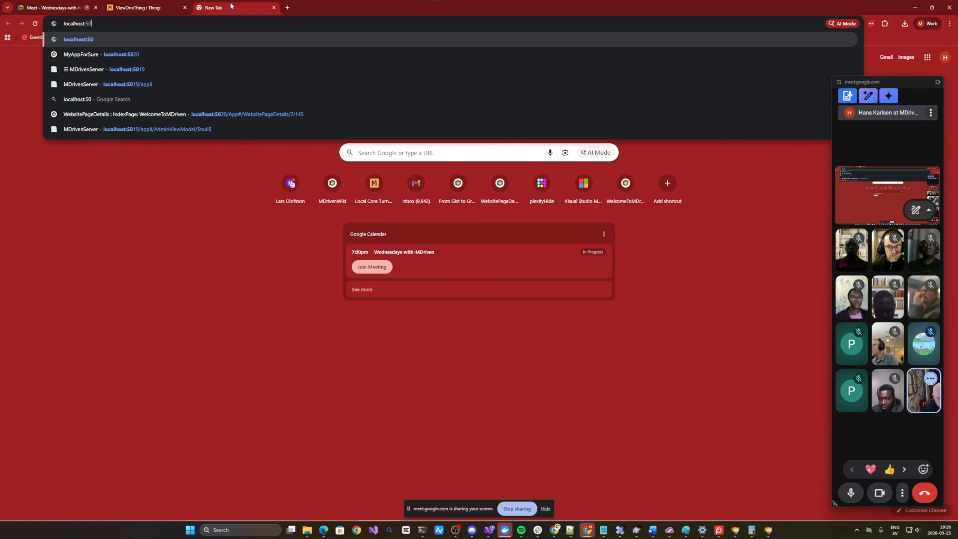
type("00")
key("Return")
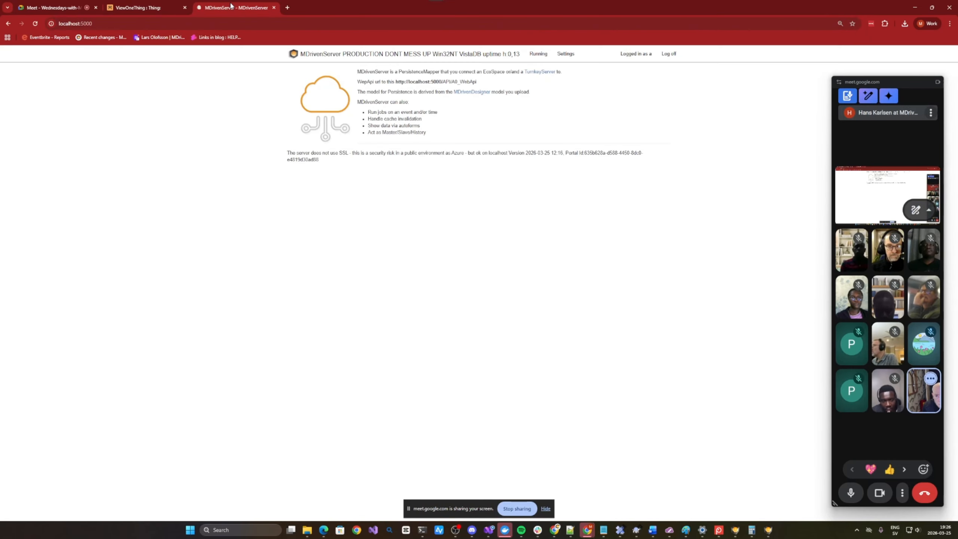
left_click(545, 60)
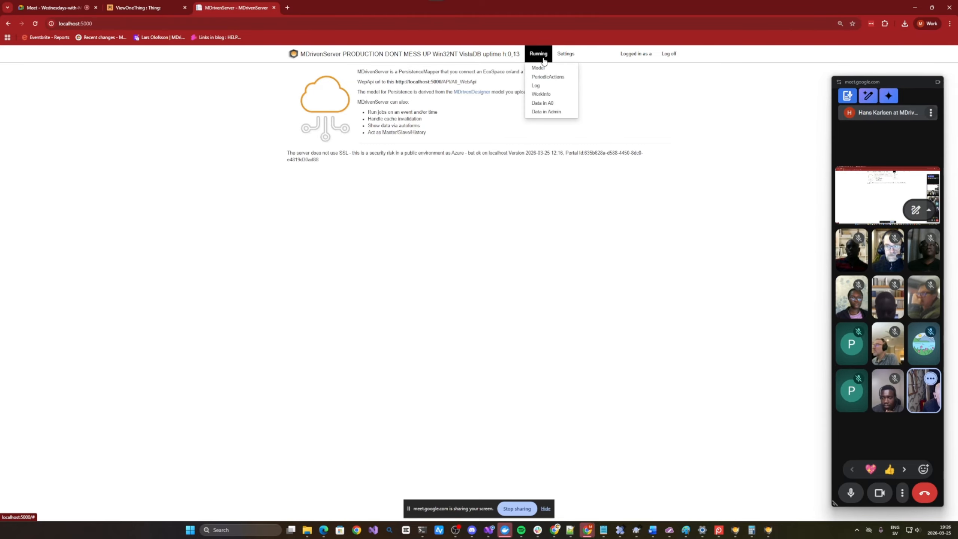
left_click(548, 102)
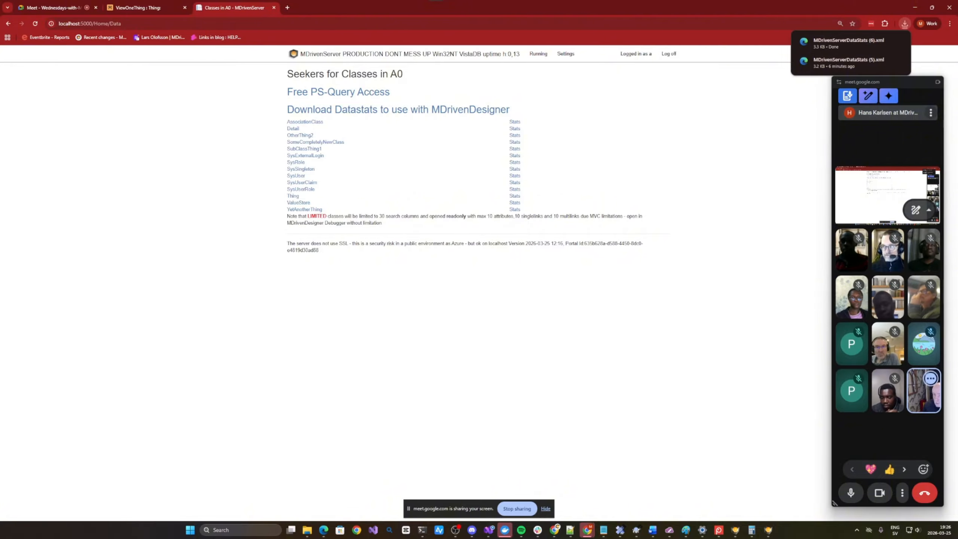
Step: Look for the newly downloaded stats file in the Downloads folder, re-sorting the files by name, and return to the browser
key("alt+Tab")
key("alt+Tab")
key("alt+Tab")
key("alt+Tab")
key("alt+Tab")
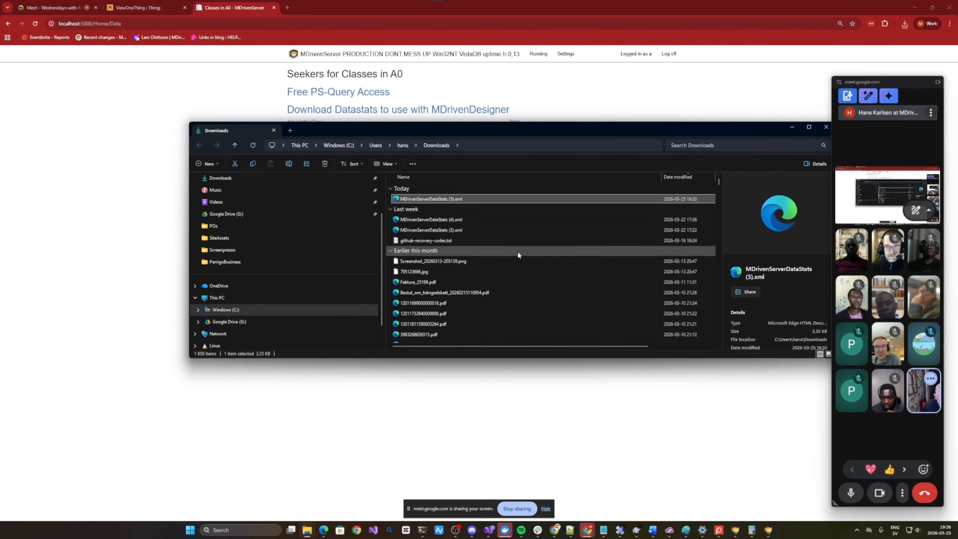
left_click(432, 177)
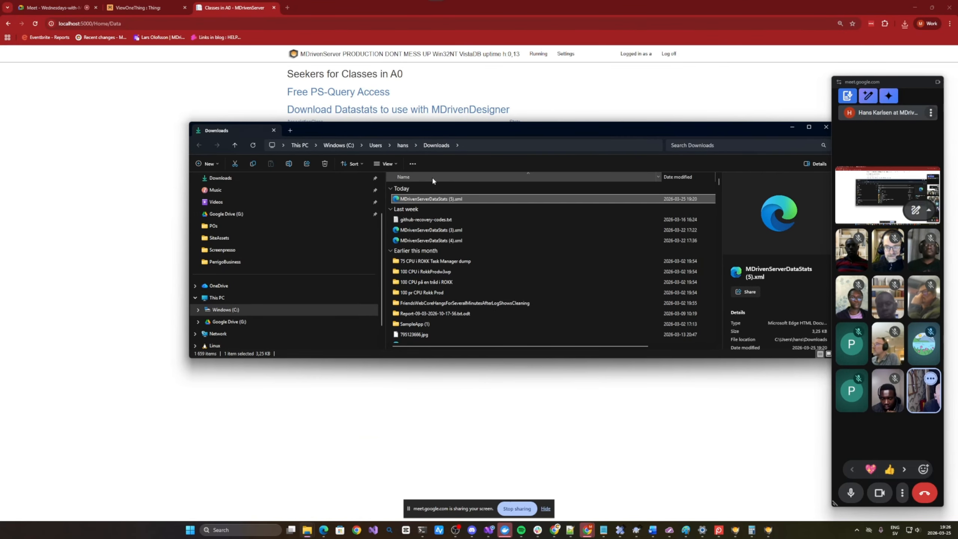
left_click(432, 177)
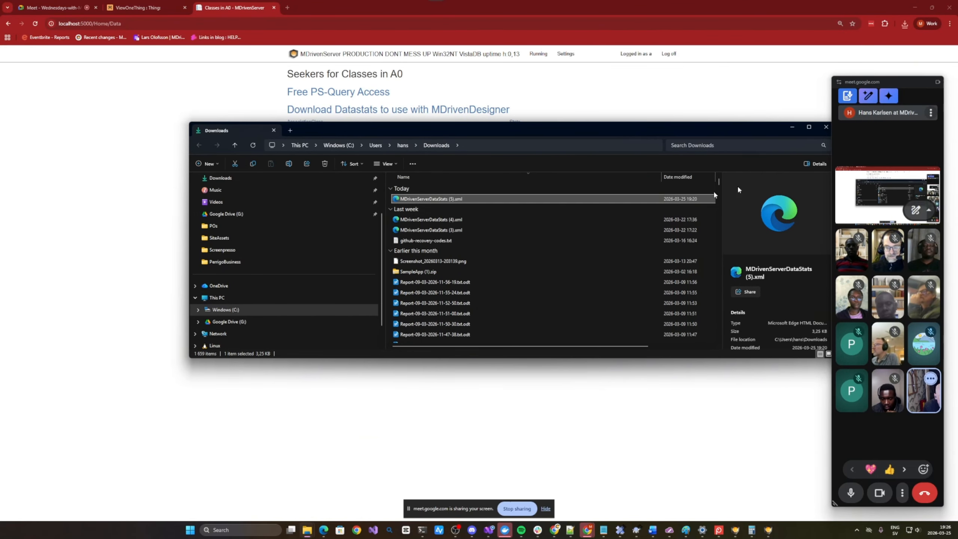
left_click(732, 95)
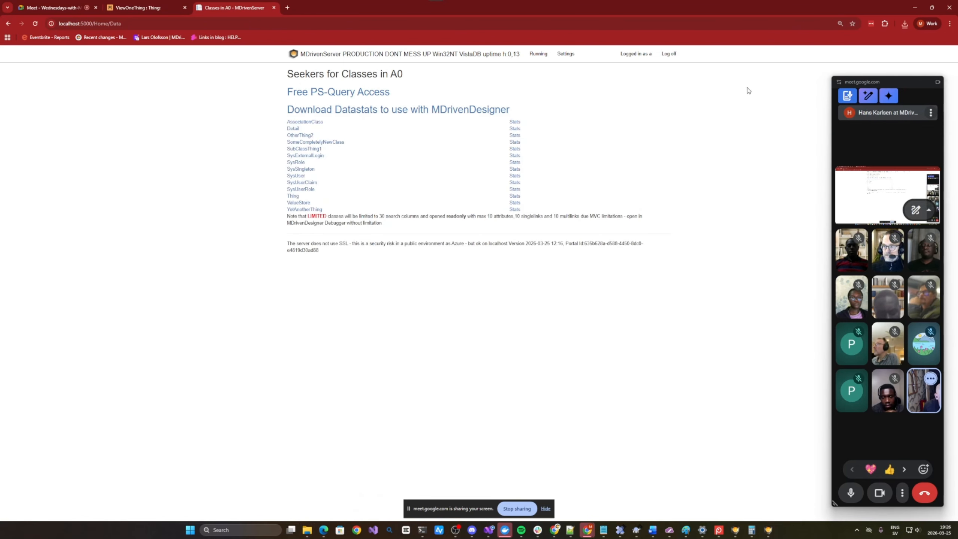
Step: Download the datastats again and look for the new file in the Downloads folder, re-sorting by name
left_click(383, 110)
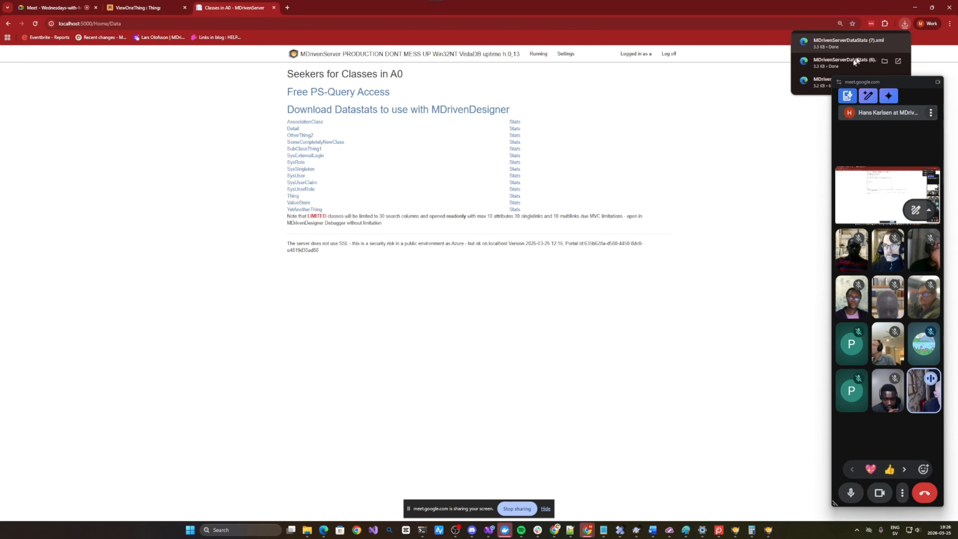
left_click(307, 530)
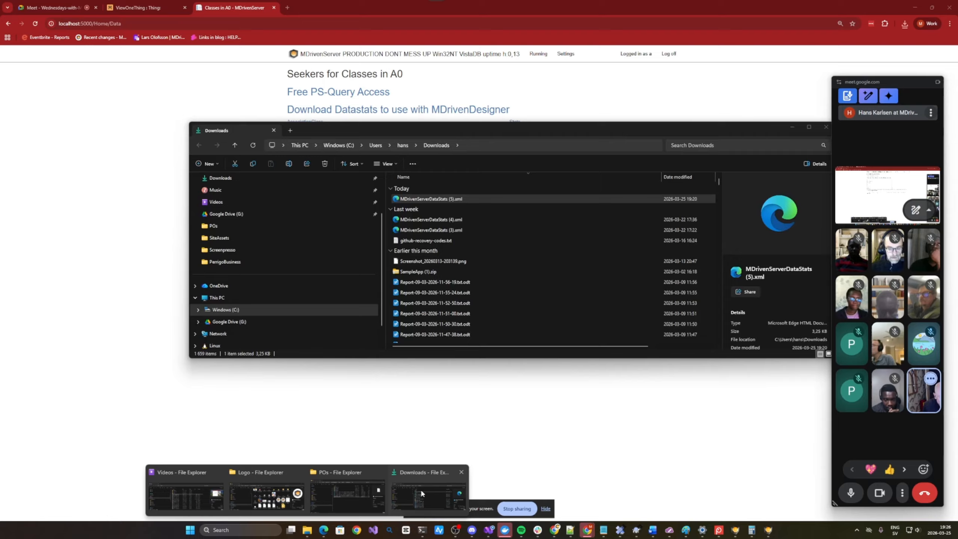
left_click(421, 488)
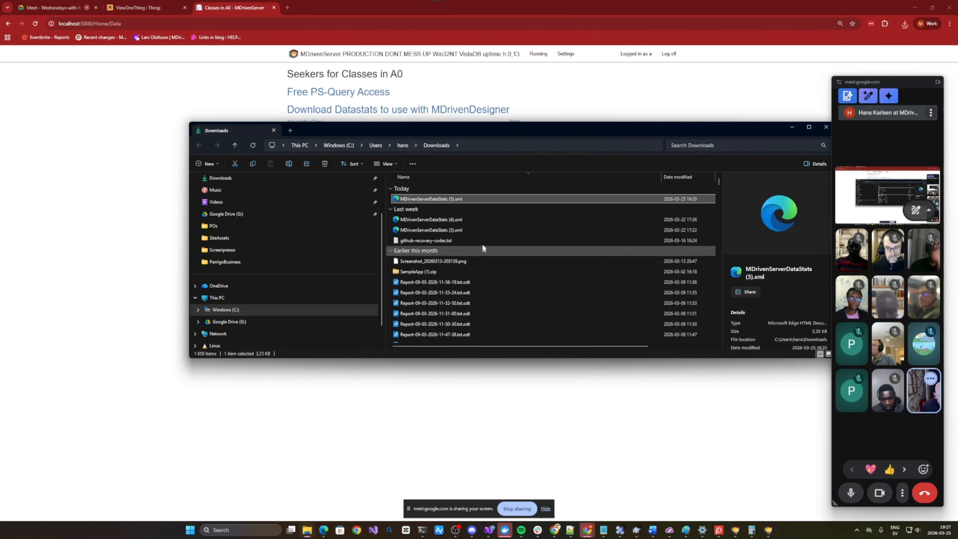
left_click(473, 180)
left_click(471, 179)
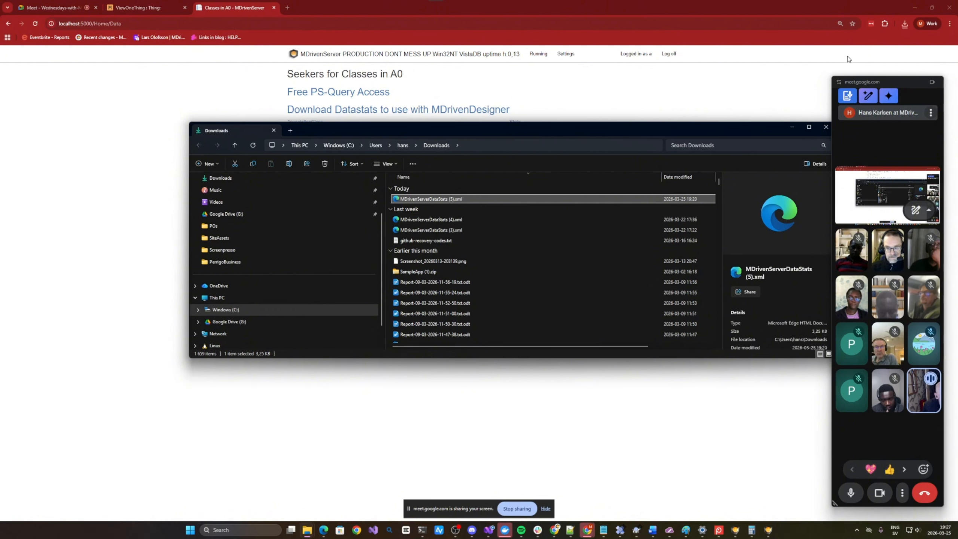
Step: Open the browser's full download history, moving the meeting window out of the way, and show MDrivenServerDataStats (7).xml in its folder
left_click(904, 23)
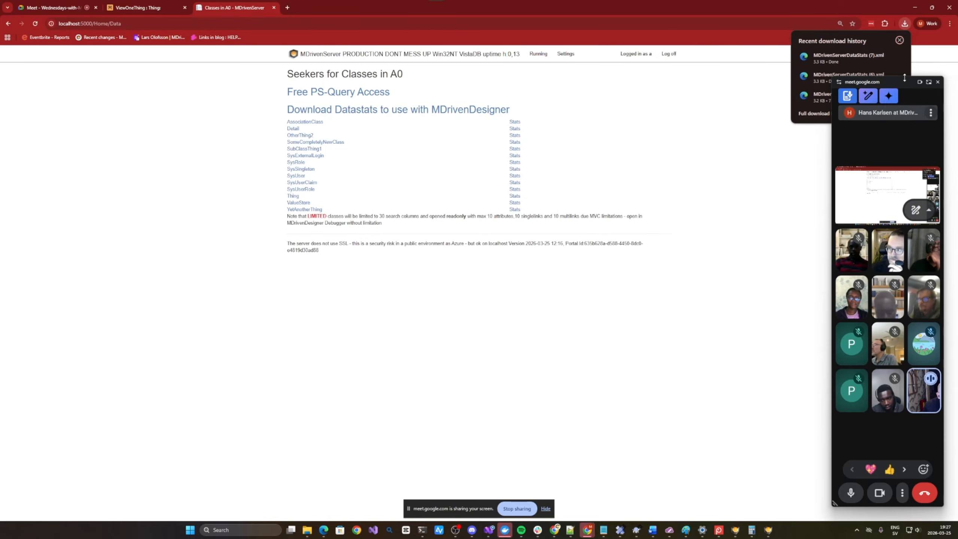
left_click_drag(904, 78, 904, 132)
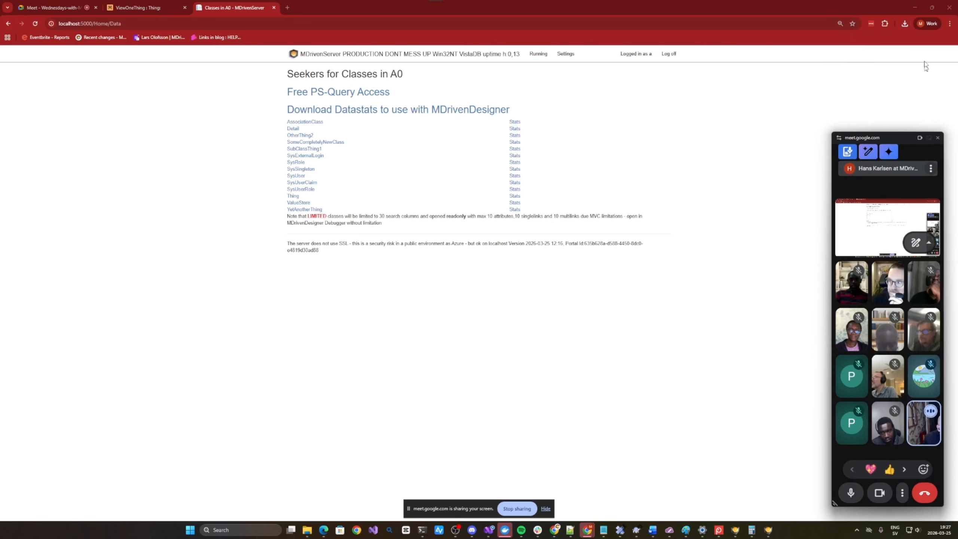
left_click(905, 26)
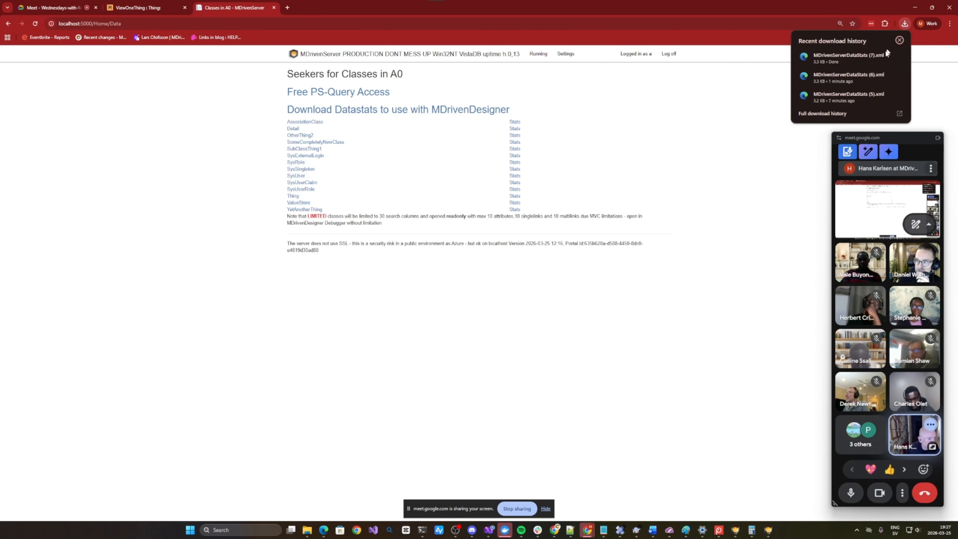
left_click(832, 114)
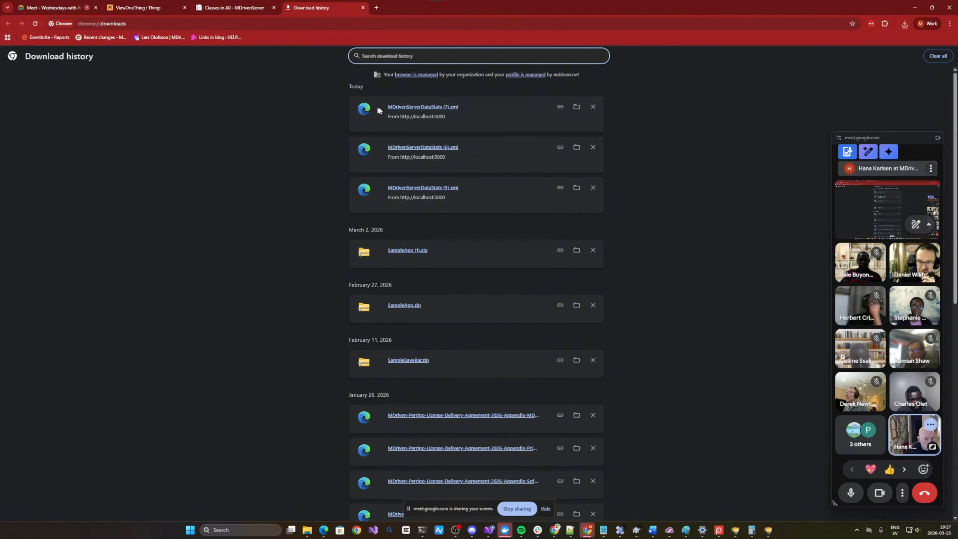
left_click(577, 107)
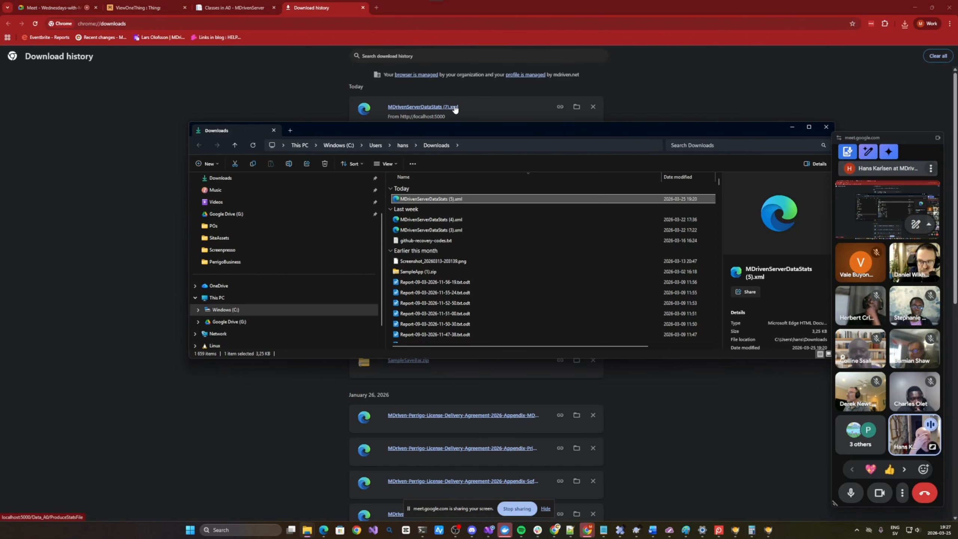
Step: Check the Downloads folder's full path and move its window down to uncover the newest entries in the download history
left_click(478, 145)
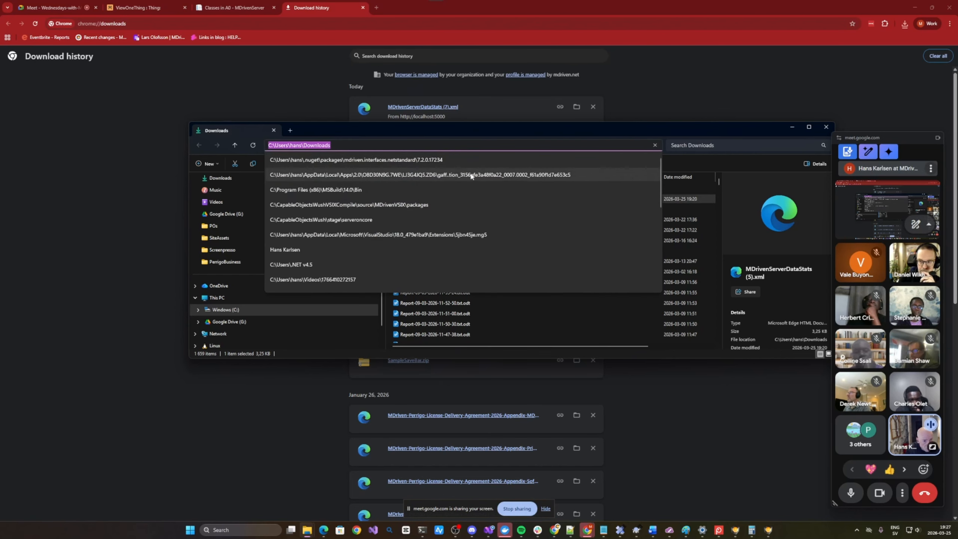
left_click(477, 133)
left_click_drag(479, 130, 438, 192)
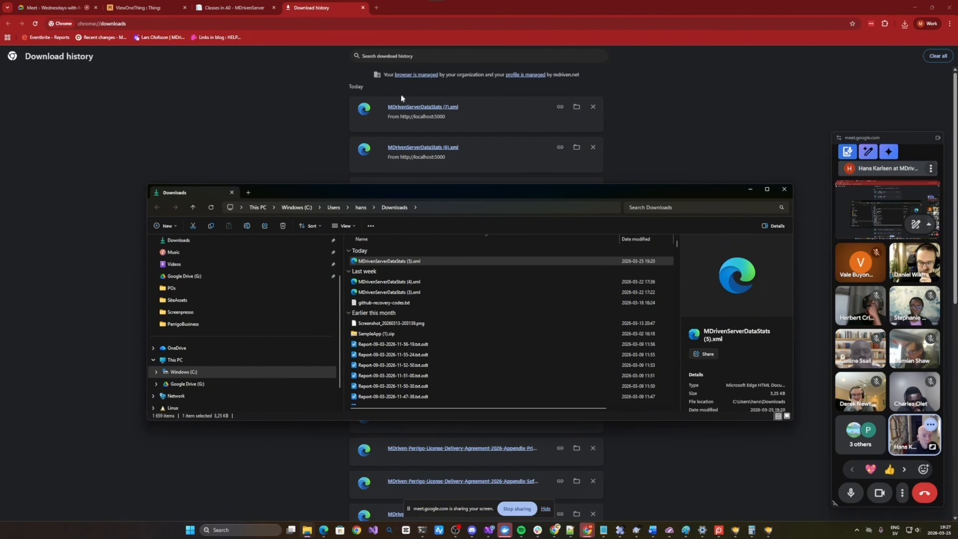
Step: Download the datastats again by opening the MDrivenServerDataStats (7).xml link in a new tab, and look for the new file in the Downloads folder
right_click(405, 108)
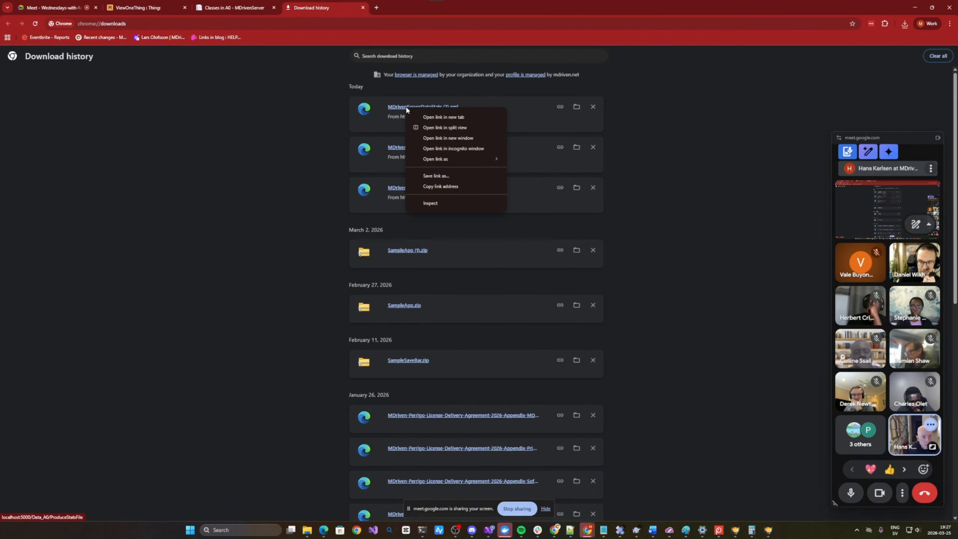
left_click(437, 118)
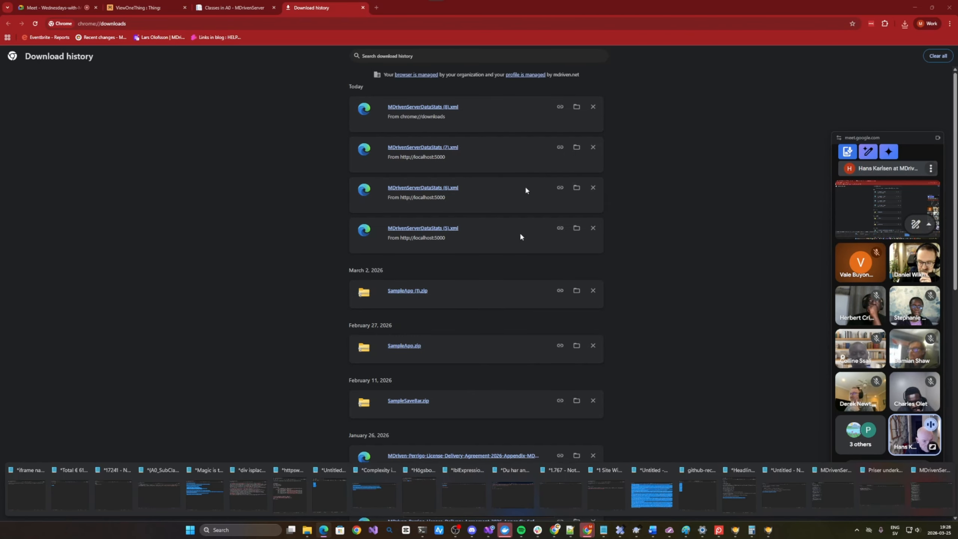
key("alt+Tab")
left_click(407, 109)
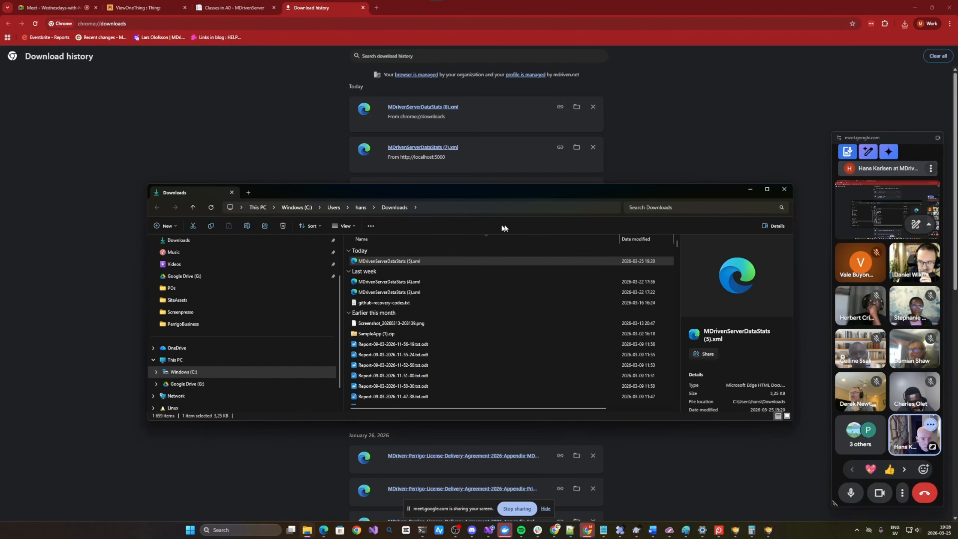
scroll(419, 265, "down", 3)
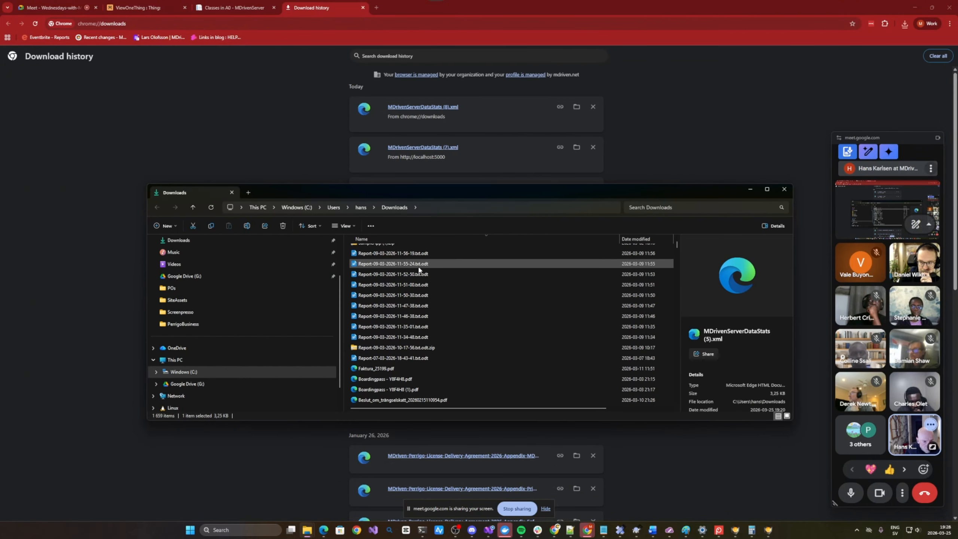
scroll(419, 269, "up", 3)
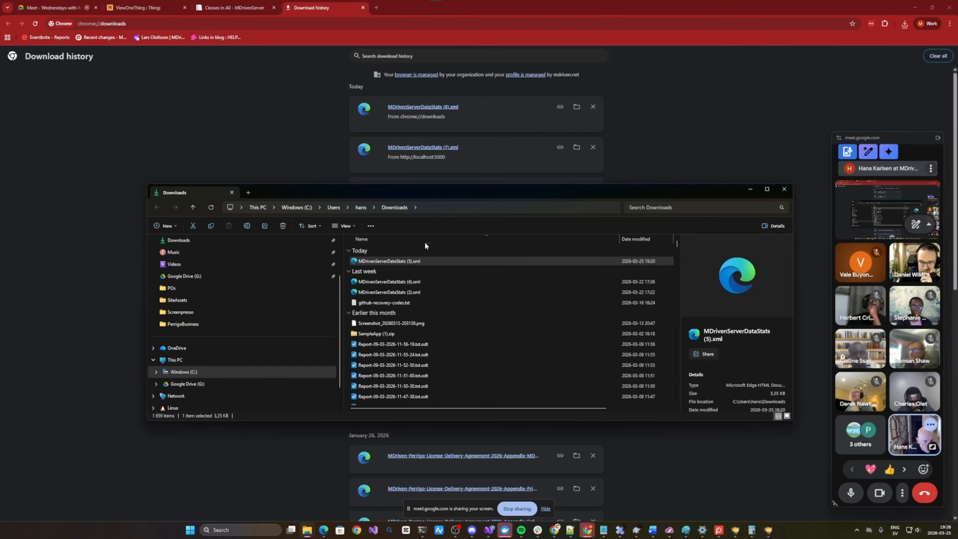
Step: Reload the Downloads folder listing by switching to the Windows (C:) drive and returning to Downloads
left_click(298, 207)
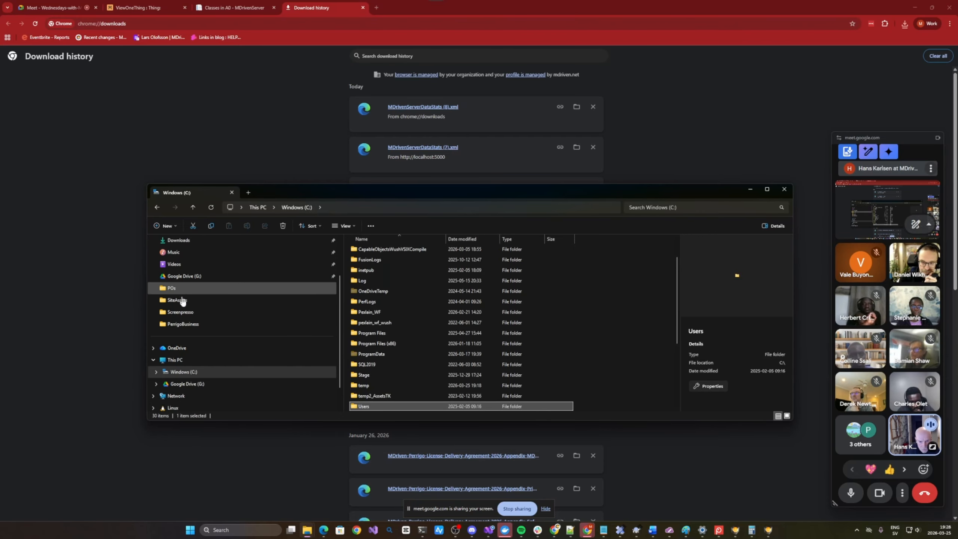
scroll(182, 364, "up", 2)
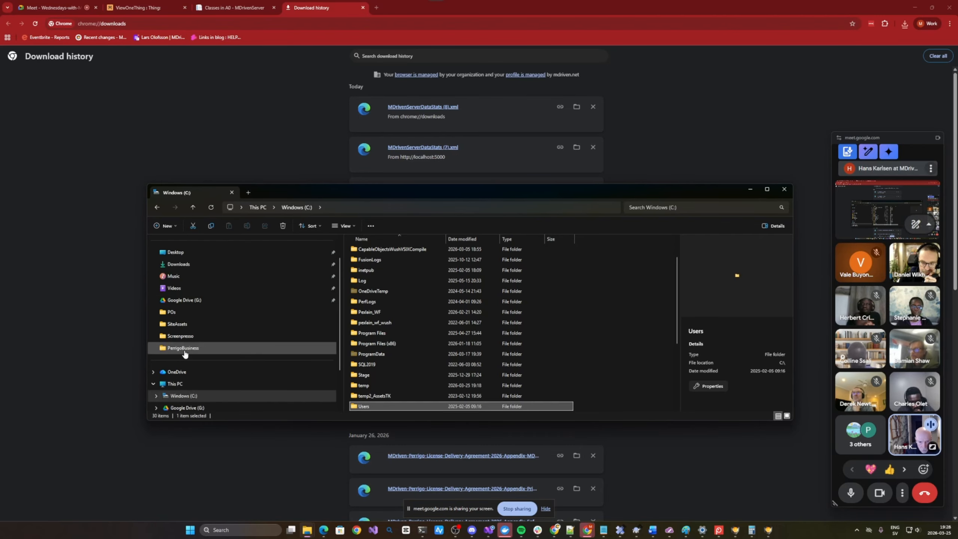
left_click(190, 290)
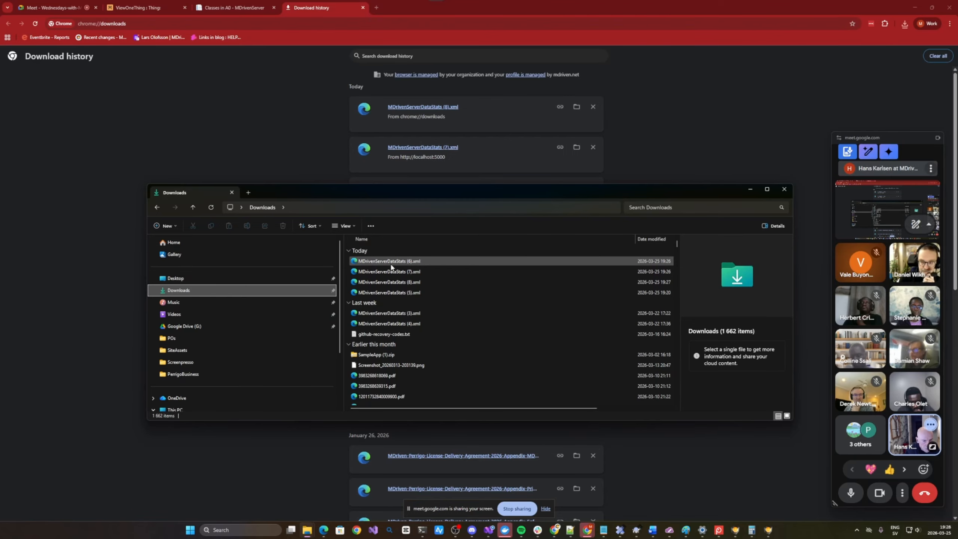
Step: Bring up the list of programs for opening MDrivenServerDataStats (8).xml
right_click(384, 285)
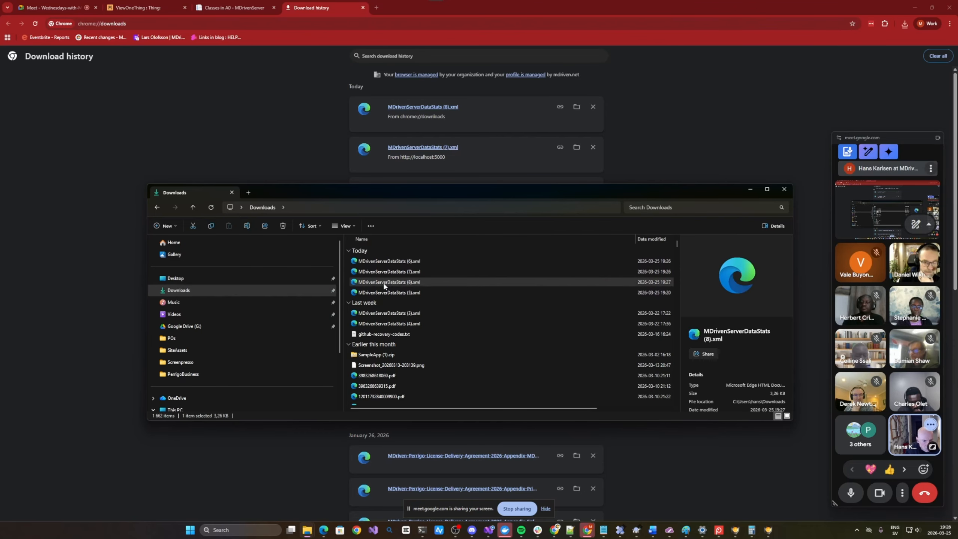
mouse_move(426, 321)
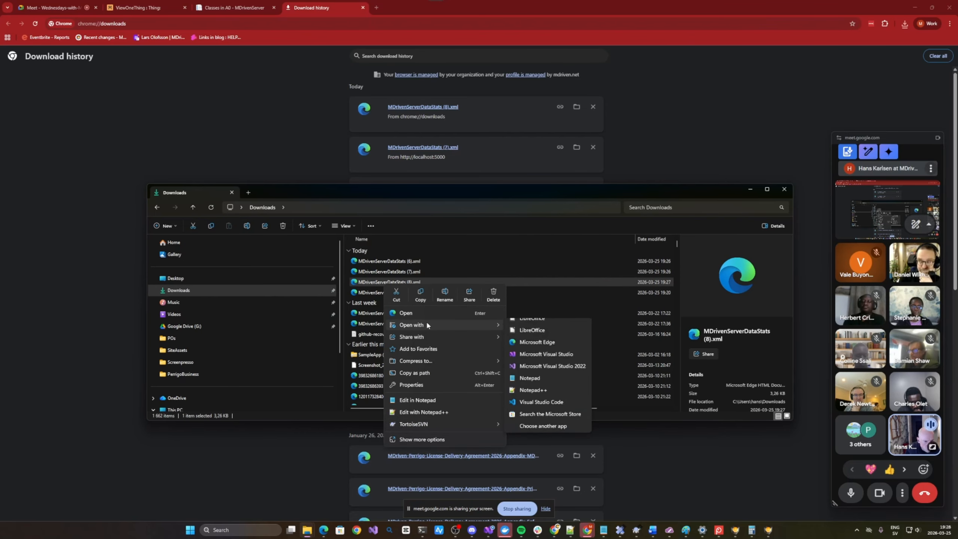
Step: Open MDrivenServerDataStats (8).xml in a text editor and examine the Thing count and the max and avg of its Details link
left_click(533, 385)
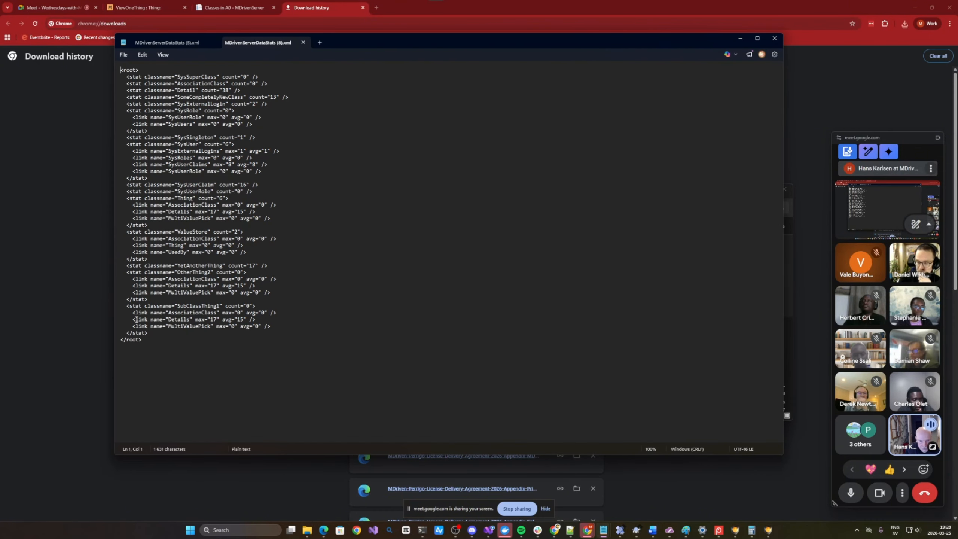
left_click_drag(133, 319, 300, 320)
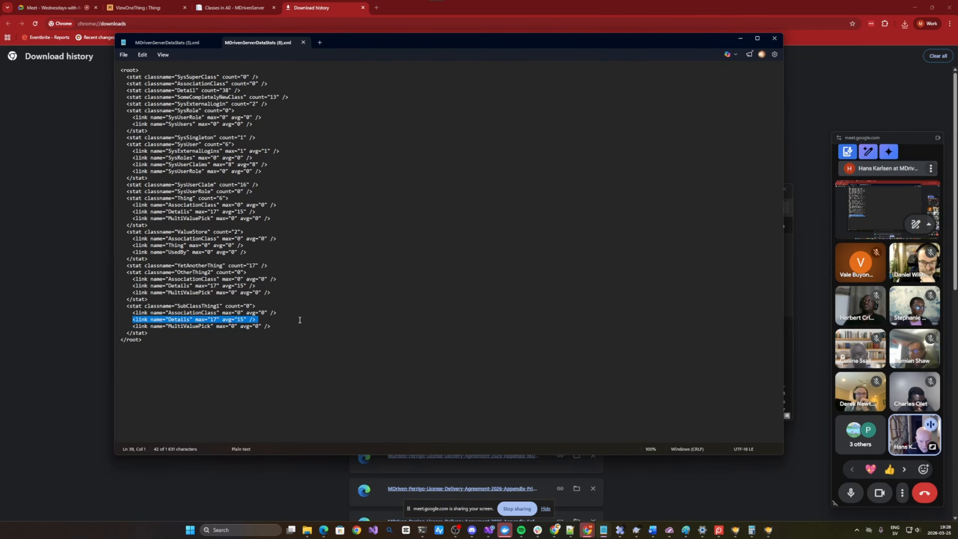
left_click(169, 199)
left_click_drag(128, 200, 226, 199)
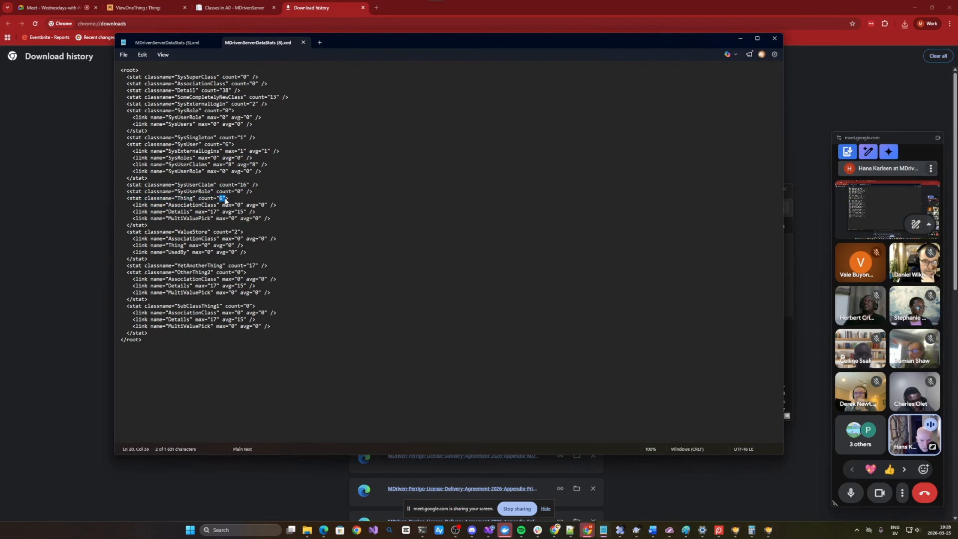
left_click(130, 213)
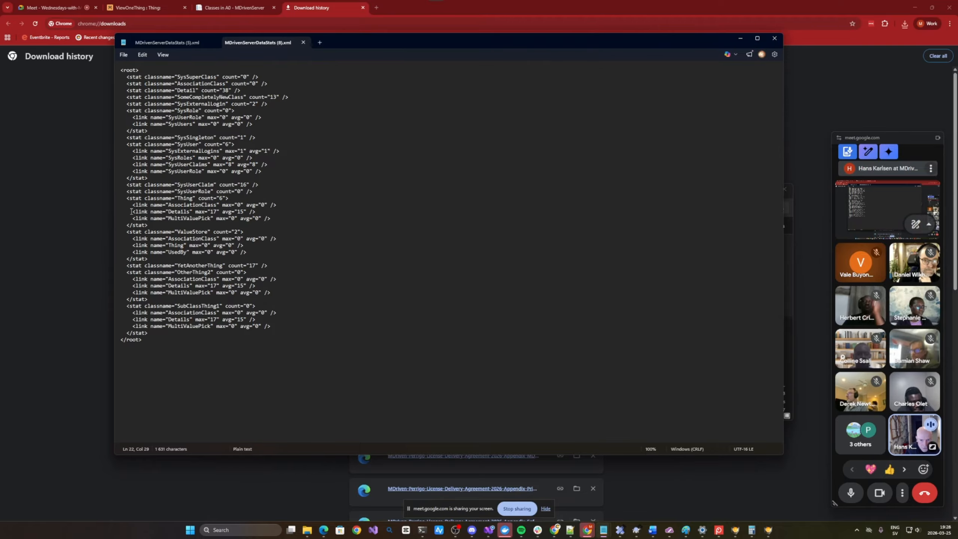
left_click_drag(129, 212, 216, 212)
left_click(220, 212)
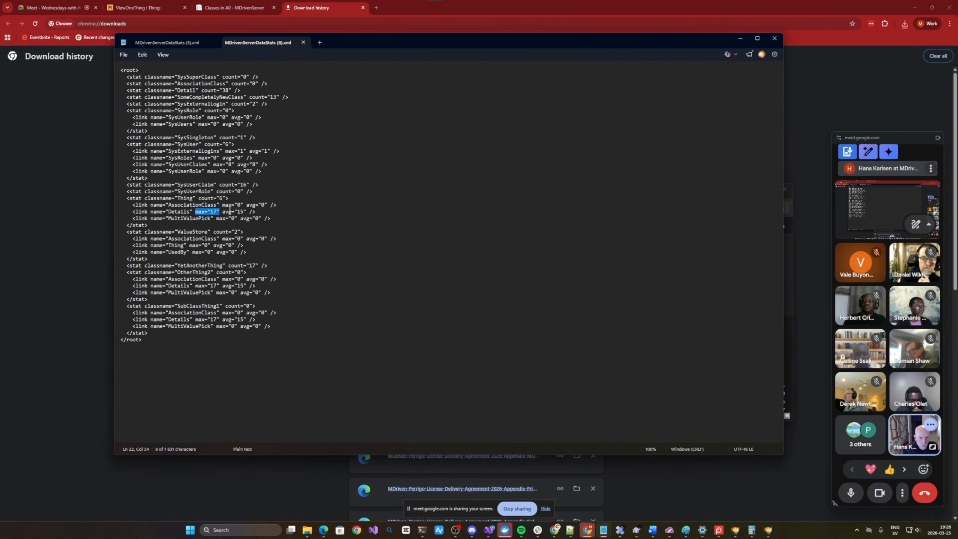
left_click_drag(219, 211, 249, 212)
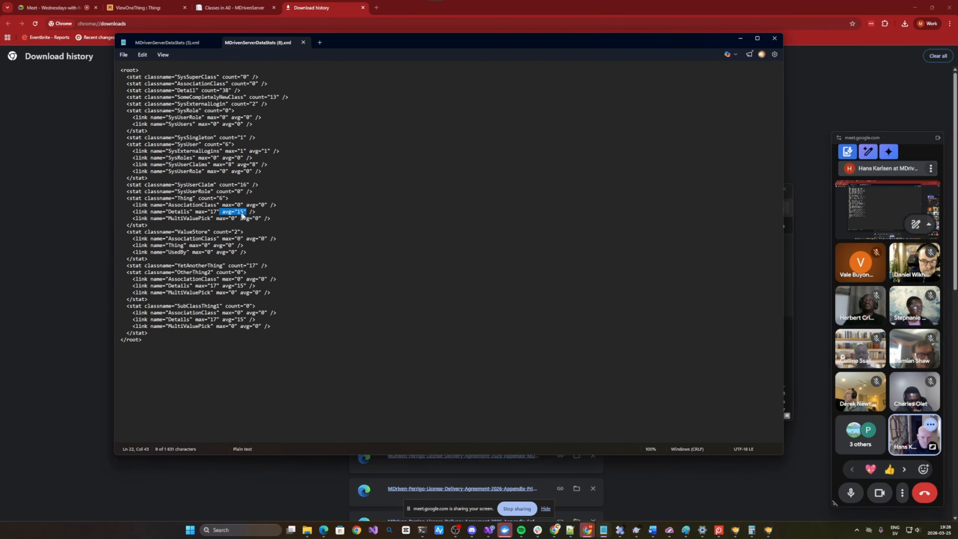
key("alt+Tab")
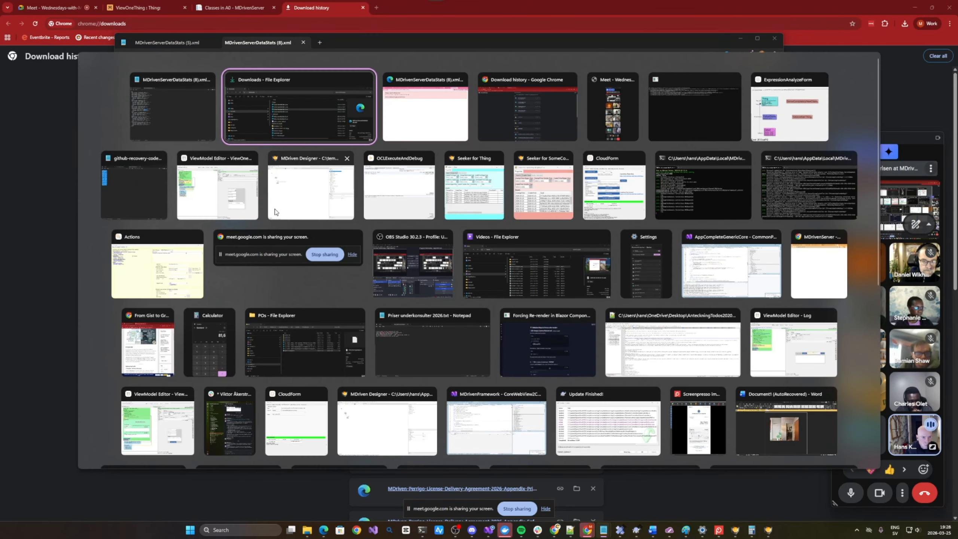
key("Tab")
key("Tab")
key("Tab")
key("Tab")
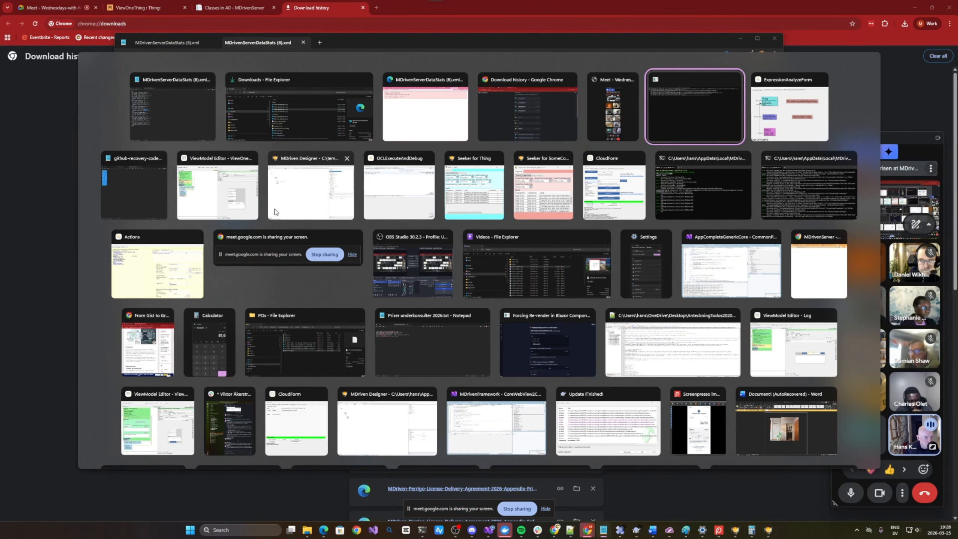
key("Tab")
left_click(552, 63)
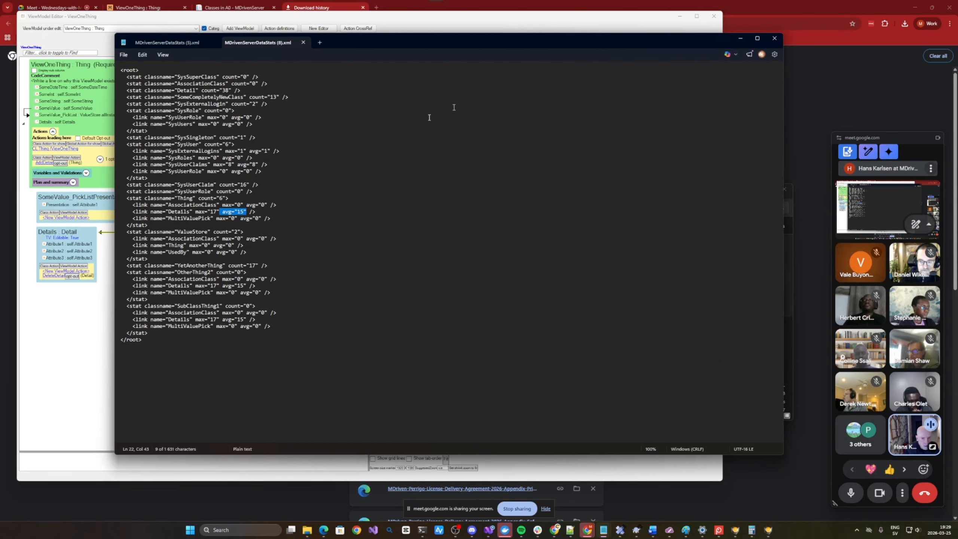
Step: Switch to the MDriven Designer main window with the wed1000 model
key("alt+Tab")
key("alt+Tab")
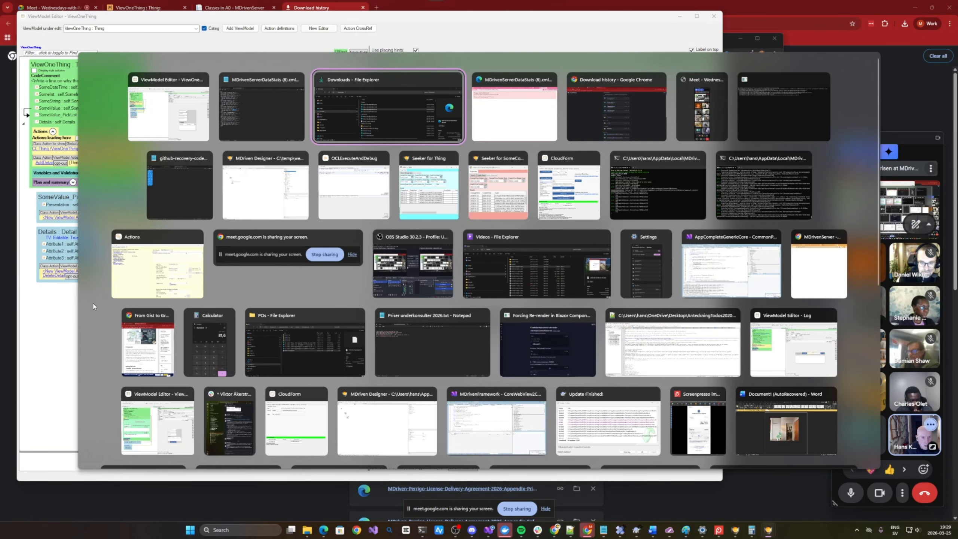
key("Tab")
key("Tab")
key("Tab")
key("Tab")
key("Tab")
key("Tab")
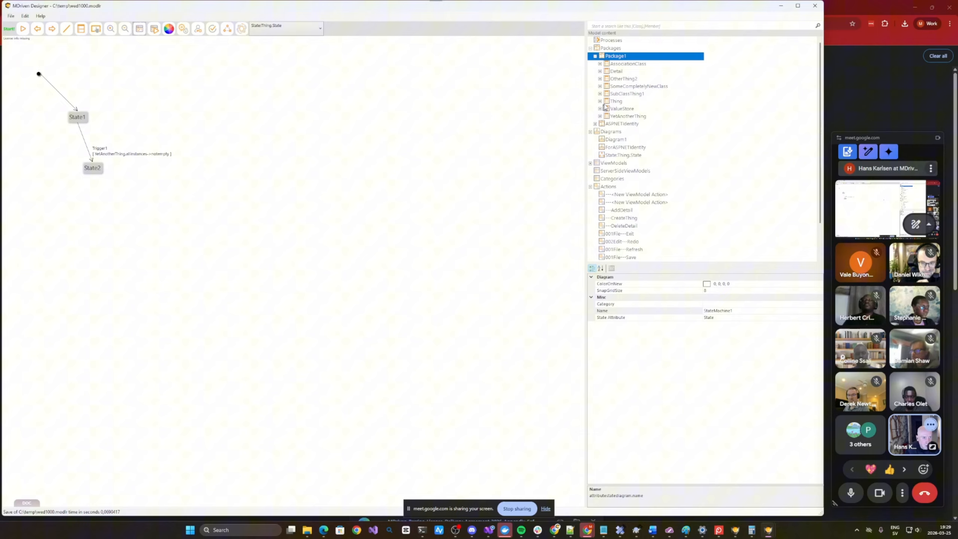
Step: Import the server data statistics from MDrivenServerDataStats (8).xml into the model
right_click(619, 56)
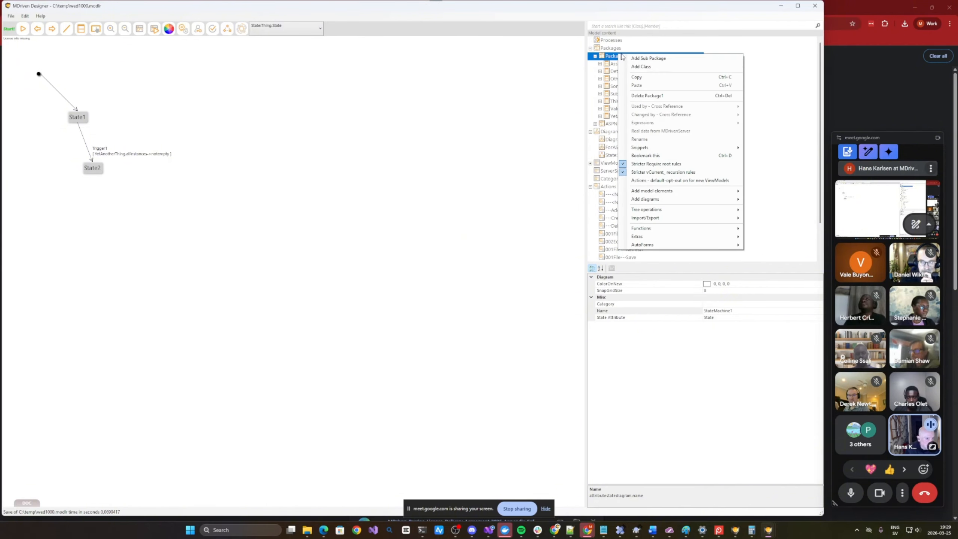
mouse_move(675, 191)
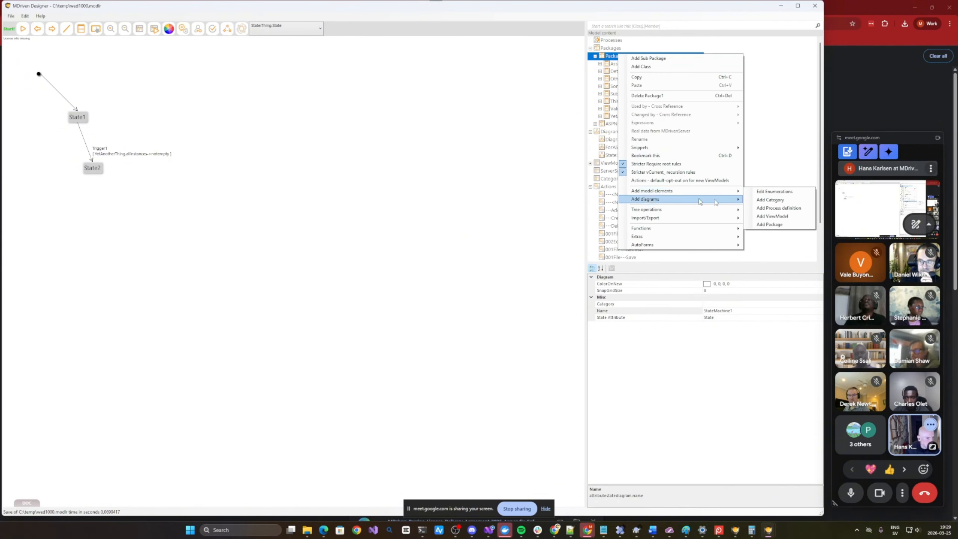
mouse_move(709, 212)
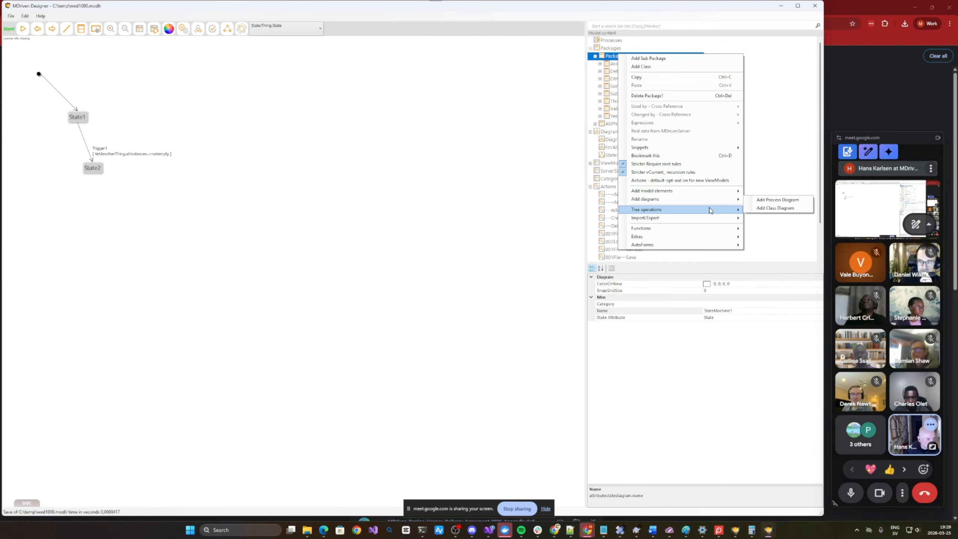
left_click(795, 216)
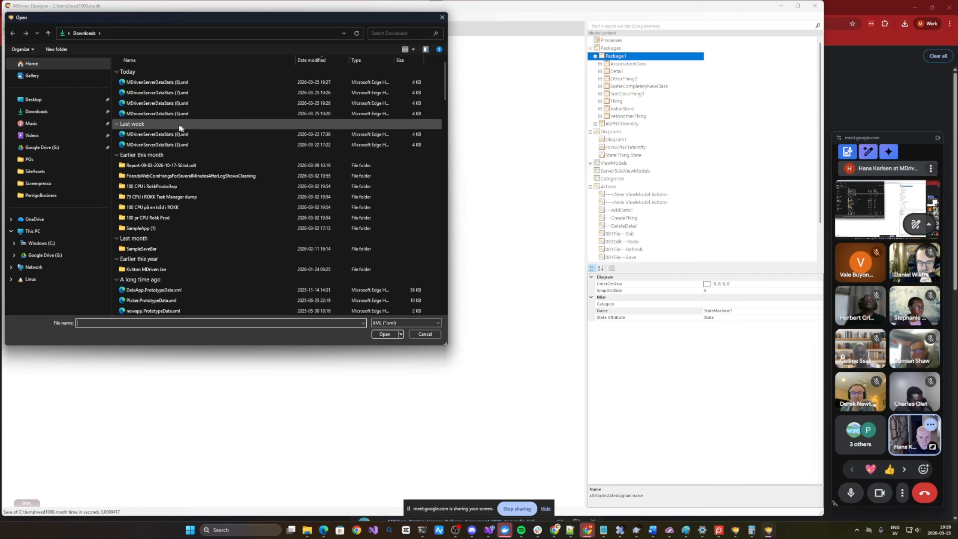
double_click(171, 82)
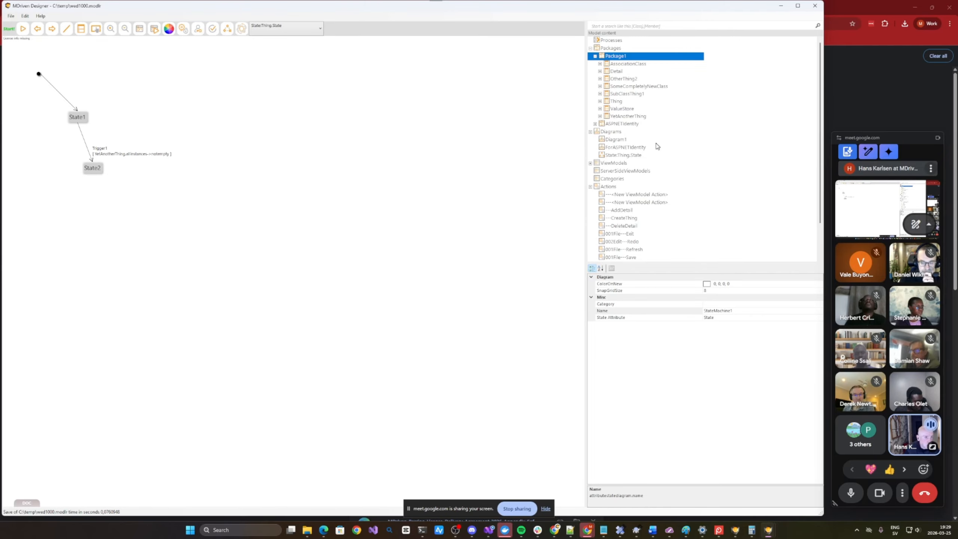
Step: Expand the attributes of the Thing class in Package1 and open the class overview diagram for Thing
scroll(632, 137, "down", 1)
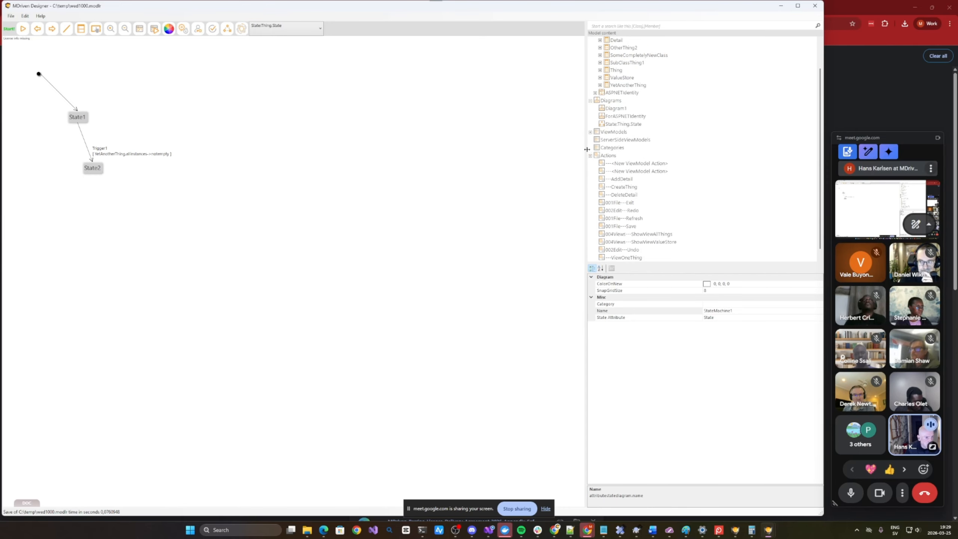
scroll(612, 135, "up", 1)
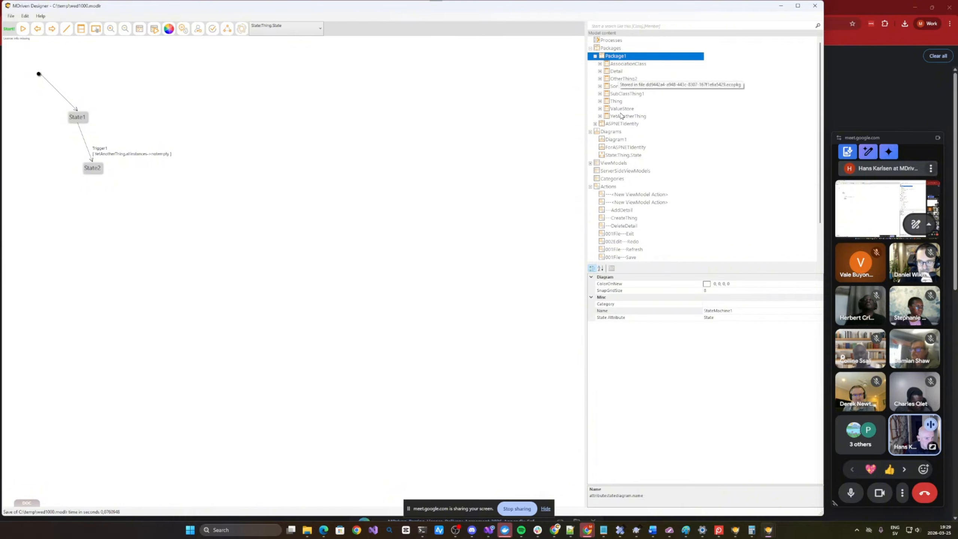
left_click(600, 102)
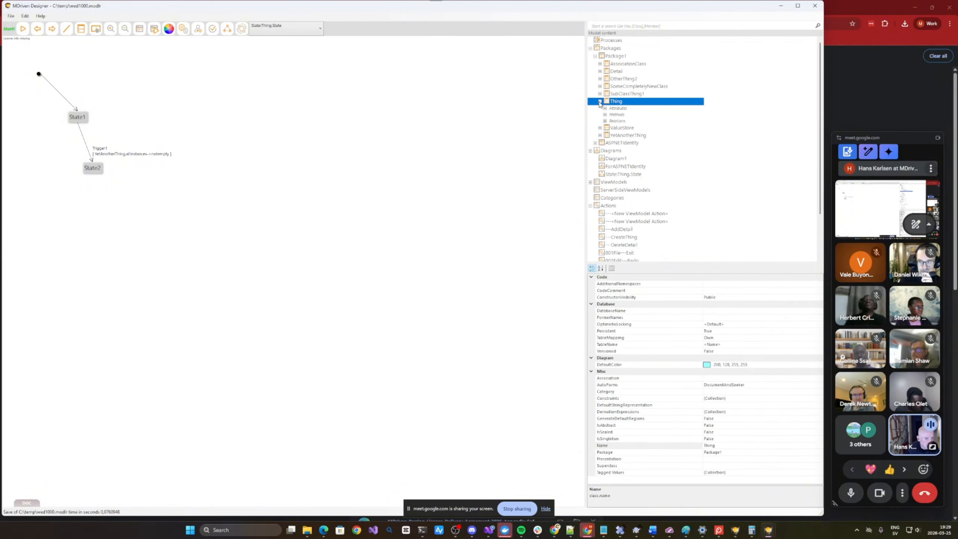
left_click(605, 109)
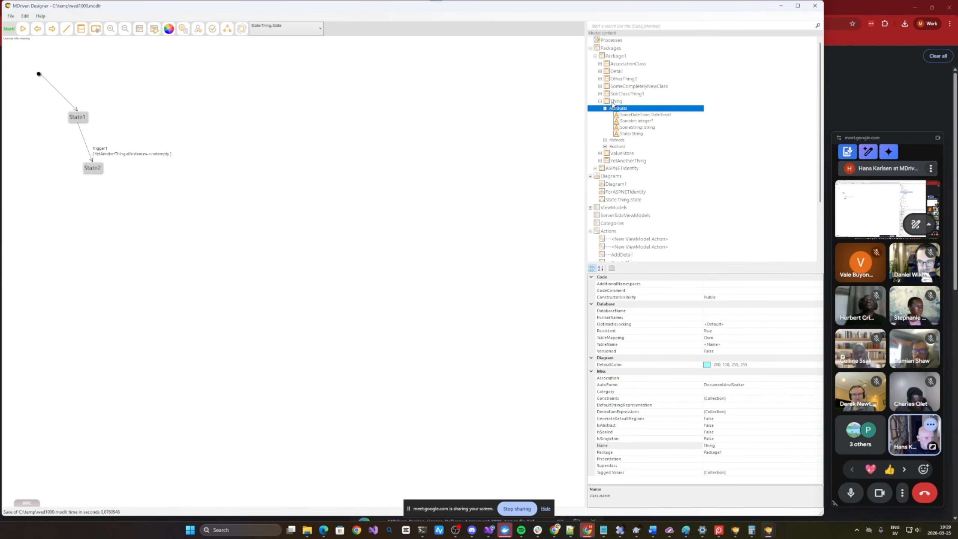
double_click(616, 101)
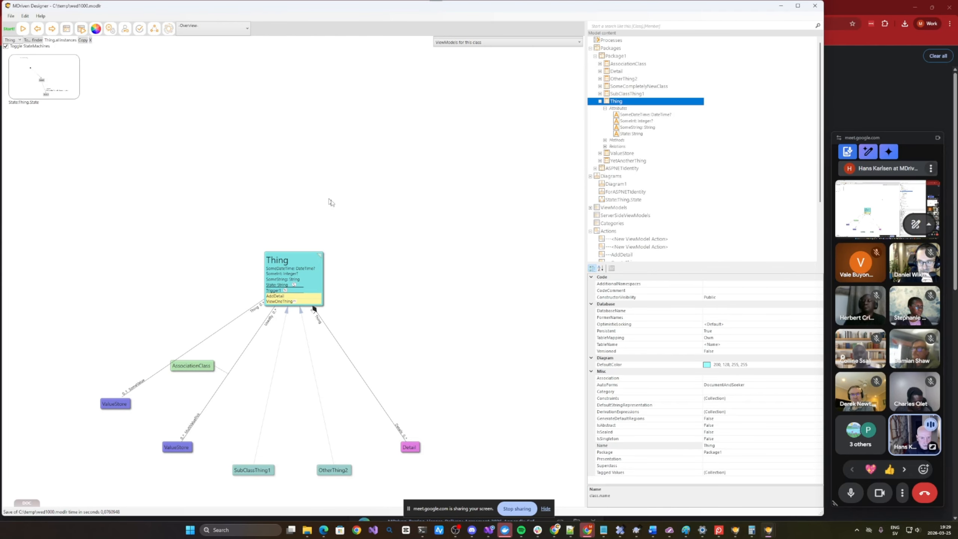
Step: Inspect the tagged values of the Thing class for its imported instance count, then close the list
left_click(287, 262)
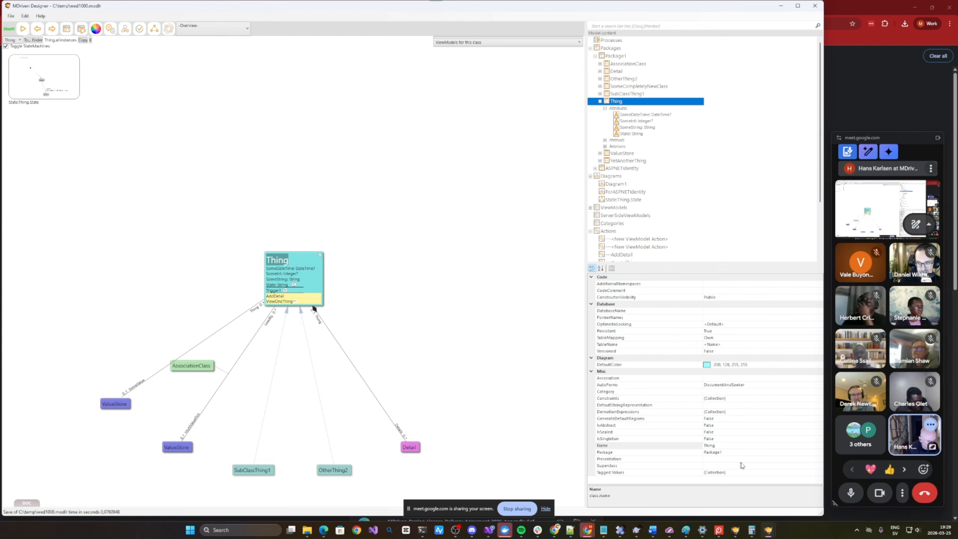
left_click(762, 472)
left_click(820, 473)
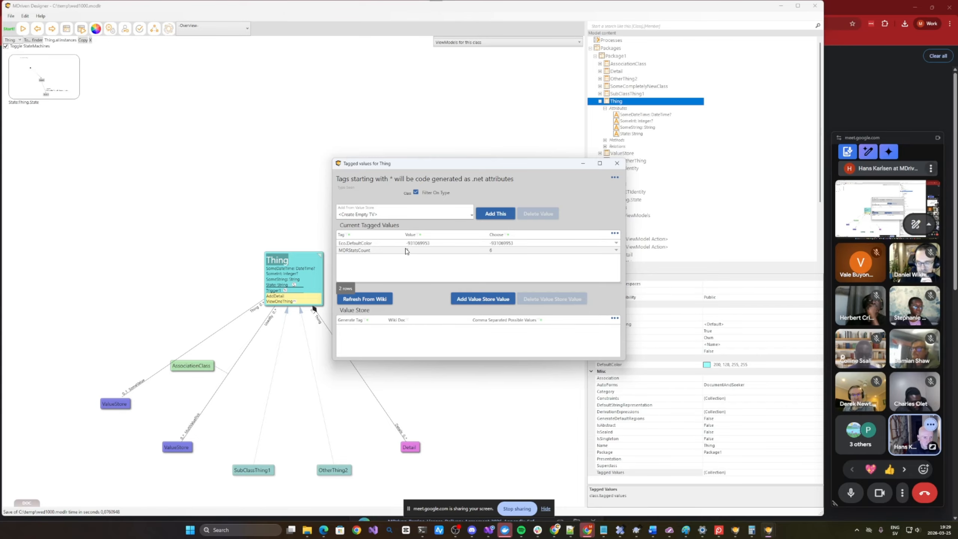
left_click(621, 167)
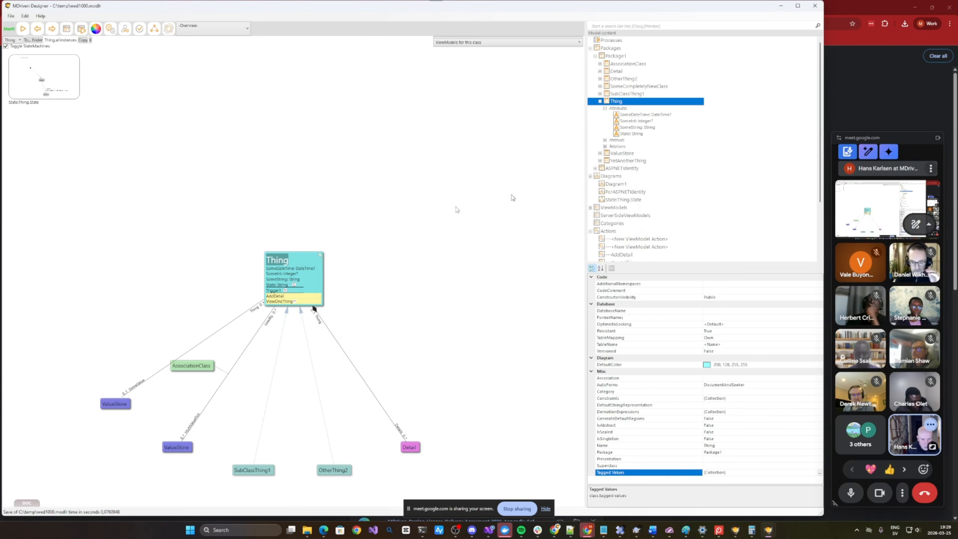
Step: Inspect the tagged values of the Details association end for its imported max and average statistics, then close the list
left_click(400, 430)
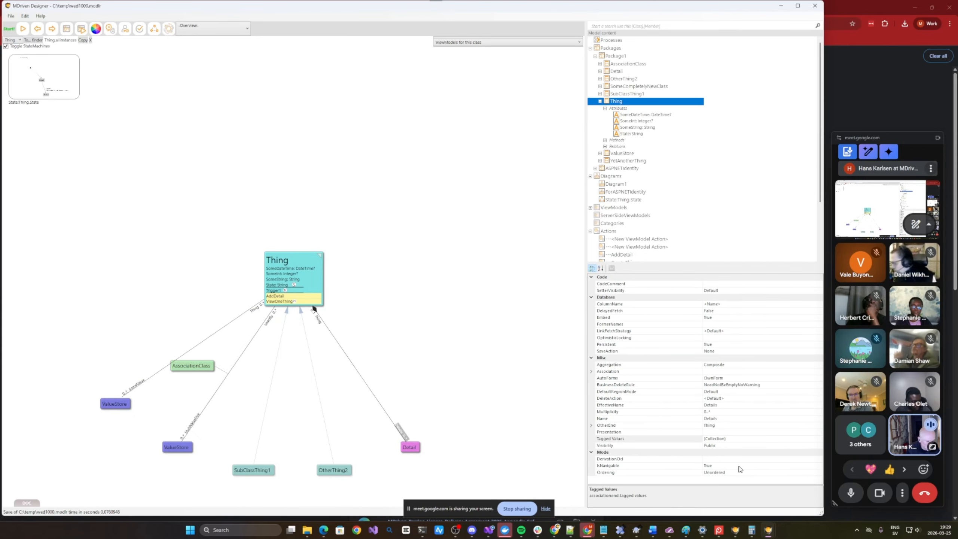
left_click(754, 438)
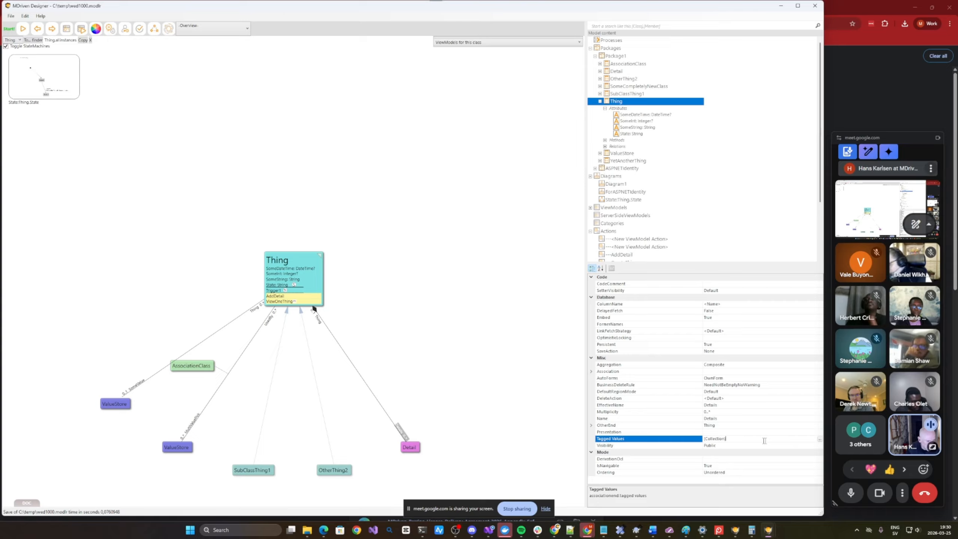
left_click(819, 439)
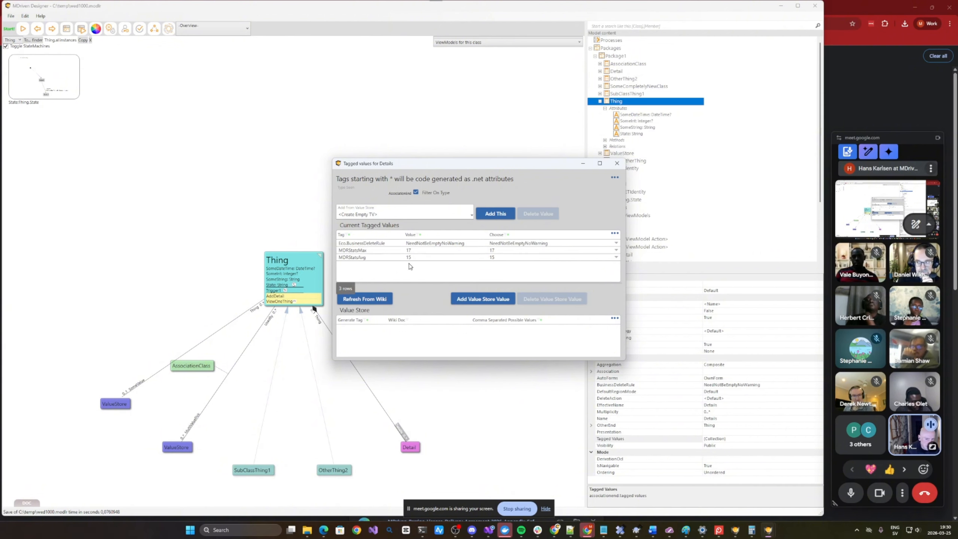
left_click(619, 168)
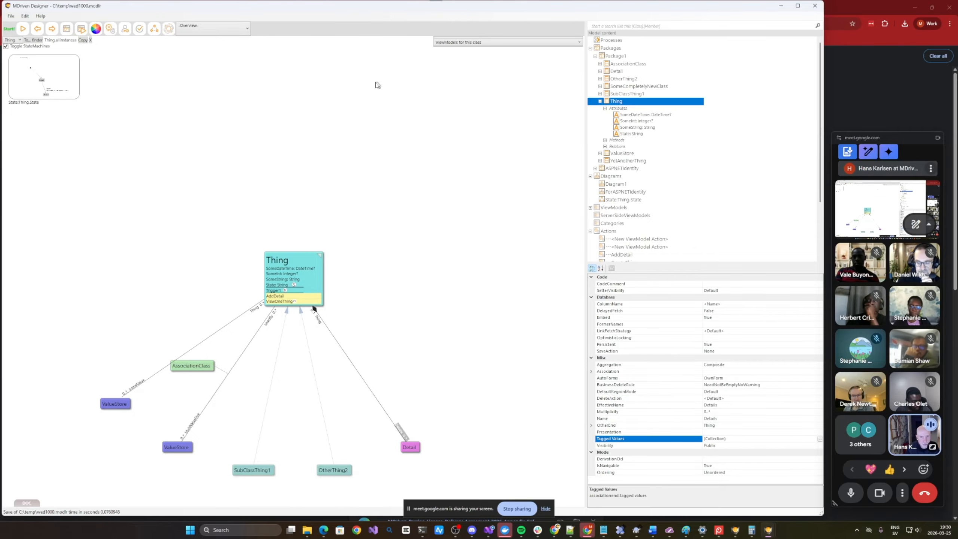
Step: Analyze the expressions of the ViewOneThing ViewModel with derivations expanded, and enlarge the analysis window
left_click(66, 28)
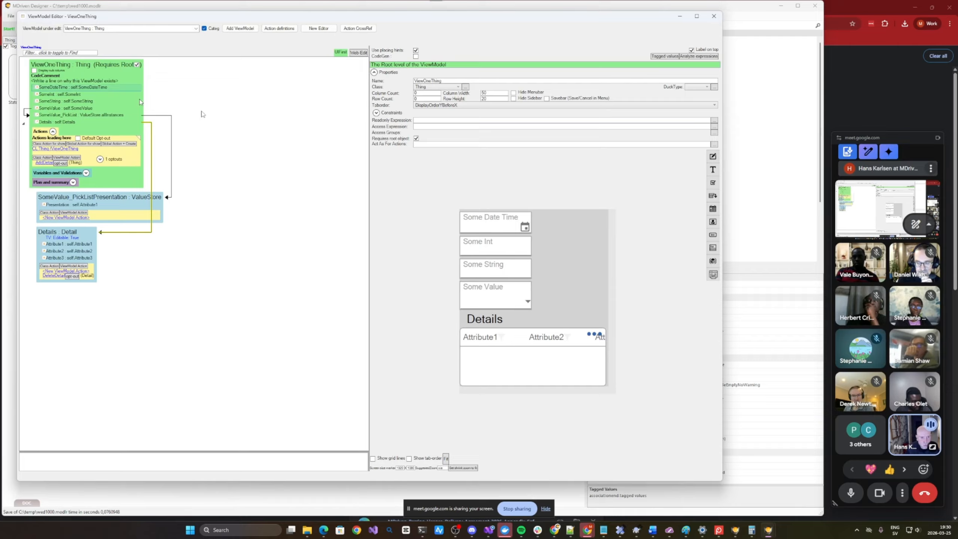
left_click(701, 57)
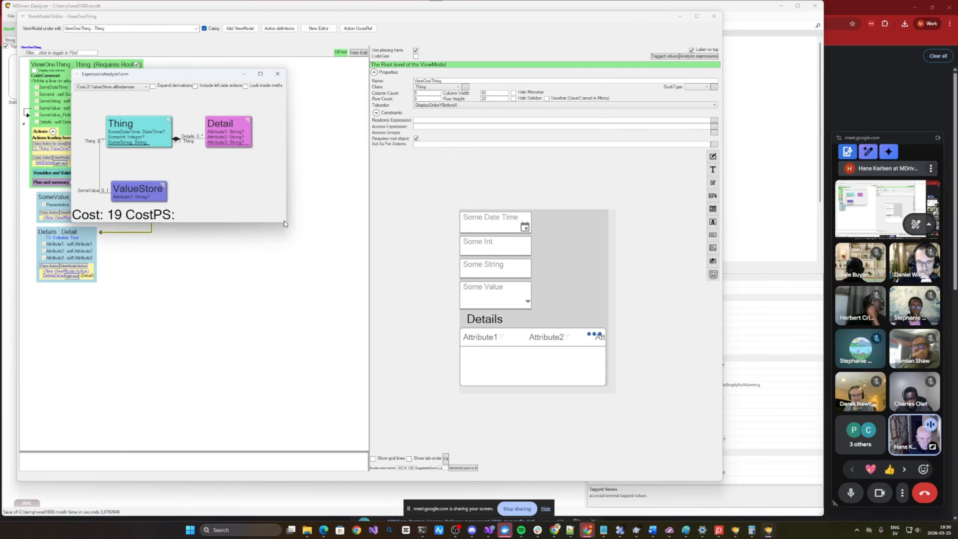
left_click_drag(283, 223, 591, 356)
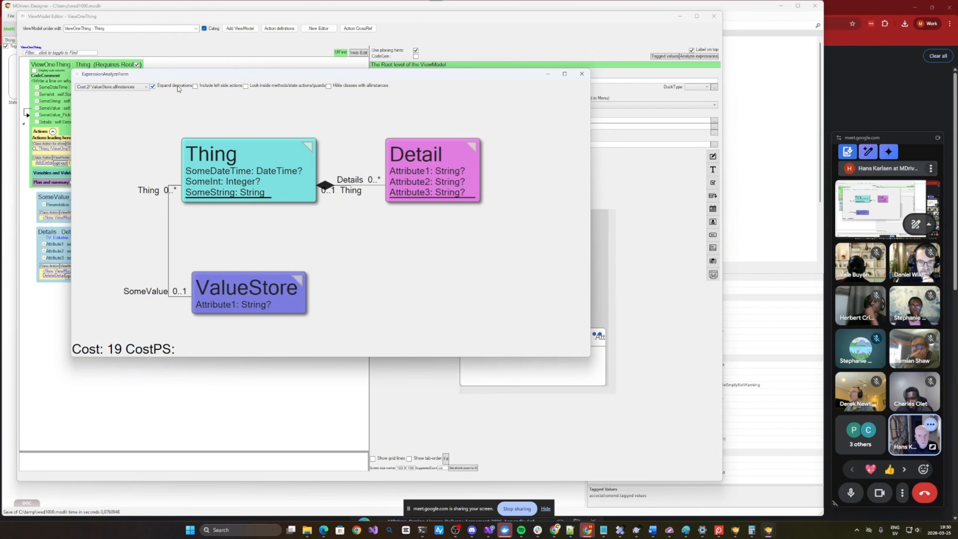
Step: Include left side actions, look inside methods, state actions and guards, highlight classes with allinstances, and enlarge the analysis window further
left_click(222, 87)
left_click(246, 86)
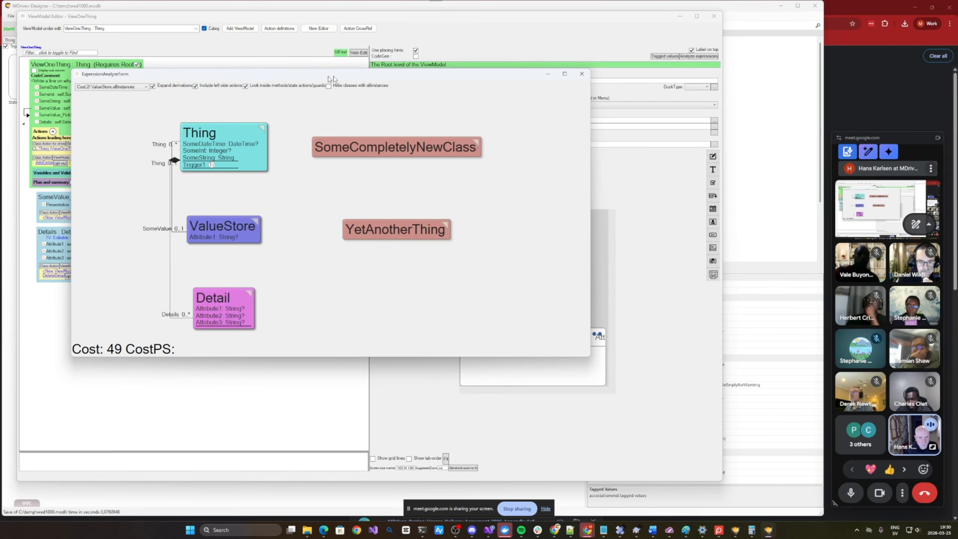
left_click(353, 86)
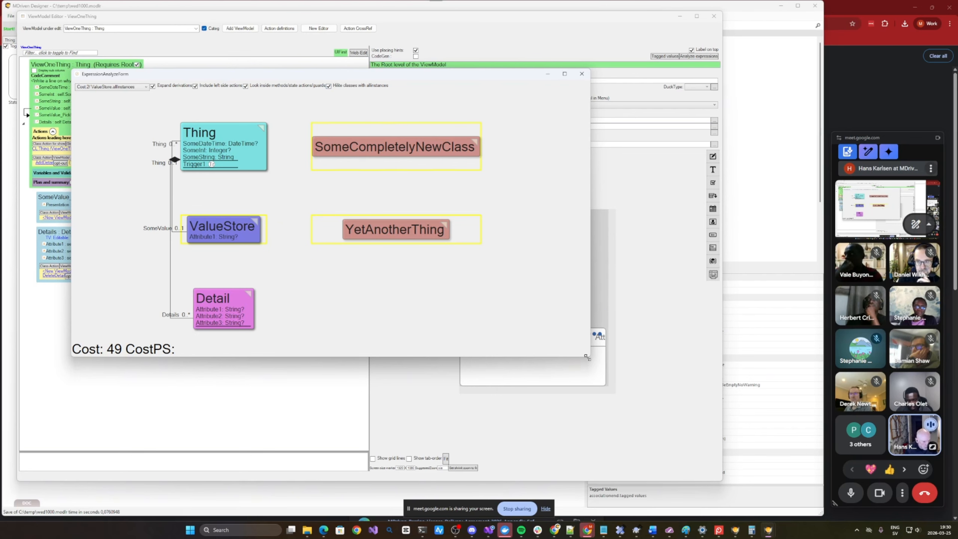
left_click_drag(591, 357, 717, 403)
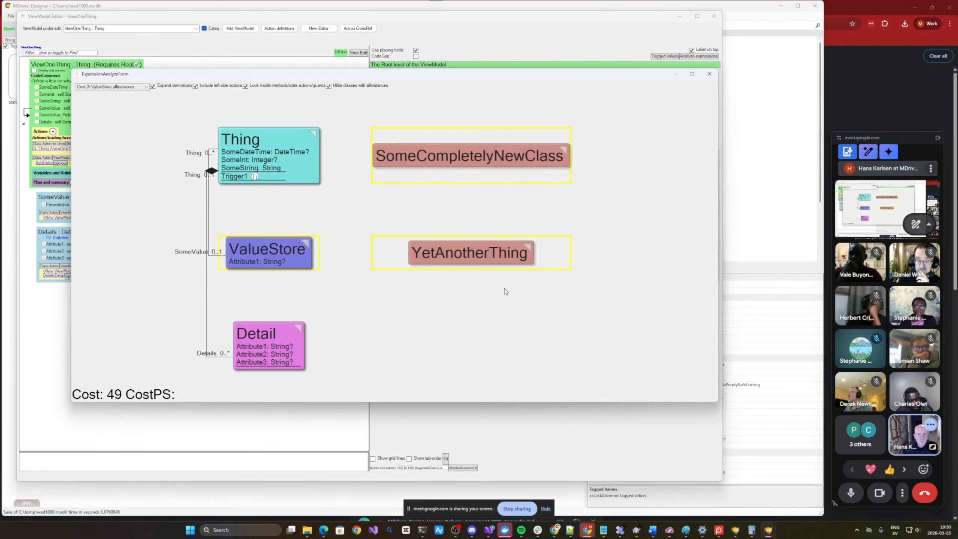
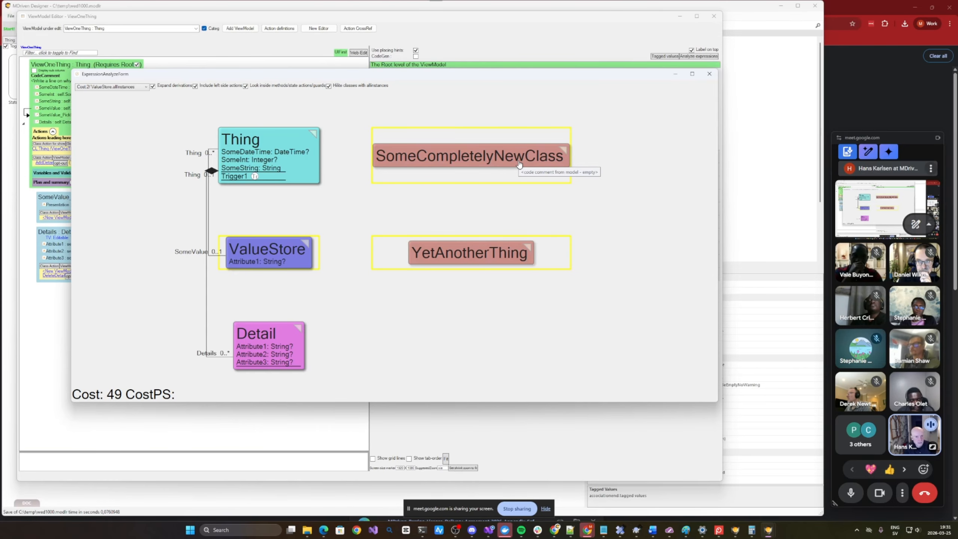
Step: Switch to the model designer window and open the Thing.State state diagram from the Thing class overview
left_click(491, 160)
key("super+Tab")
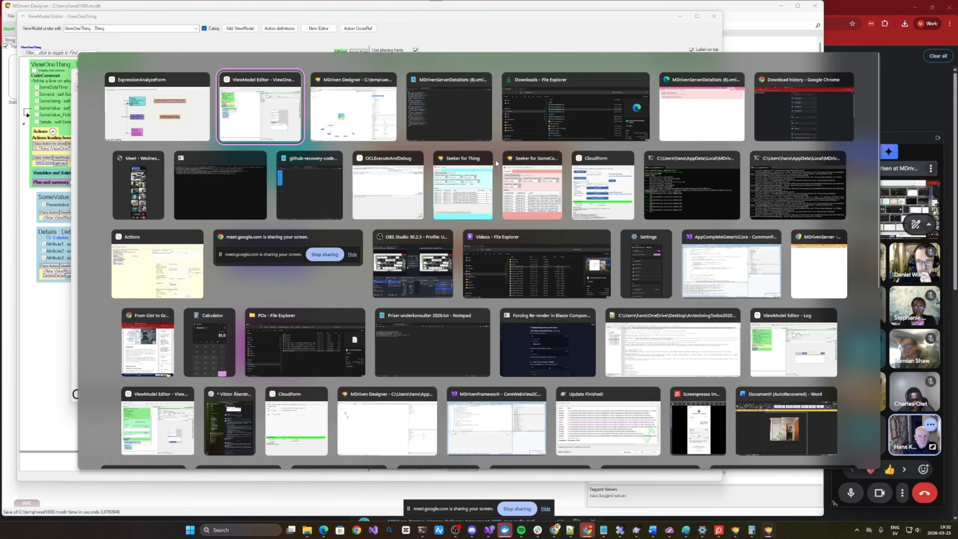
key("alt+Tab")
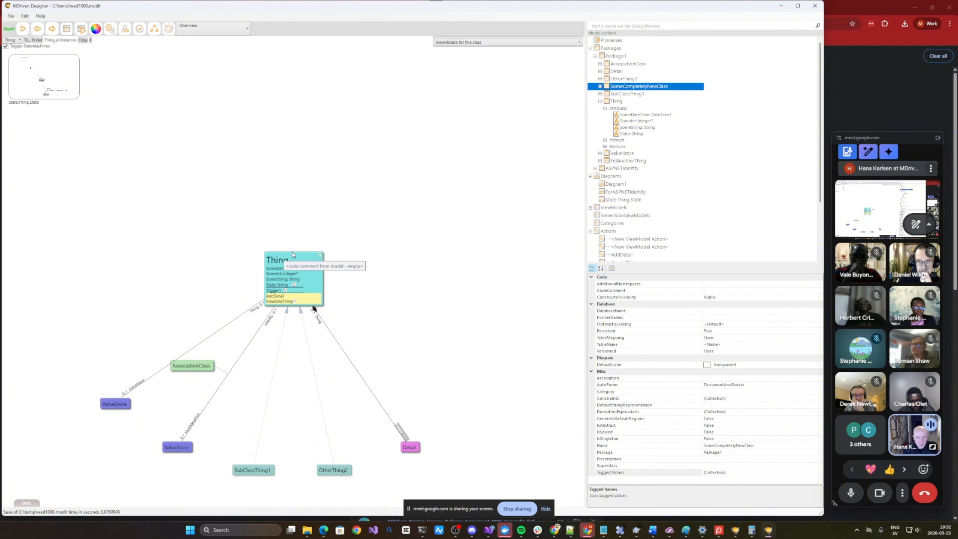
left_click(65, 74)
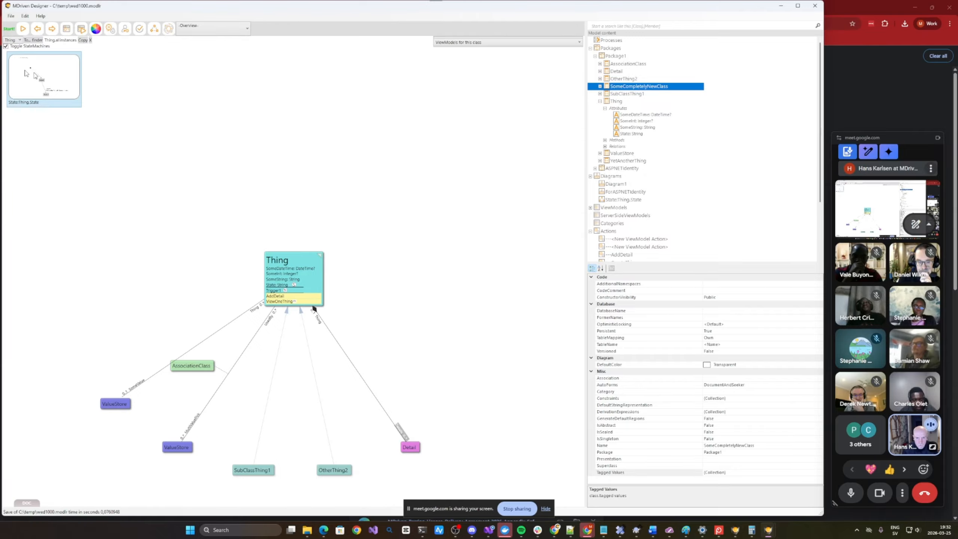
double_click(49, 77)
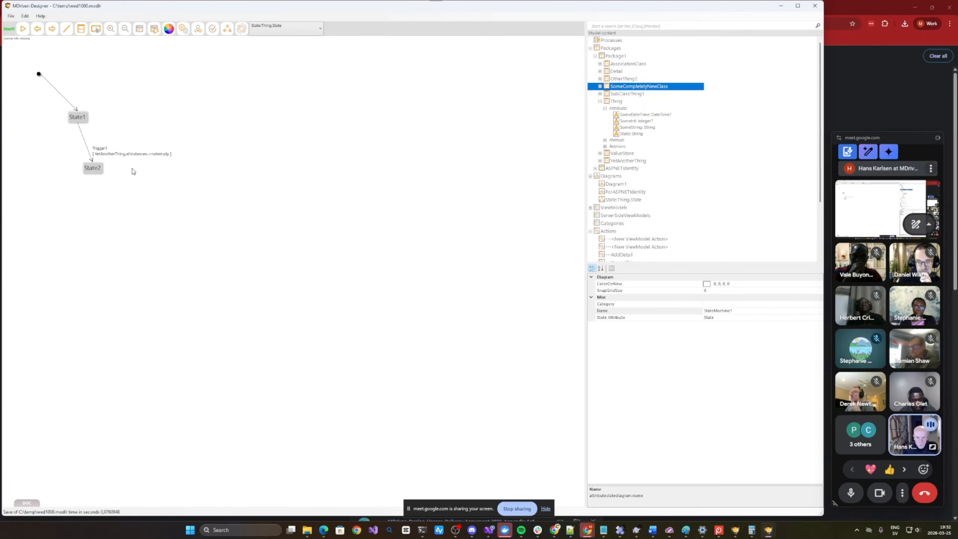
scroll(133, 169, "up", 3)
scroll(133, 170, "up", 1)
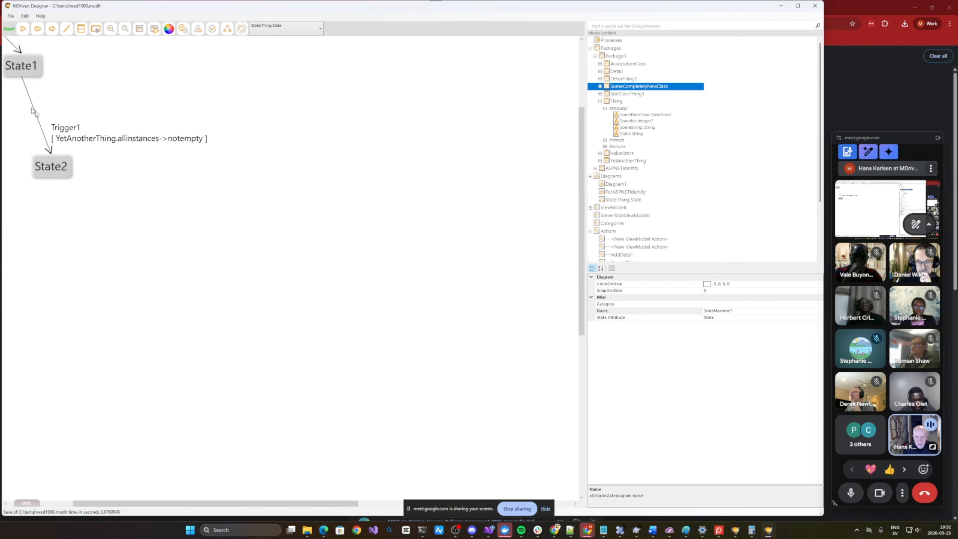
Step: Open the guard of the Trigger1 transition from State1 to State2 for editing and comment out its existing expression with --
left_click(114, 139)
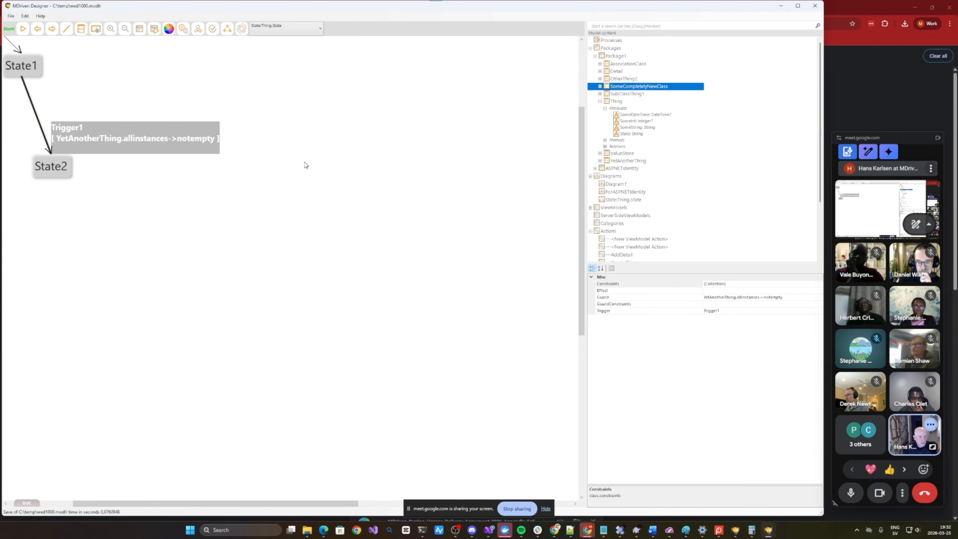
left_click(746, 298)
left_click(819, 298)
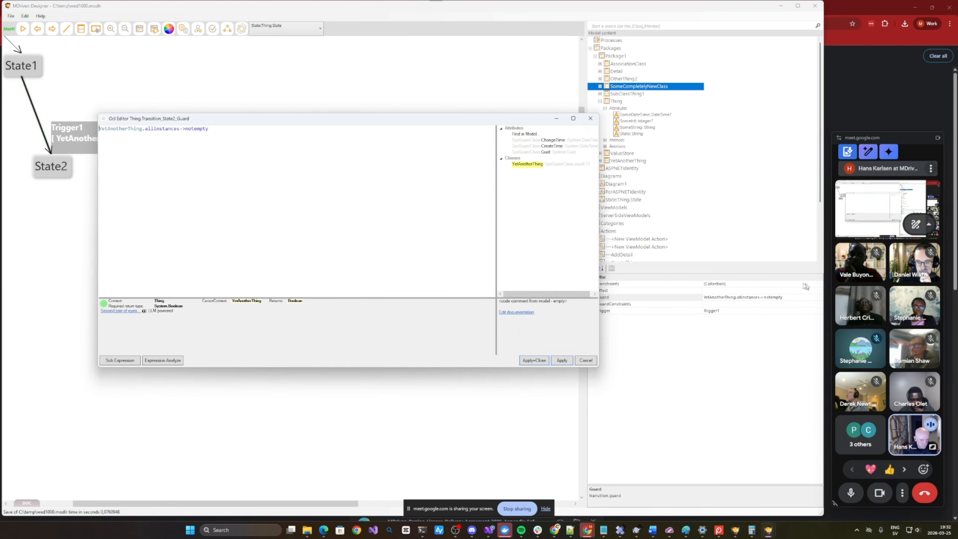
left_click_drag(247, 121, 250, 134)
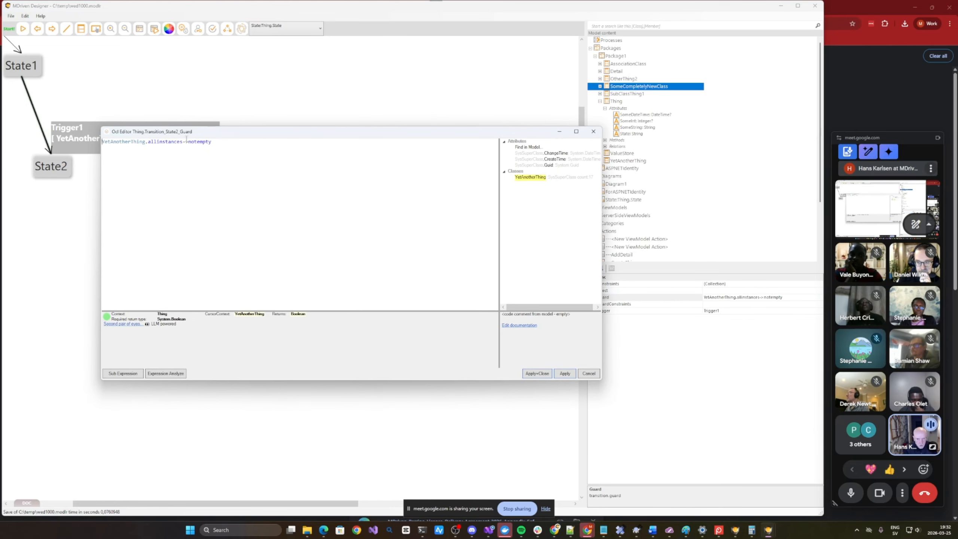
left_click(186, 142)
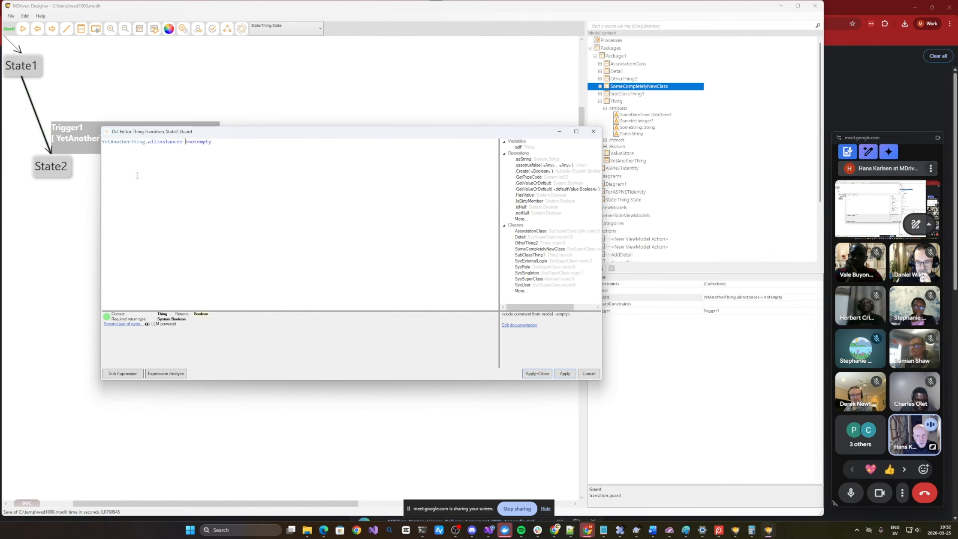
key("Home")
type("--")
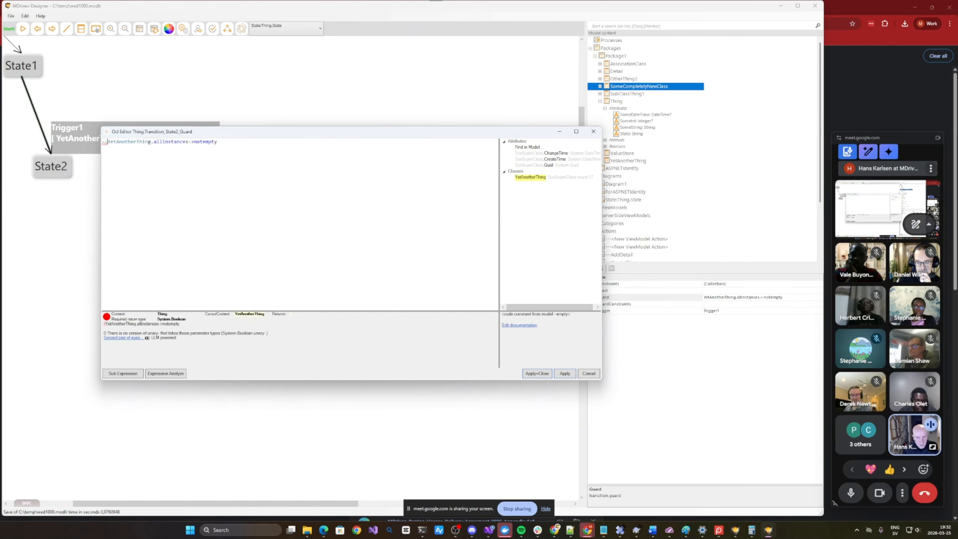
Step: Copy the class name YetAnotherThing from the commented guard onto a new line and append .PsEva to it
key("ctrl+shift+Right")
key("ctrl+shift+Right")
key("shift+Left")
key("ctrl+c")
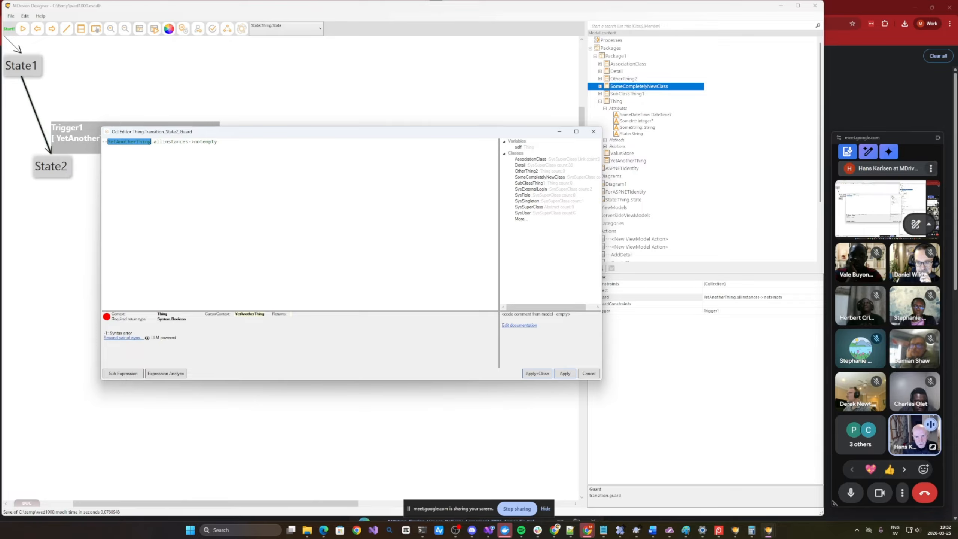
key("End")
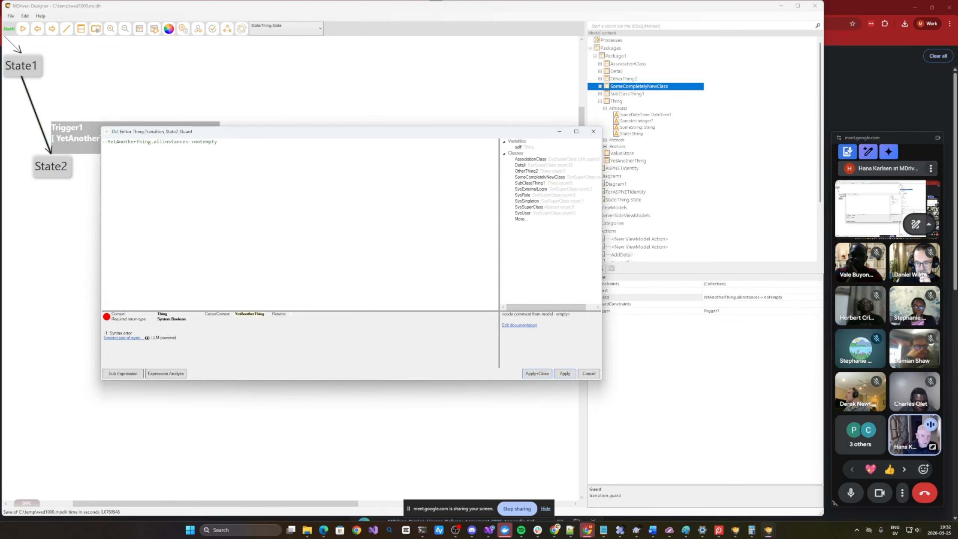
key("Return")
key("ctrl+v")
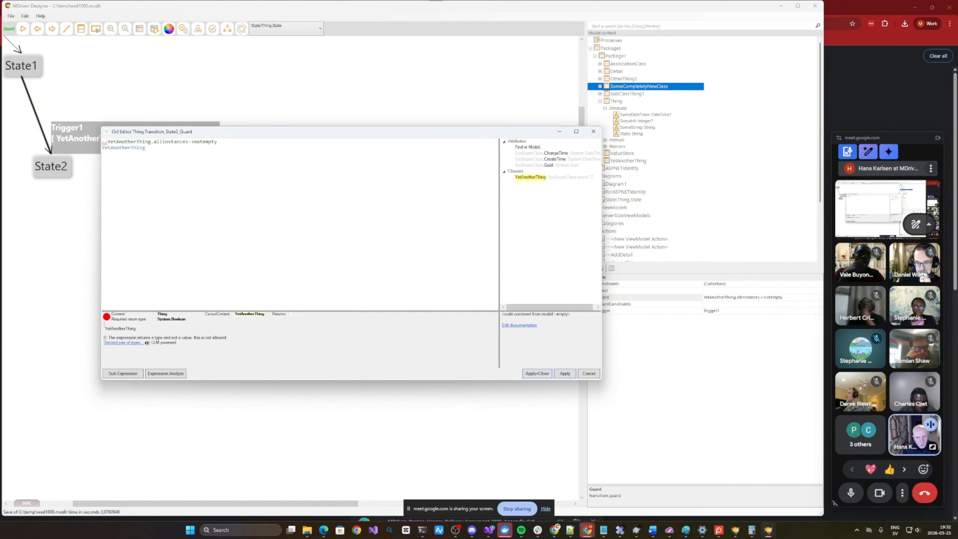
type(".Ps")
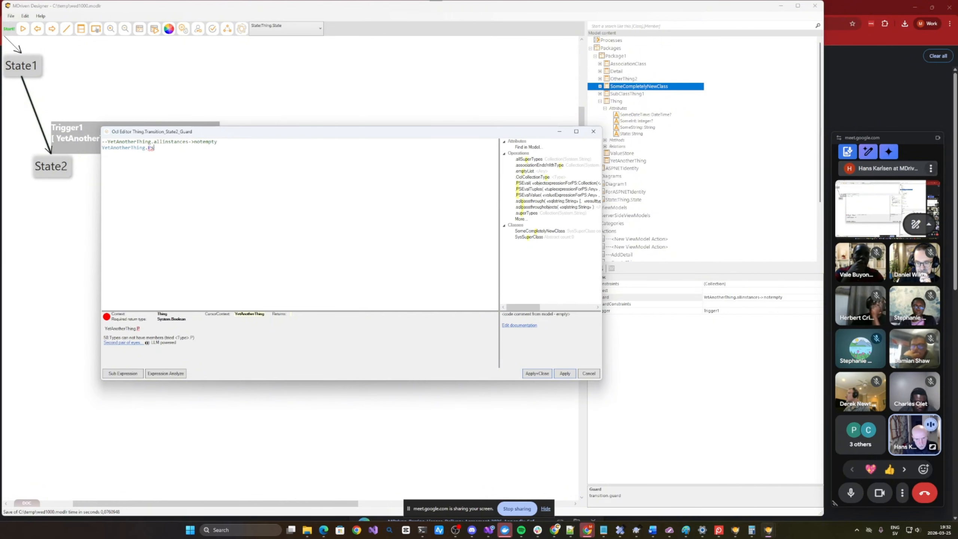
type("Eva")
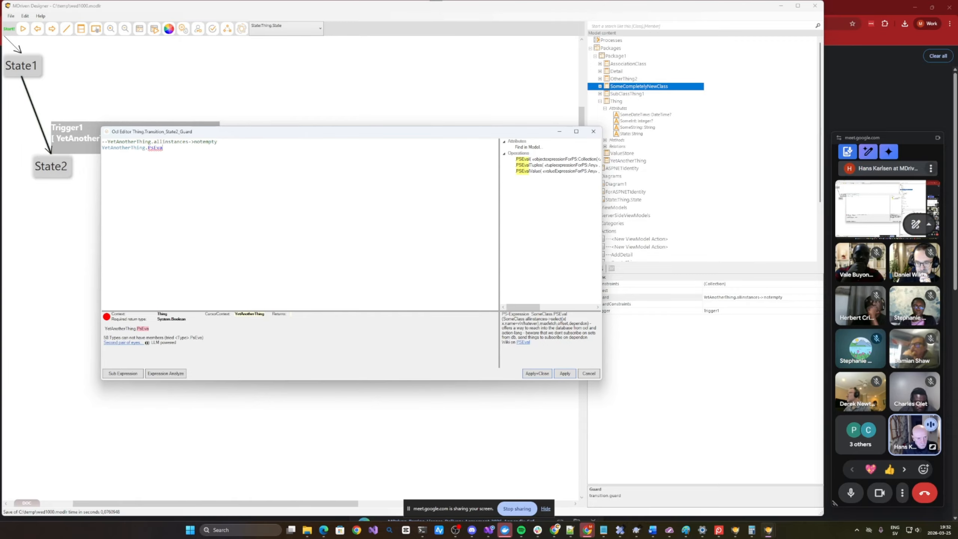
Step: Look up the PSEval operator's description and its online documentation page, then return to the guard expression
left_click(542, 160)
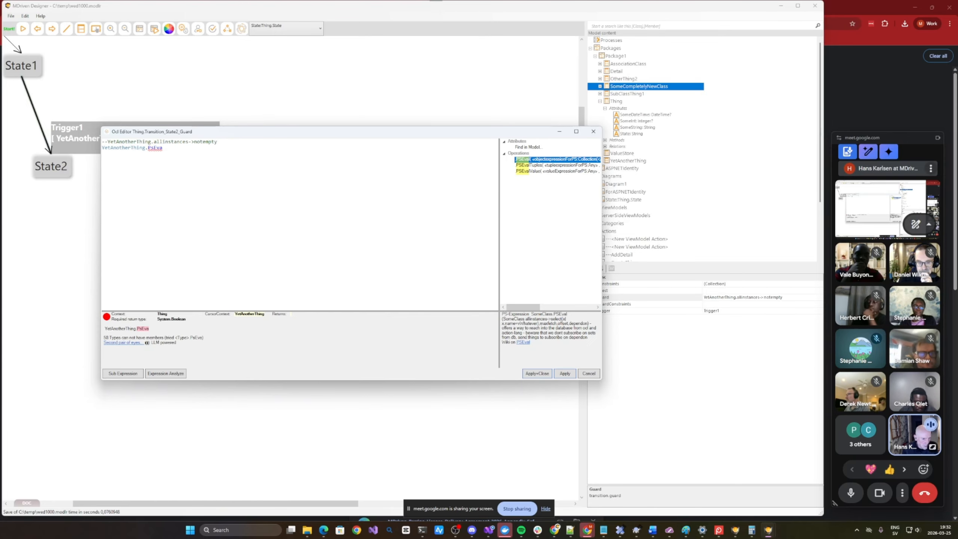
left_click_drag(496, 327, 468, 328)
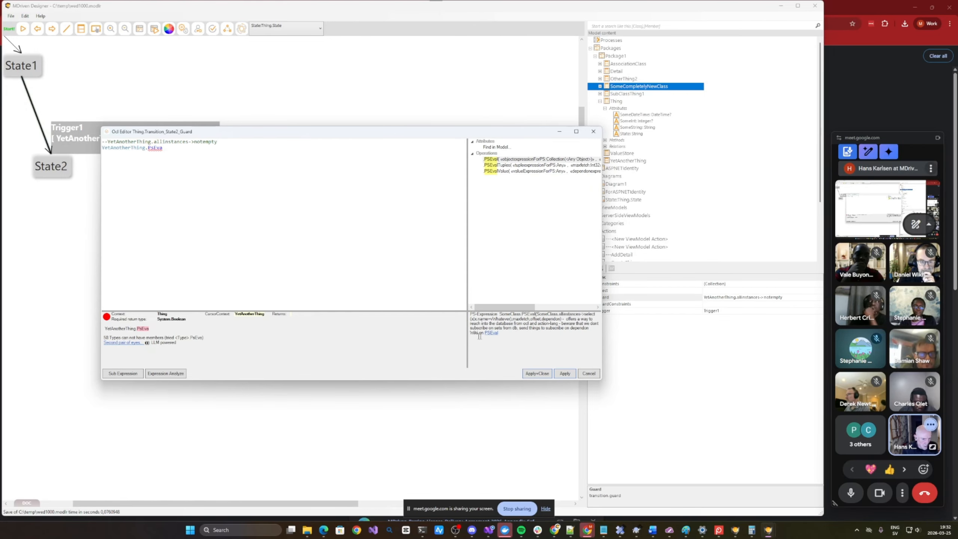
left_click(492, 333)
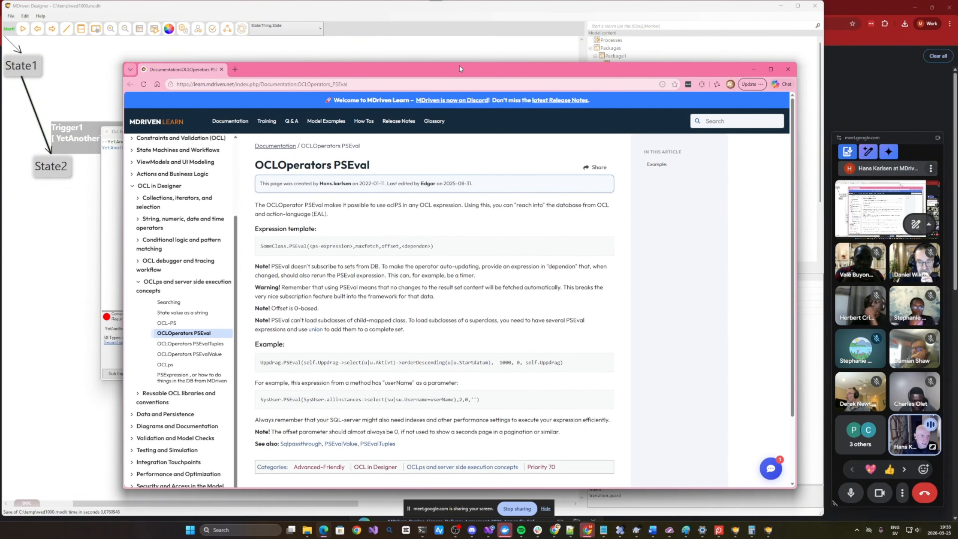
left_click_drag(459, 68, 0, 53)
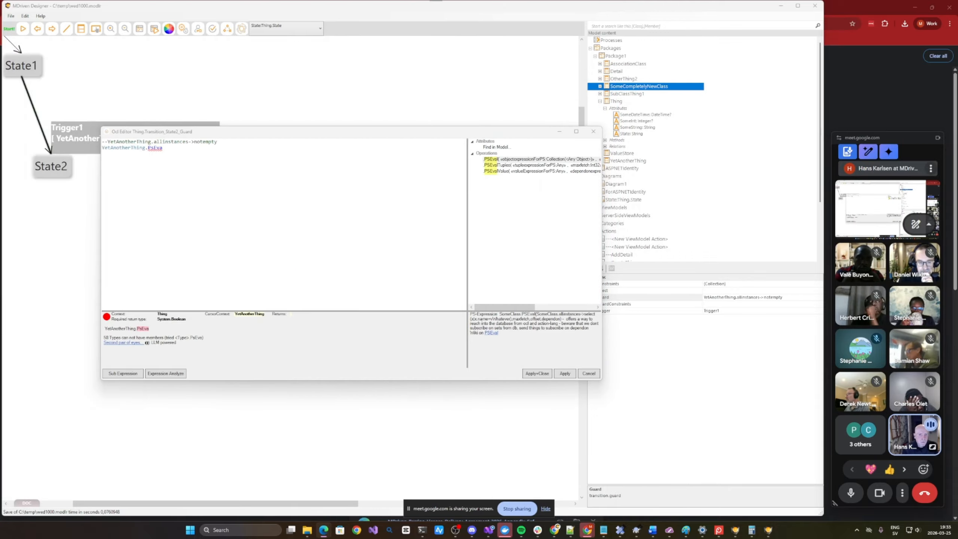
left_click(194, 133)
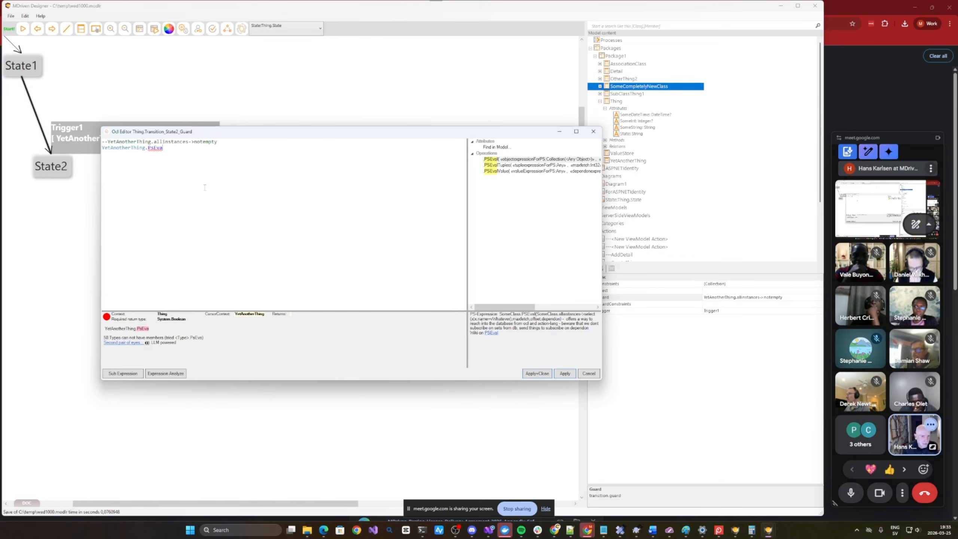
Step: Complete the PsEval call and copy YetAnotherThing.allinstances from the commented line in as its first argument
type("l")
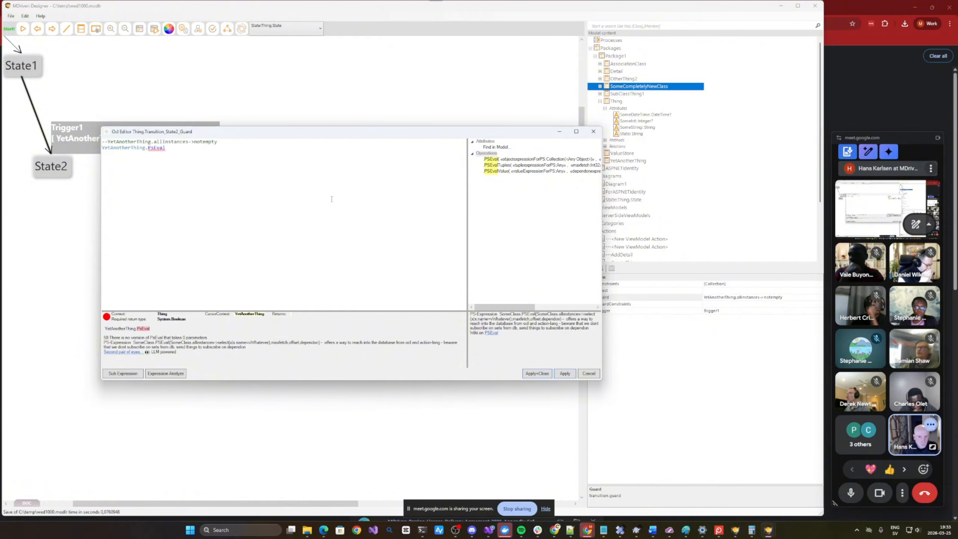
type("()")
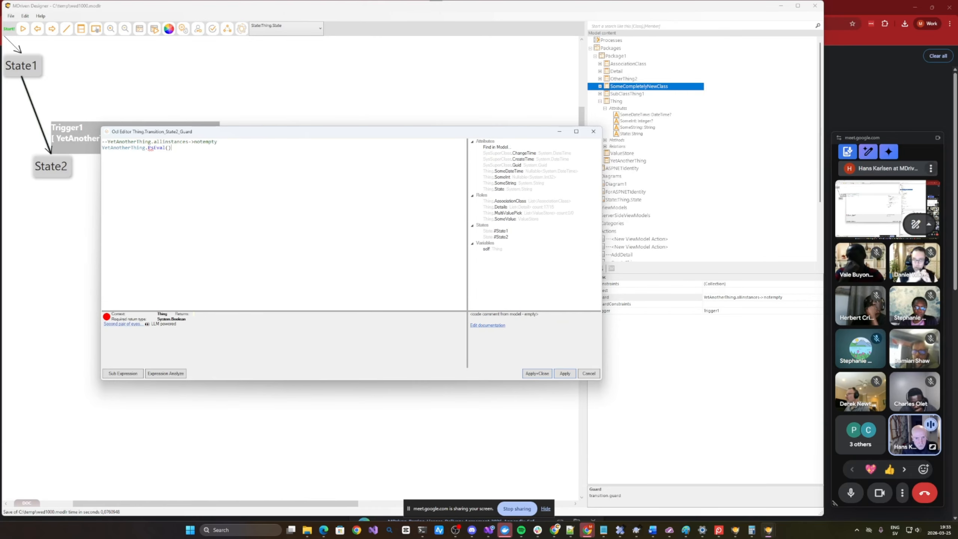
key("ctrl+Left")
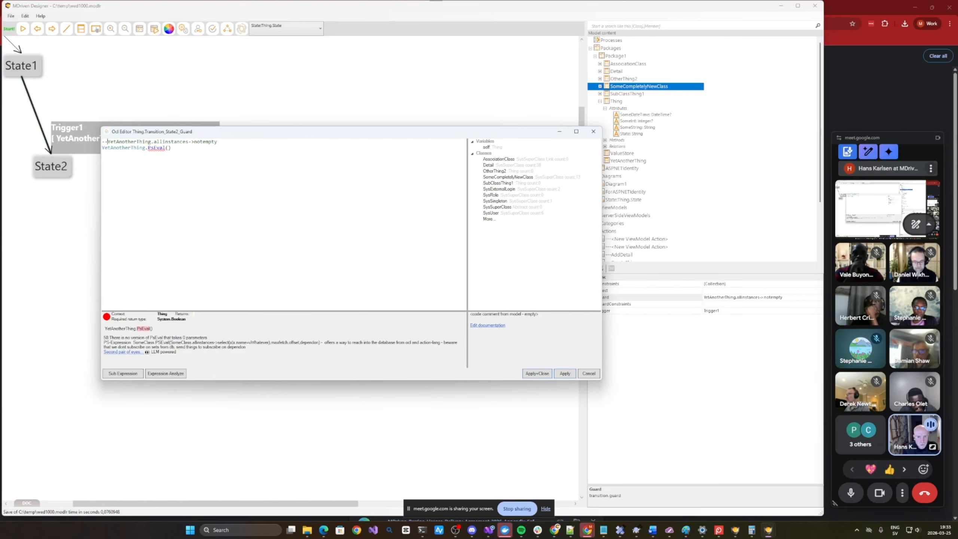
key("ctrl+shift+Right")
key("ctrl+shift+Right")
key("ctrl+shift+Right")
key("ctrl+c")
key("Down")
key("Left")
key("ctrl+v")
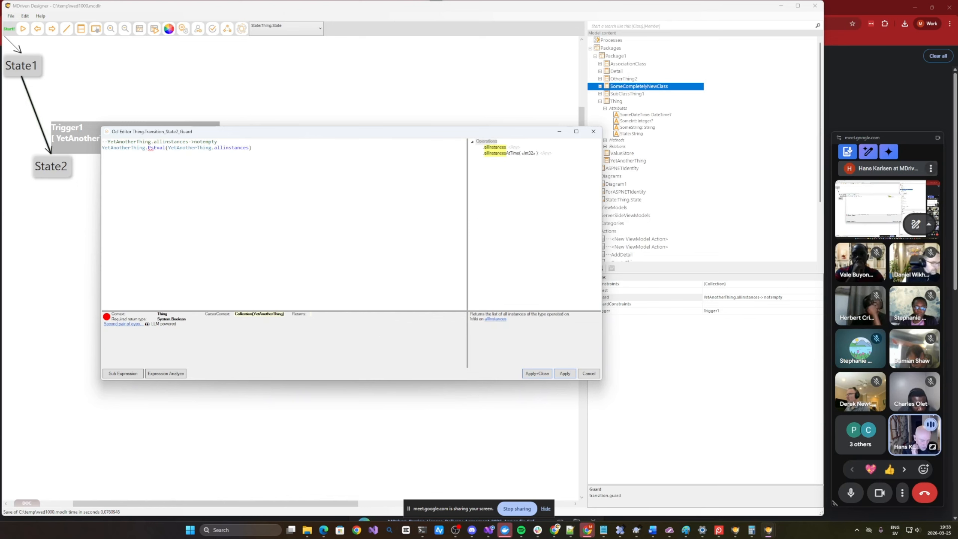
Step: Add the PsEval arguments 2 for maxfetch, 0 for offset and '' for dependon, and end the expression with ->notempty
type(",")
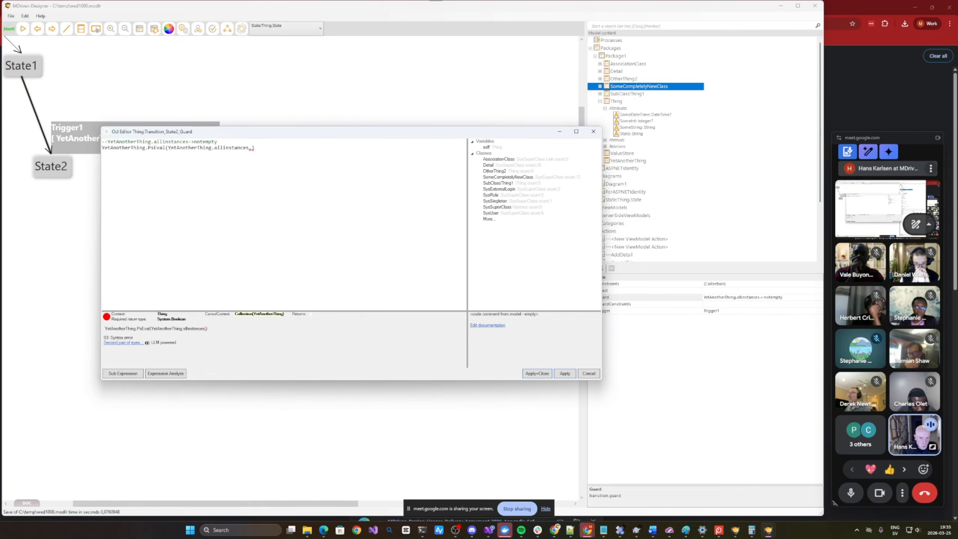
type("2,")
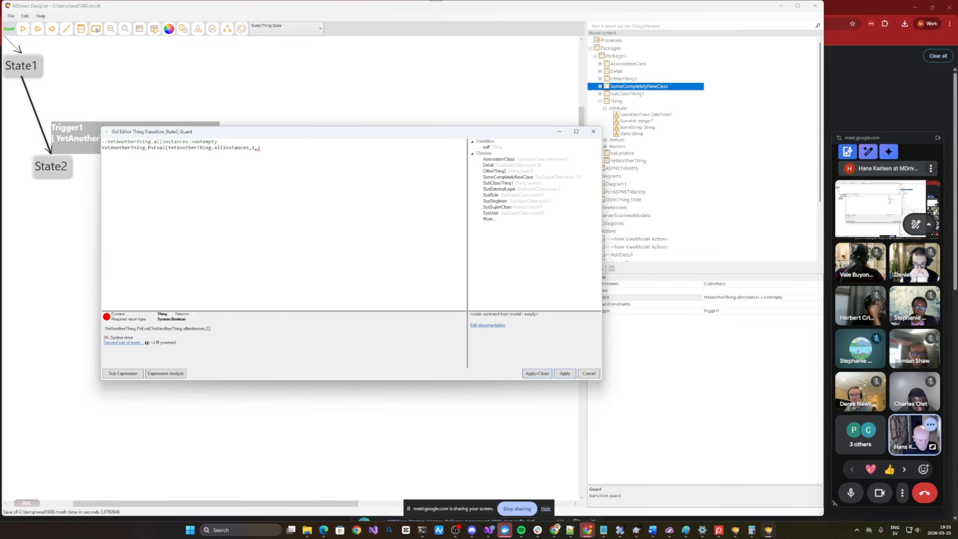
type("0")
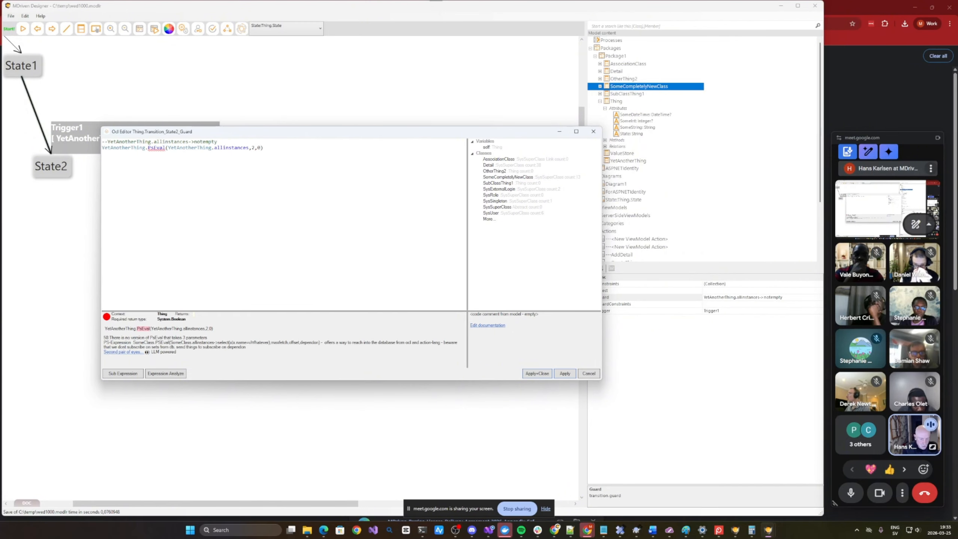
type(",")
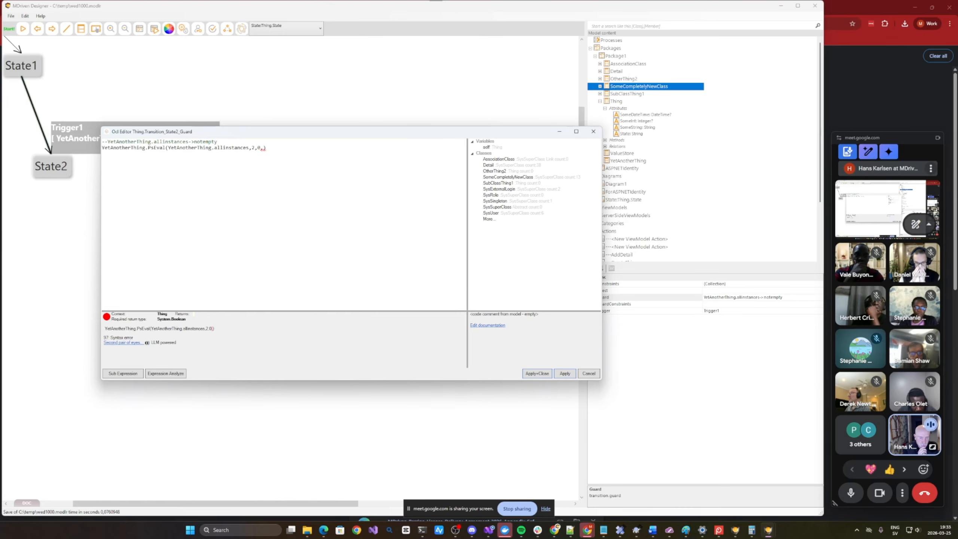
type("''")
key("End")
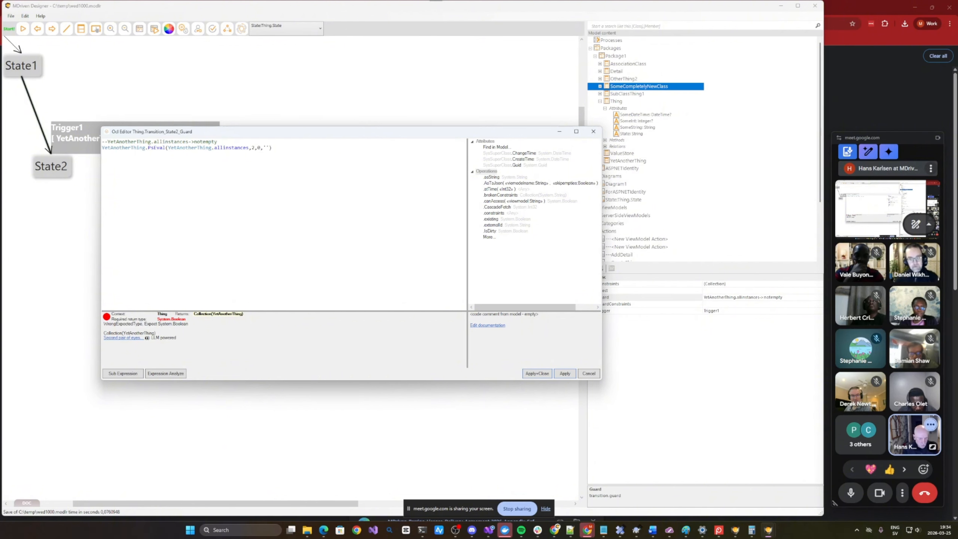
type("->")
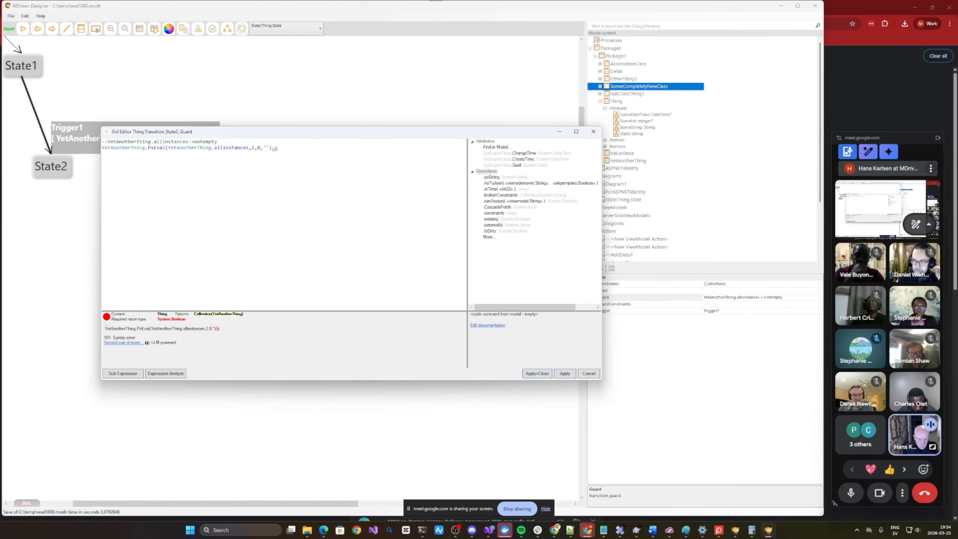
type("notempty")
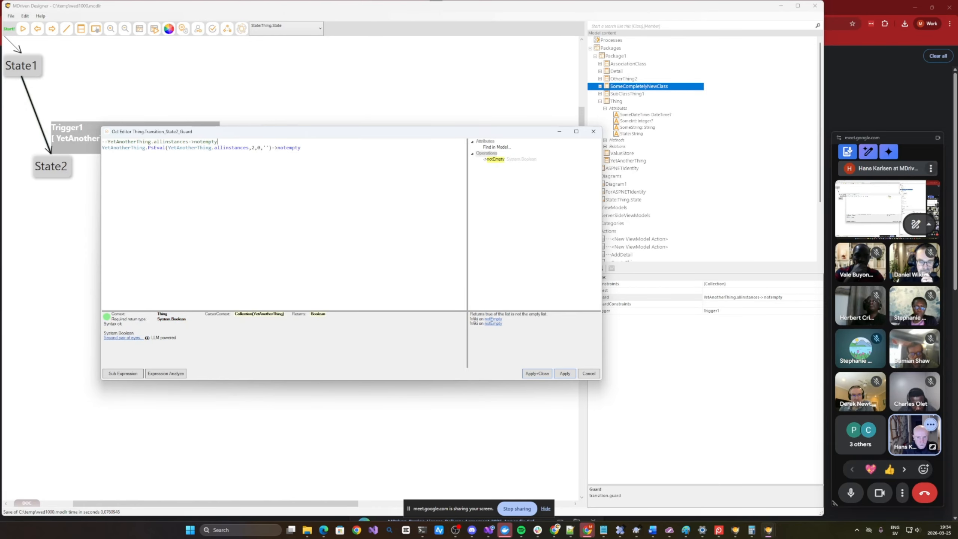
key("Home")
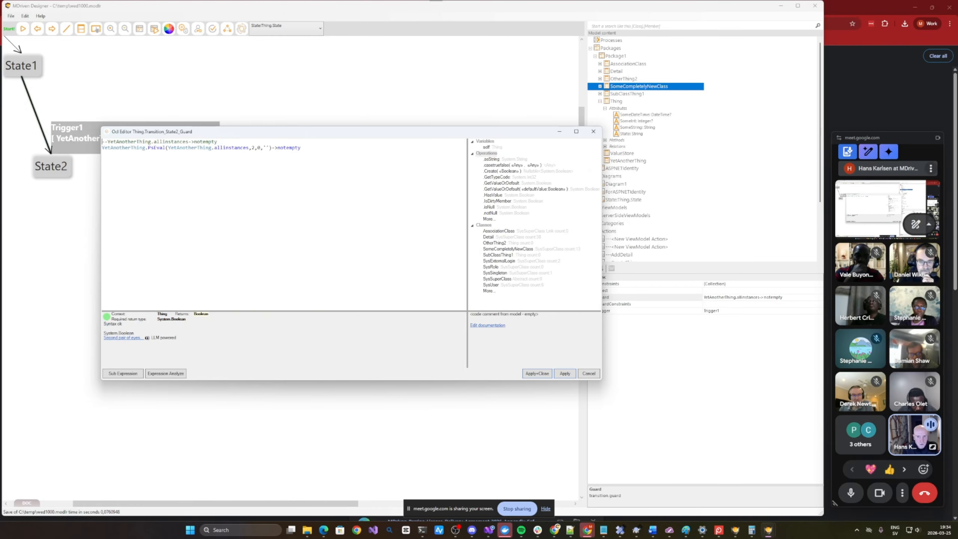
key("ctrl+shift+Right")
key("ctrl+shift+Right")
key("ctrl+shift+Right")
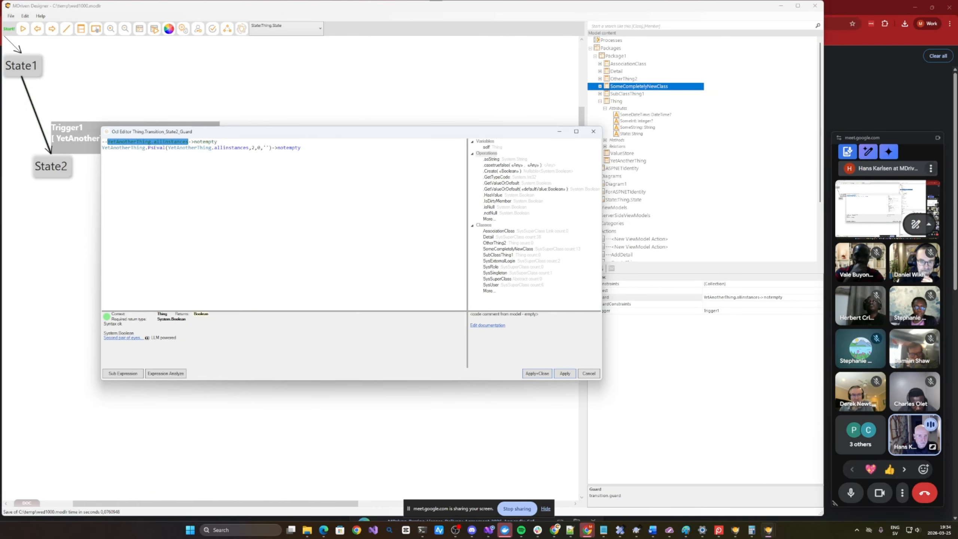
key("End")
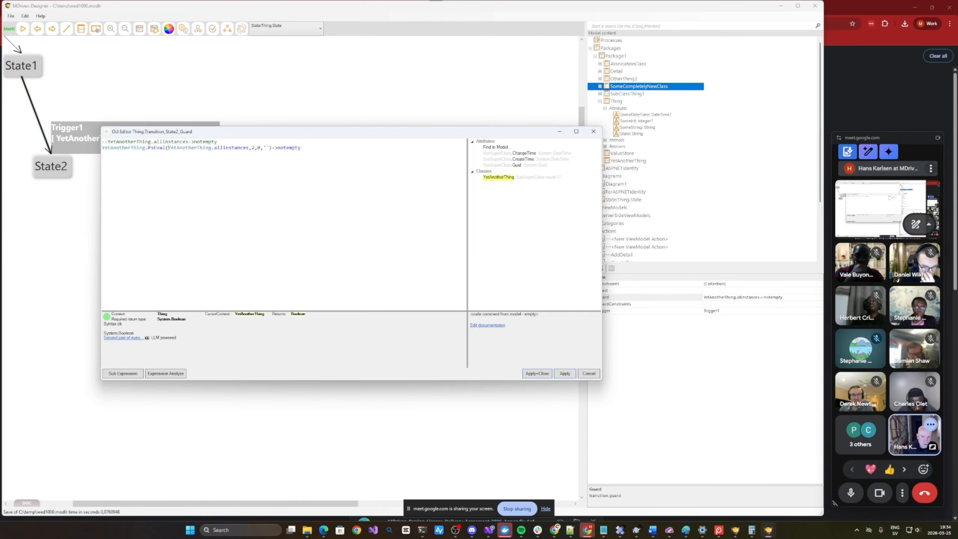
key("Down")
key("Home")
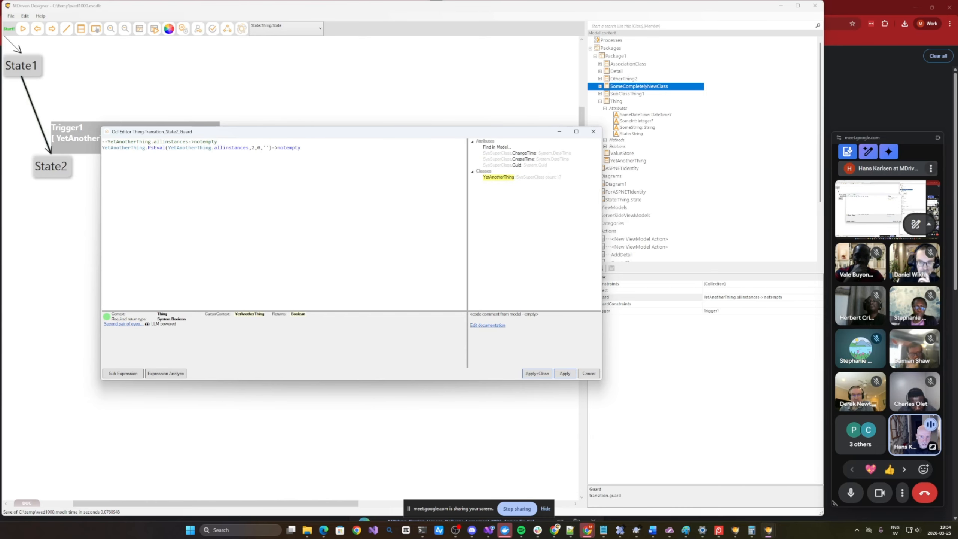
Step: Examine the arguments of the PsEval call against the PSEval operator's description, including the maxfetch parameter
key("ctrl+shift+Right")
key("ctrl+shift+Right")
key("ctrl+shift+Right")
key("ctrl+shift+Right")
key("ctrl+shift+Right")
key("ctrl+shift+Right")
key("Right")
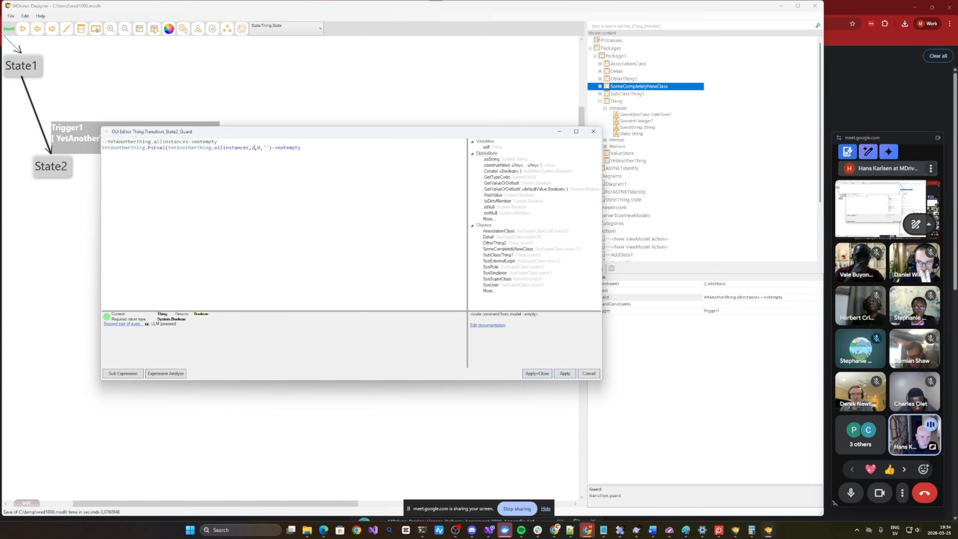
key("shift+Left")
key("ctrl+Left")
key("ctrl+Left")
key("ctrl+Left")
key("ctrl+Left")
key("ctrl+Left")
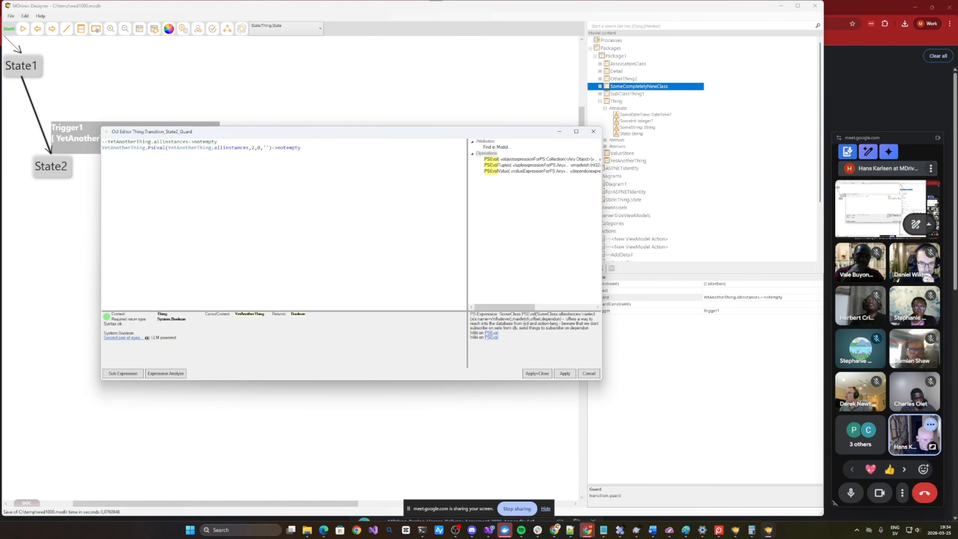
double_click(521, 319)
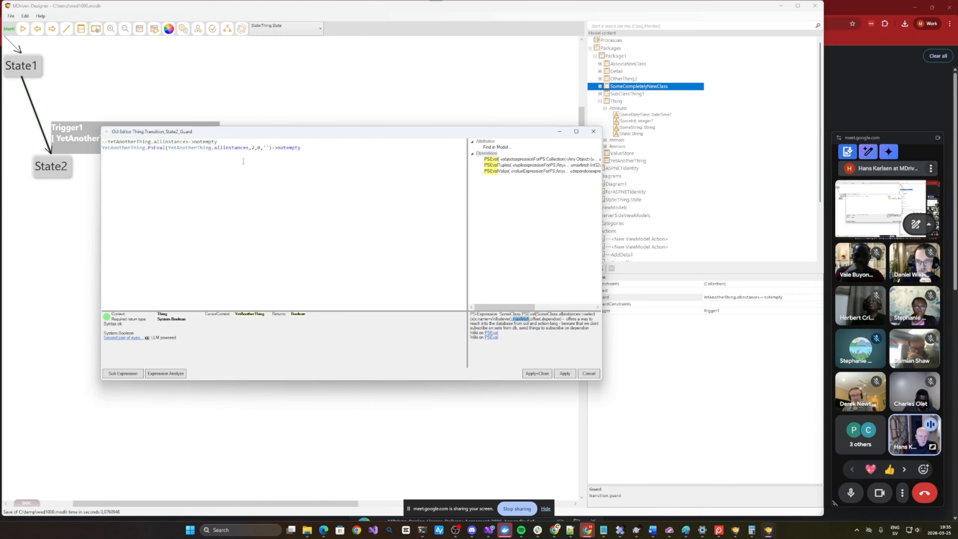
Step: Replace the PsEval call's empty dependon argument with self.State, then apply the guard and close the OCL editor
double_click(157, 148)
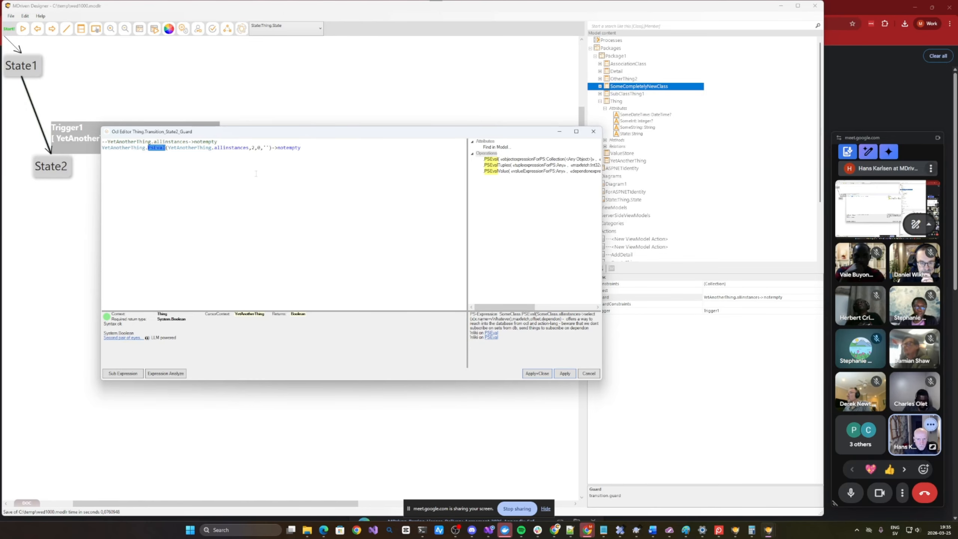
key("ctrl+Right")
key("ctrl+Right")
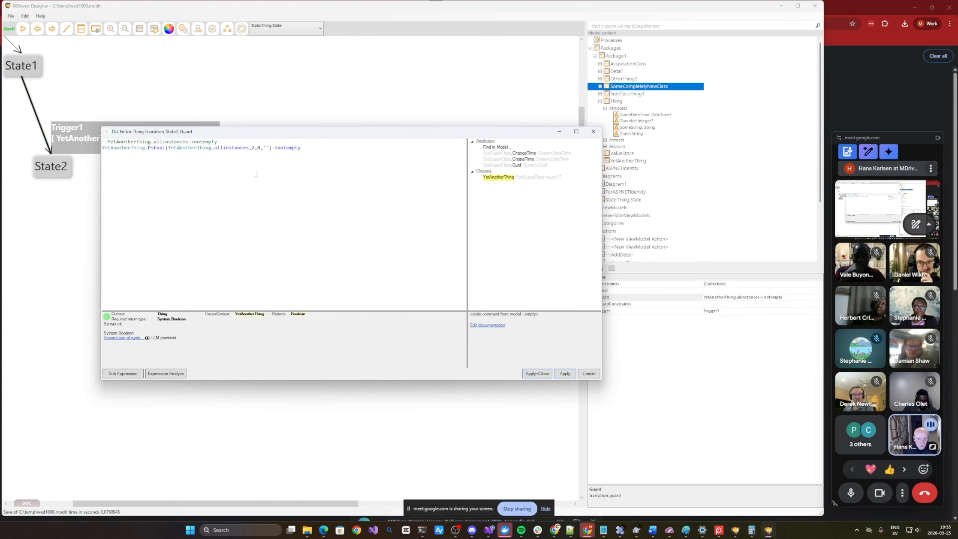
key("ctrl+Right")
key("ctrl+Right")
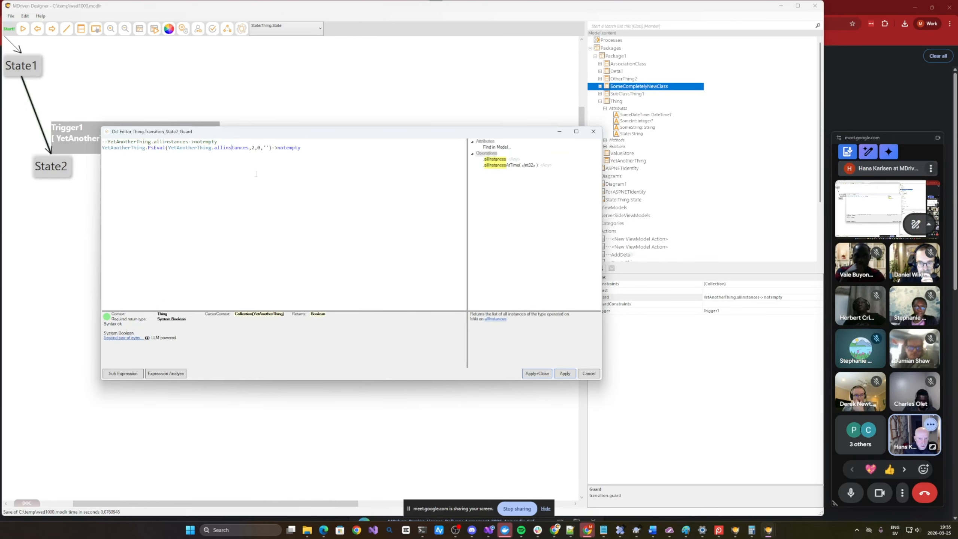
key("ctrl+Right")
key("ctrl+Right")
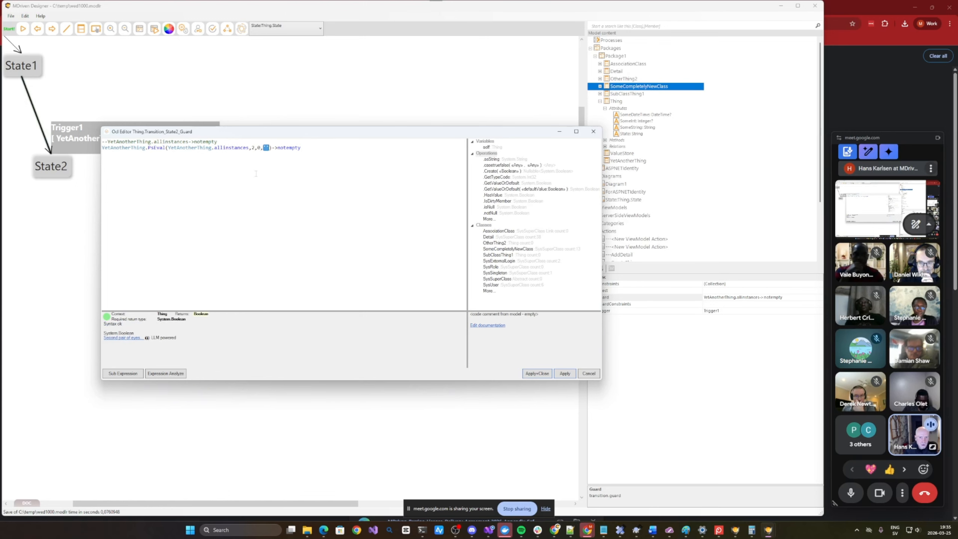
key("Delete")
key("Delete")
type("self")
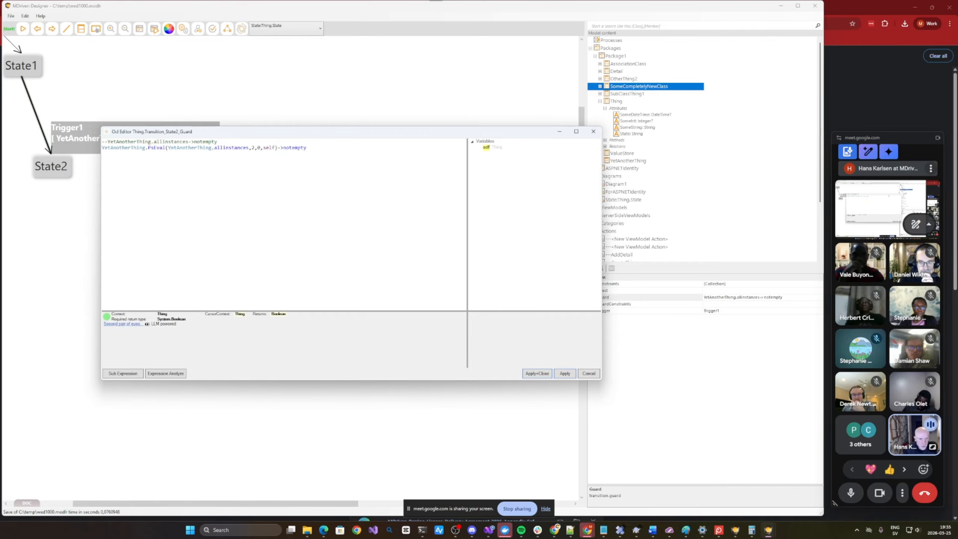
type(".")
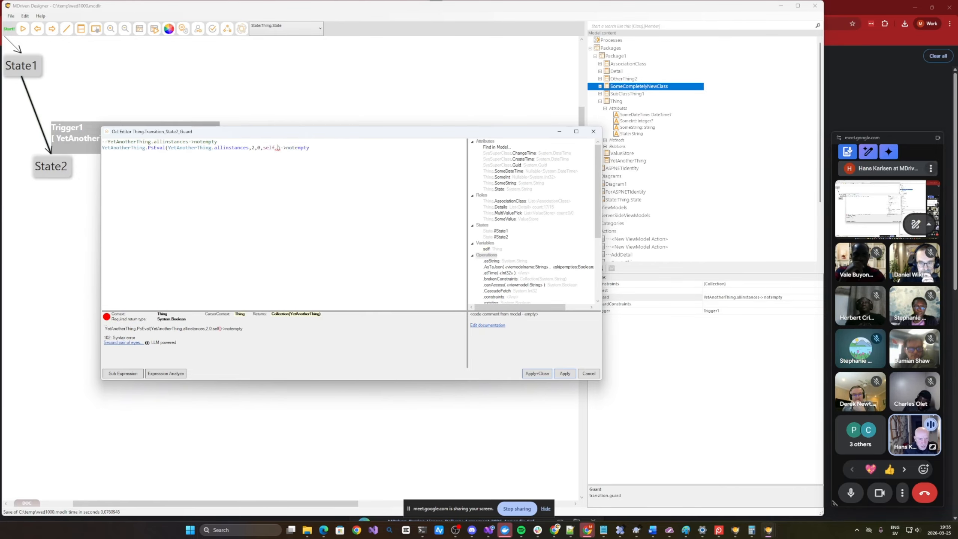
type("State")
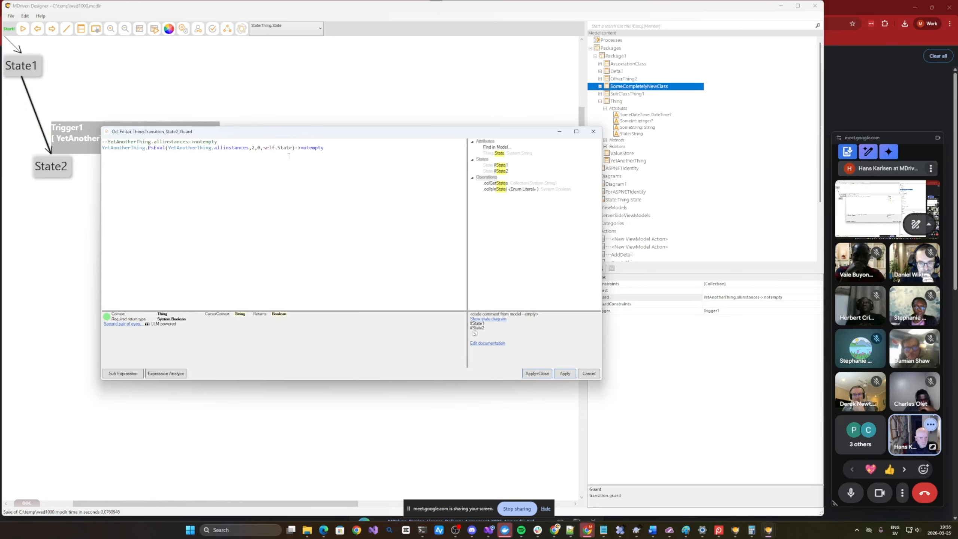
left_click_drag(330, 134, 362, 141)
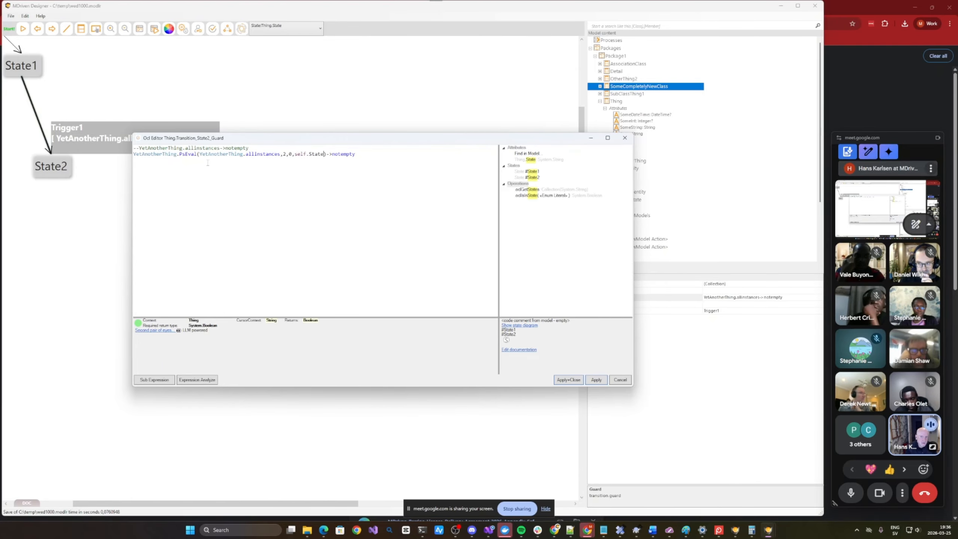
left_click(568, 380)
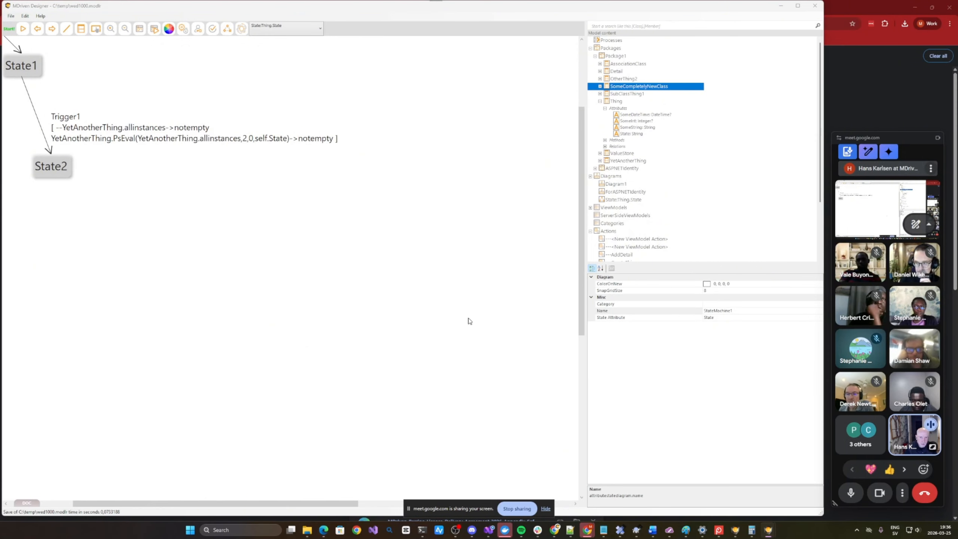
Step: Close the outdated expression analysis, rerun Analyze expressions from the ViewOneThing ViewModel editor, and enlarge the new analysis window
key("alt+Tab")
key("alt+Tab")
key("alt+Tab")
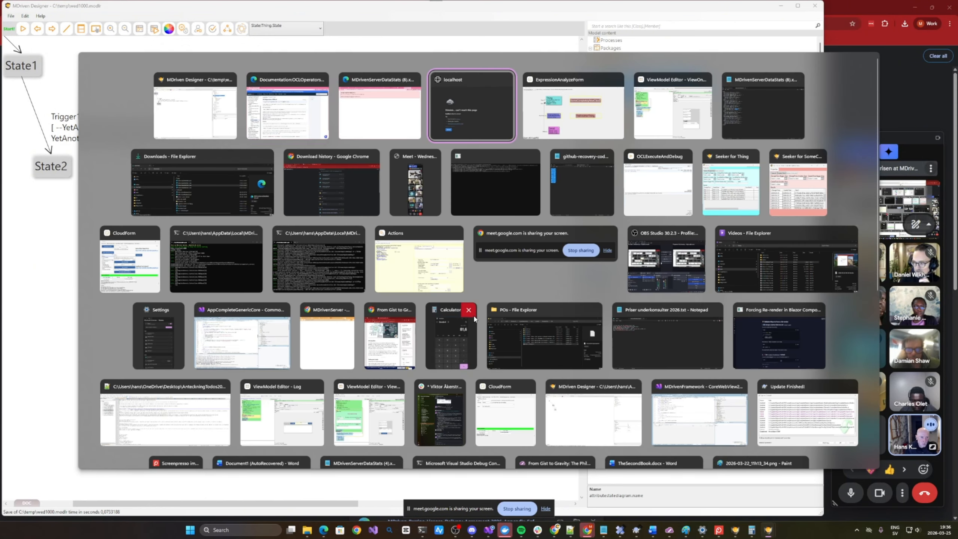
key("alt+Tab")
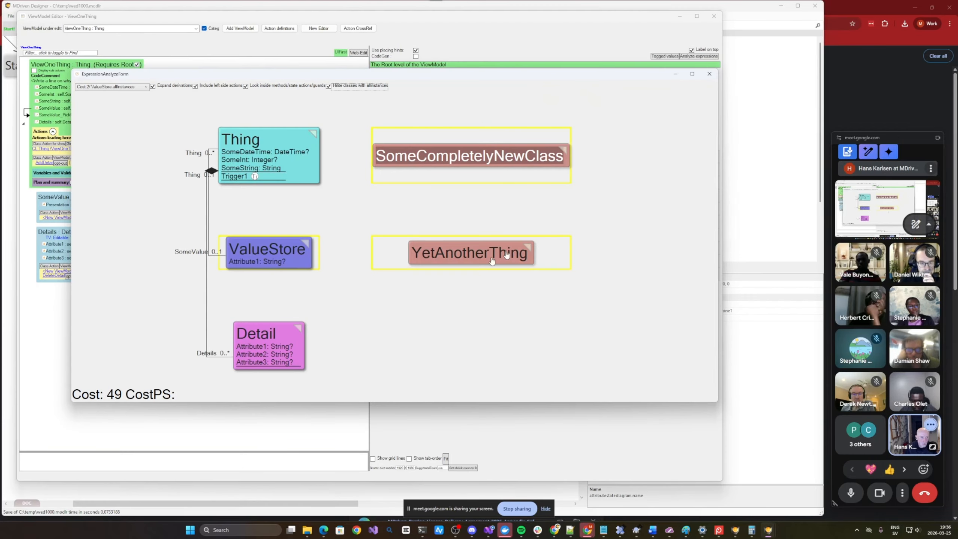
left_click(710, 74)
key("alt+Tab")
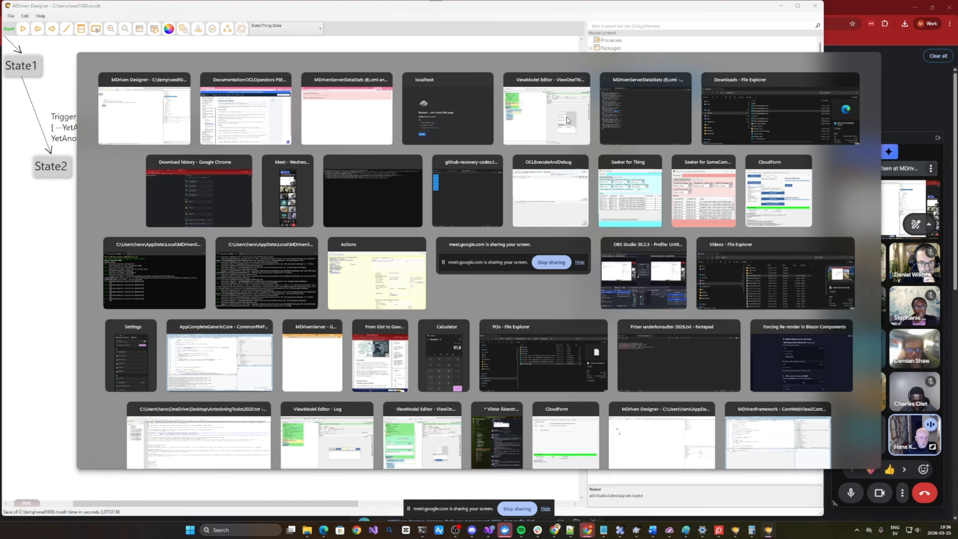
left_click(567, 120)
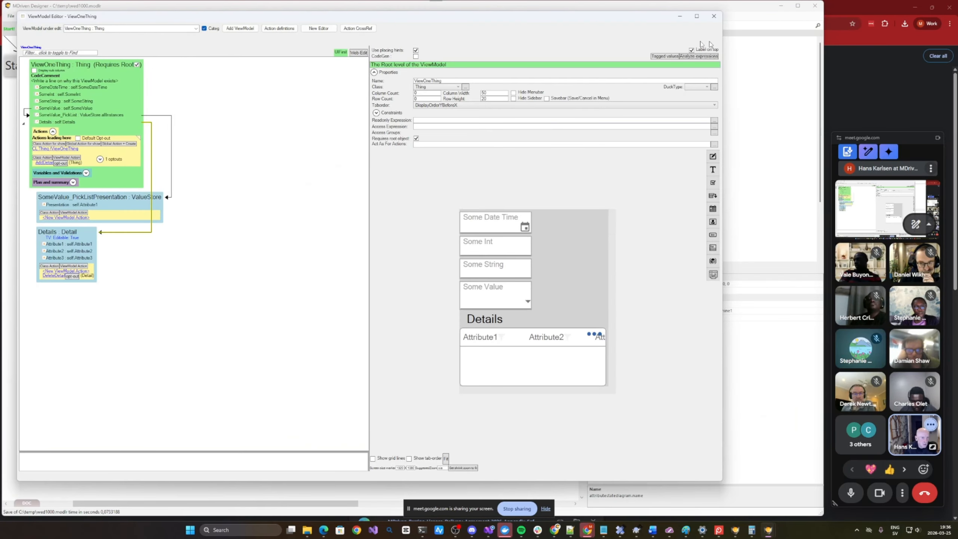
left_click(706, 57)
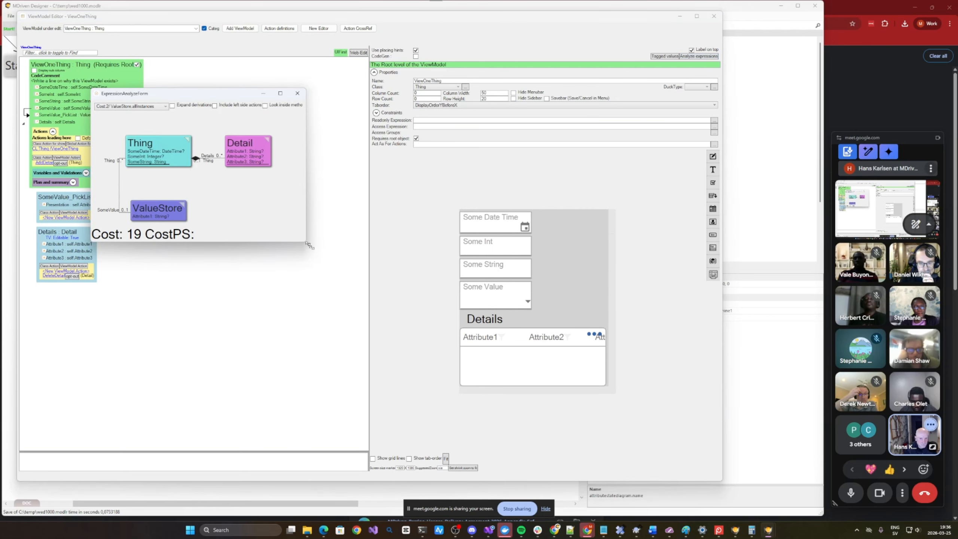
left_click_drag(305, 242, 603, 358)
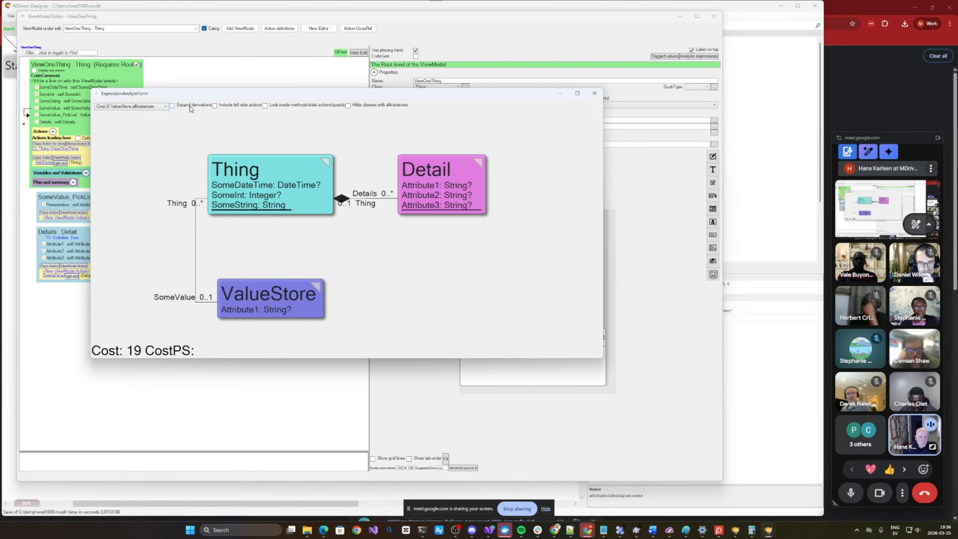
Step: Include left side actions, look inside methods/state actions/guards, and highlight classes with allinstances in the enlarged analysis
left_click(238, 106)
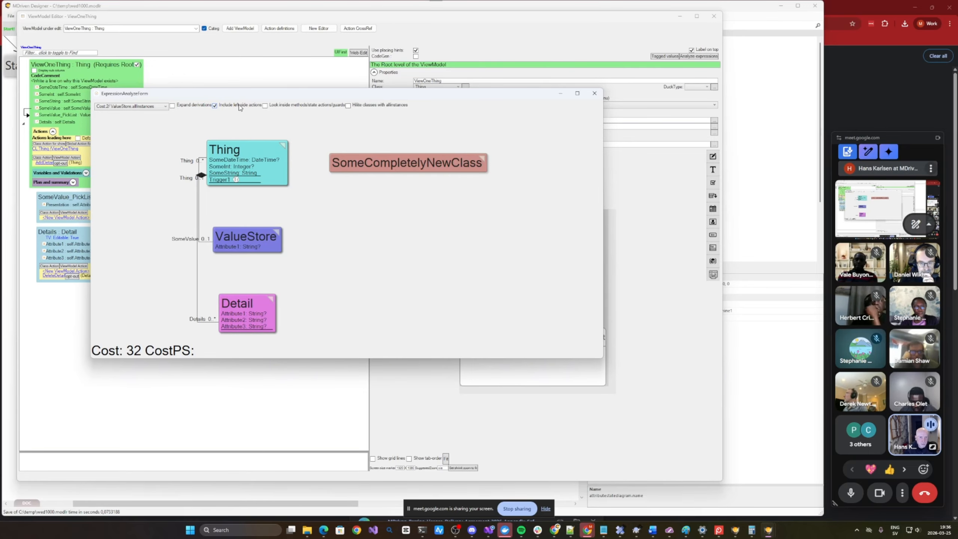
left_click(291, 105)
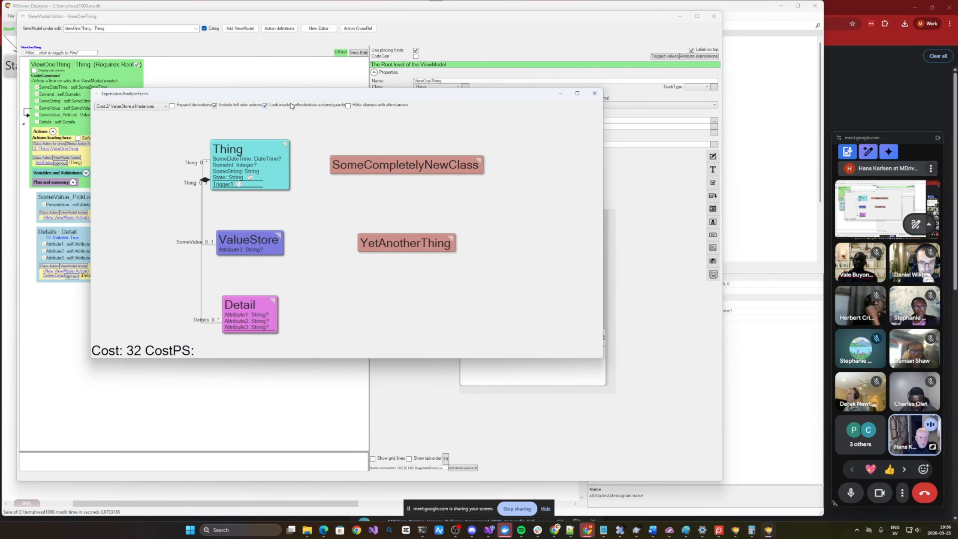
left_click(366, 107)
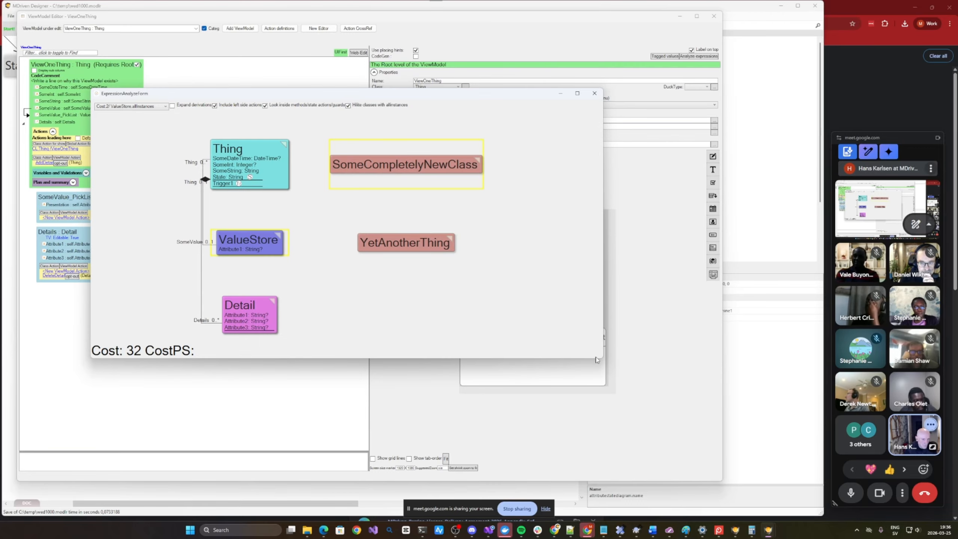
left_click_drag(601, 354, 735, 414)
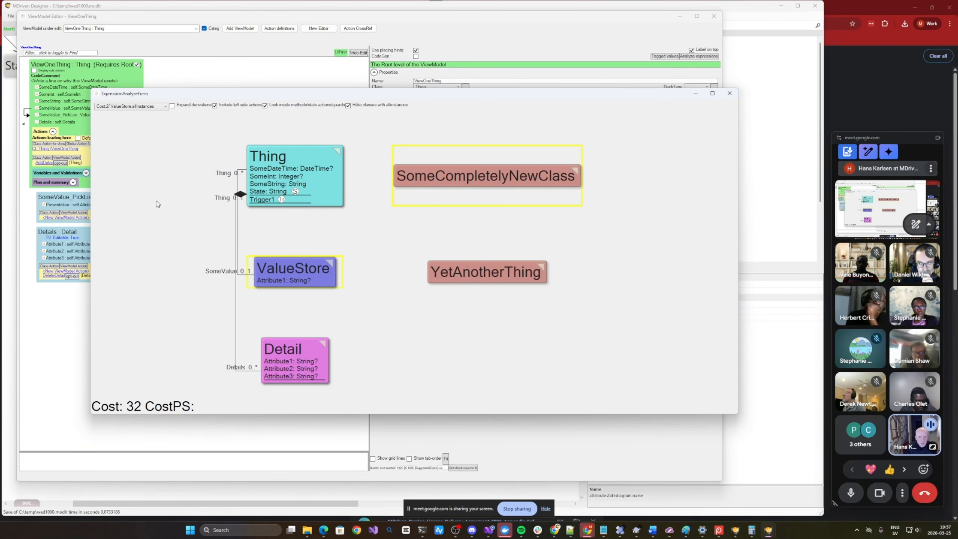
Step: Review the list of individual expression costs and the CostPS figure in the ViewOneThing analysis
left_click(146, 107)
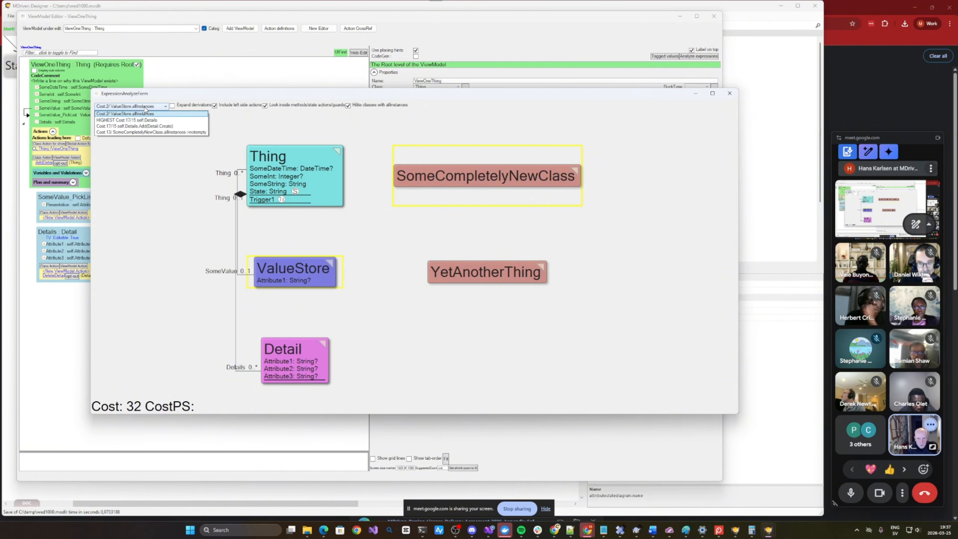
left_click(146, 110)
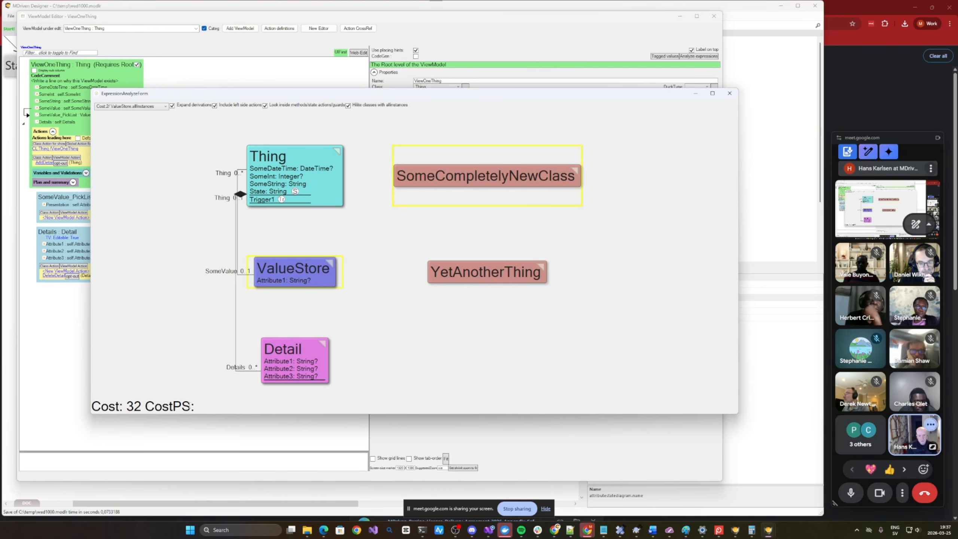
left_click_drag(192, 406, 173, 406)
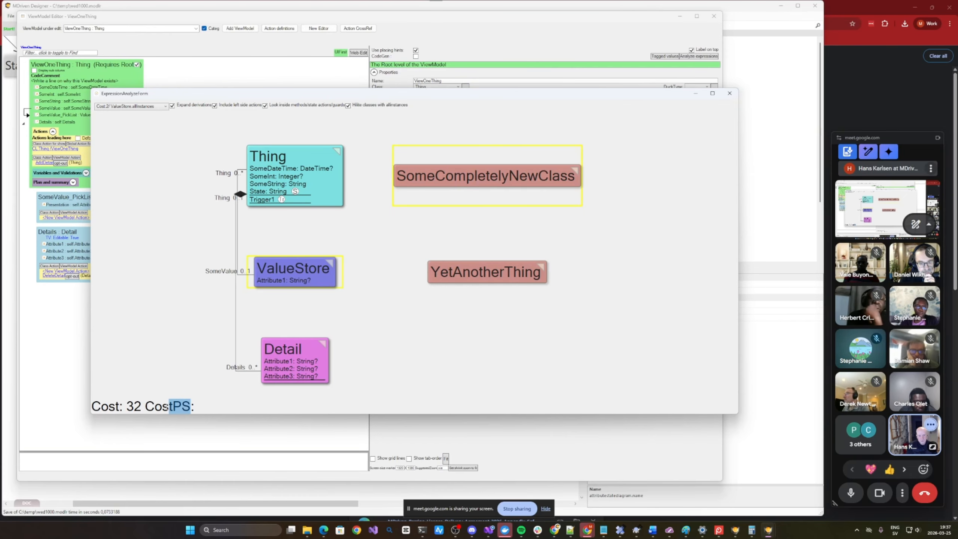
left_click(205, 405)
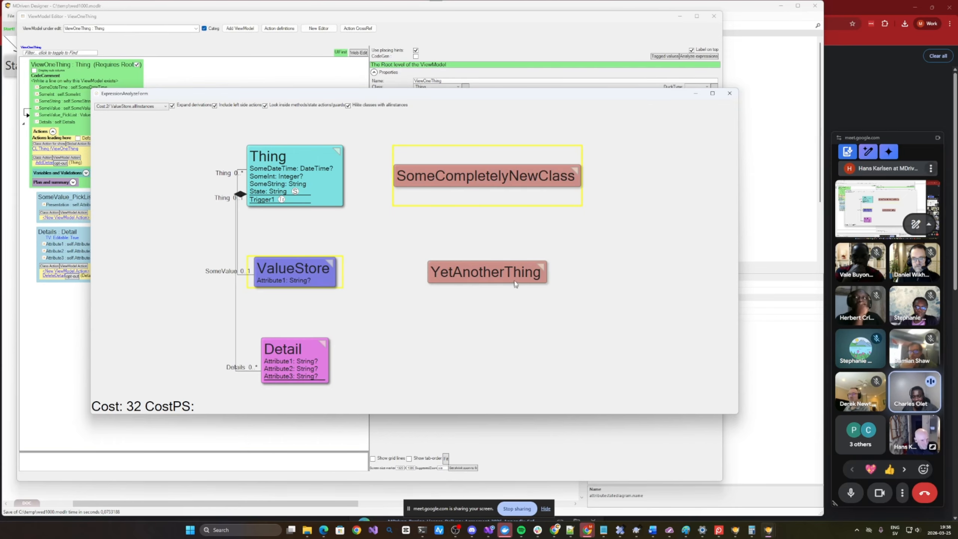
left_click_drag(566, 95, 553, 84)
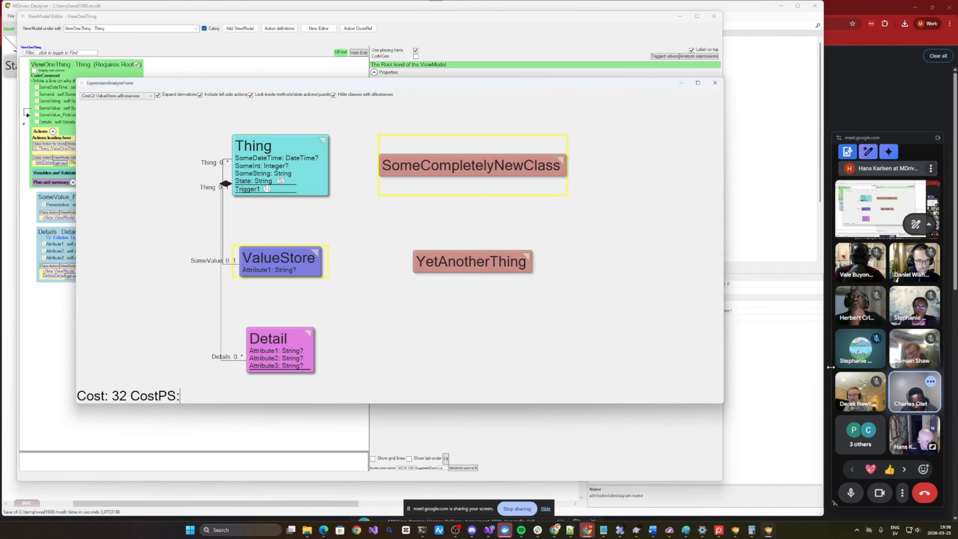
left_click_drag(826, 311, 821, 314)
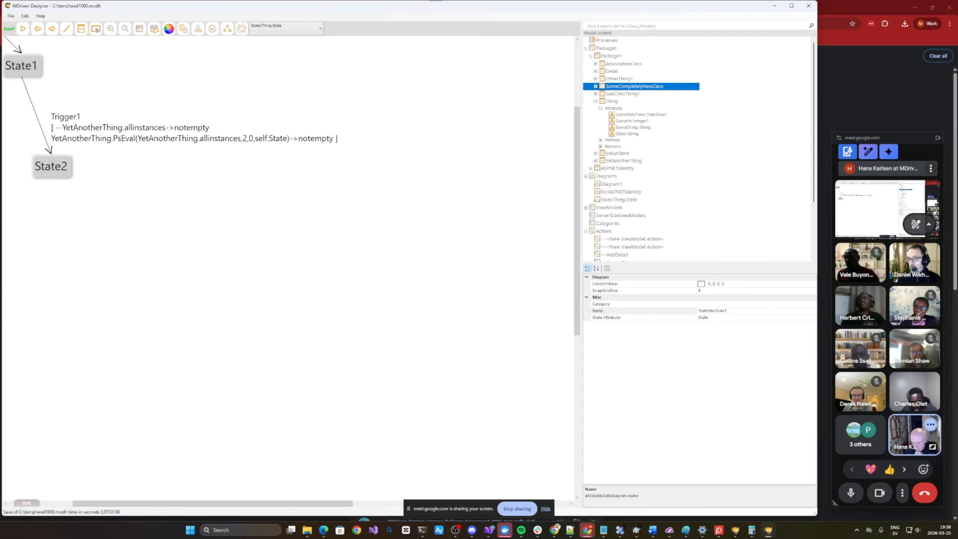
left_click(857, 529)
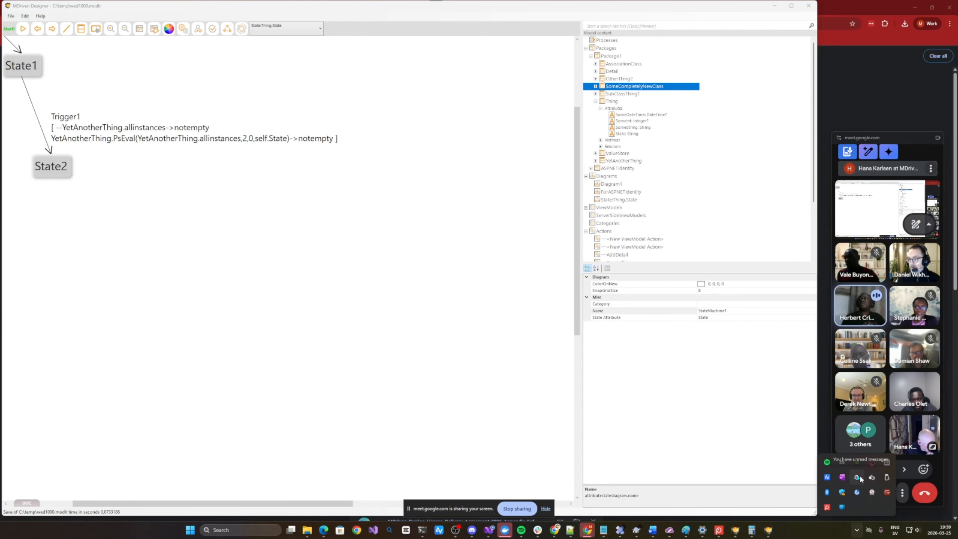
right_click(828, 494)
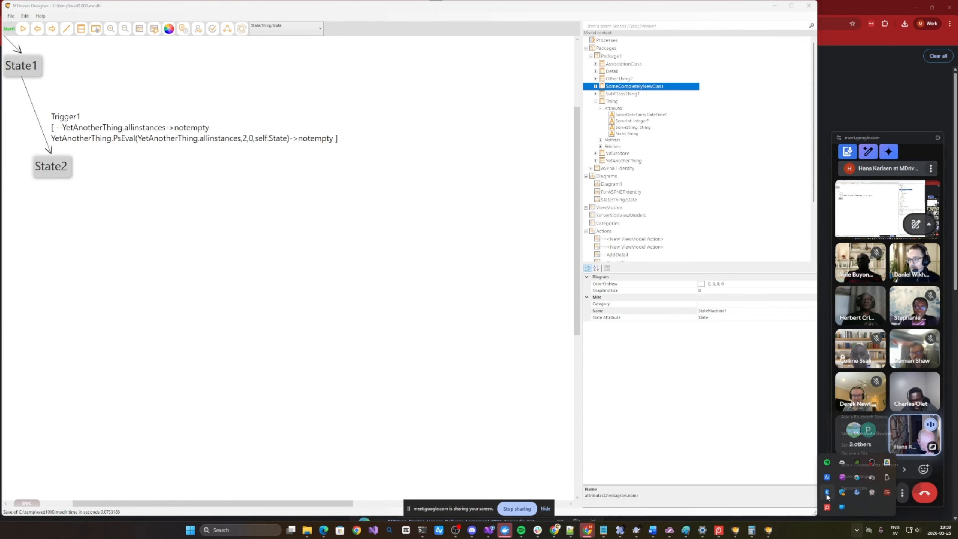
left_click(864, 434)
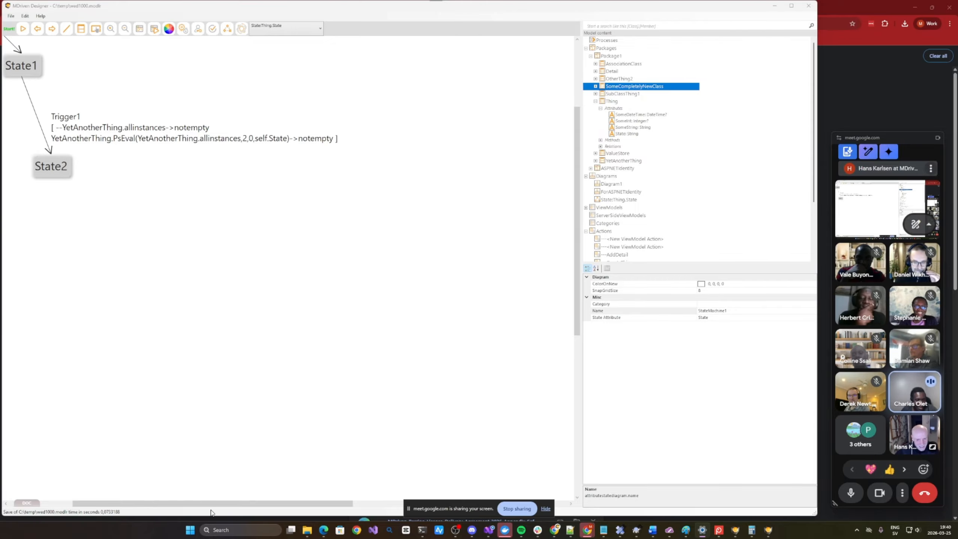
Step: Review the Thing.State diagram's transition guard, then bring back the ViewOneThing ViewModel editor with its expression analysis
left_click_drag(211, 504, 148, 503)
scroll(179, 407, "up", 3)
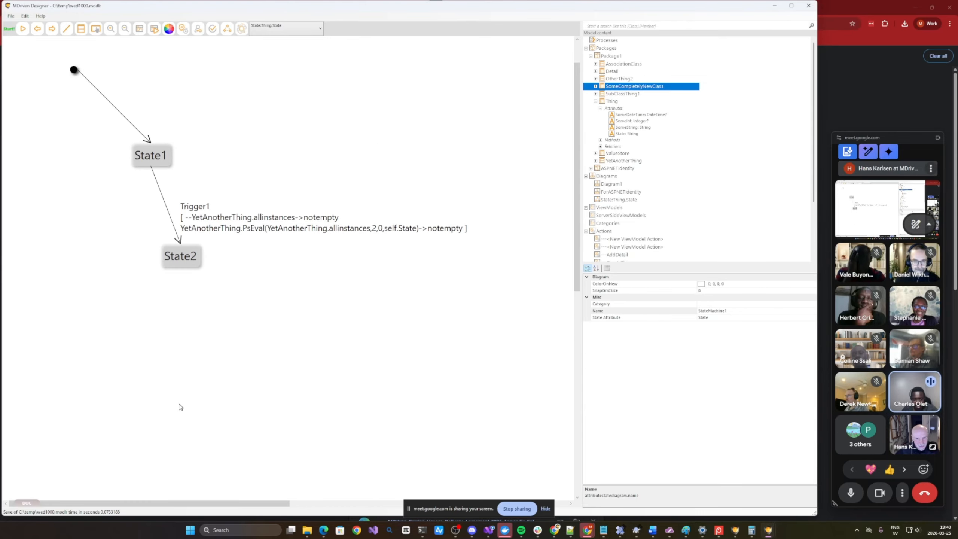
scroll(180, 409, "up", 1)
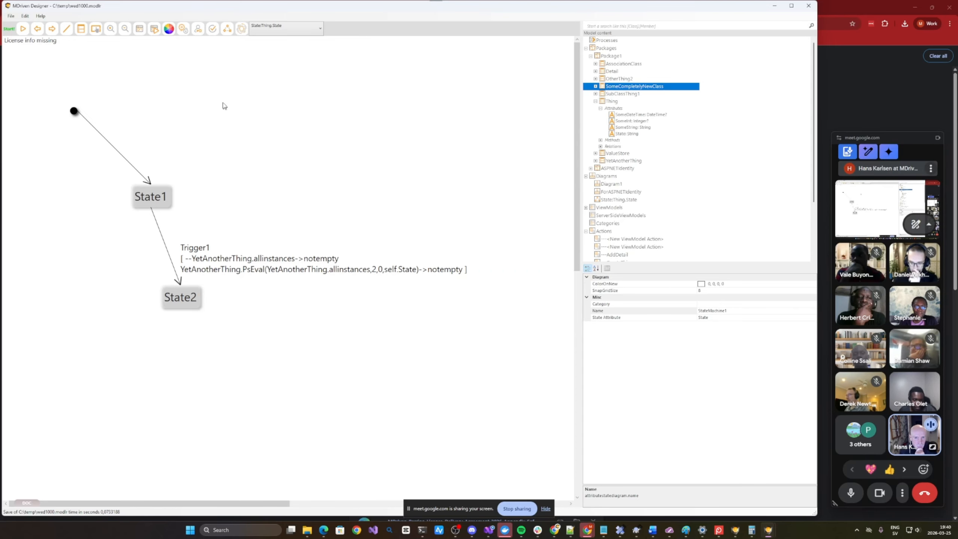
left_click(139, 29)
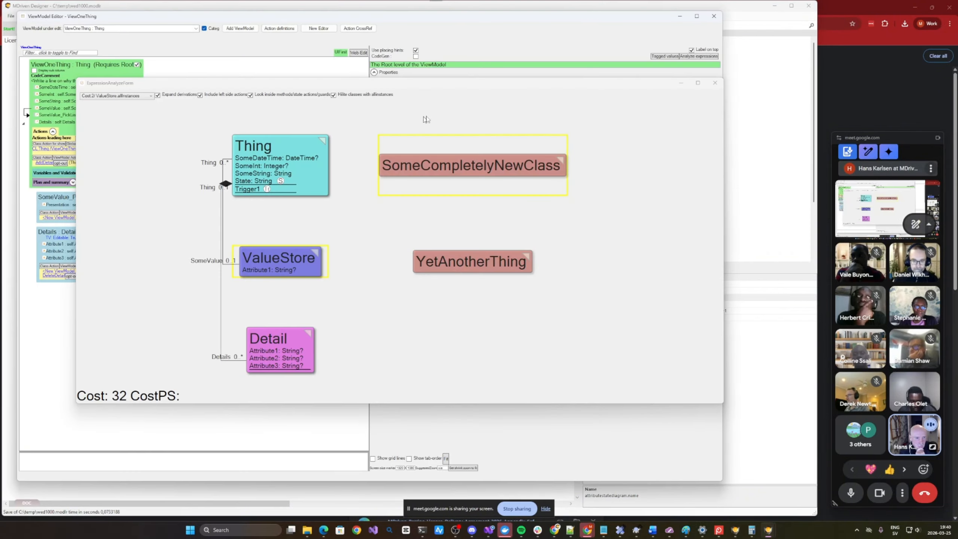
left_click_drag(452, 84, 447, 87)
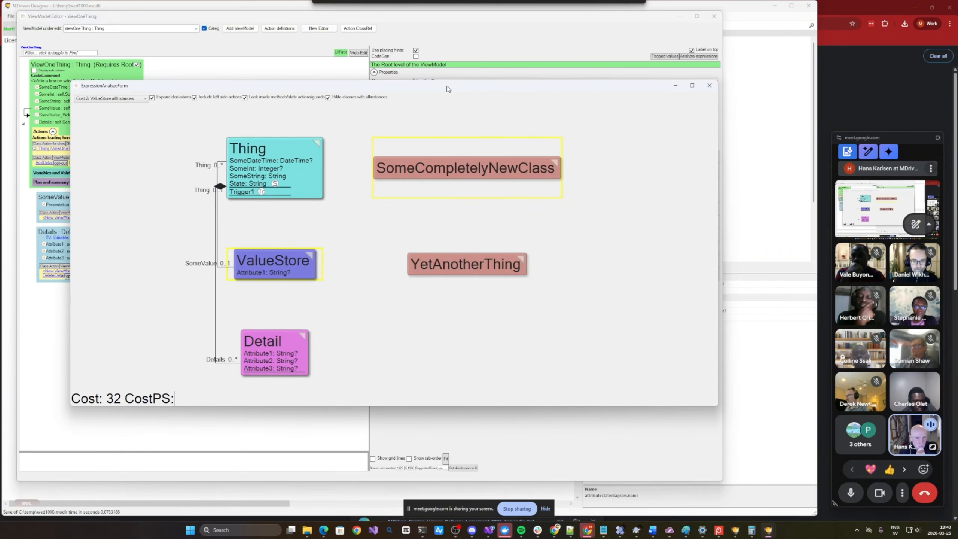
Step: Review the list of expression costs in the analysis, and close both the analysis and the ViewOneThing ViewModel editor
left_click(128, 101)
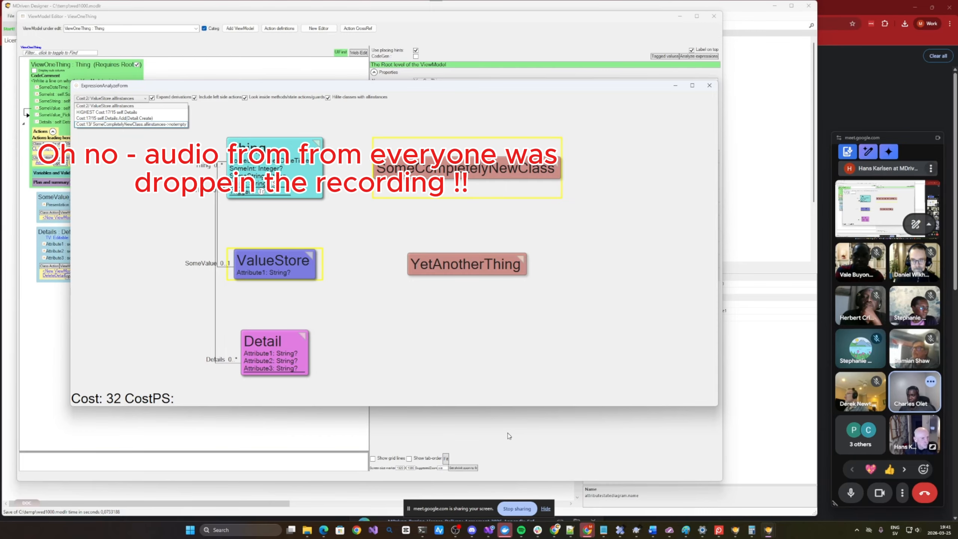
left_click(479, 97)
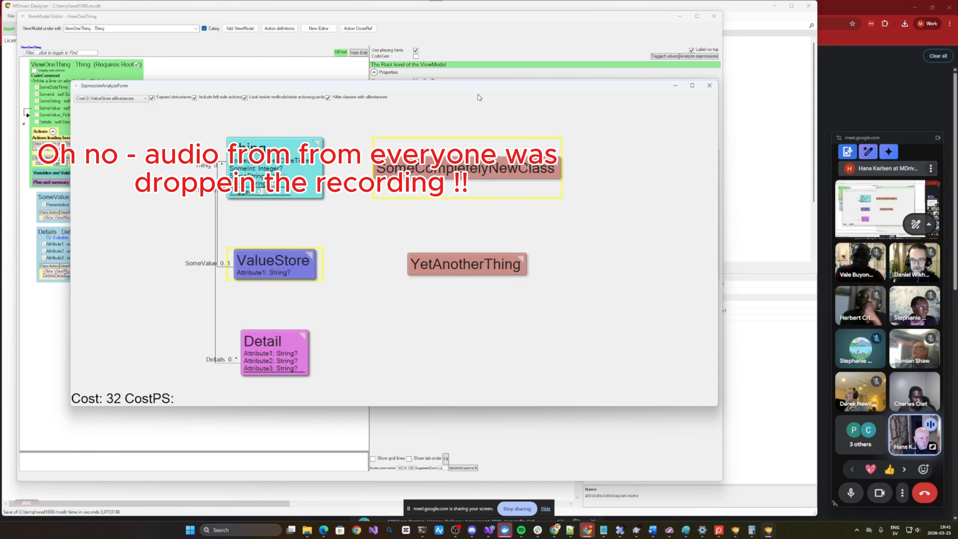
left_click(709, 85)
left_click(714, 16)
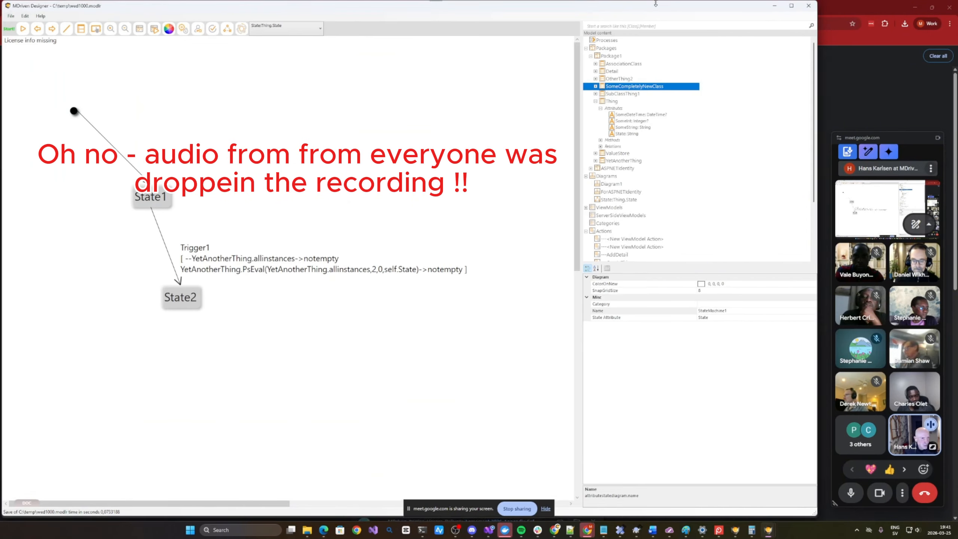
Step: Open the guard of the Trigger1 transition from State1 to State2 in the OCL editor
left_click(242, 29)
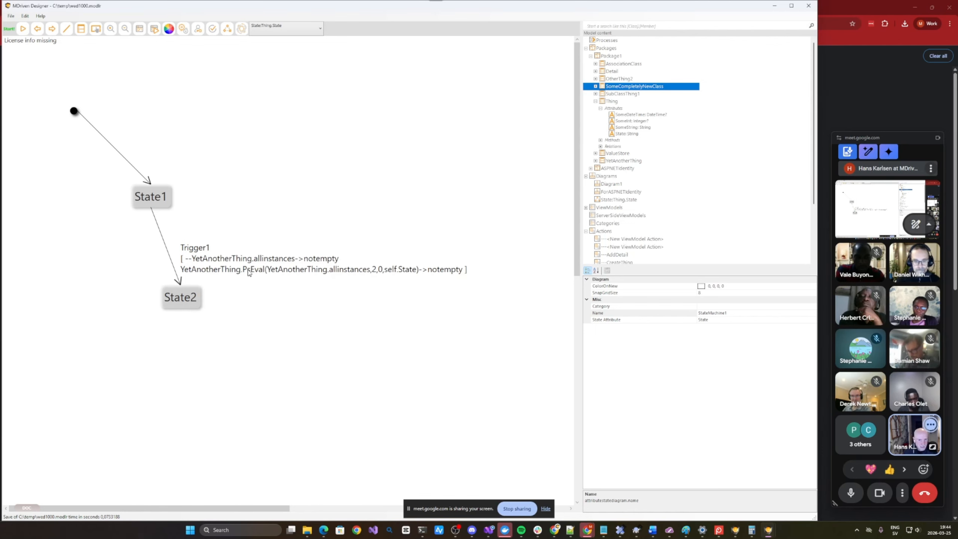
left_click(249, 263)
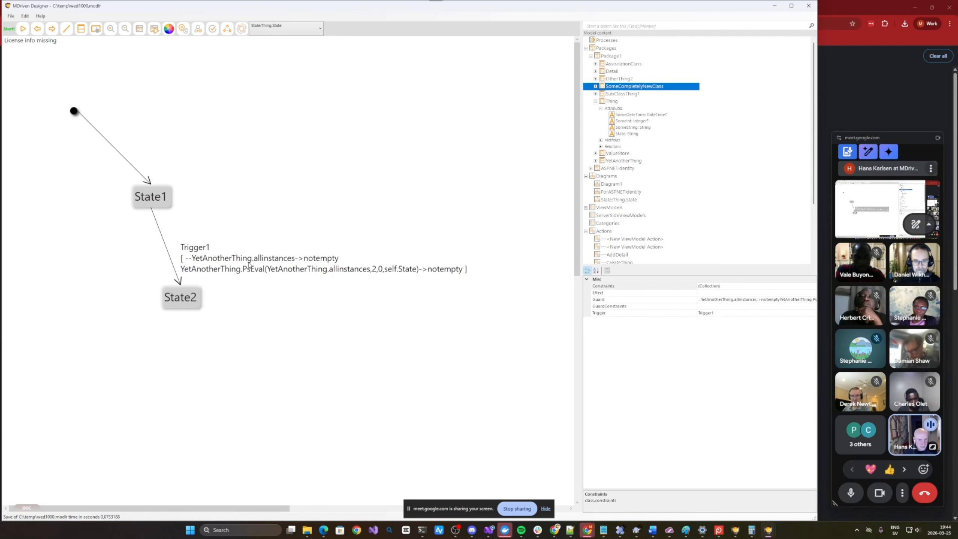
double_click(737, 300)
left_click_drag(462, 137, 454, 136)
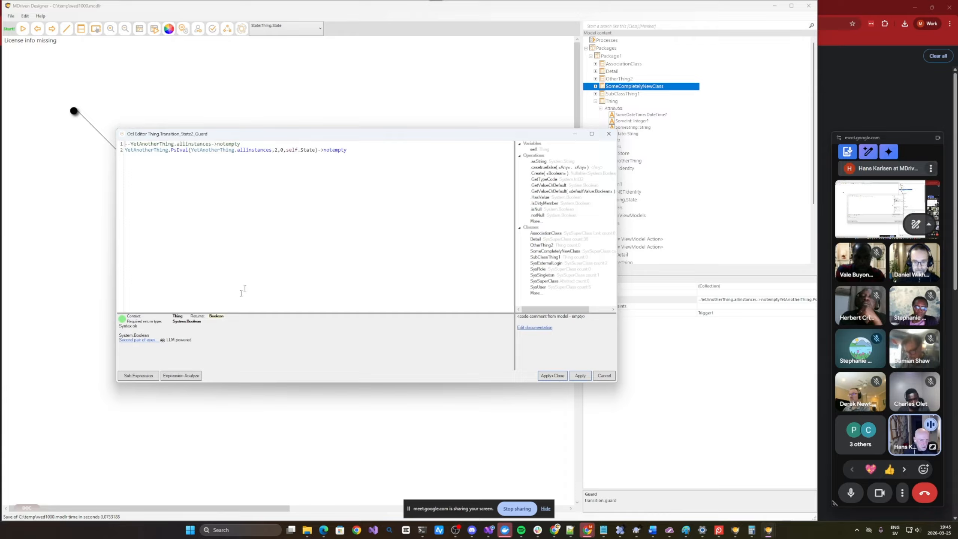
Step: Run Expression Analyze on the guard, enlarge the analysis window, and enable looking inside methods/state actions/guards
left_click(183, 378)
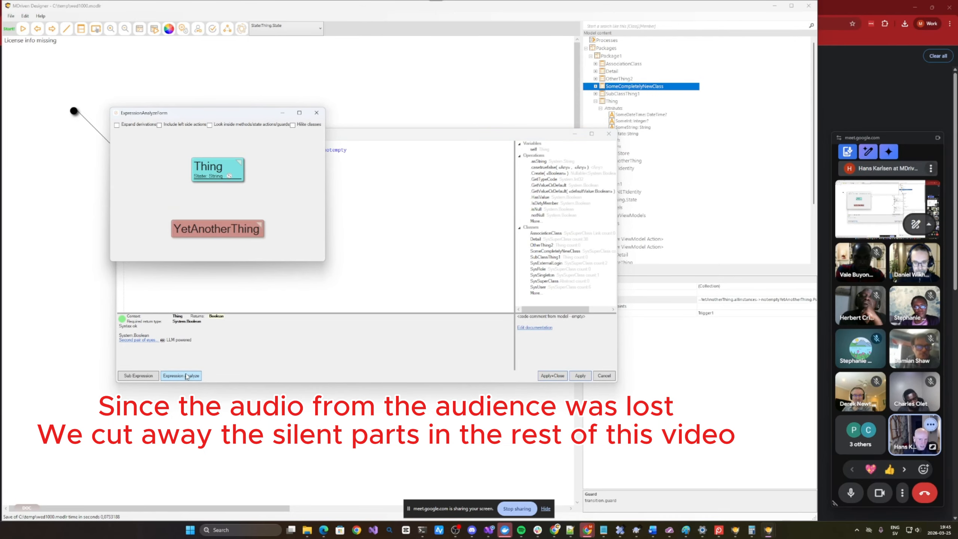
left_click_drag(323, 264, 557, 381)
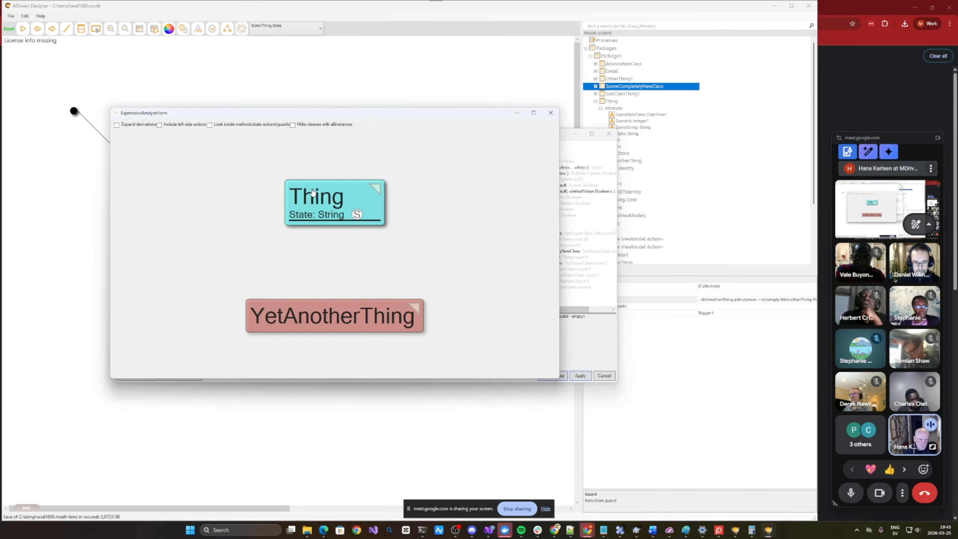
left_click(238, 128)
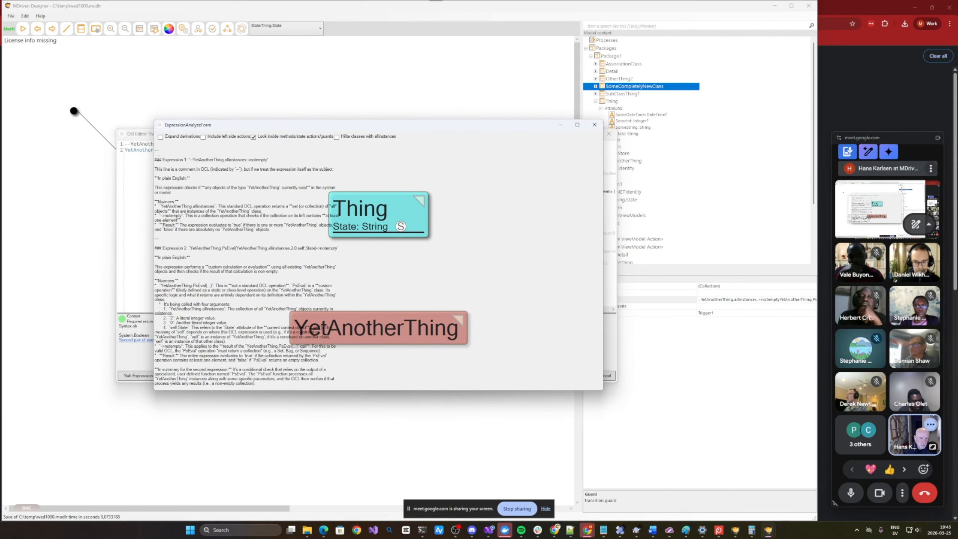
Step: Read the plain-English explanation of the two guard expressions in a widened analysis window, and close it
left_click_drag(158, 157, 261, 392)
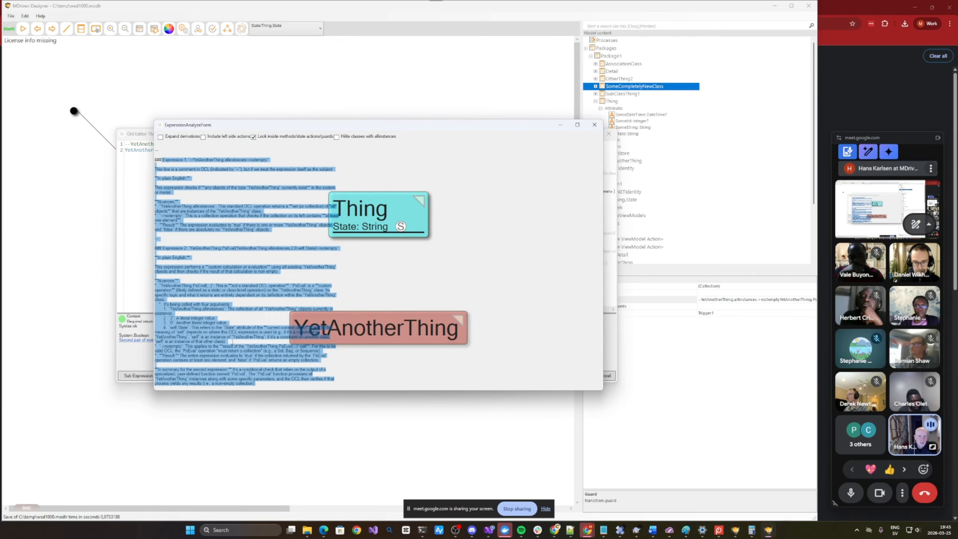
left_click(234, 280)
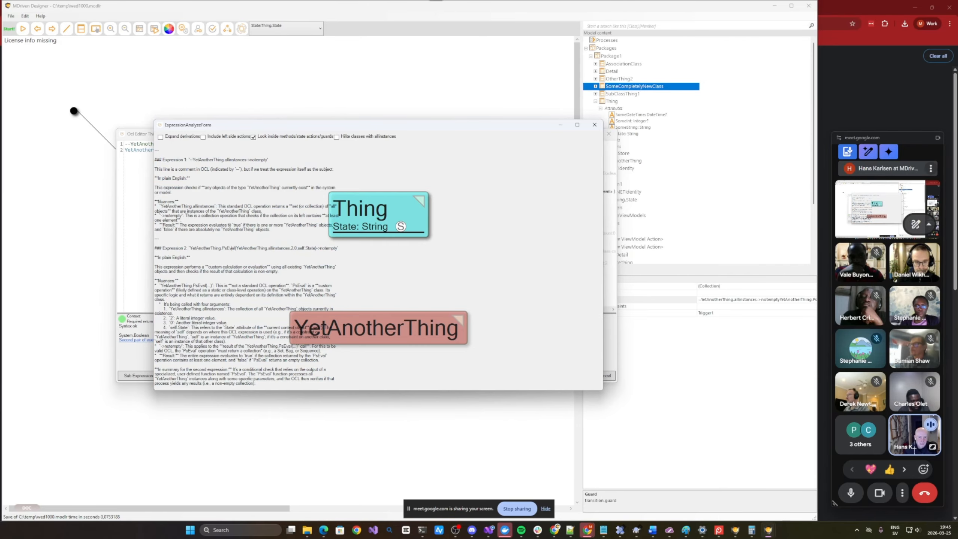
left_click_drag(153, 241, 86, 242)
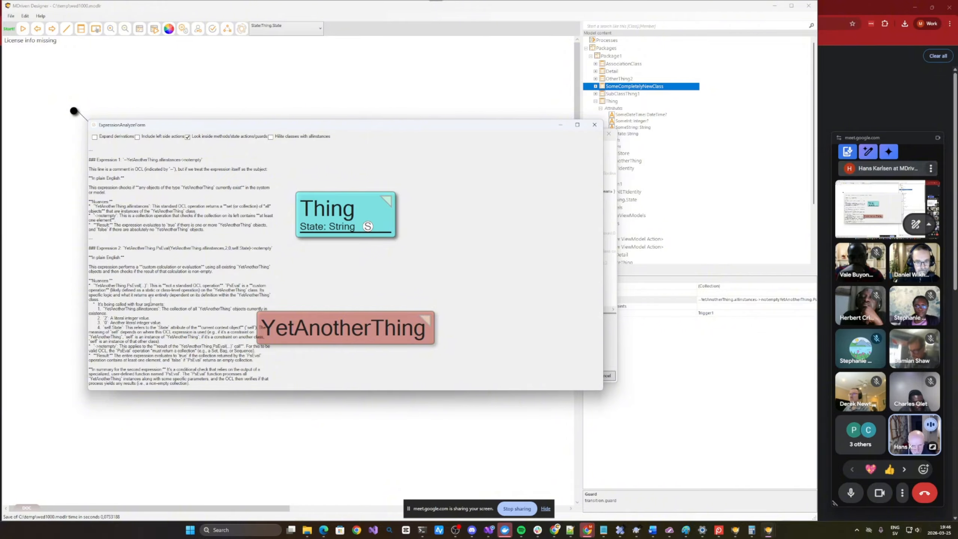
left_click_drag(136, 267, 158, 309)
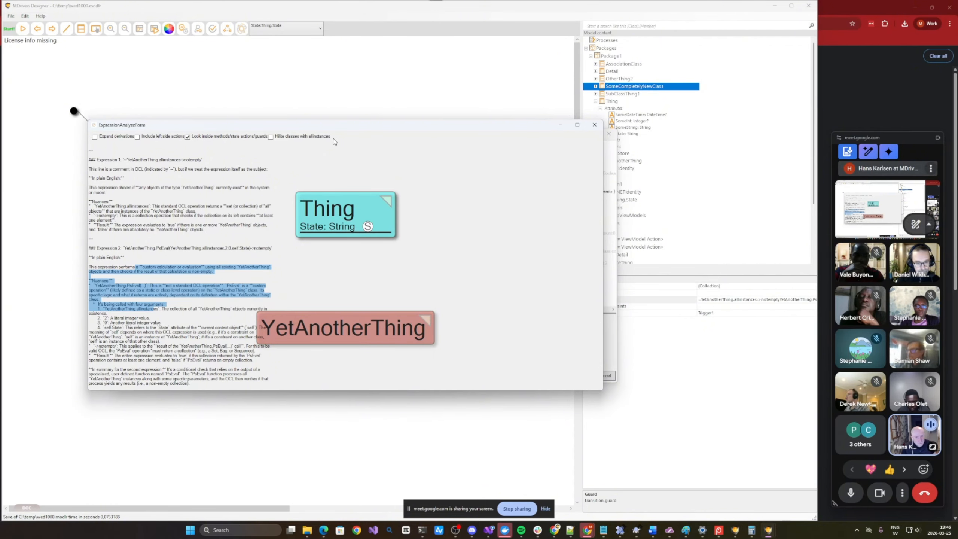
left_click(595, 125)
Step: Reposition the guard's OCL editor and examine Thing's State attribute in the model view of self
left_click_drag(434, 137, 407, 127)
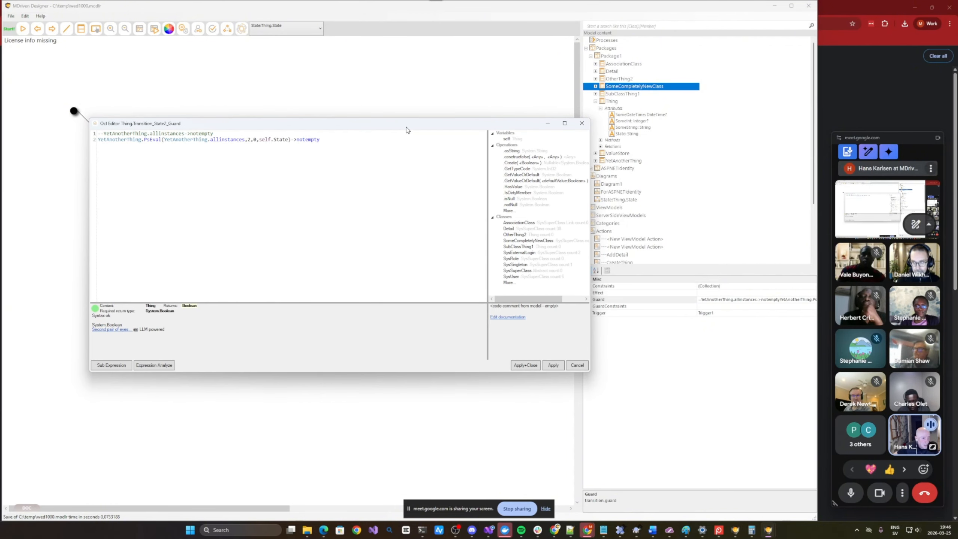
left_click_drag(403, 127, 369, 141)
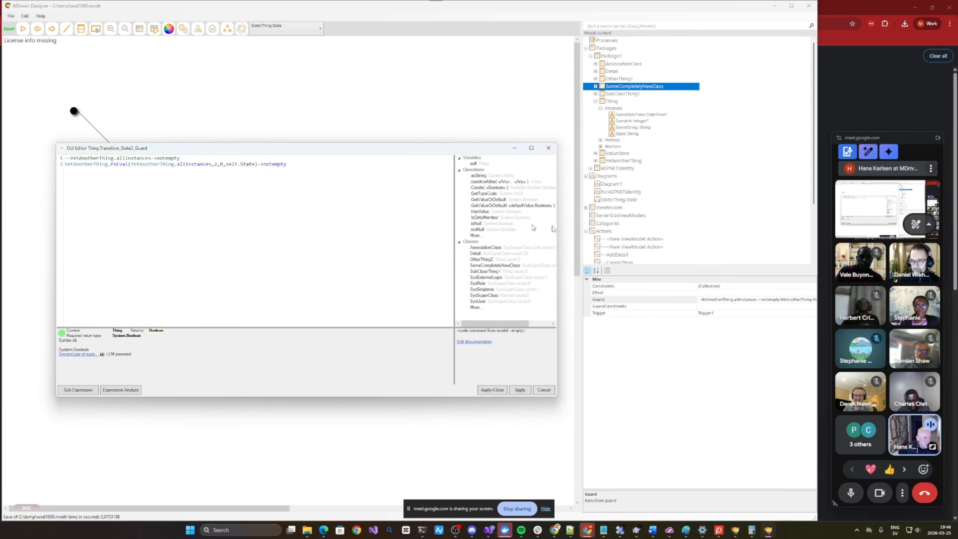
left_click_drag(429, 150, 379, 148)
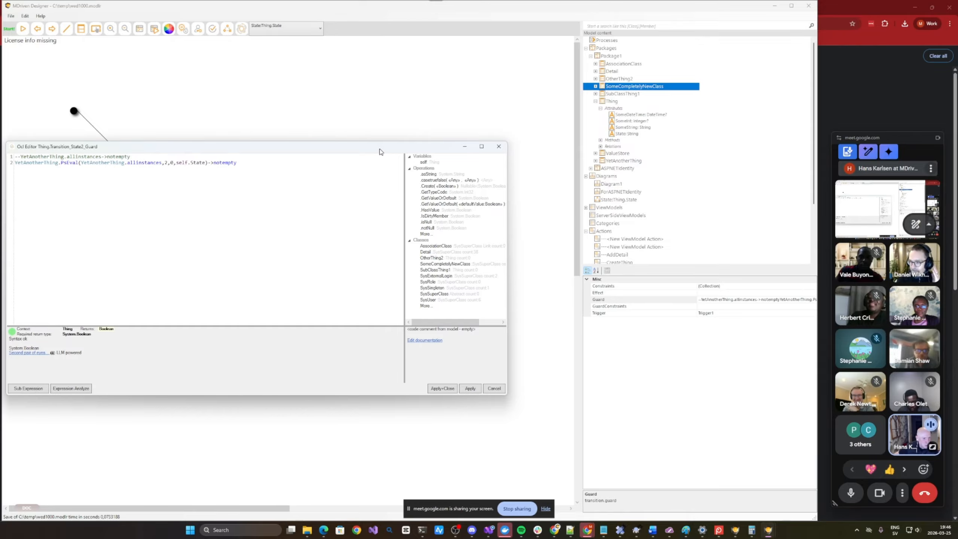
left_click_drag(382, 146, 413, 134)
left_click(212, 152)
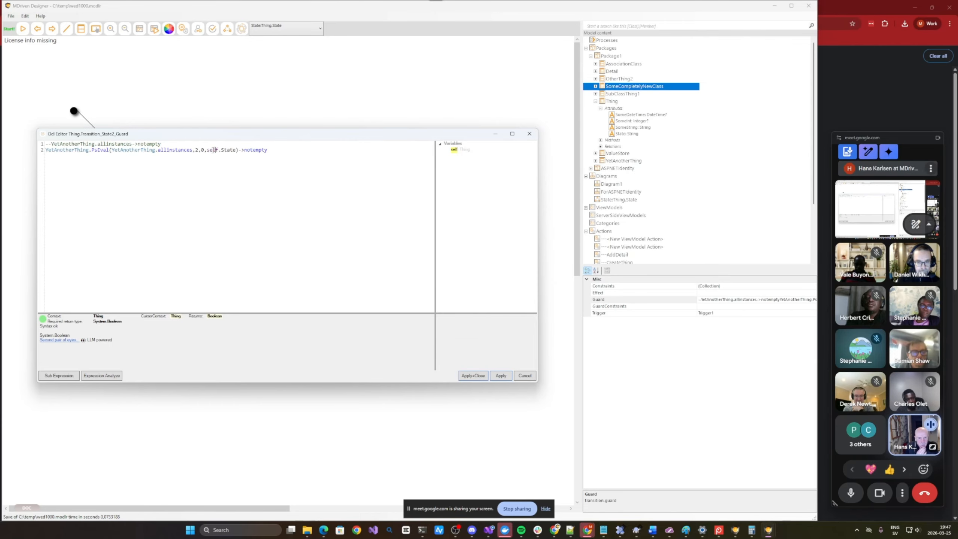
right_click(213, 153)
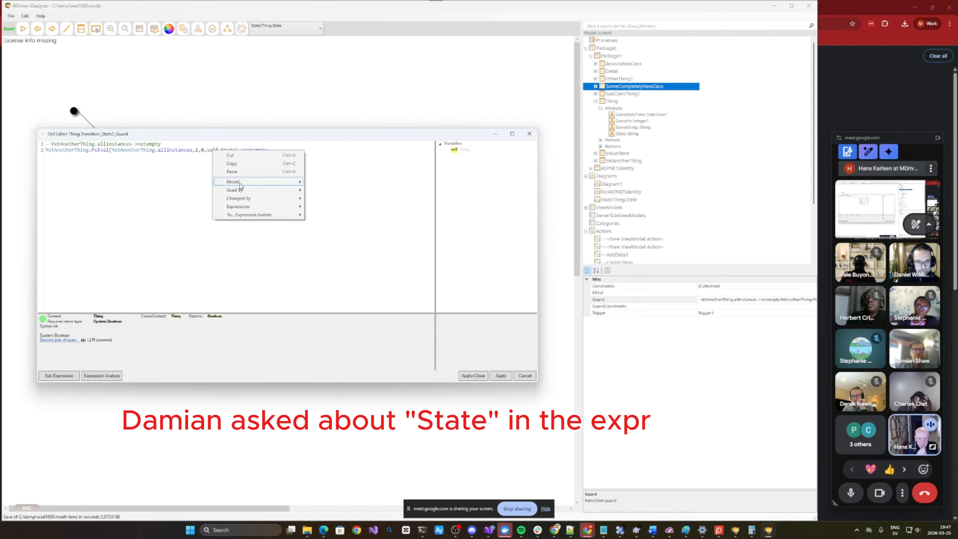
mouse_move(240, 184)
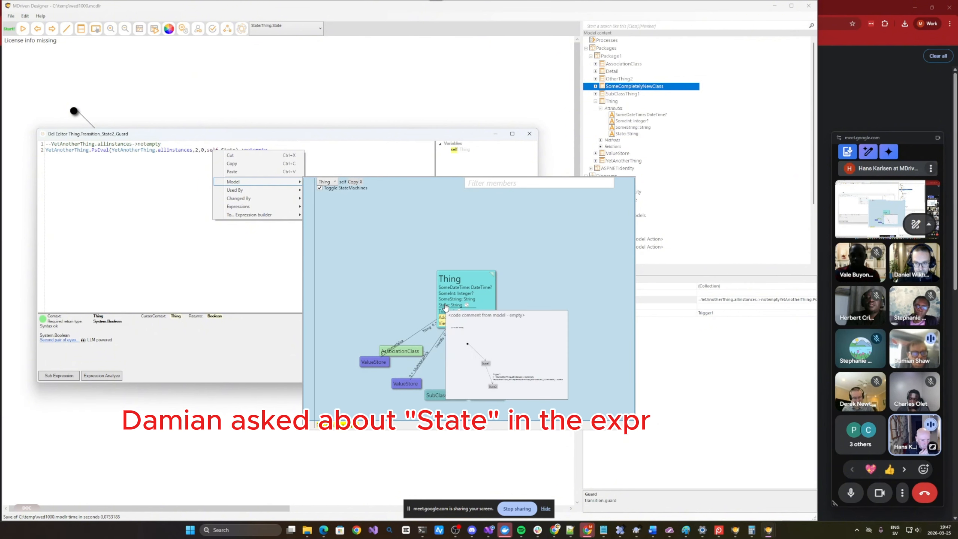
key("Escape")
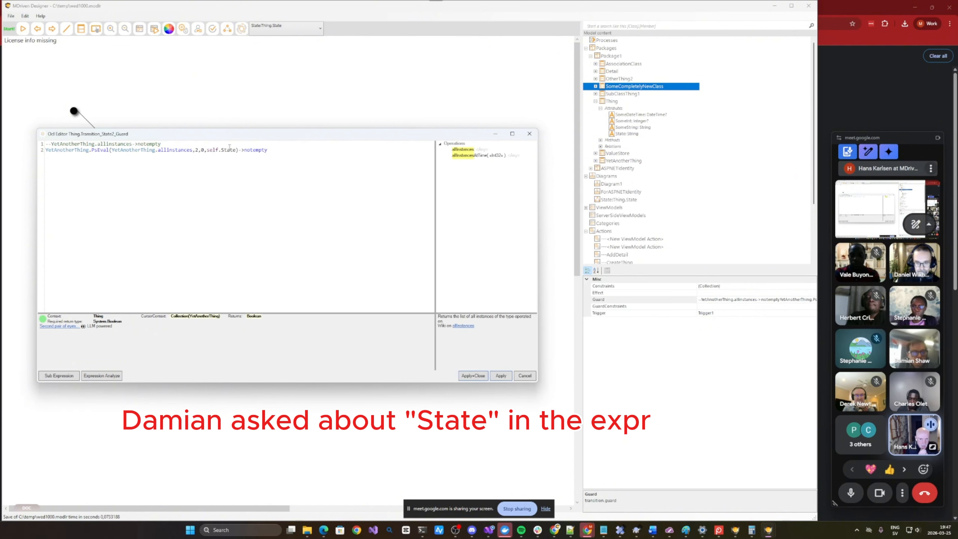
Step: Replace self.State with self.Changetime as the dependency argument of PsEval in the transition guard
left_click_drag(207, 151, 237, 151)
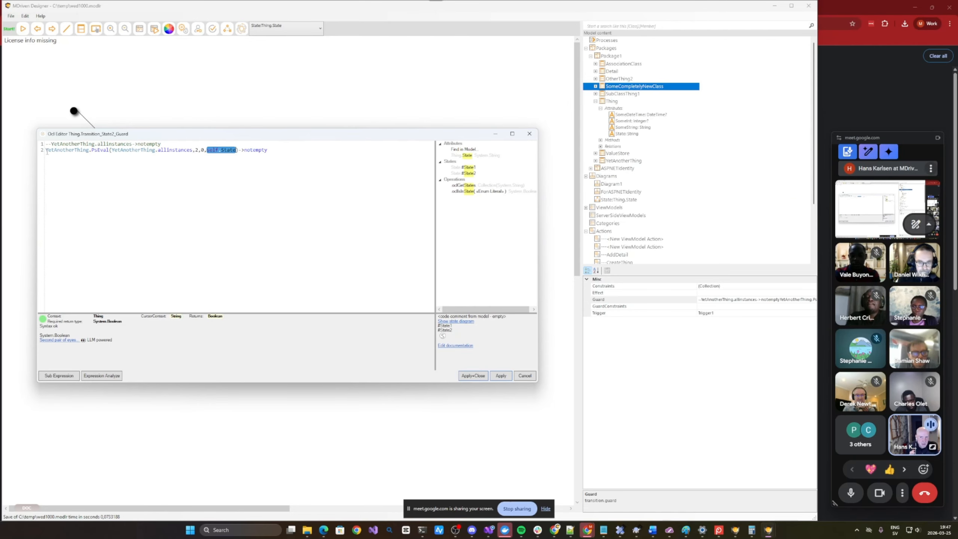
left_click_drag(46, 151, 237, 157)
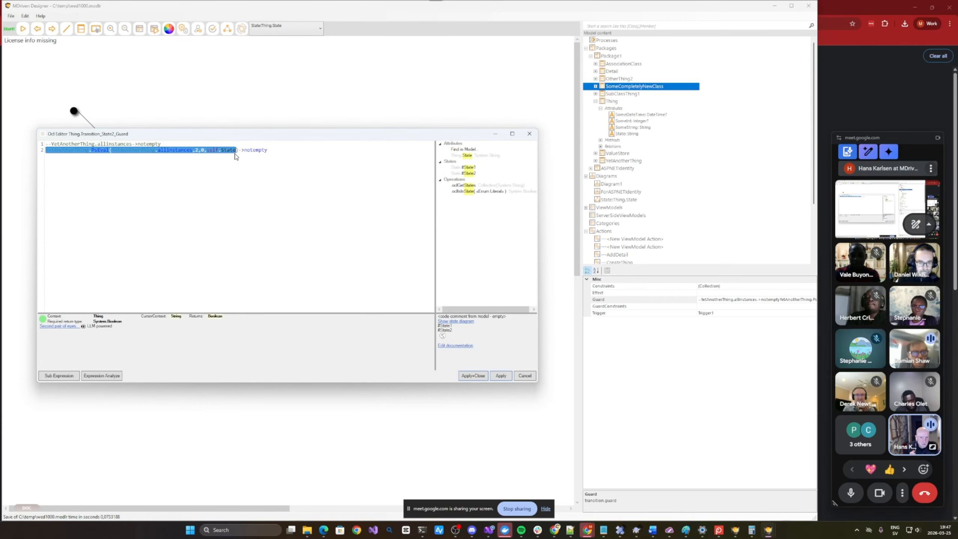
left_click(207, 151)
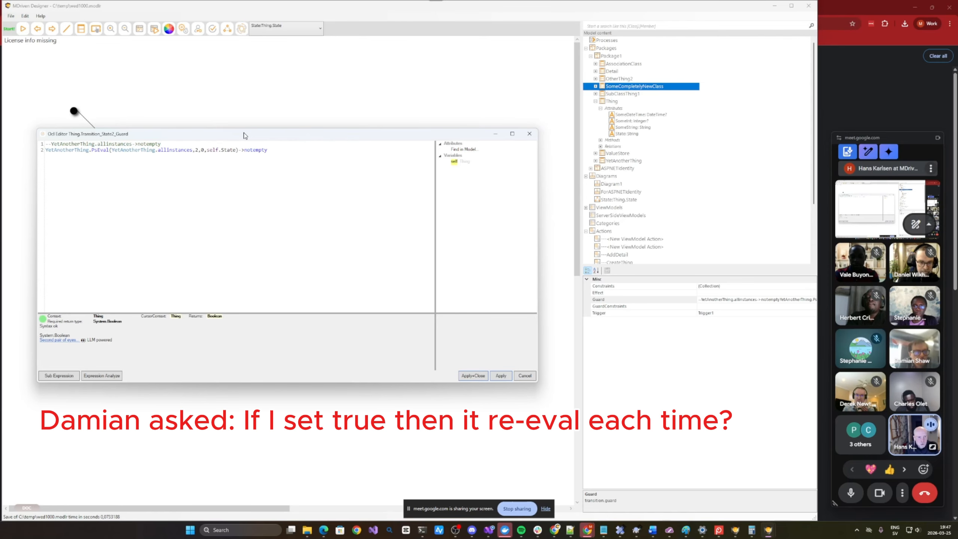
key("ctrl+shift+Right")
key("ctrl+shift+Right")
key("ctrl+shift+Right")
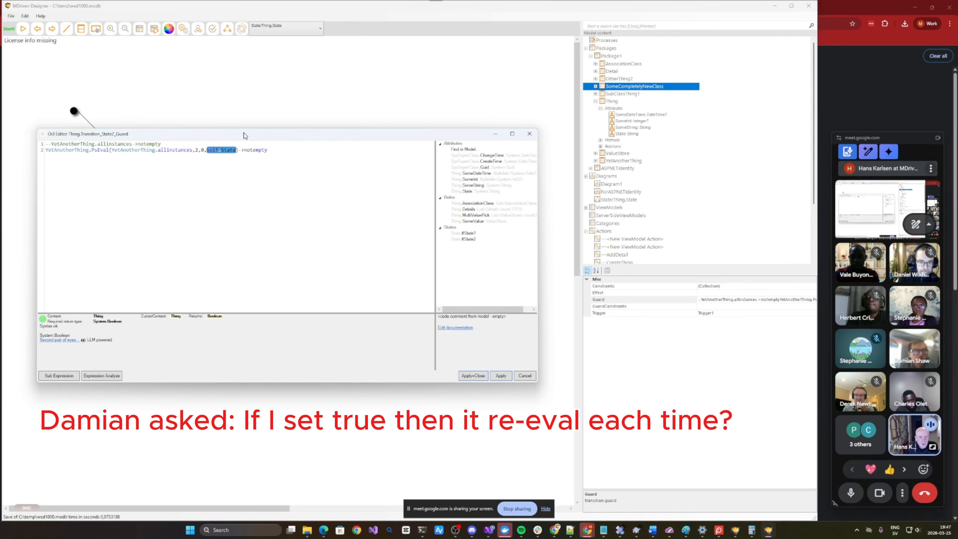
type("self")
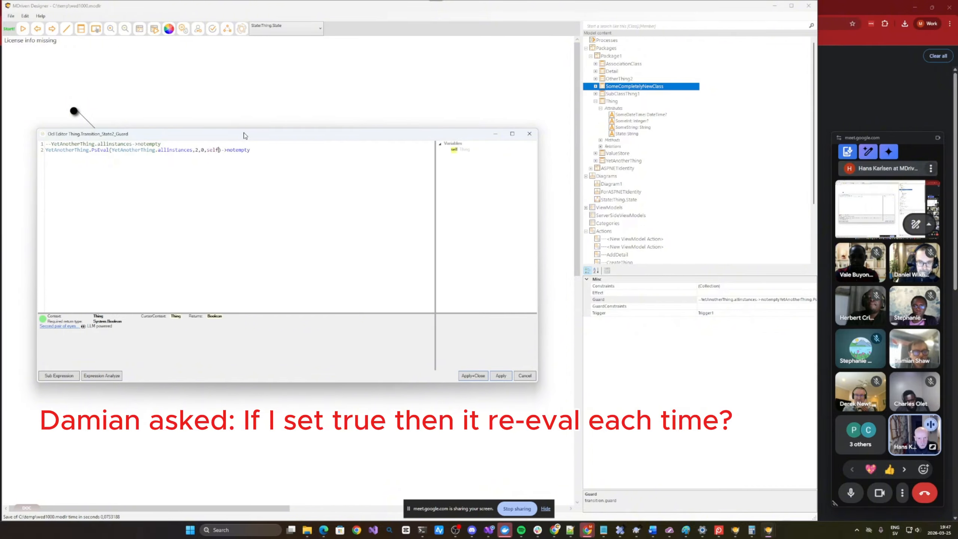
type(".Changet")
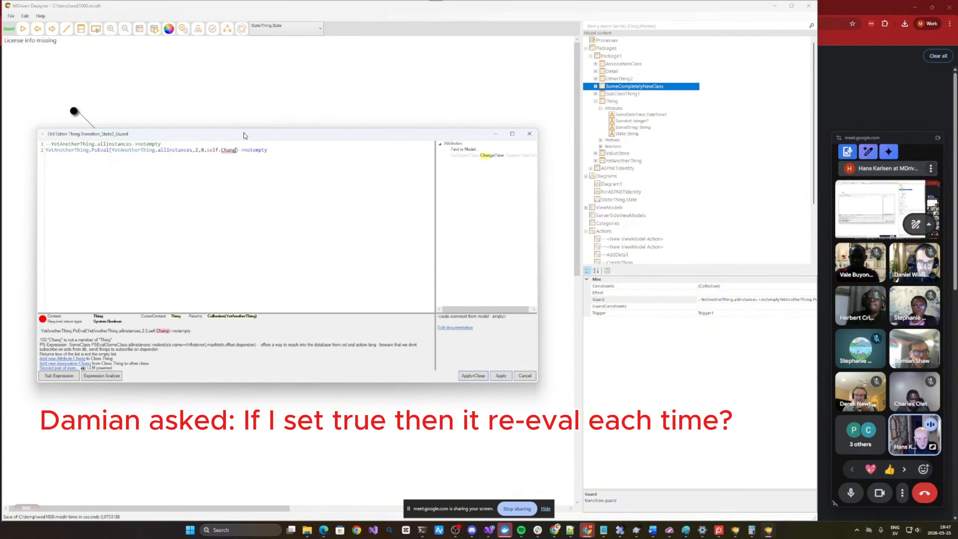
type("ime")
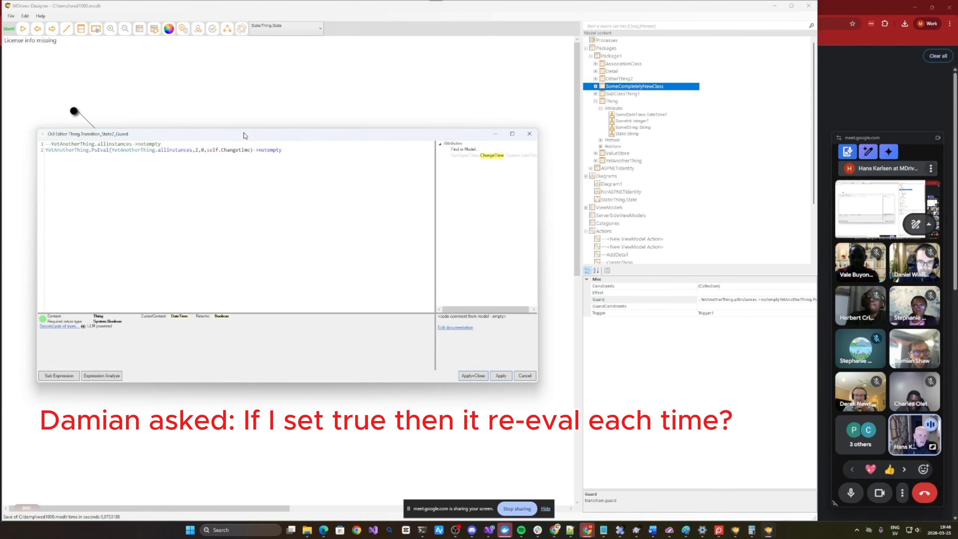
Step: Examine the Changetime attribute and OnUpdate method of SysSuperClass in the model view, and return to the guard expression
right_click(240, 152)
mouse_move(298, 184)
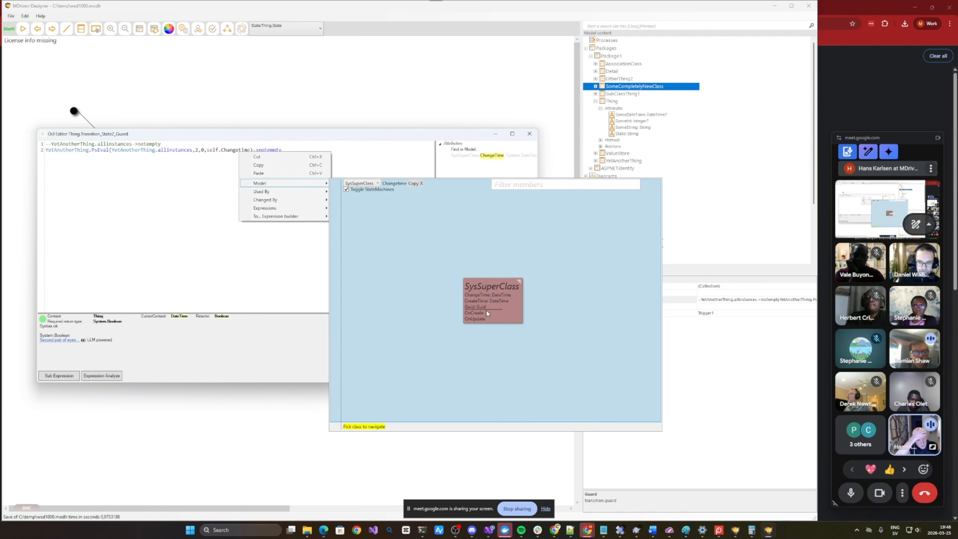
mouse_move(474, 317)
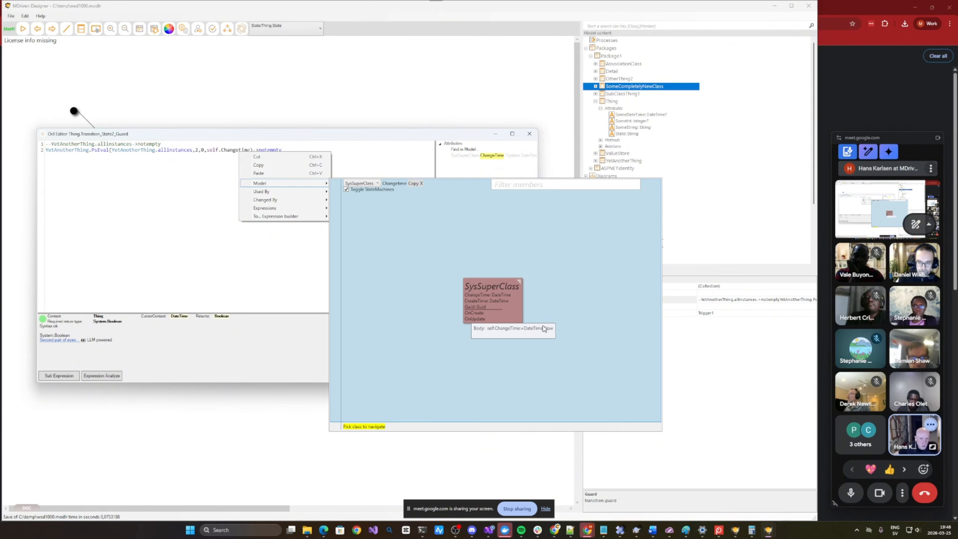
left_click(158, 165)
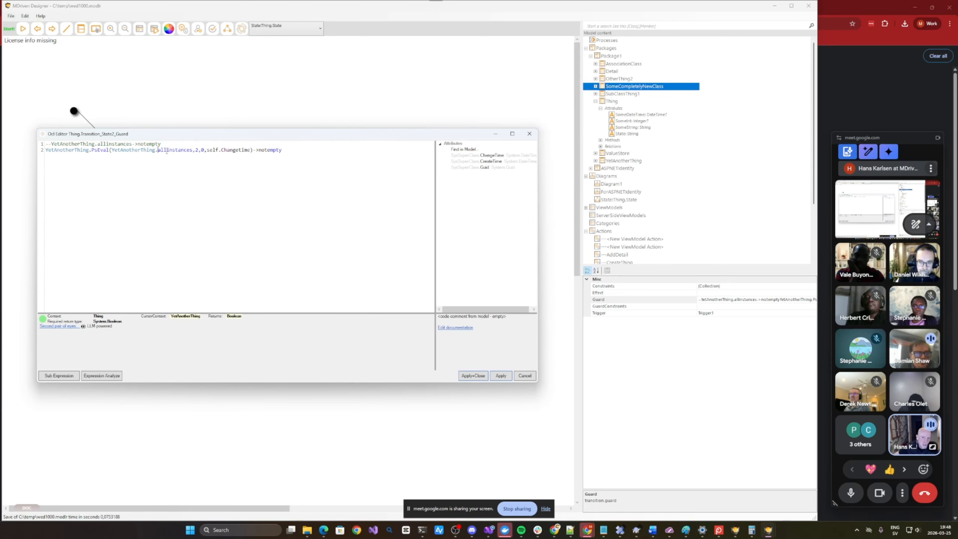
left_click(241, 166)
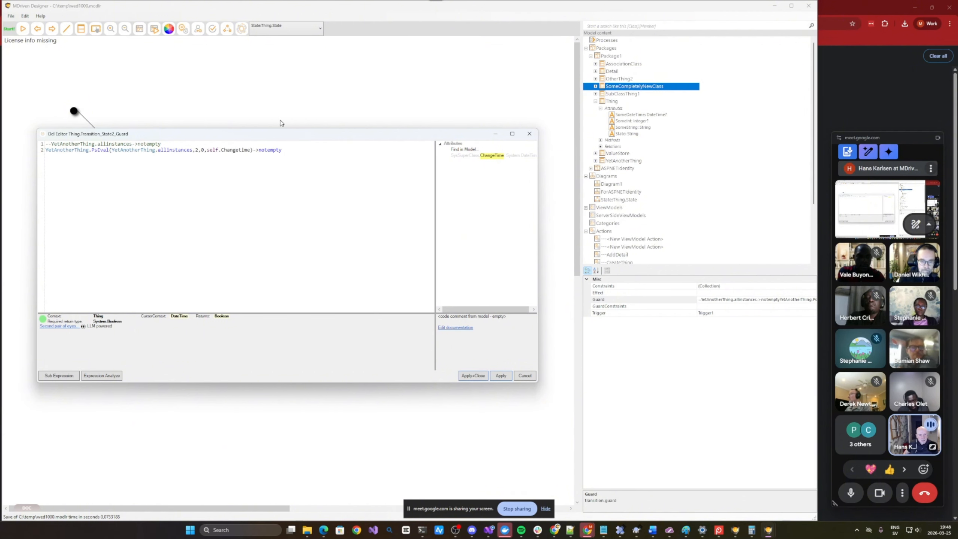
Step: Move the OCL editor clear of the diagram's guard text and highlight the YetAnotherThing.allinstances argument of PsEval
left_click_drag(282, 138, 310, 313)
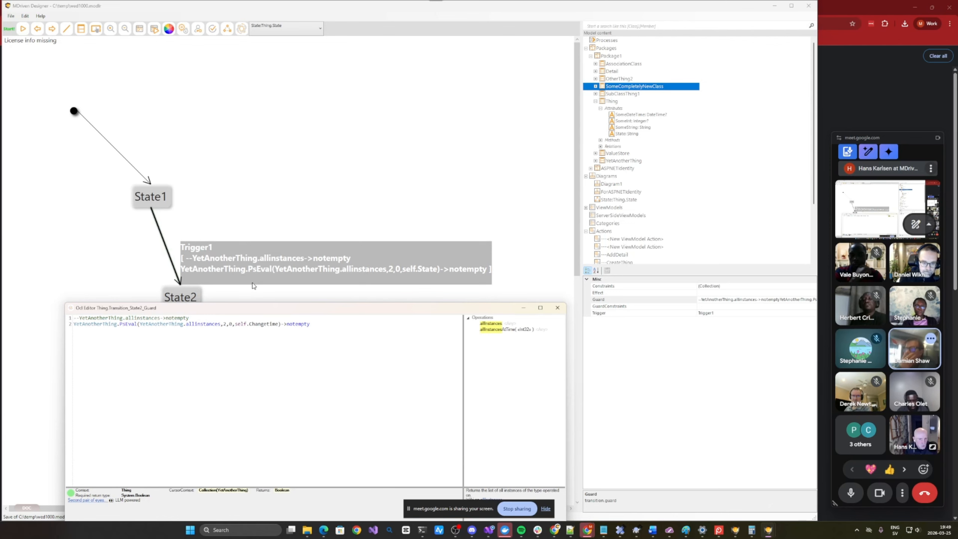
key("ctrl+Left")
key("ctrl+shift+Right")
key("ctrl+shift+Right")
key("ctrl+shift+Right")
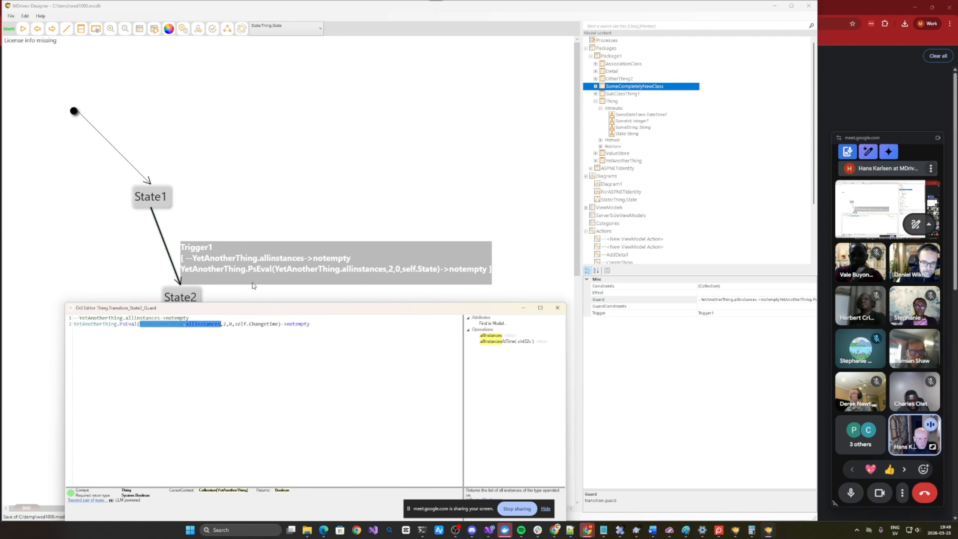
key("ctrl+Right")
key("ctrl+Left")
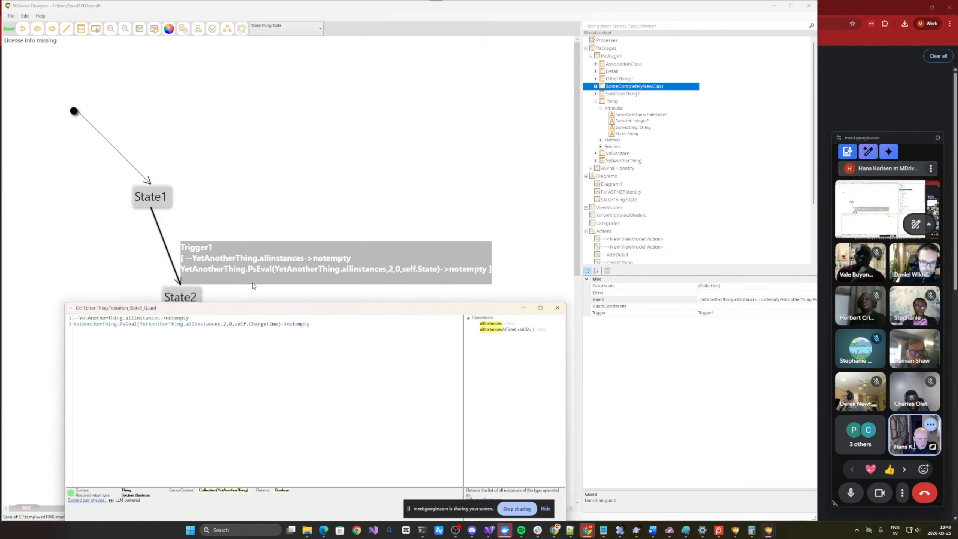
key("ctrl+shift+Left")
key("ctrl+shift+Left")
key("ctrl+shift+Left")
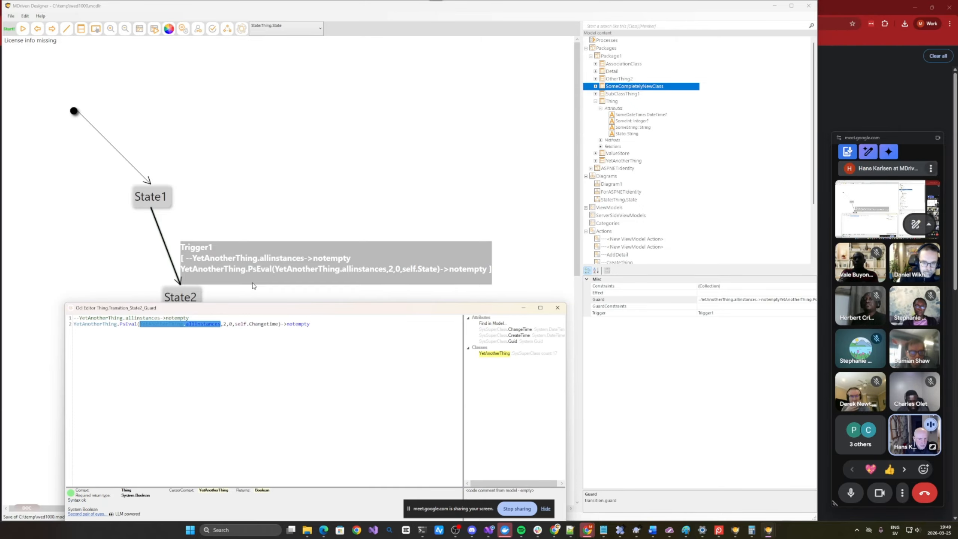
Step: Append ->select(x|x.Changetime>) to the YetAnotherThing.allinstances argument of PsEval in the guard expression
key("Right")
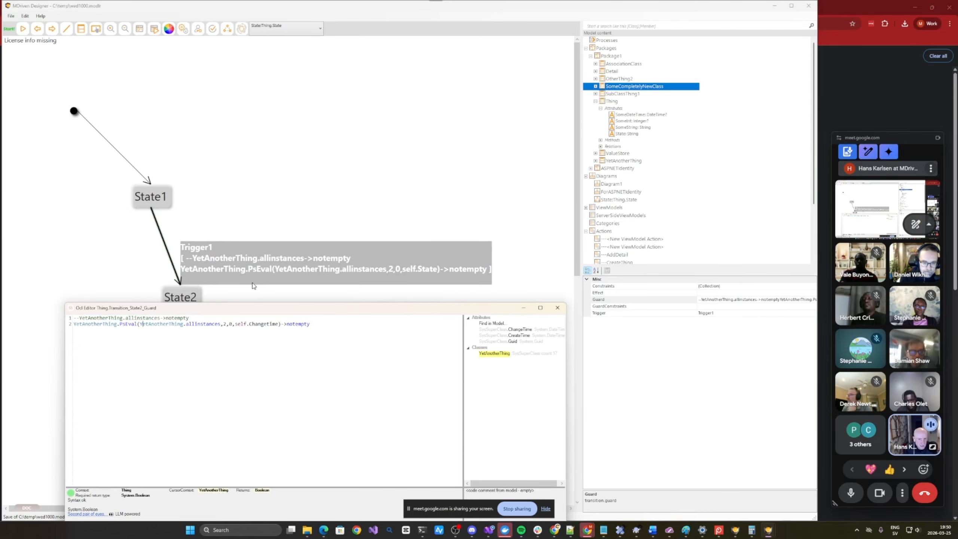
type("->")
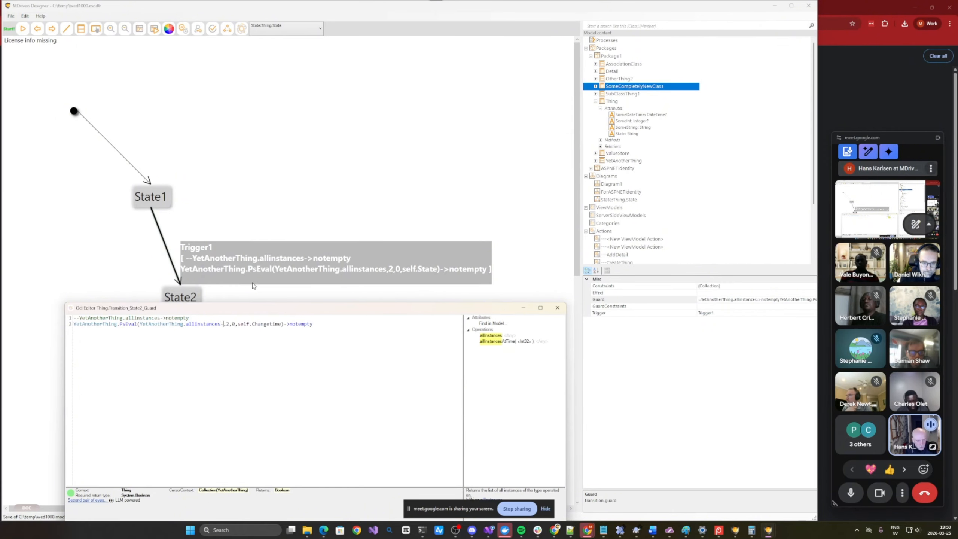
type("select")
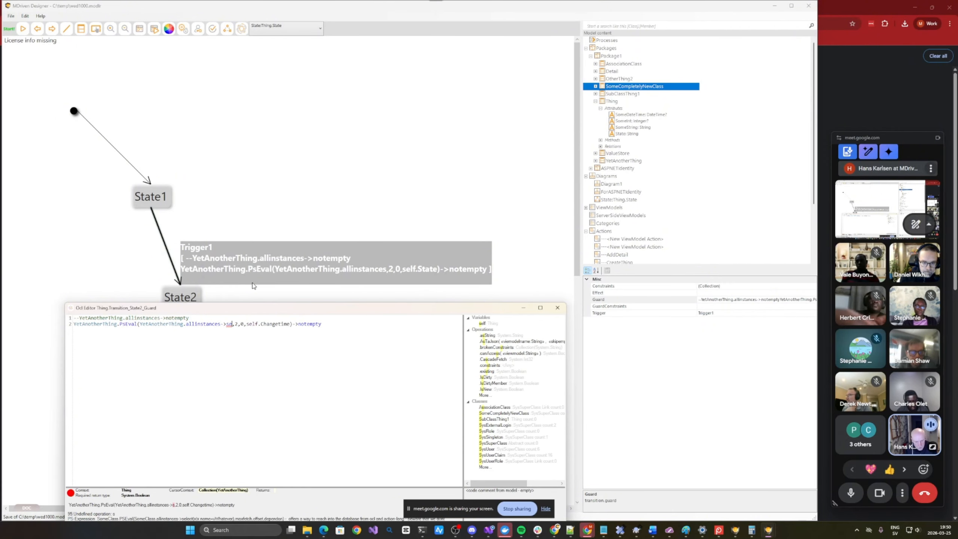
type("(x|)")
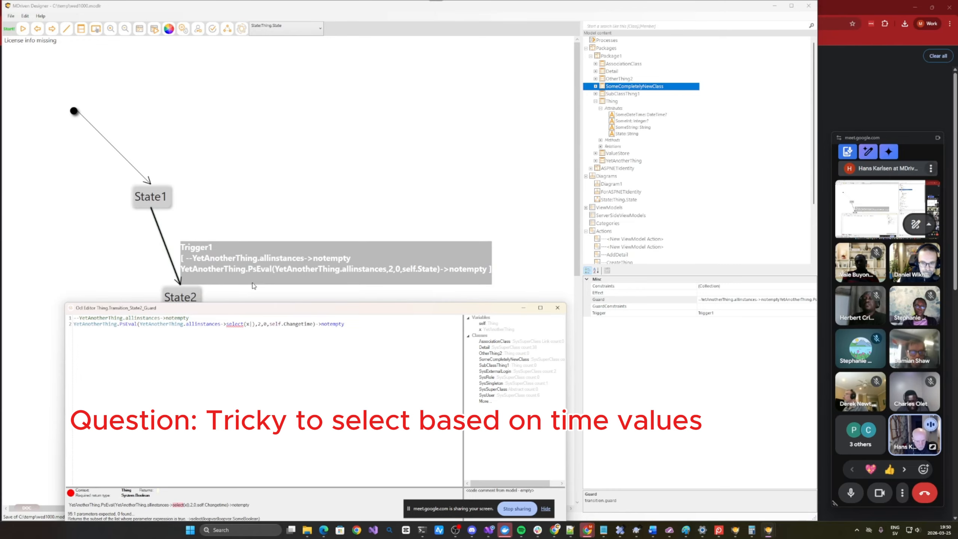
type("x.Ch")
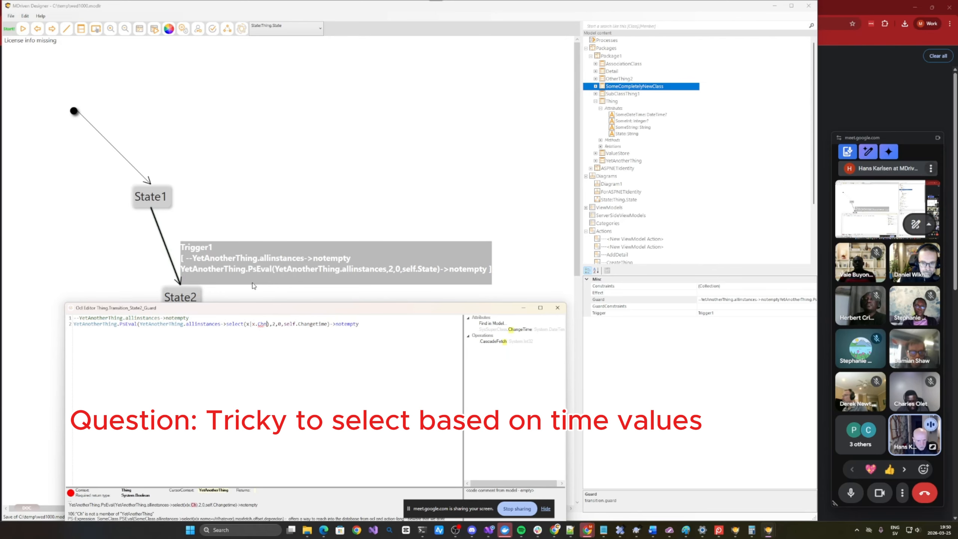
type("amh")
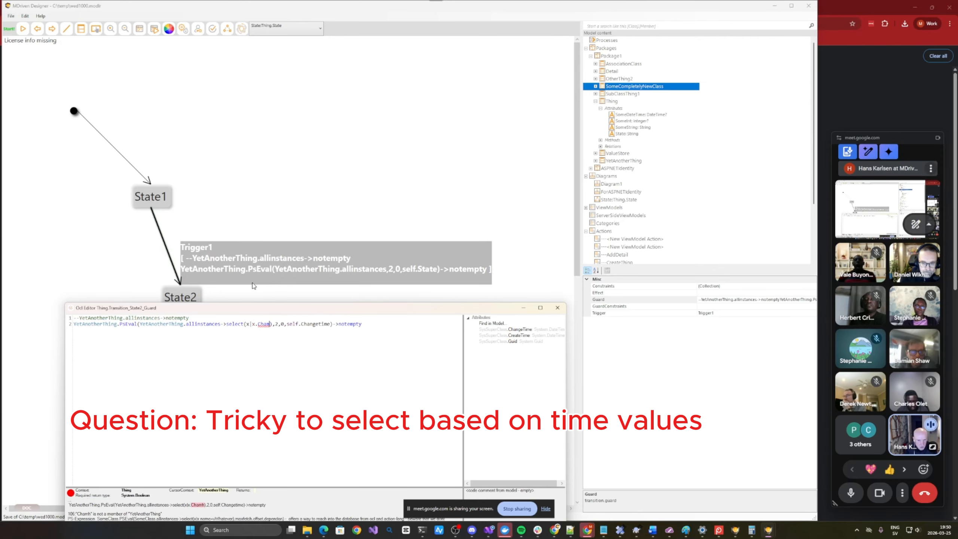
key("BackSpace")
key("BackSpace")
type("ngetime>")
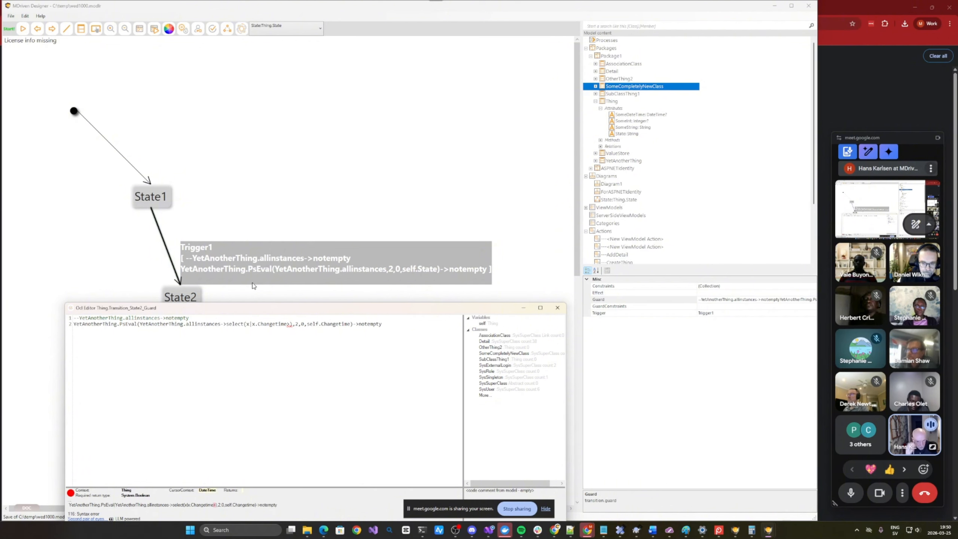
Step: Wrap the PsEval line in let mypointintime=DateTime.Today.AddDays(-1) in (...) and compare x.Changetime with mypointintime in the select
key("Up")
key("Return")
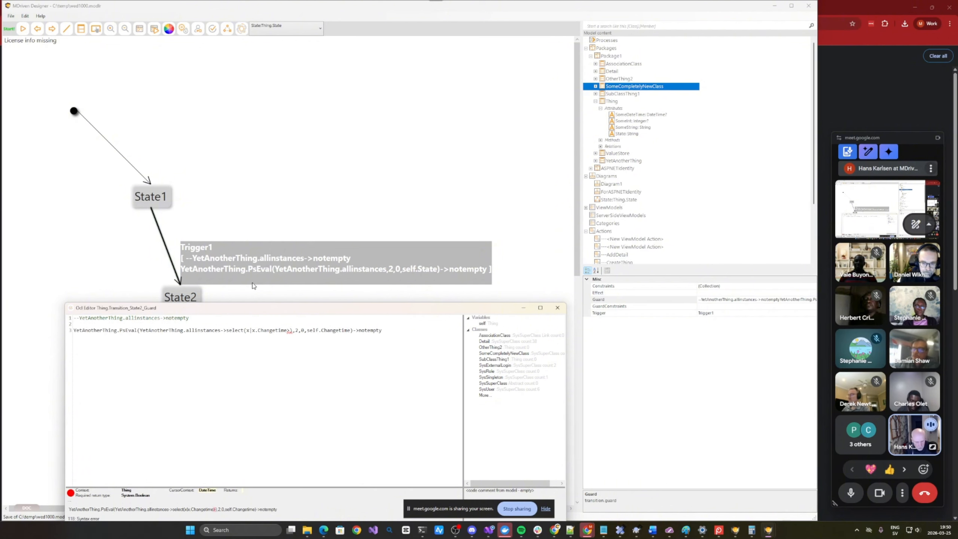
type("let ")
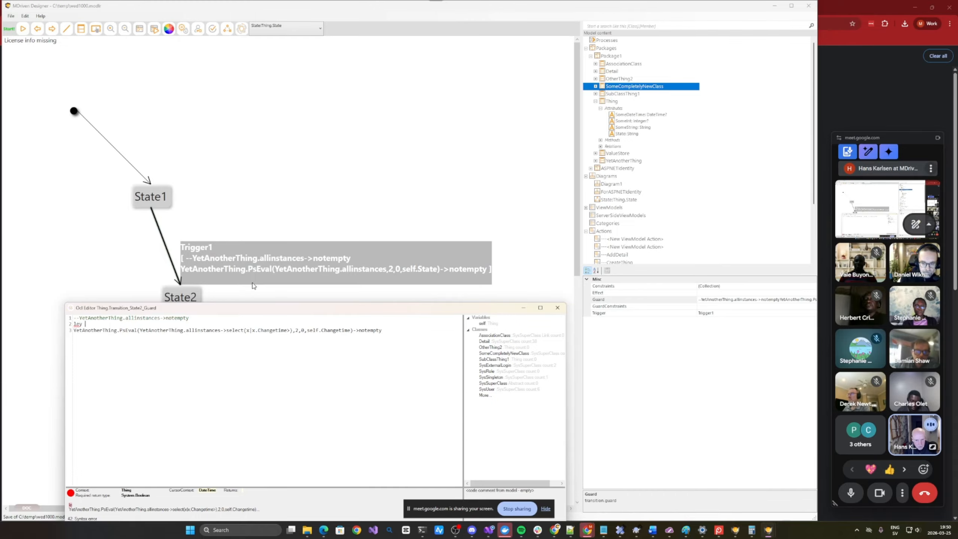
type("my")
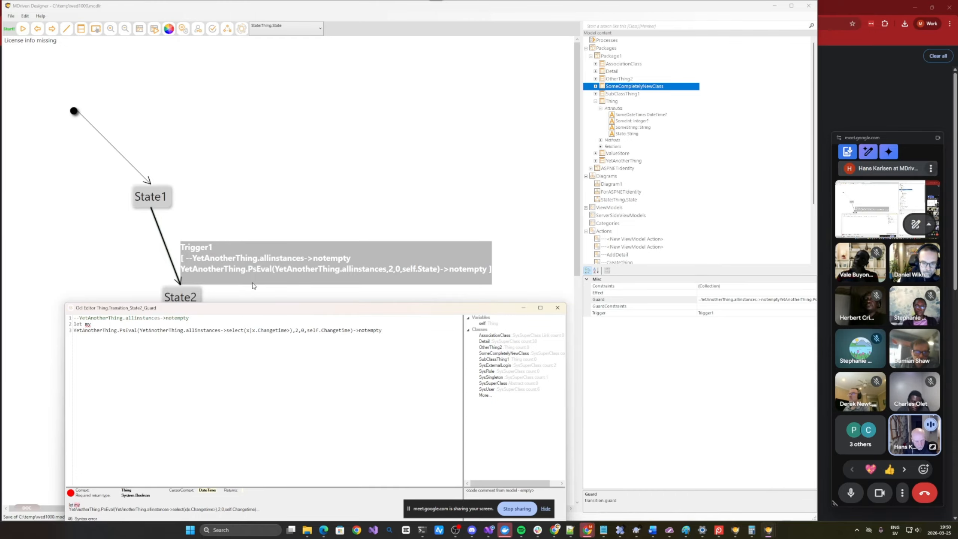
type("pointintime=")
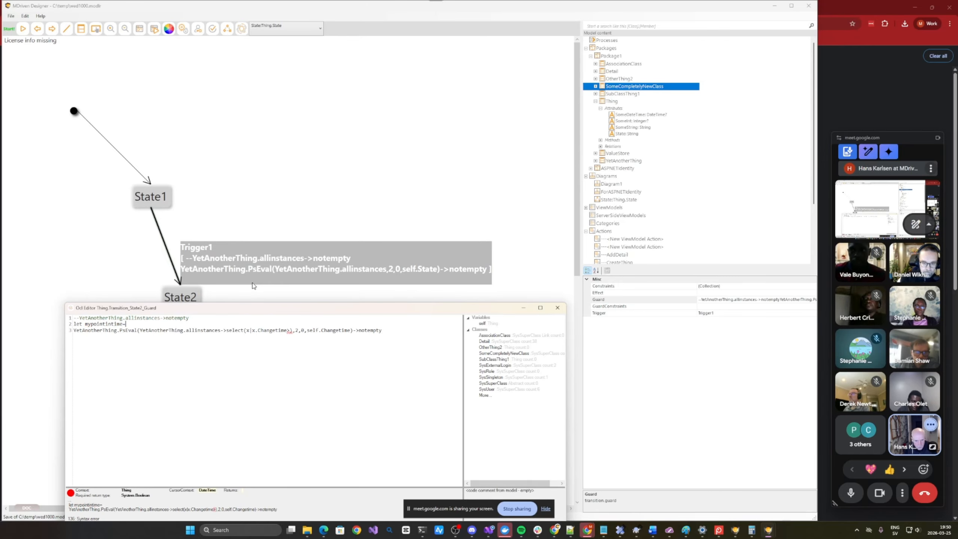
type("DateTime.Today")
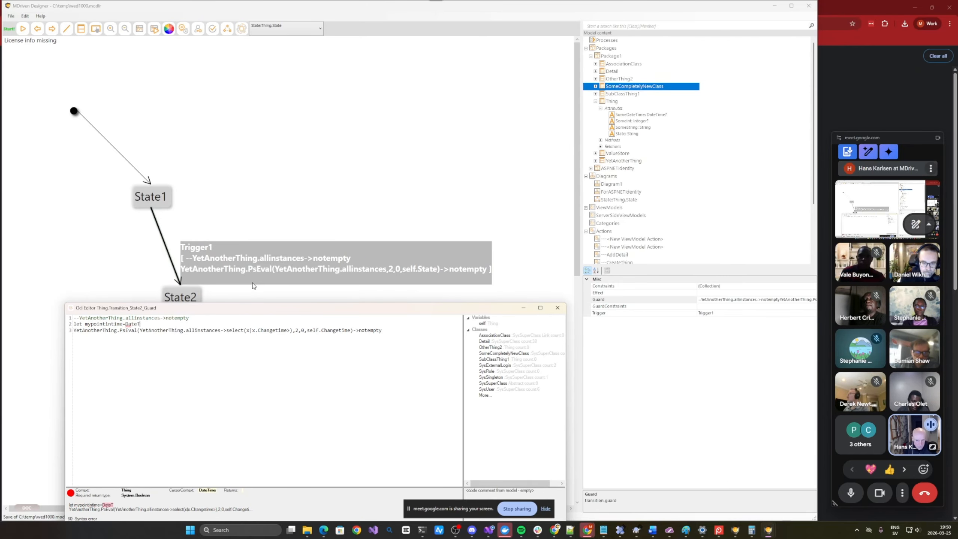
type(".AddDays(-1) in")
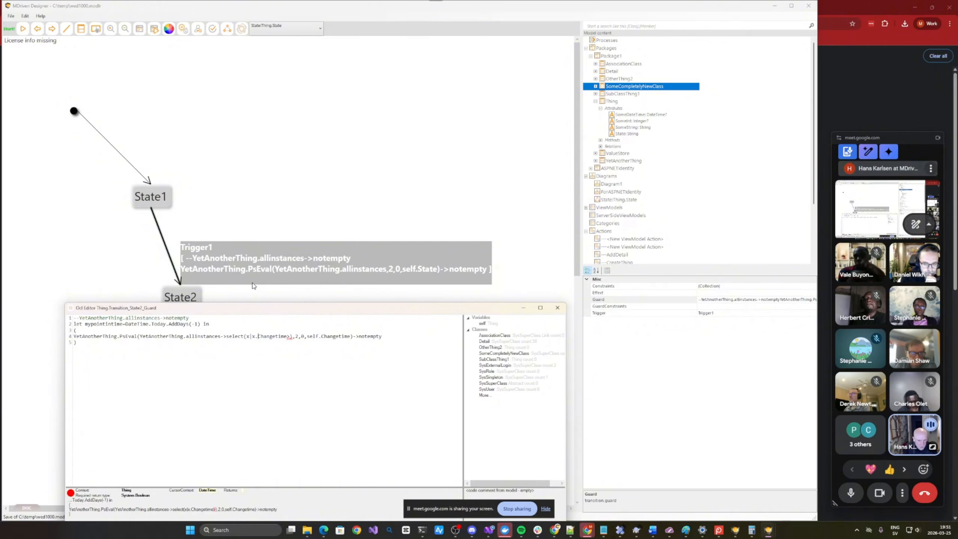
type("mypointintime")
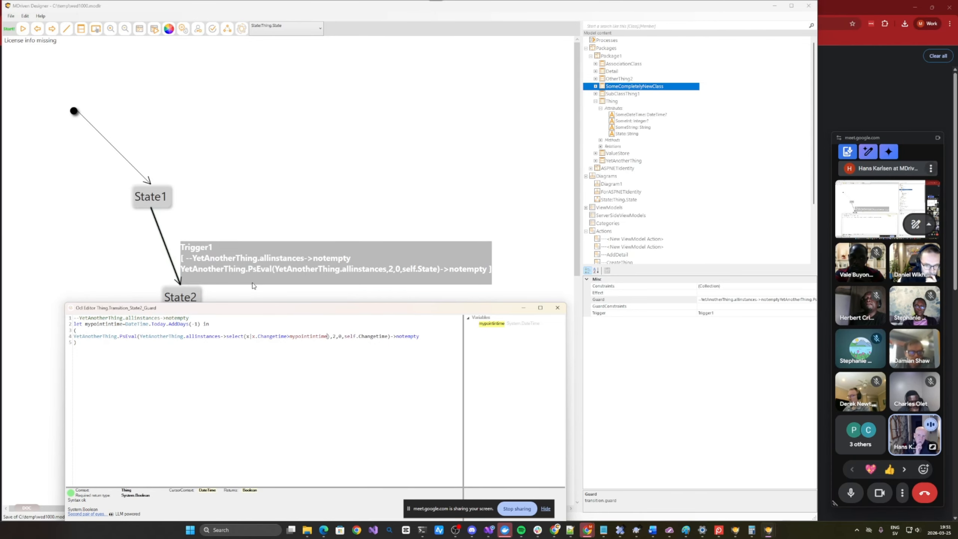
Step: Review the mypointintime declaration and walk through the PsEval arguments in the guard expression
key("Up")
key("Up")
key("Left")
key("Left")
key("Left")
key("Left")
key("Left")
key("Left")
key("Left")
key("Left")
key("Left")
key("Left")
key("Left")
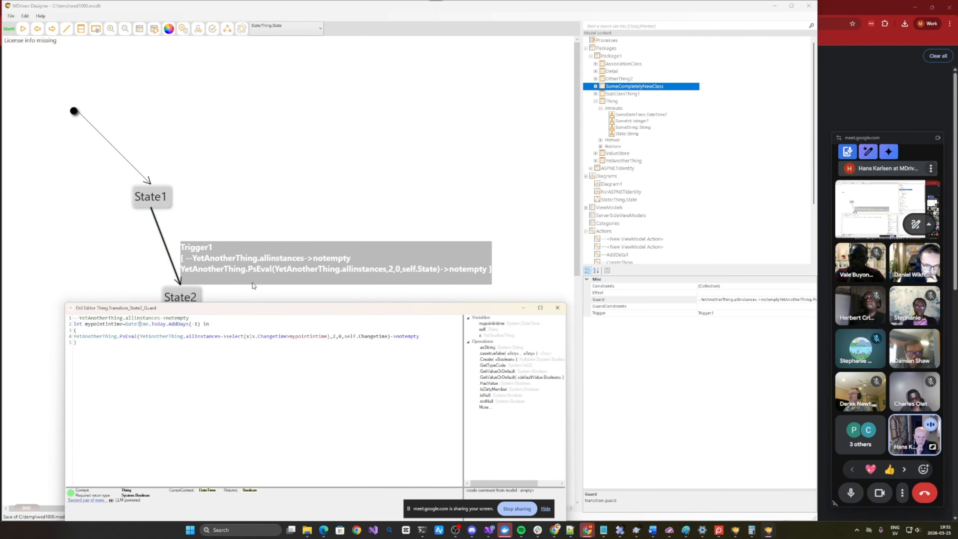
key("Down")
key("Down")
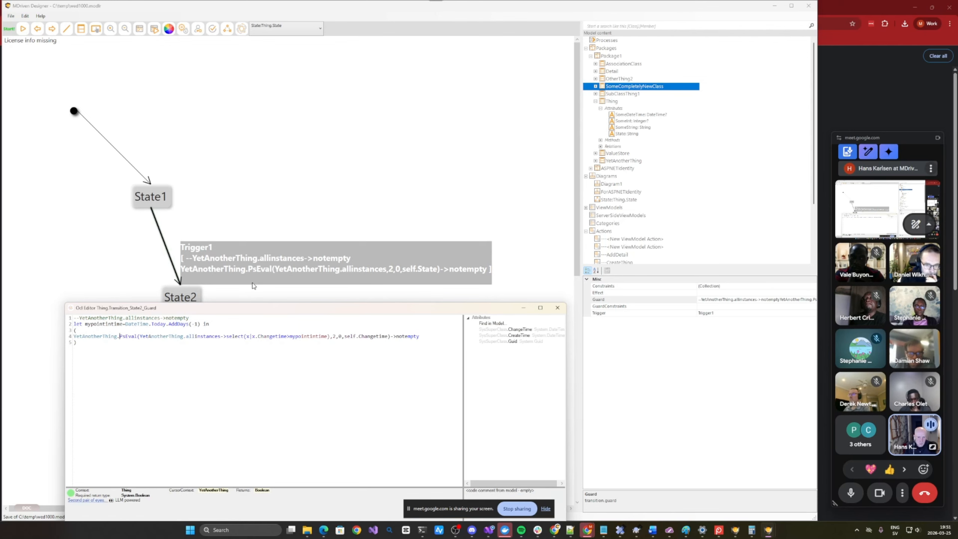
key("ctrl+Right")
key("ctrl+Right")
key("ctrl+Right")
key("ctrl+Right")
key("ctrl+Right")
key("ctrl+Right")
key("ctrl+Right")
key("ctrl+Right")
key("ctrl+Right")
key("ctrl+Right")
key("ctrl+Right")
key("ctrl+Right")
key("ctrl+Right")
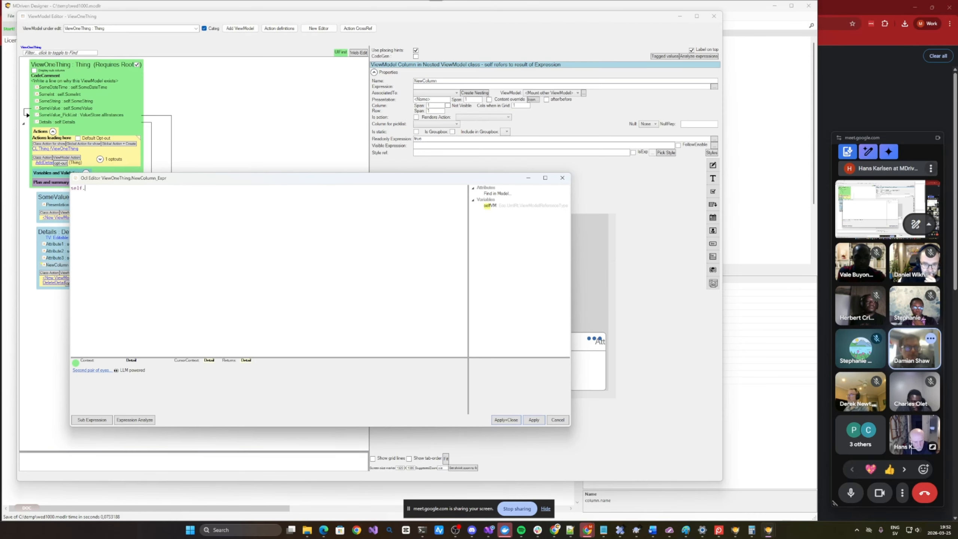
Step: Enter (DateTime.Now-self.ChangeTime) as the expression of ViewOneThing's NewColumn
type("self.Ch")
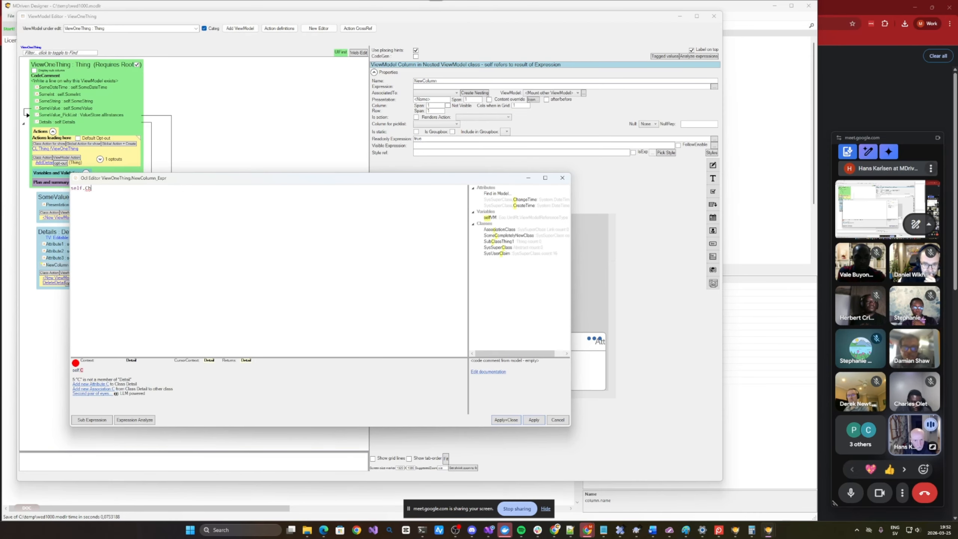
type("angeTime")
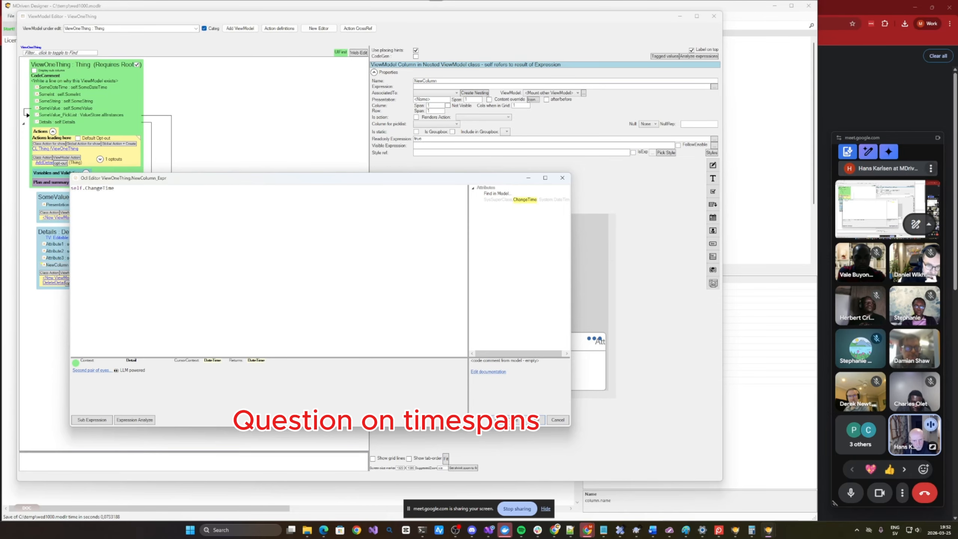
type("DateTime")
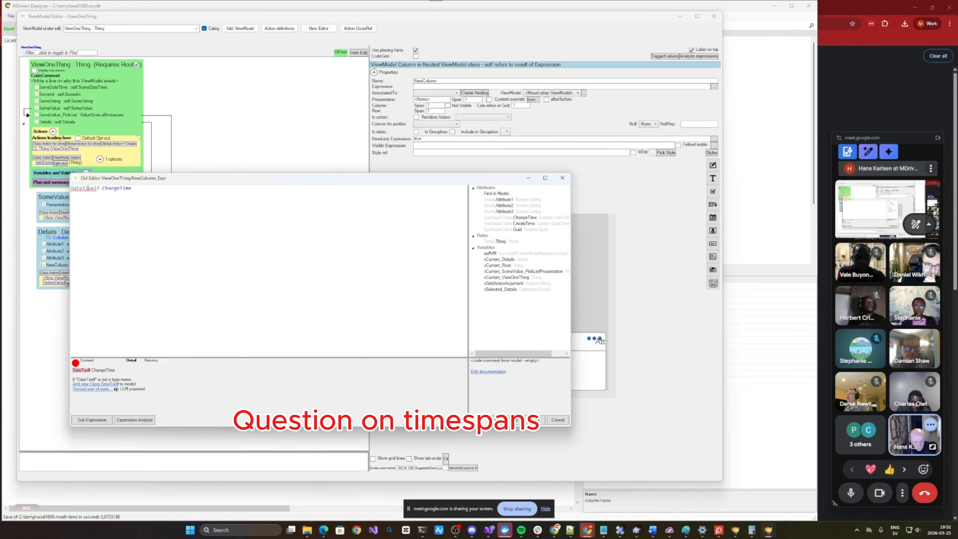
type(".Now")
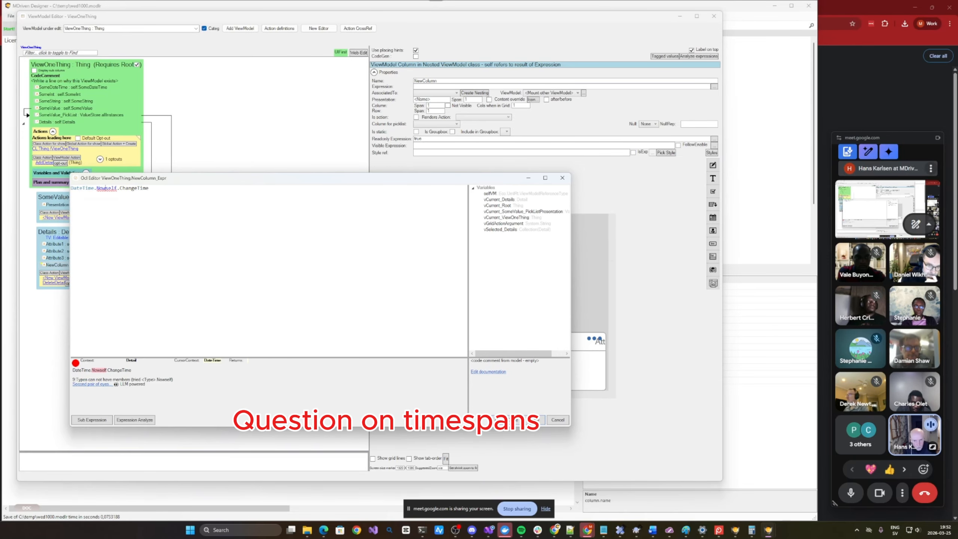
type("-")
key("Home")
type("(")
key("End")
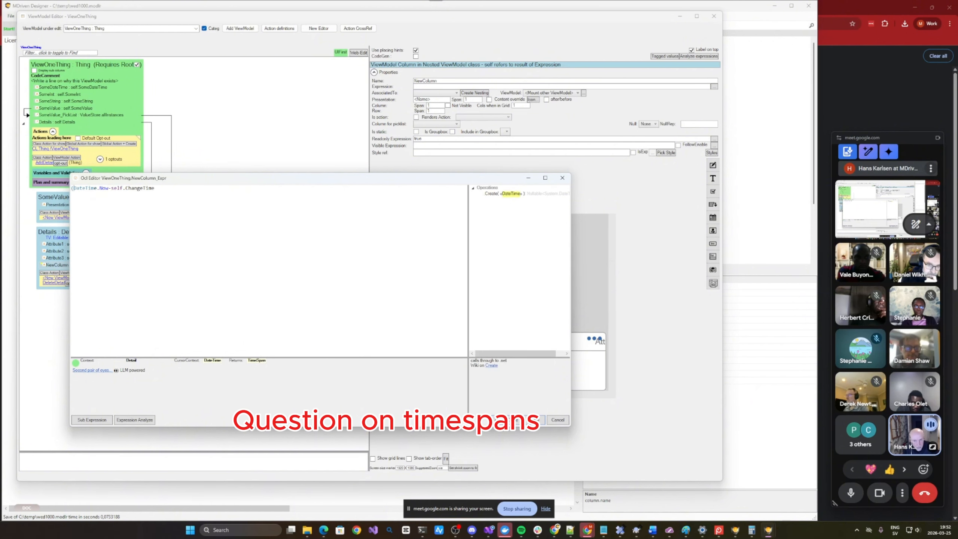
type(")")
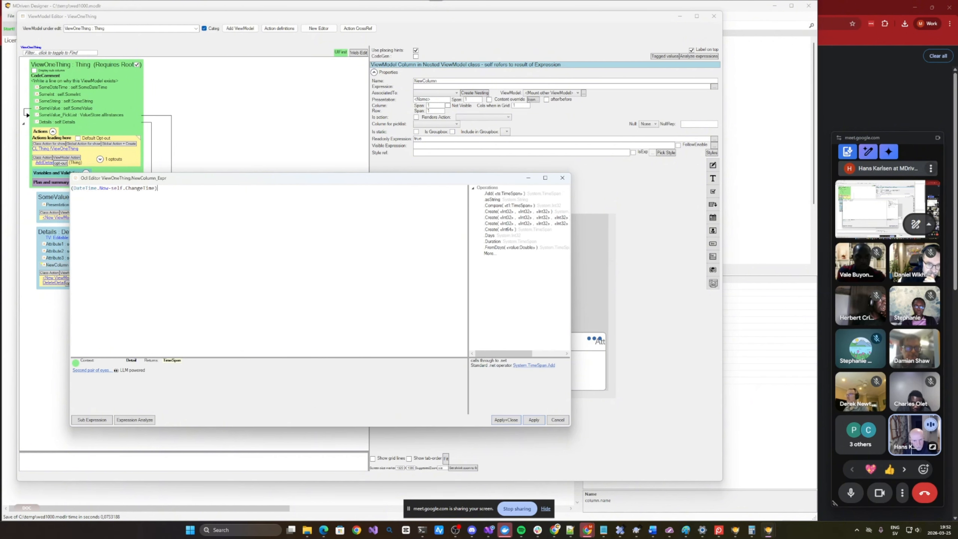
Step: Assign the time difference to a variable with let x= and add an in block with empty parentheses on new lines
key("Home")
type("let ")
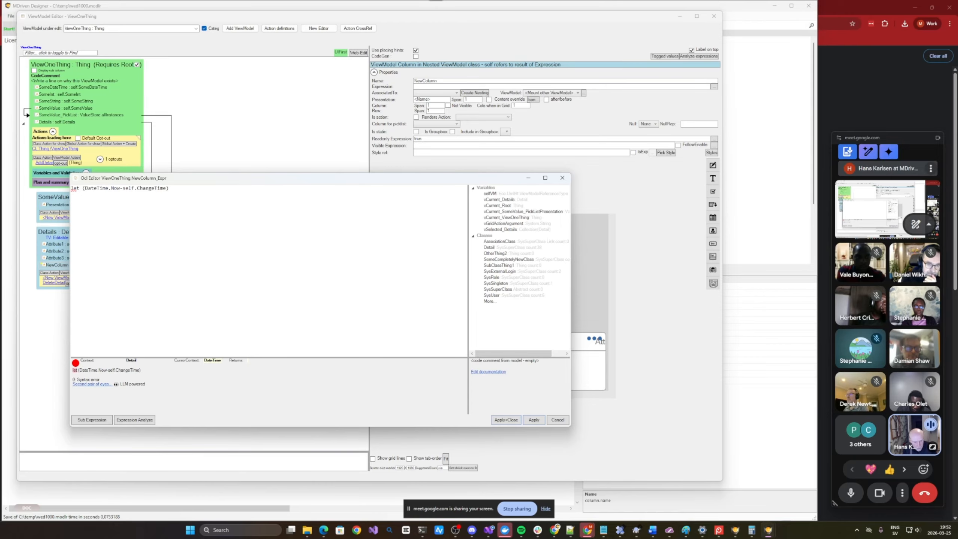
type("x=")
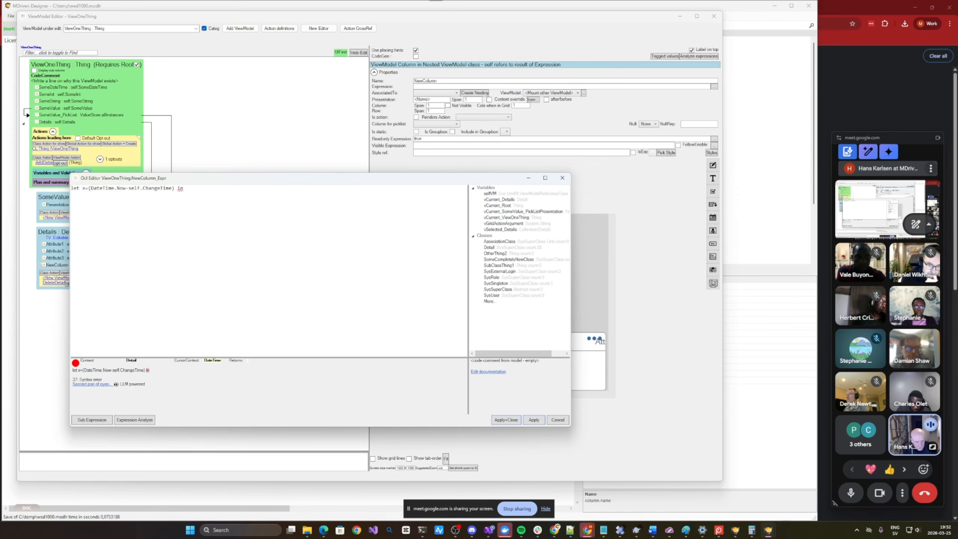
type("(")
key("Return")
key("Return")
type(")")
double_click(83, 188)
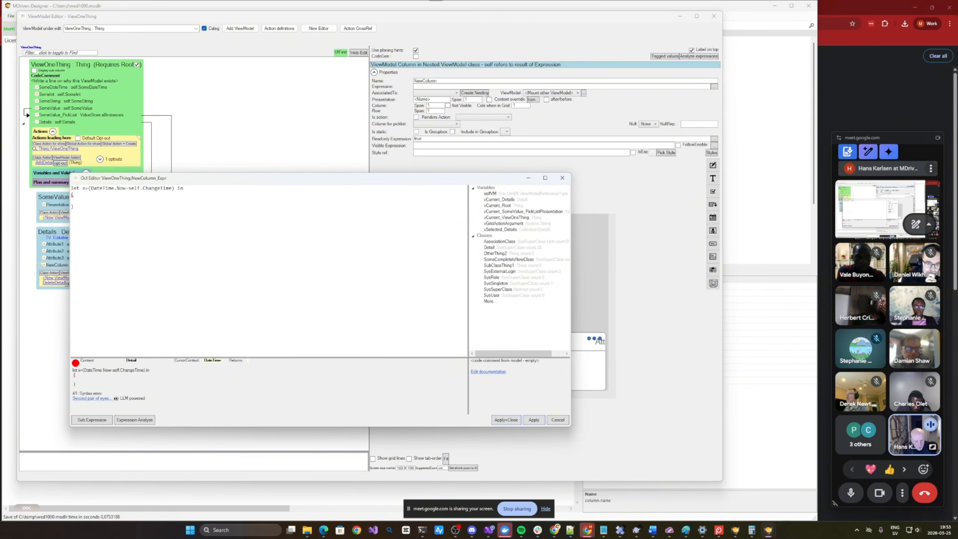
Step: Inside the let block, look up the To conversions on x, and replace that attempt with x.Second
type("x.")
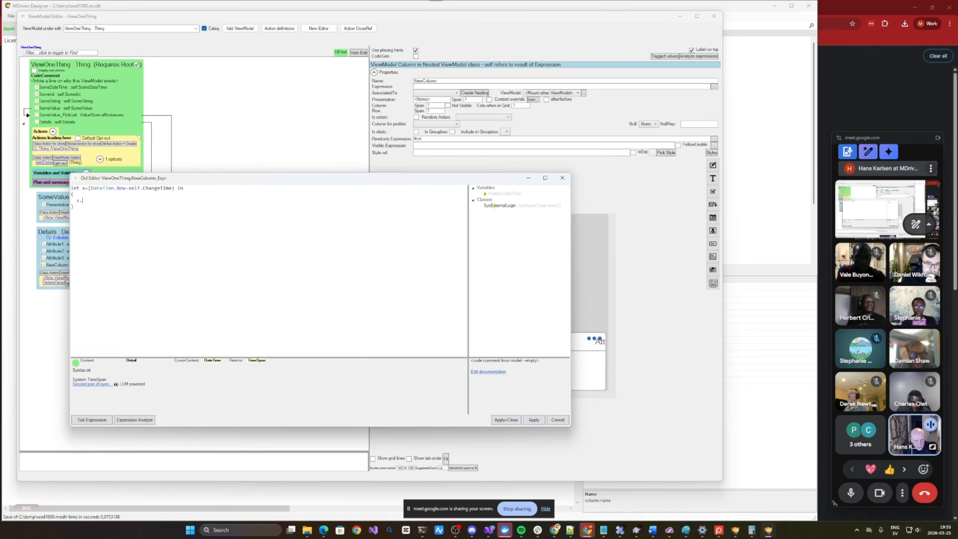
type("To")
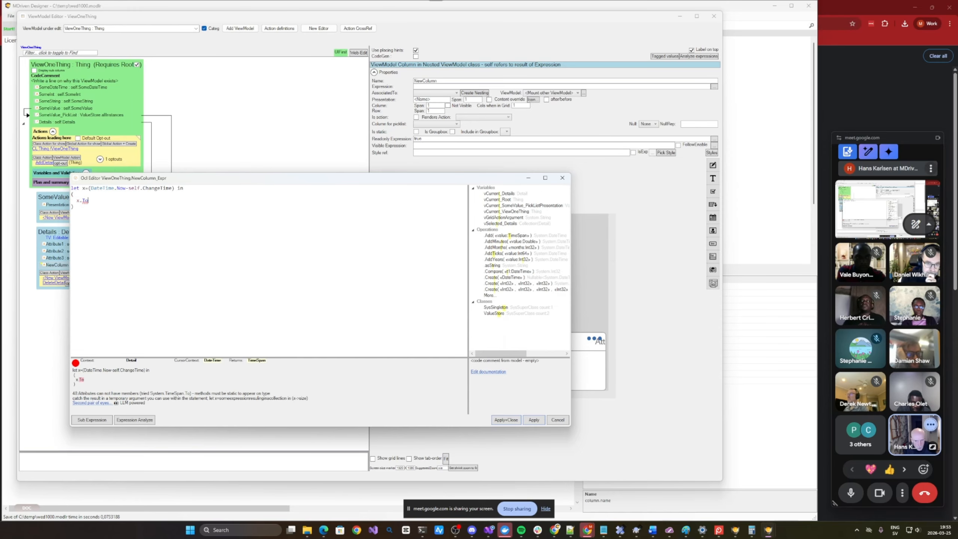
key("BackSpace")
key("BackSpace")
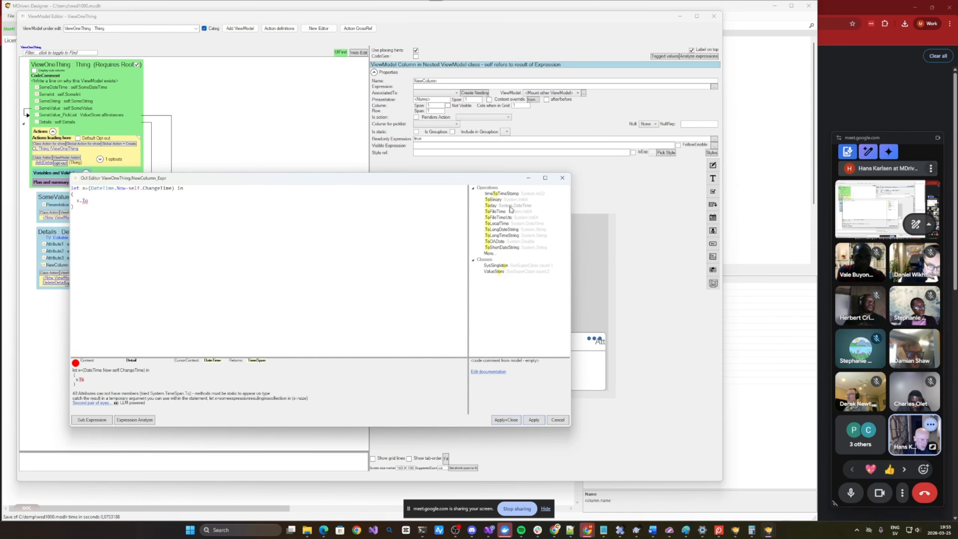
type("Secon")
double_click(493, 212)
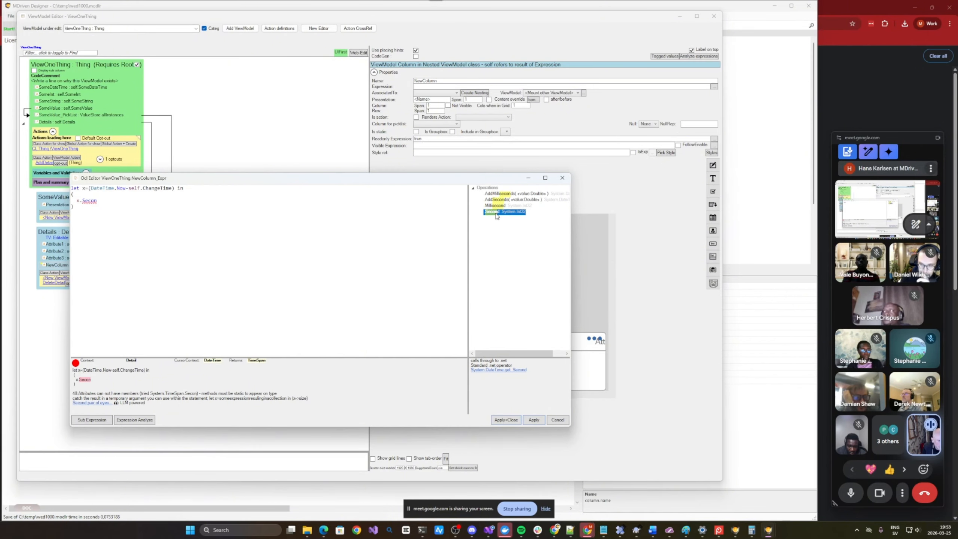
left_click(154, 202)
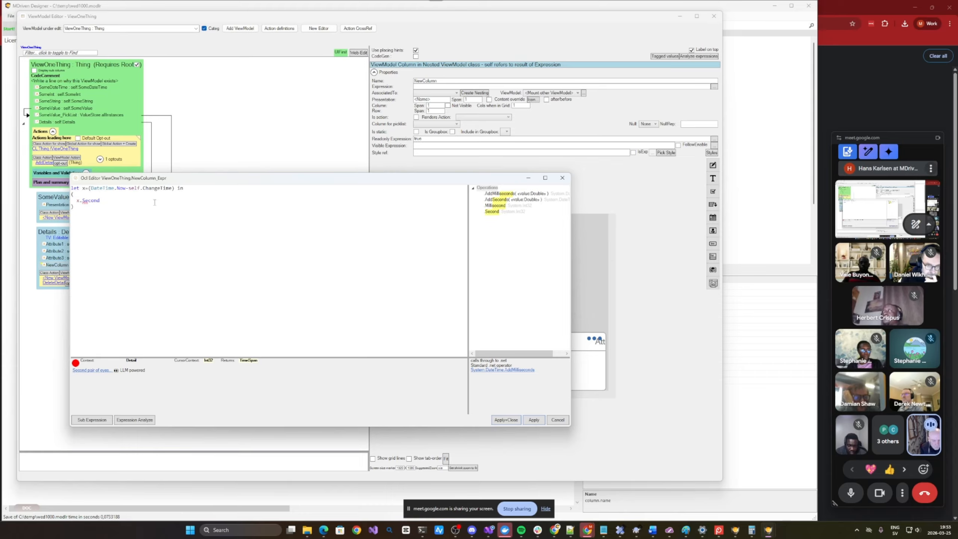
Step: Turn the let block's content into the parenthesized condition (x.Second>60) followed by a casetruefalse call
type(">6")
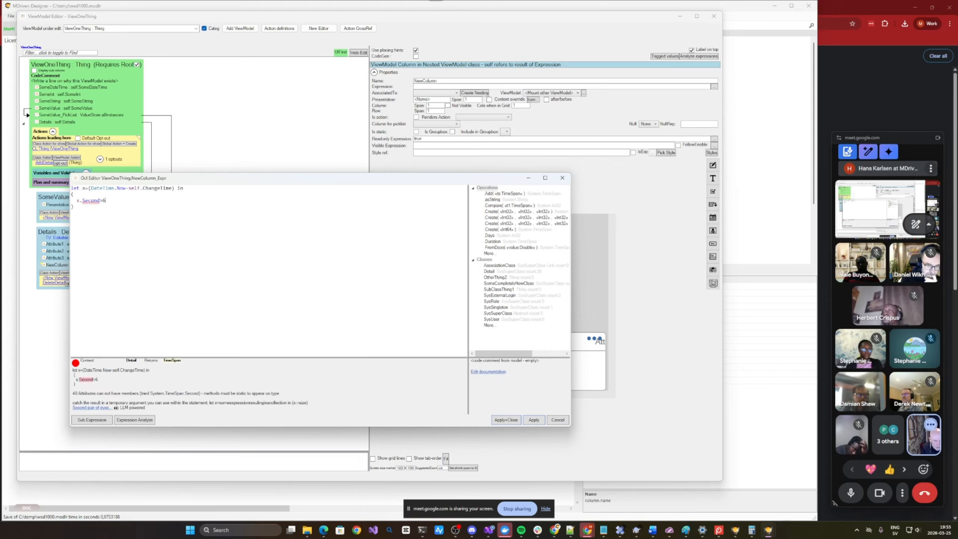
type("0")
key("Home")
type("(")
key("End")
type(")->cas")
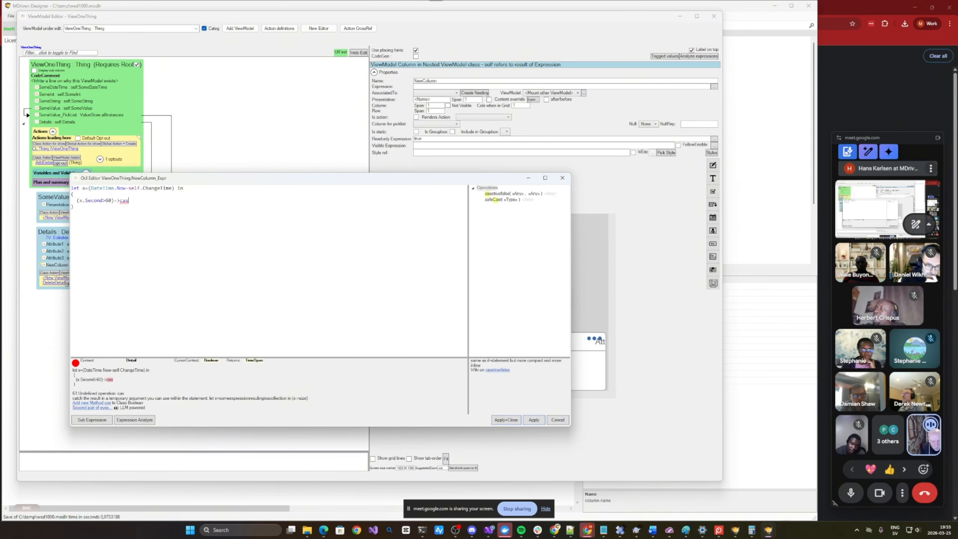
type("etrue")
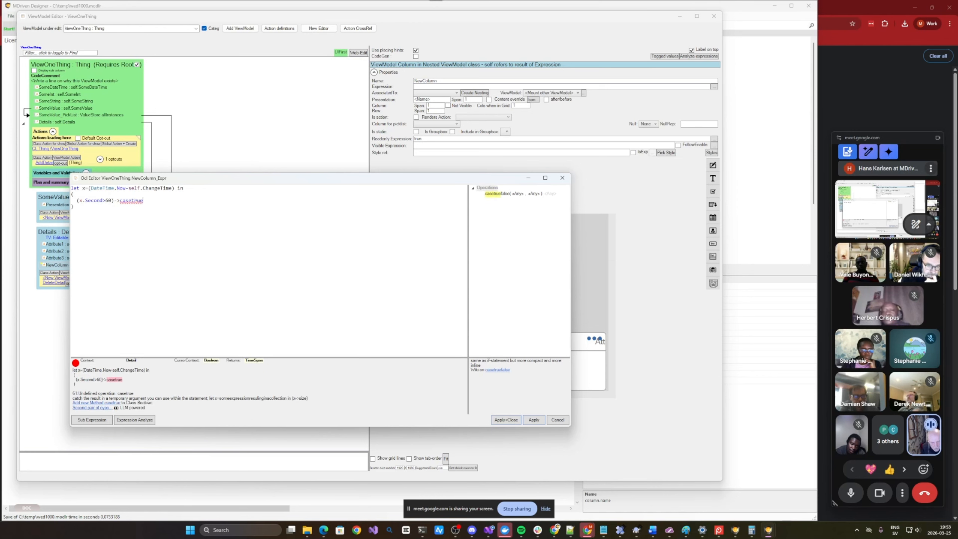
type("false(")
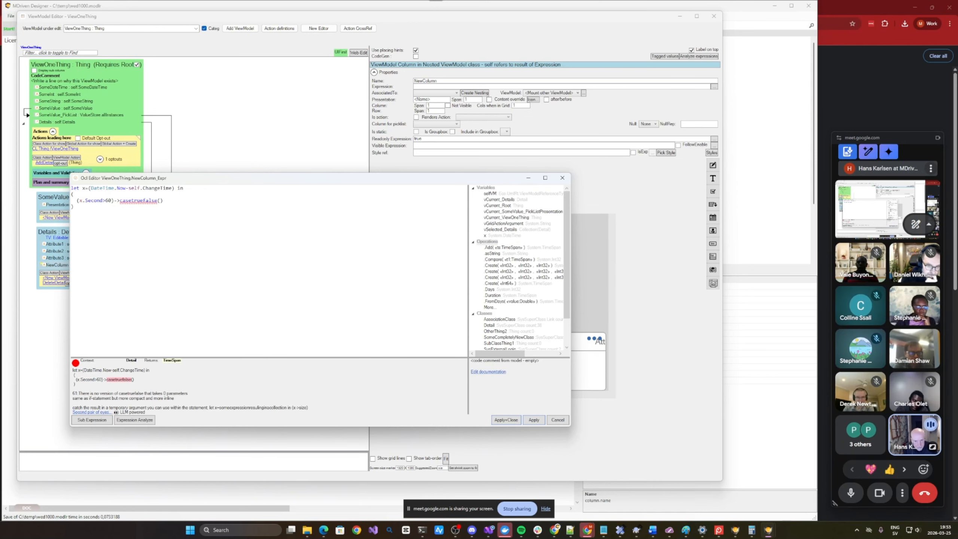
Step: Enter x.Minutes as the first argument of casetruefalse
type("'")
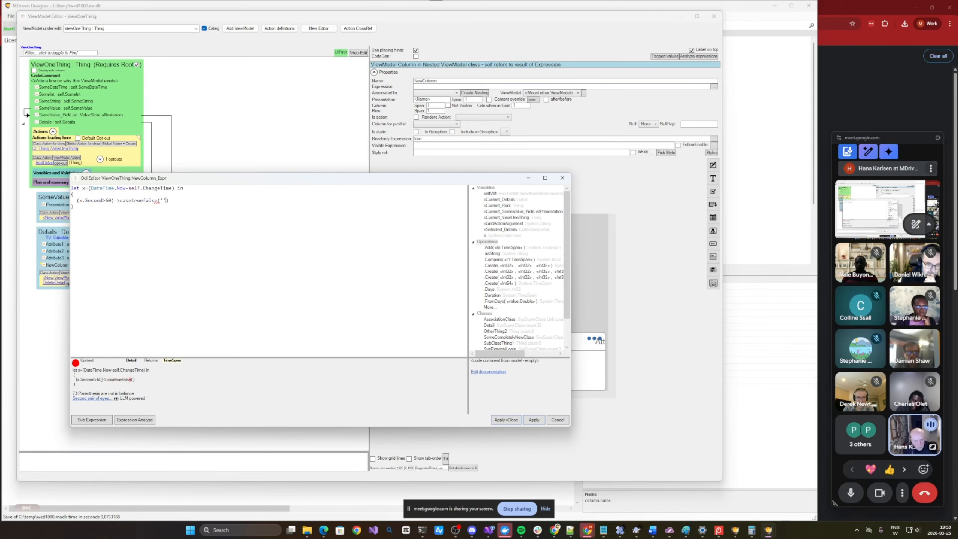
key("BackSpace")
key("Left")
key("Right")
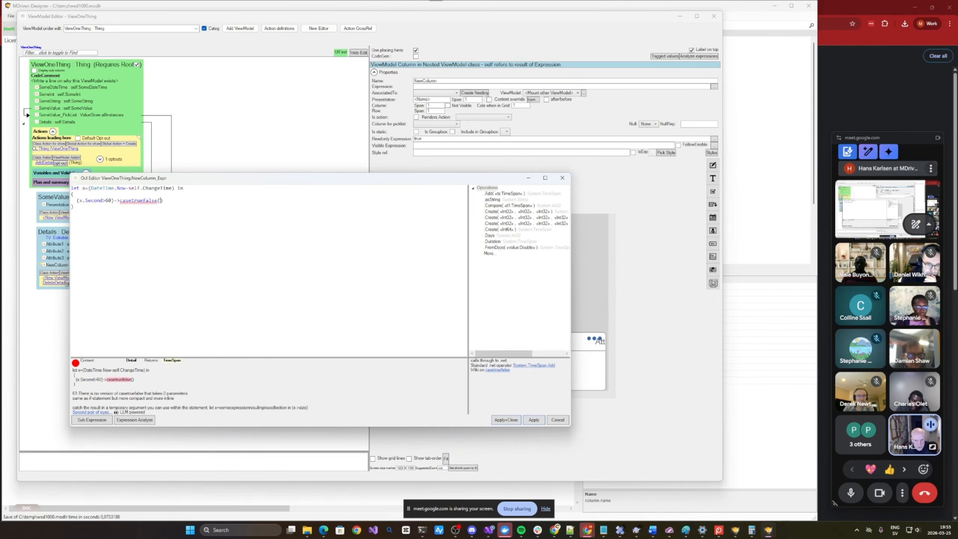
type("x,")
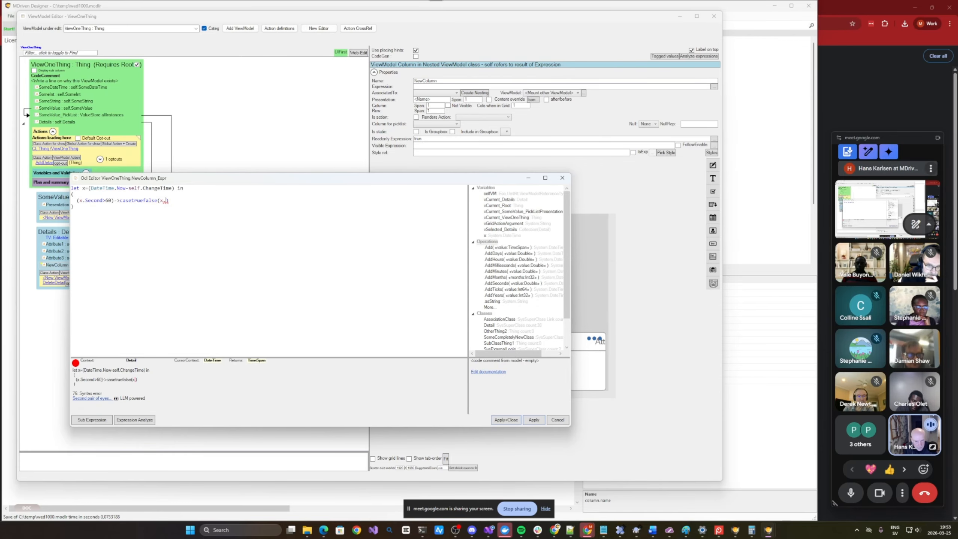
type("Minutes")
left_click(103, 200)
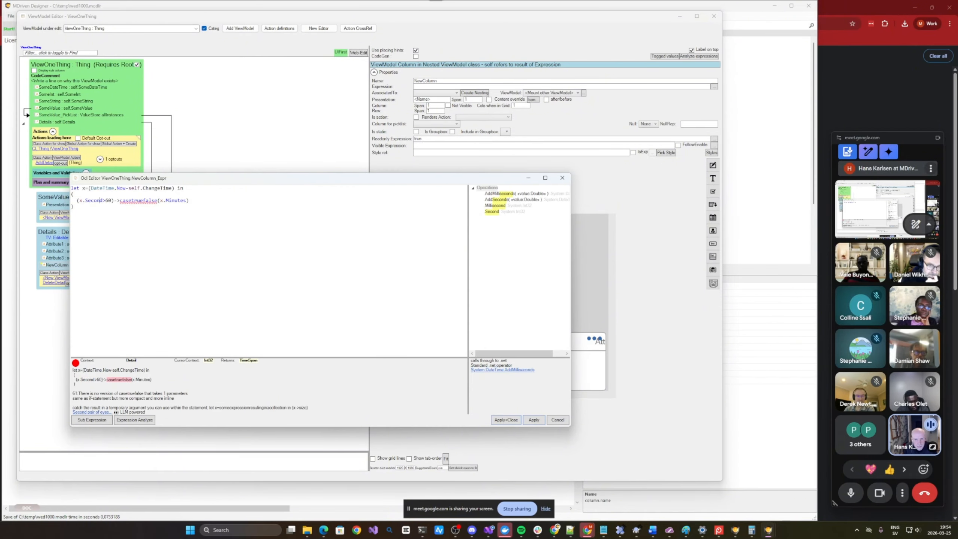
Step: Change the condition's x.Second to x.TotalSeconds so it reads (x.TotalSeconds>60)
left_click(114, 188)
key("ctrl+Right")
key("ctrl+Right")
key("ctrl+Right")
key("ctrl+Right")
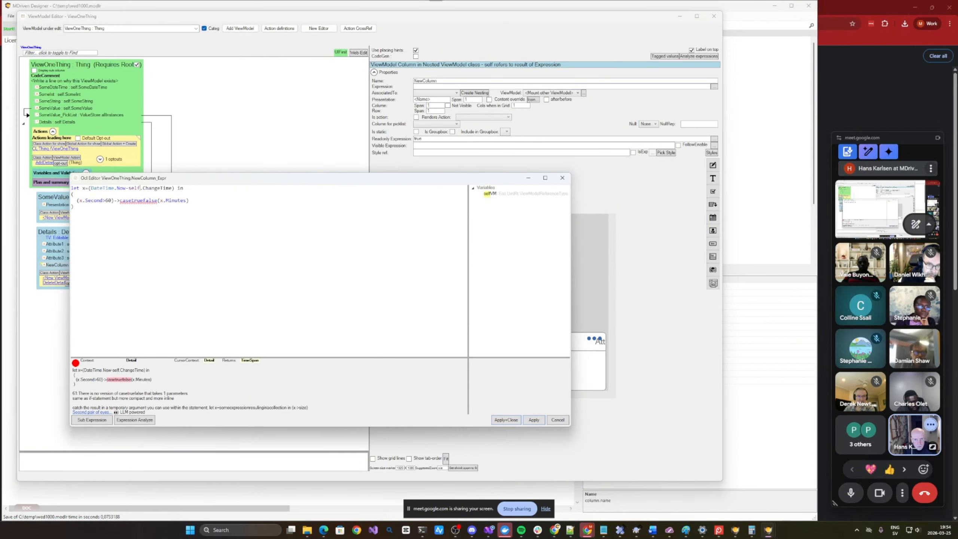
key("Down")
key("Down")
key("ctrl+Left")
key("ctrl+Left")
key("ctrl+Left")
key("ctrl+Left")
key("ctrl+Left")
key("ctrl+Left")
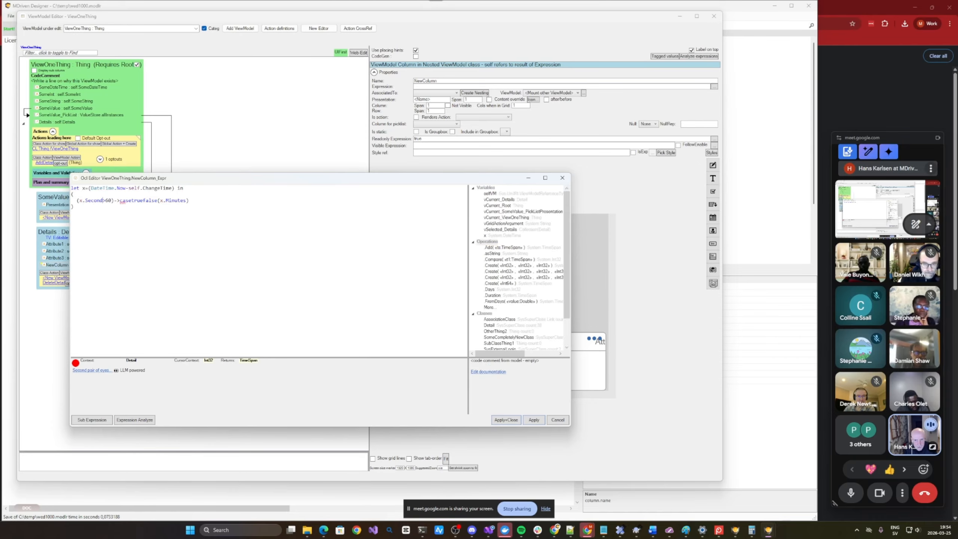
type(".")
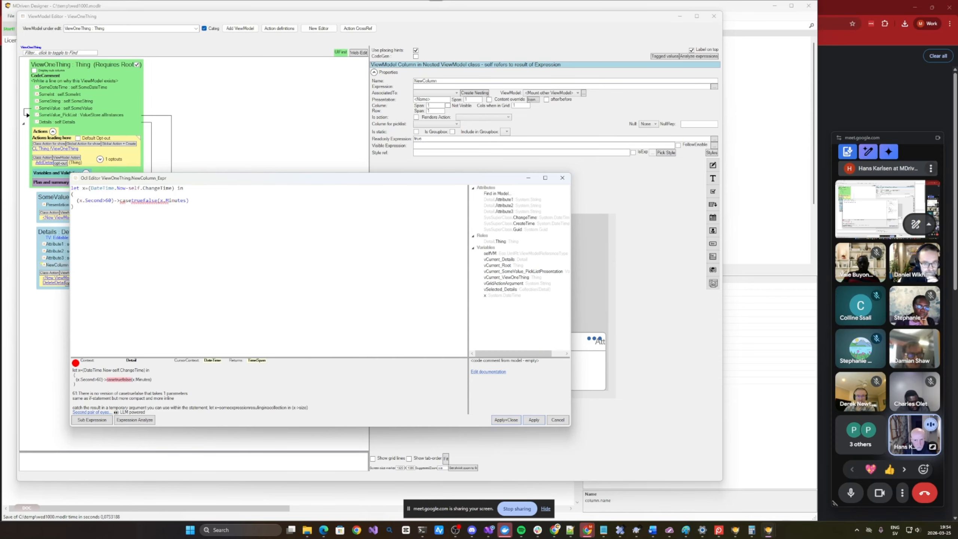
type("Total")
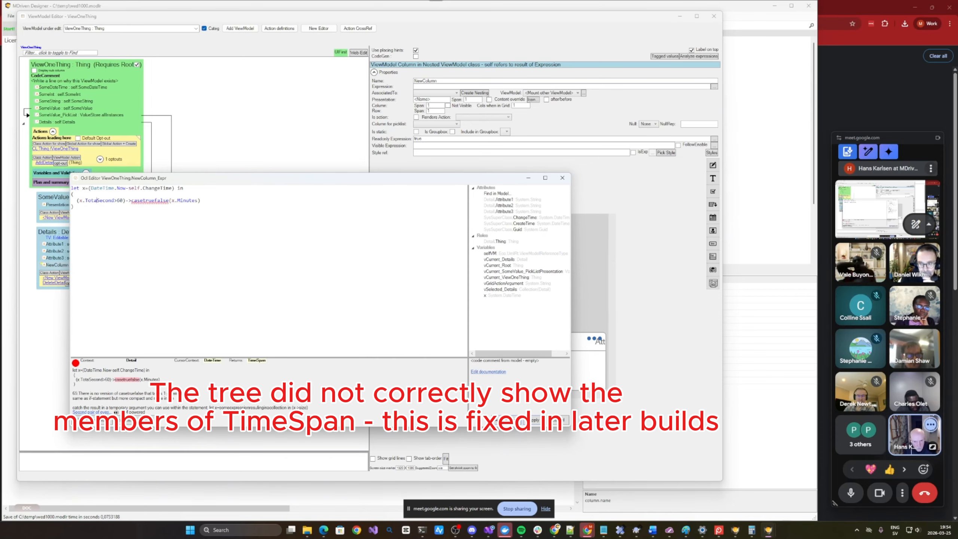
key("Right")
type("s")
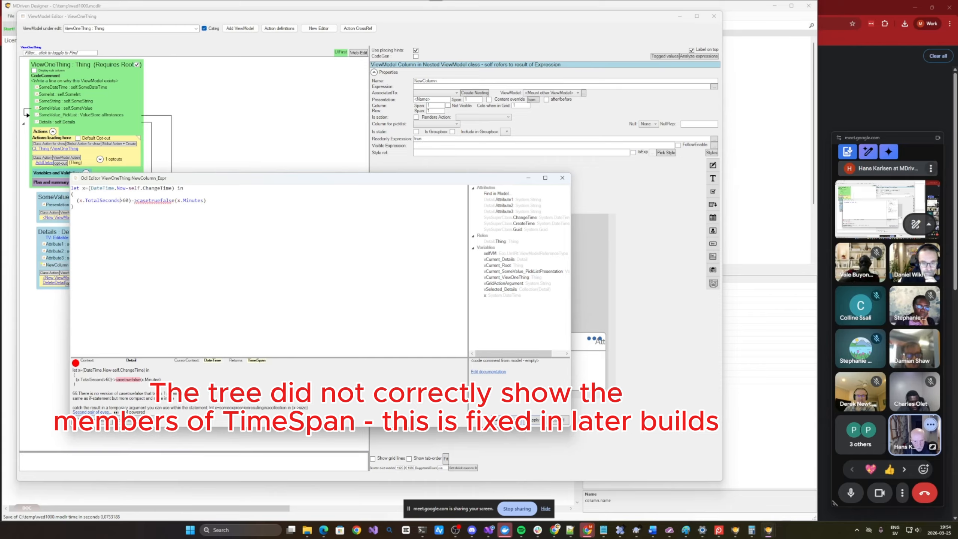
Step: Replace Minutes in the casetruefalse call with TotalMinutes.asstring and add an empty string '' as the second argument
key("End")
key("Left")
key("ctrl+shift+Left")
type("TotalMin")
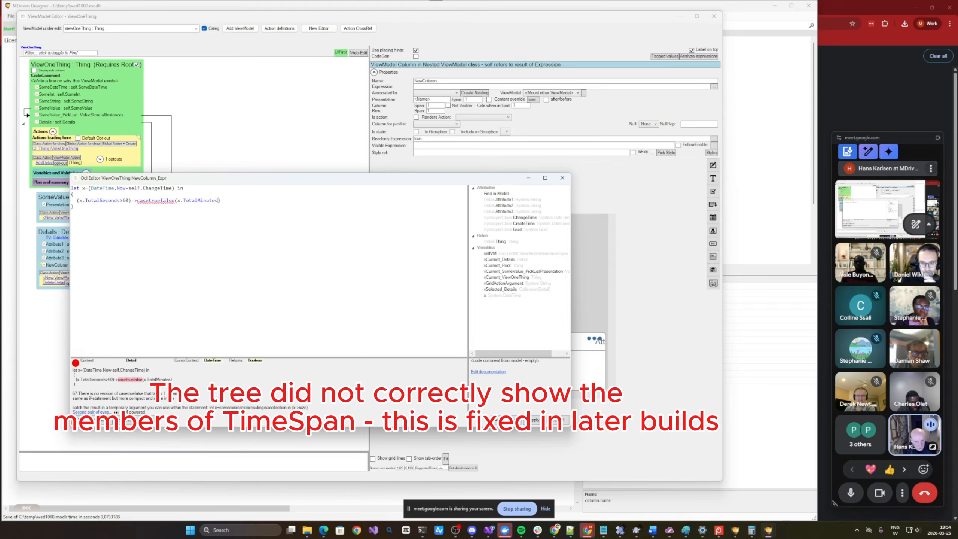
type("utes.asstring,''")
Step: Copy x.TotalMinutes.asstring over the empty string argument and change the copy to x.TotalSeconds.asstring
key("ctrl+Left")
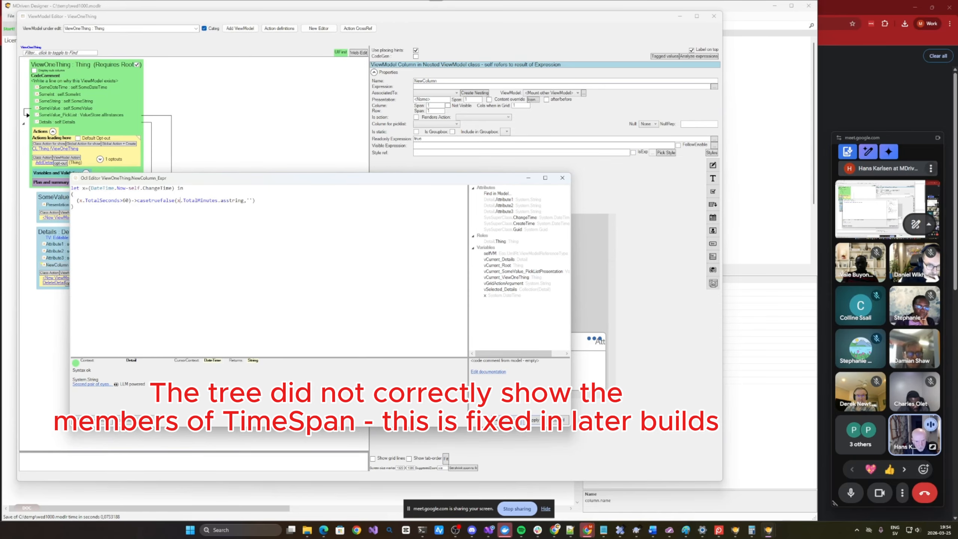
key("ctrl+shift+Right")
key("ctrl+shift+Right")
key("ctrl+shift+Right")
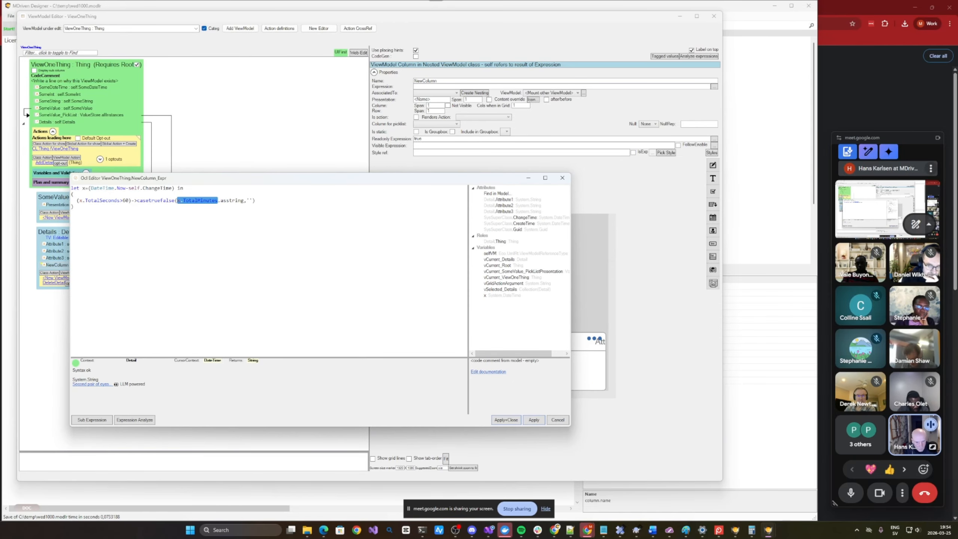
key("ctrl+shift+Right")
key("ctrl+shift+Right")
key("ctrl+c")
key("Right")
key("shift+Right")
key("shift+Right")
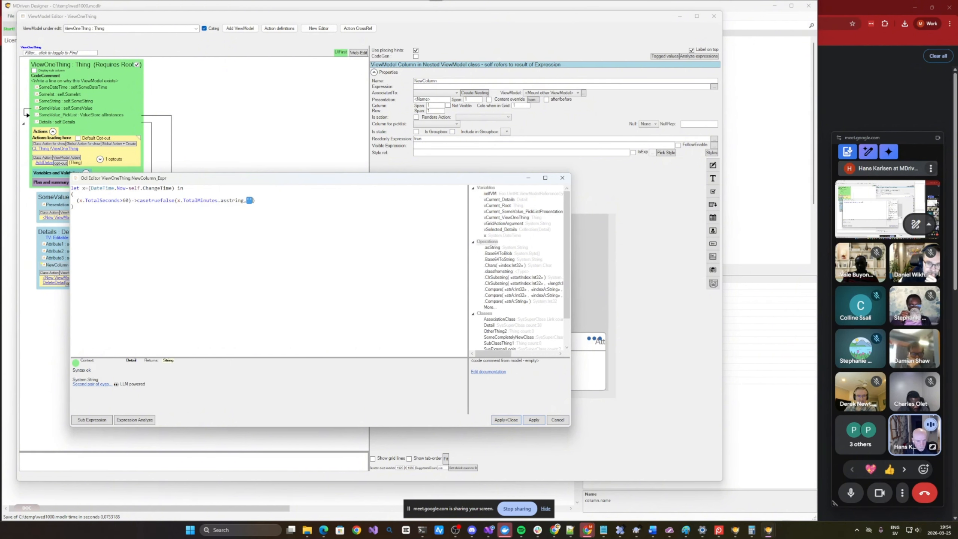
key("ctrl+v")
key("Left")
key("Left")
key("Left")
key("Left")
key("Left")
key("Left")
key("Left")
key("Left")
key("Left")
key("BackSpace")
key("BackSpace")
key("BackSpace")
key("BackSpace")
key("BackSpace")
key("BackSpace")
key("BackSpace")
type("Secon")
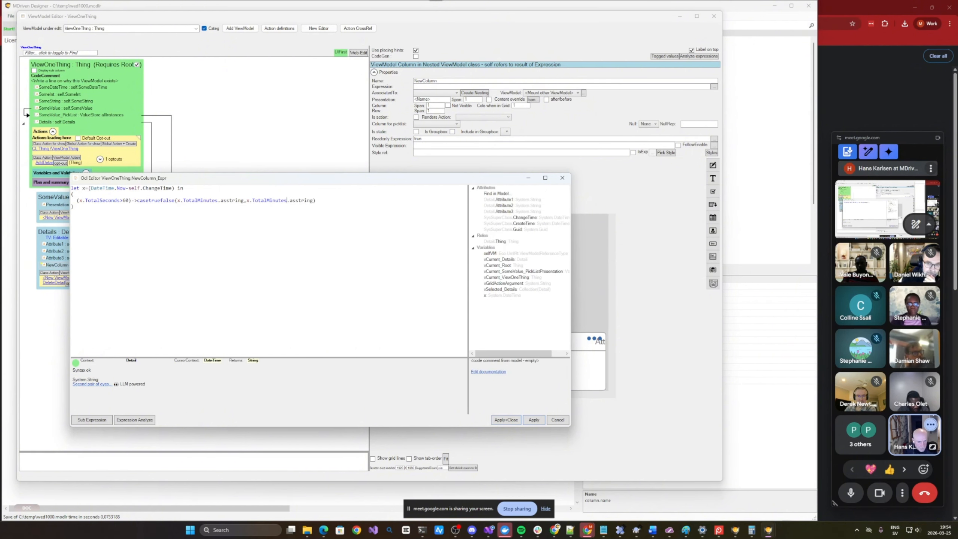
type("ds")
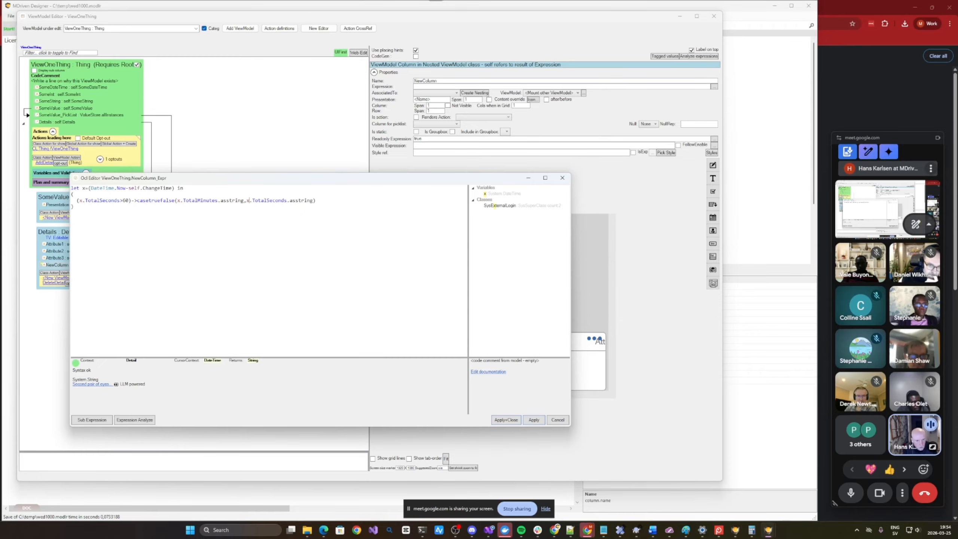
Step: Append +' Secs' to x.TotalSeconds.asstring
key("ctrl+Right")
key("ctrl+Right")
key("ctrl+Right")
key("ctrl+Right")
type("'")
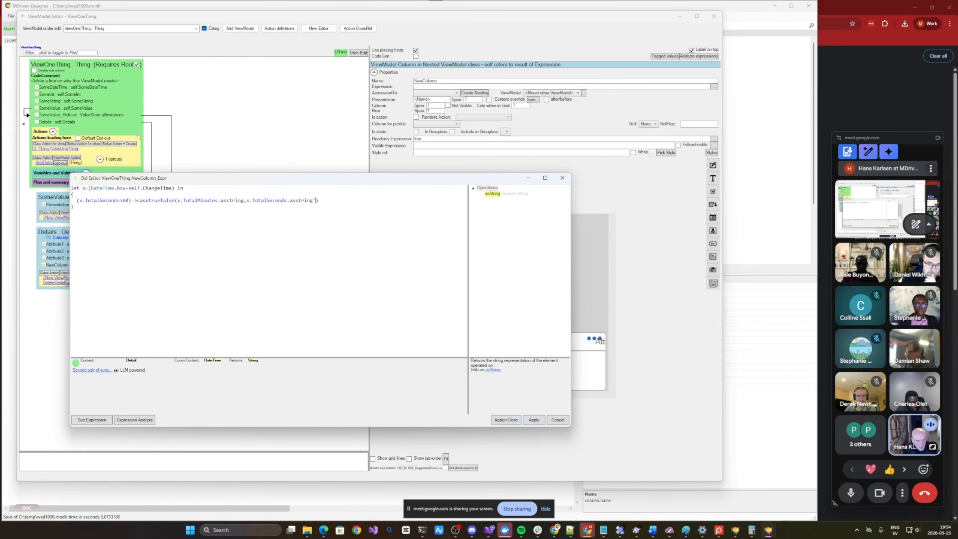
key("Left")
type("+' Secs")
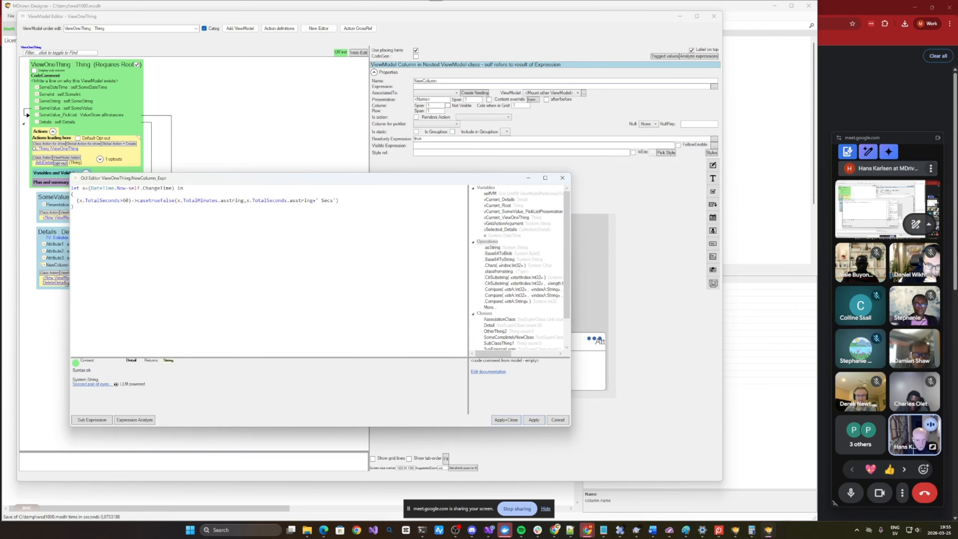
Step: Walk back through the expression and examine the DateTime.Now-self.ChangeTime difference assigned to x
key("ctrl+Left")
key("ctrl+Left")
key("ctrl+Left")
key("ctrl+Left")
key("ctrl+Left")
key("ctrl+Left")
key("ctrl+Left")
key("ctrl+Left")
key("ctrl+Left")
key("ctrl+Left")
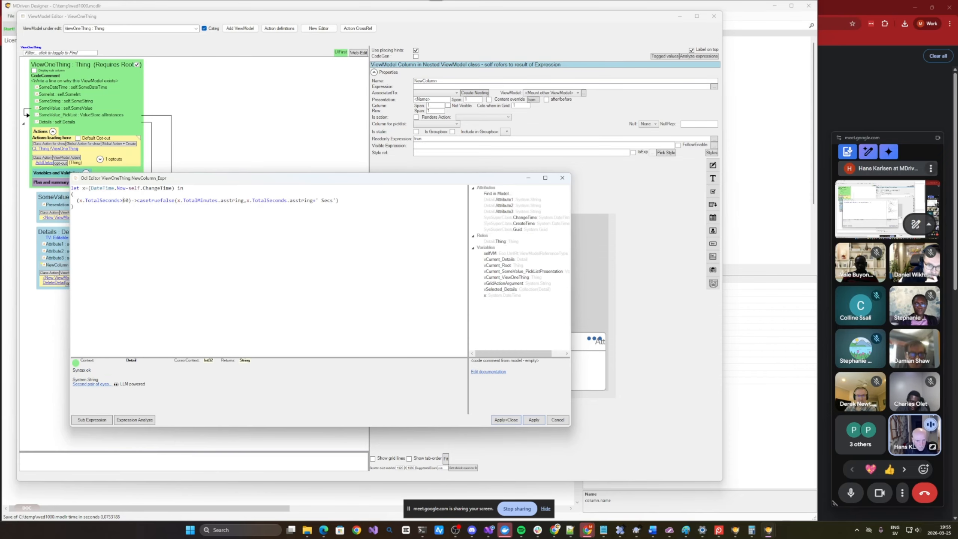
key("ctrl+Left")
key("ctrl+Left")
key("ctrl+Left")
key("ctrl+Left")
key("ctrl+Left")
key("ctrl+Left")
key("ctrl+Left")
key("ctrl+Left")
key("ctrl+Left")
key("ctrl+Left")
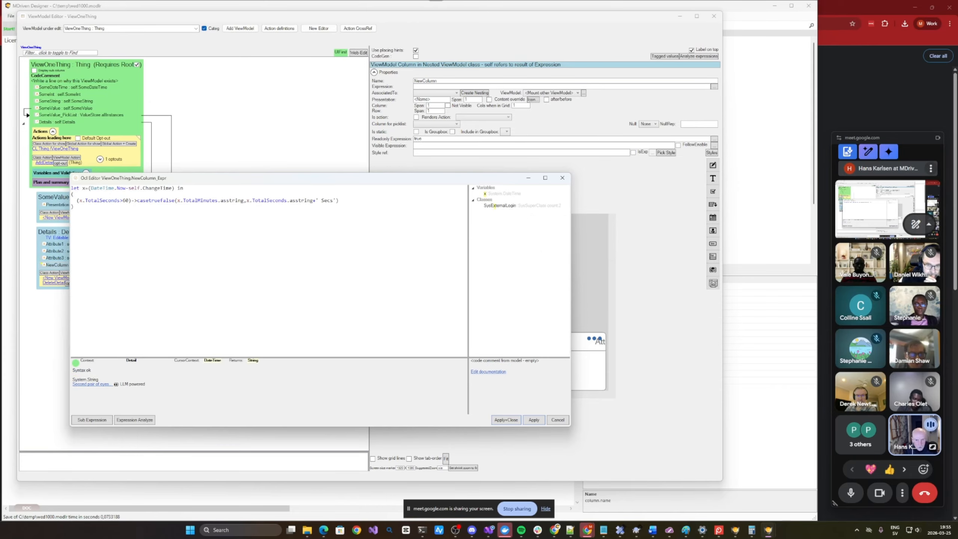
key("Right")
key("Up")
key("Up")
key("ctrl+Left")
key("ctrl+Left")
key("ctrl+Left")
key("ctrl+Left")
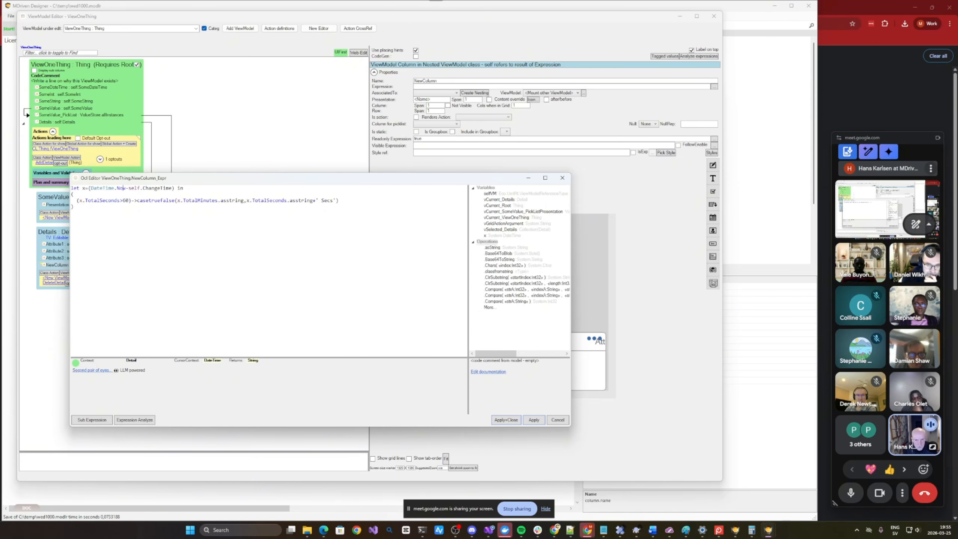
key("Right")
key("ctrl+shift+Right")
key("ctrl+shift+Right")
key("ctrl+shift+Right")
key("ctrl+shift+Right")
key("ctrl+shift+Right")
key("ctrl+shift+Right")
key("ctrl+shift+Right")
key("ctrl+shift+Right")
key("ctrl+shift+Right")
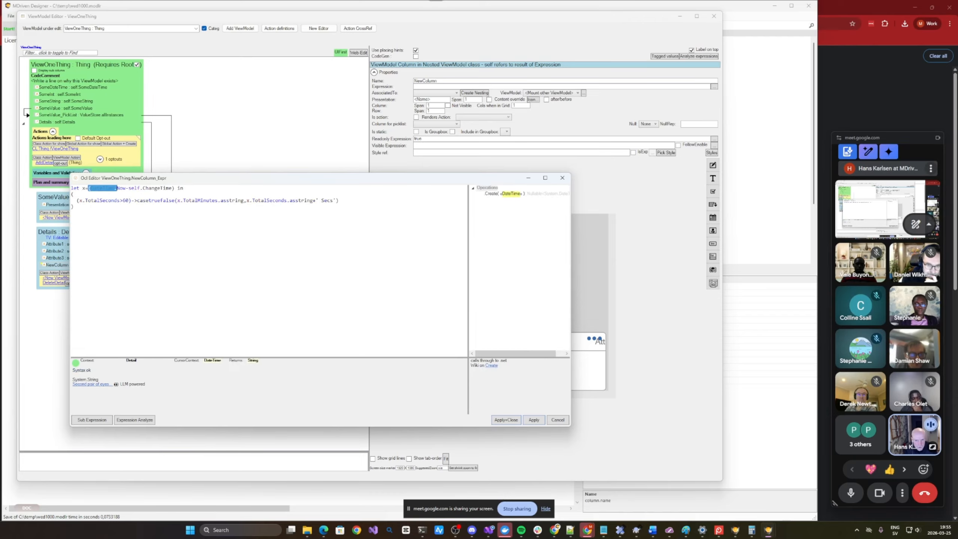
key("shift+Left")
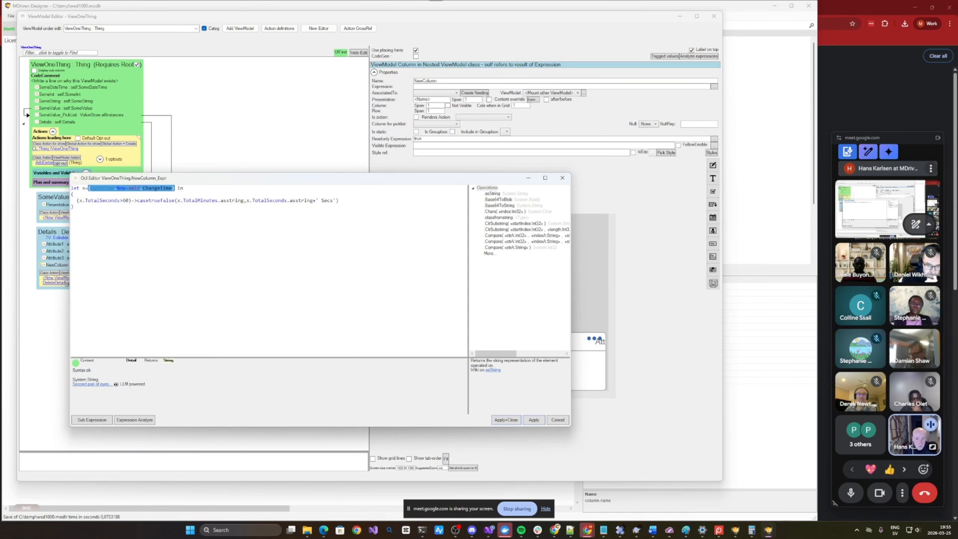
Step: Append +' Minutes and ' to x.TotalMinutes.asstring in the true branch of casetruefalse
key("Down")
key("Down")
key("ctrl+Left")
key("ctrl+Left")
key("ctrl+Left")
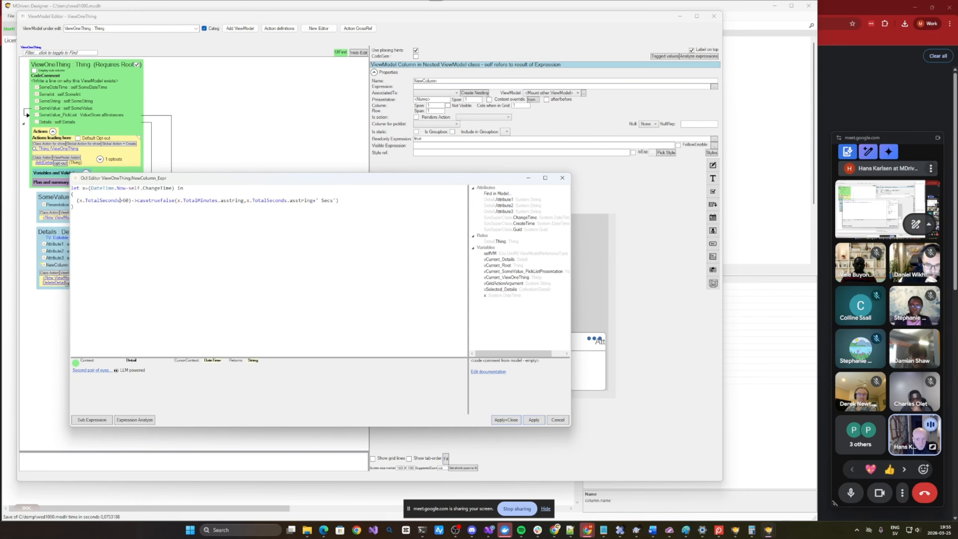
key("ctrl+Left")
key("ctrl+Left")
key("ctrl+Left")
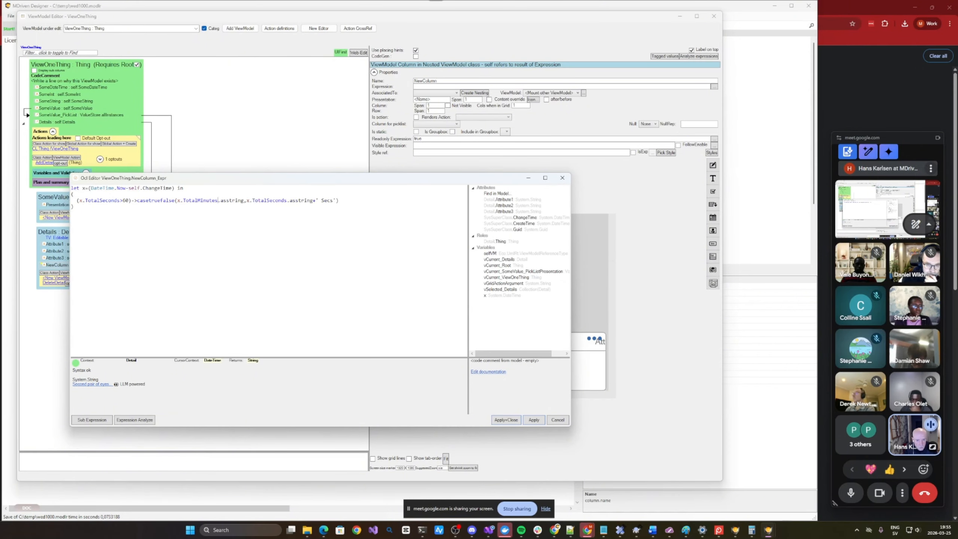
key("Left")
type("+''")
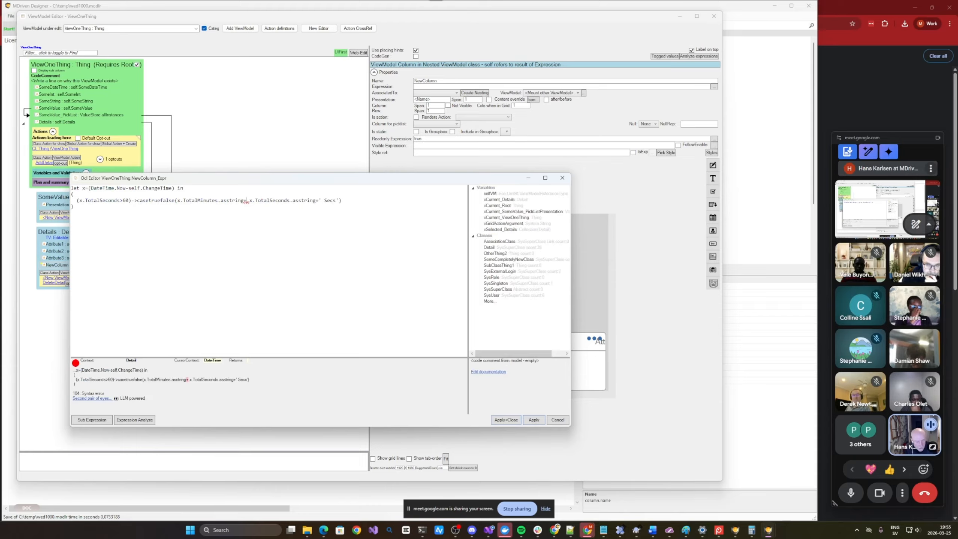
key("Left")
type("Minutes and")
Step: Make '' the false branch of casetruefalse, concatenate the seconds text after the call, and apply the expression
key("Right")
key("Right")
type("'')+")
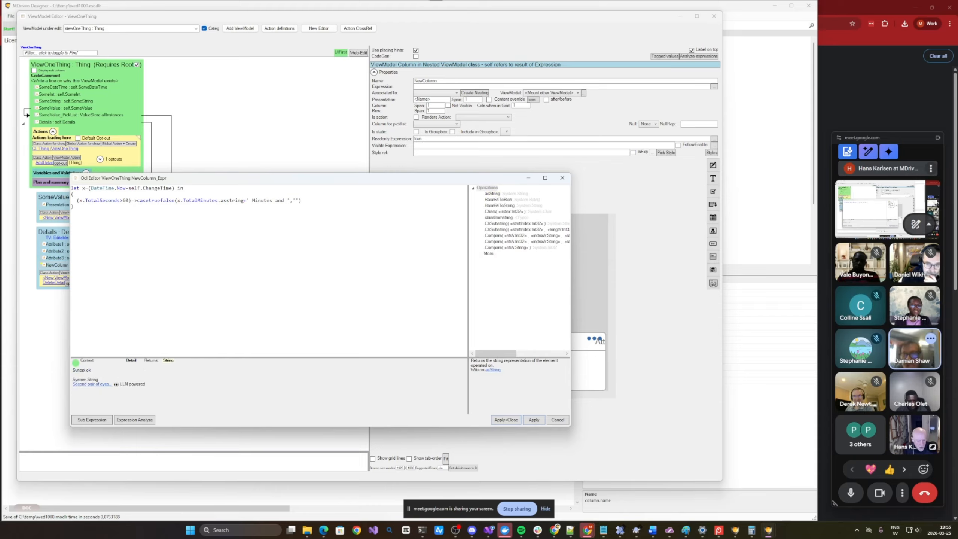
key("End")
key("BackSpace")
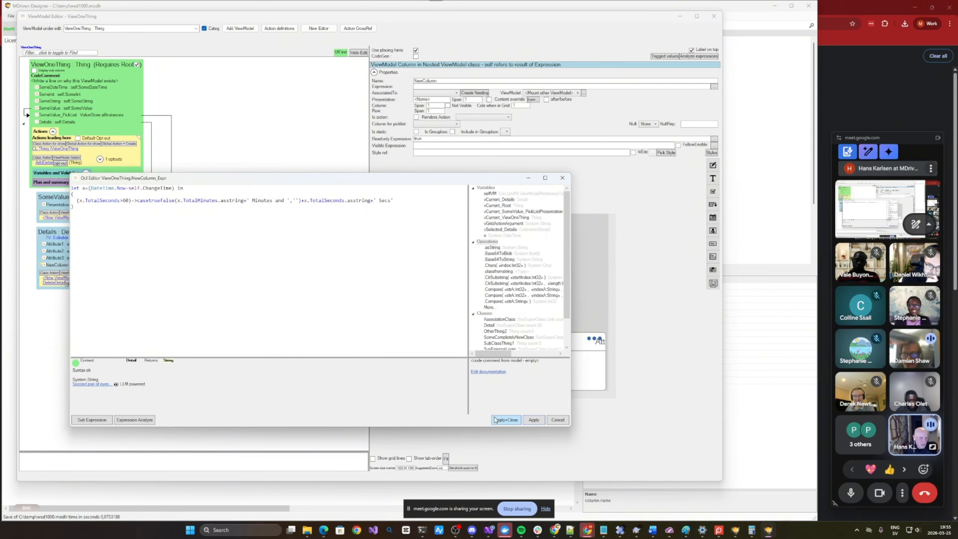
left_click(505, 419)
Step: Switch to the browser, load localhost:5001, and open the first Purple thing in View One Thing
key("alt+Tab")
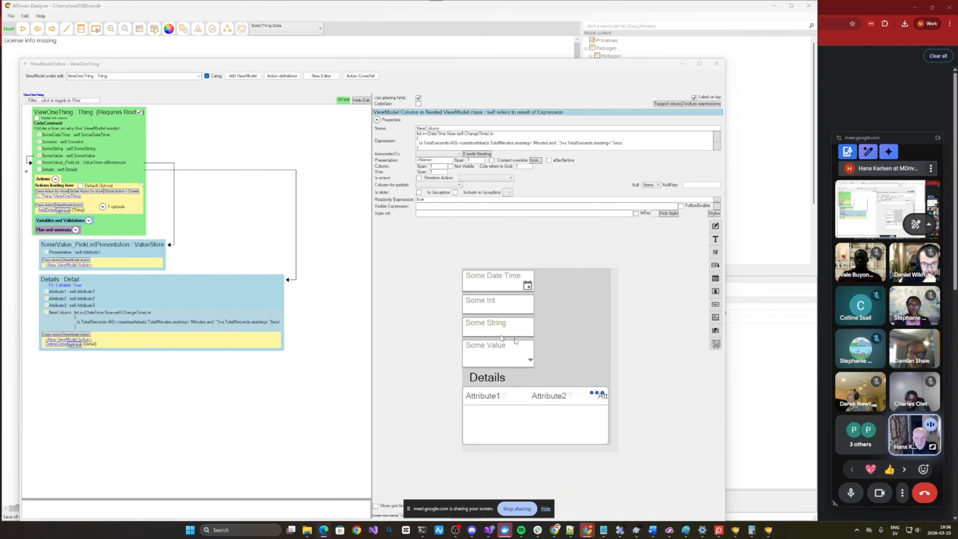
key("alt+Tab")
left_click(566, 75)
type("localhost:5020")
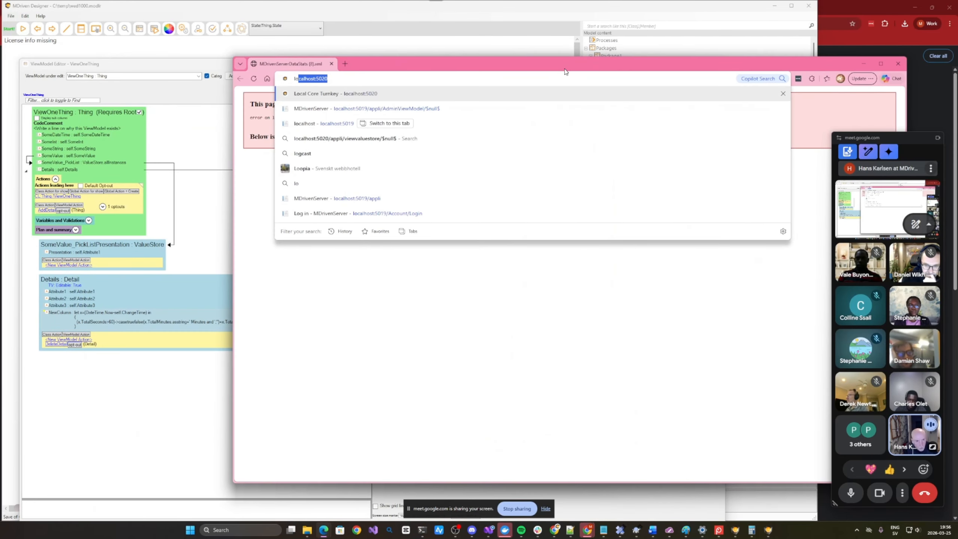
key("End")
key("BackSpace")
key("BackSpace")
type("01")
key("Return")
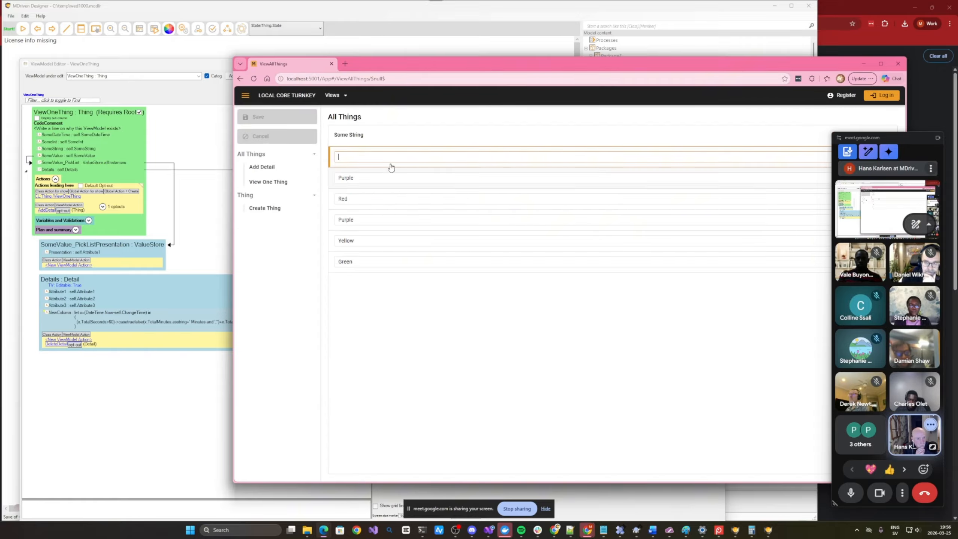
left_click(343, 179)
left_click(311, 187)
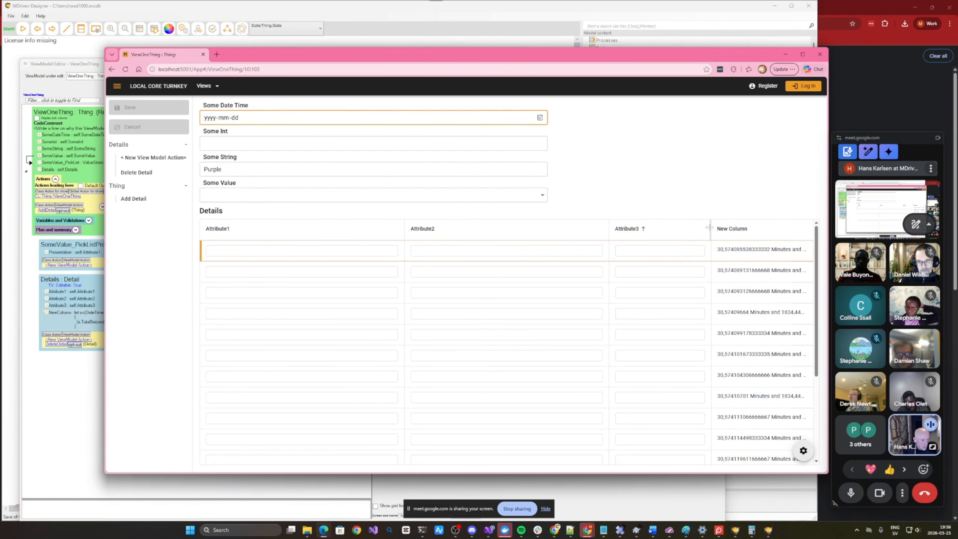
Step: Review the New Column values, enter sdfdf and xcvxcv as Attribute1 in the first two Details rows, and save
scroll(698, 360, "down", 3)
scroll(698, 360, "up", 1)
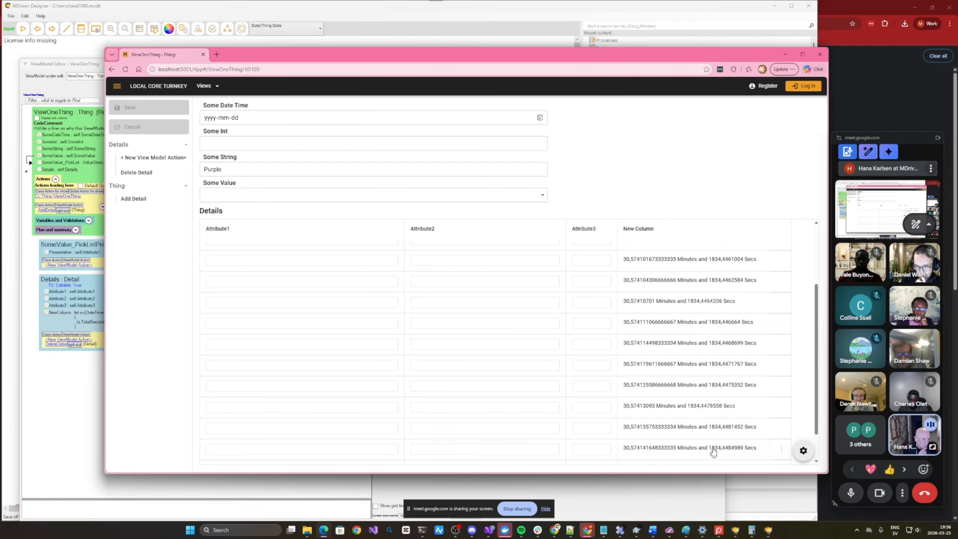
scroll(714, 438, "up", 3)
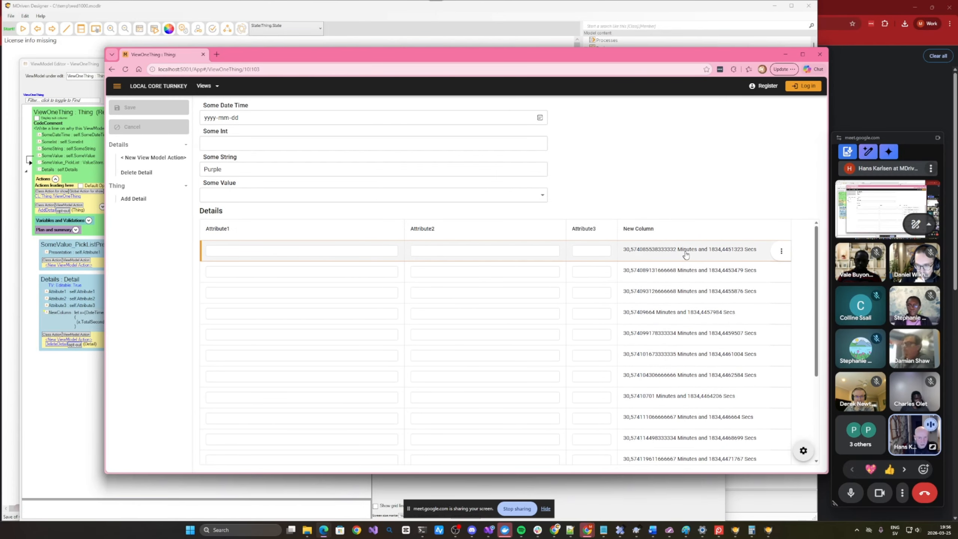
left_click(300, 252)
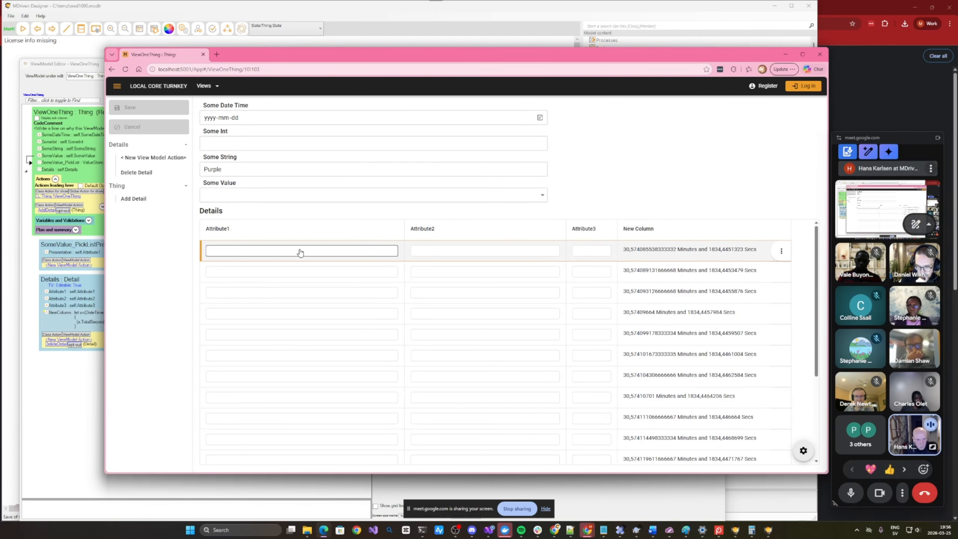
type("sdfdf")
left_click(637, 257)
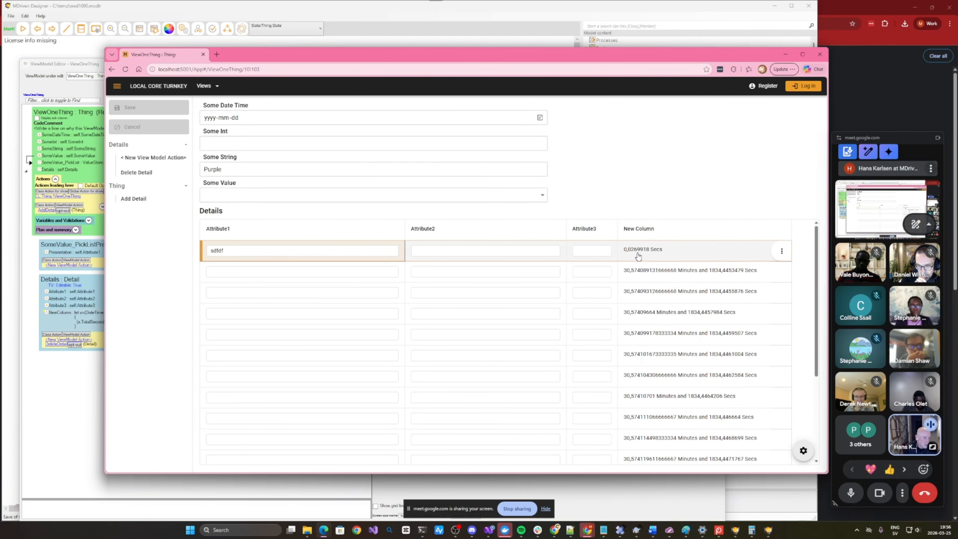
left_click(242, 271)
type("xcvxcv")
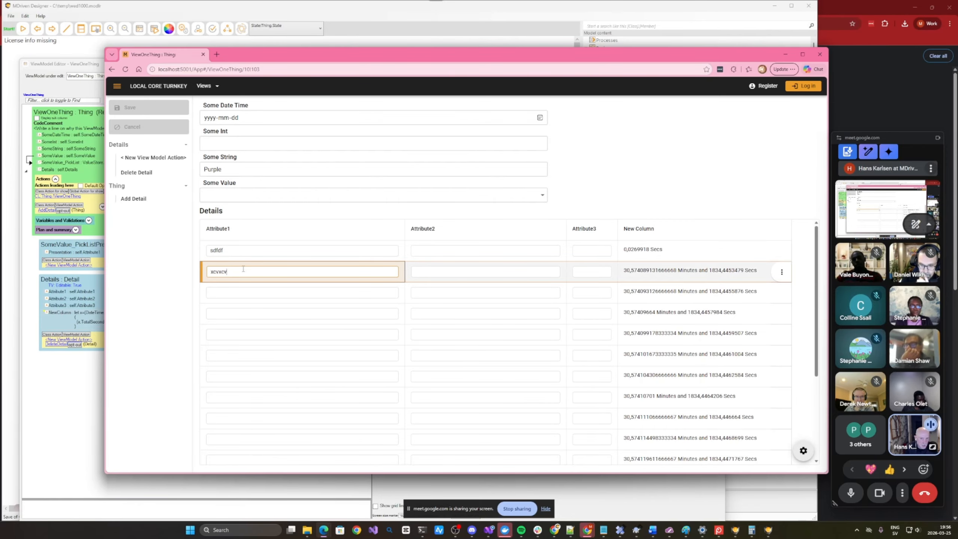
left_click(137, 109)
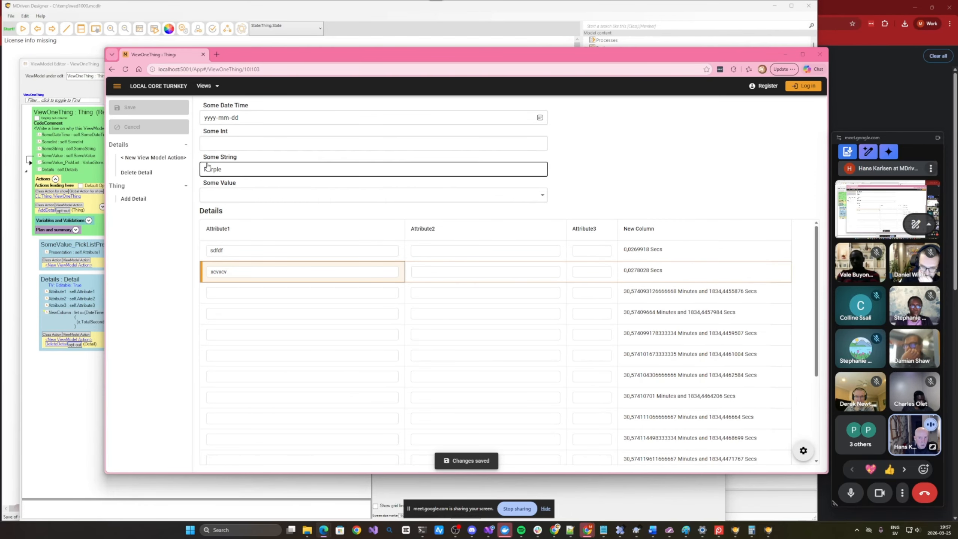
Step: Switch to the ViewModel Editor, copy NewColumn's entire expression from its OCL editor, and close that editor
key("alt+Tab")
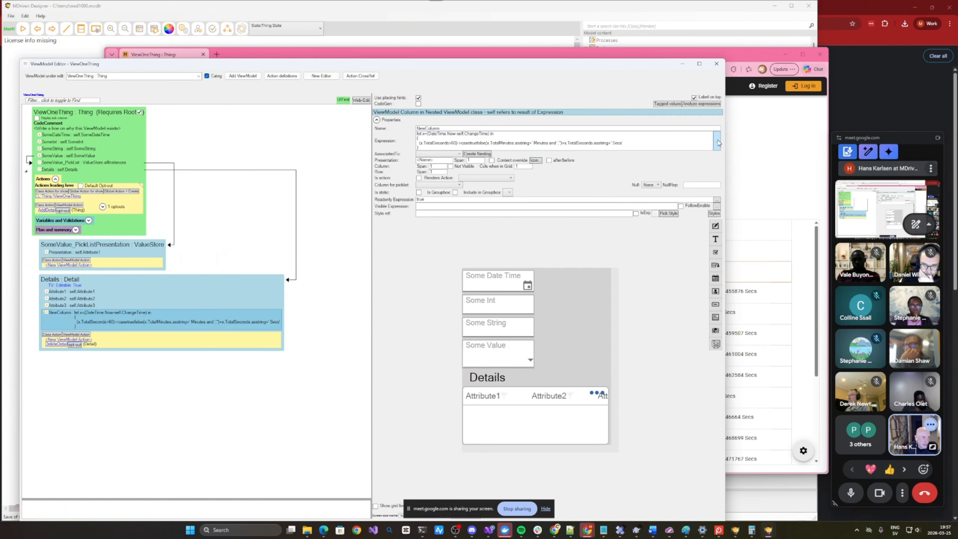
left_click(716, 142)
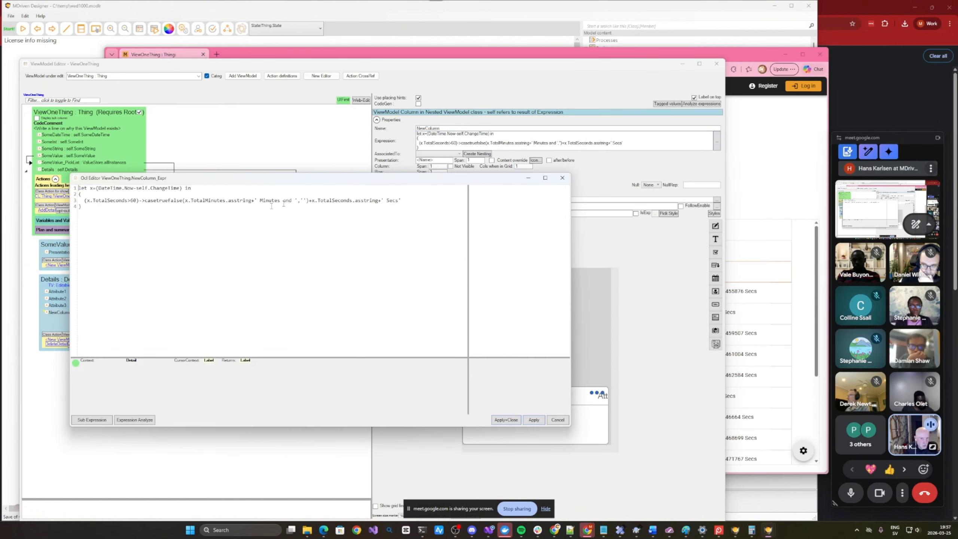
key("ctrl+a")
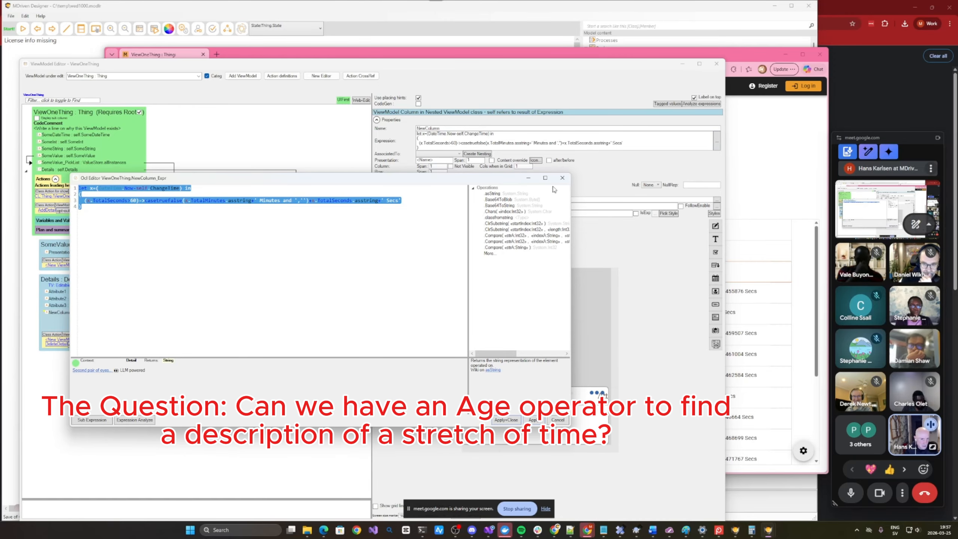
left_click(562, 178)
Step: Switch to the main MDriven Designer window, search the model for SUP and open SysSuperClass
key("alt+Tab")
key("alt+Tab")
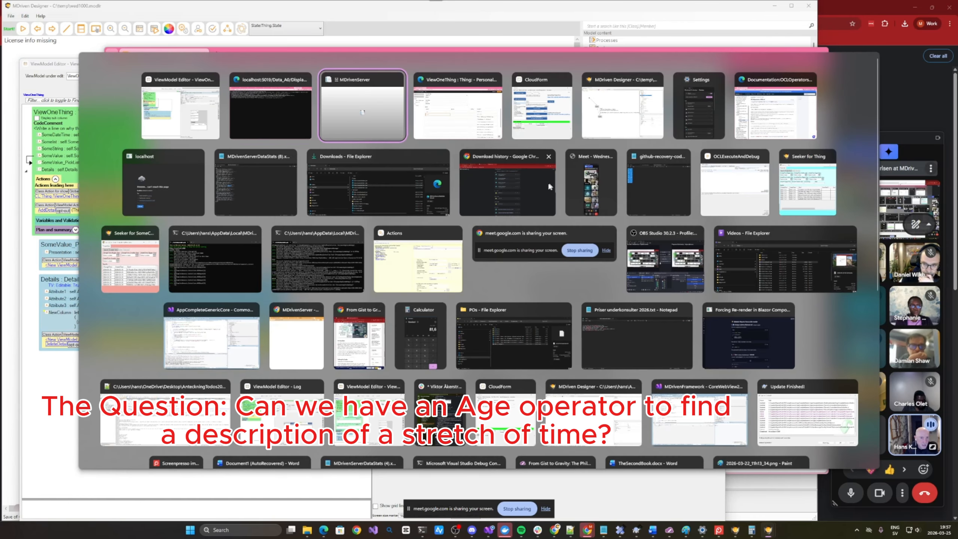
key("alt+shift+Tab")
key("alt+shift+Tab")
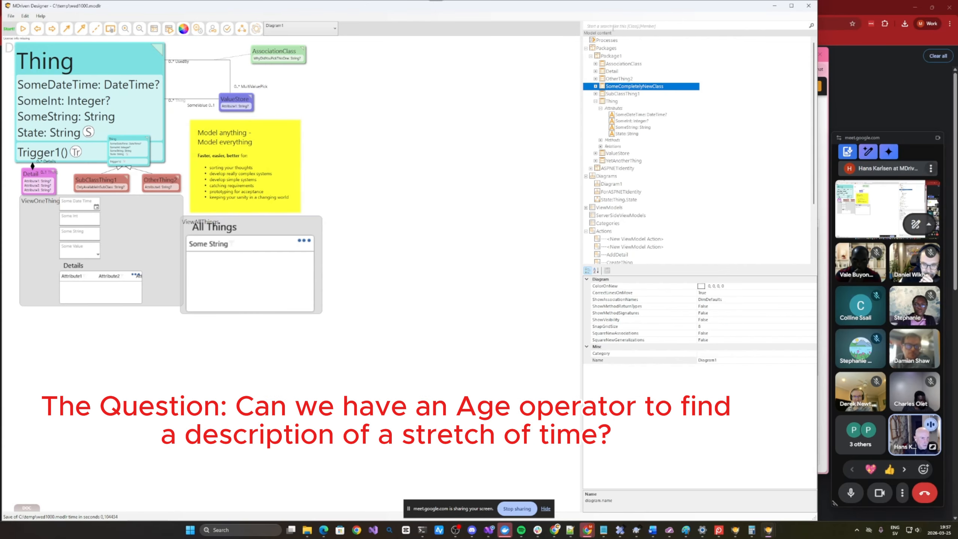
type("sUP")
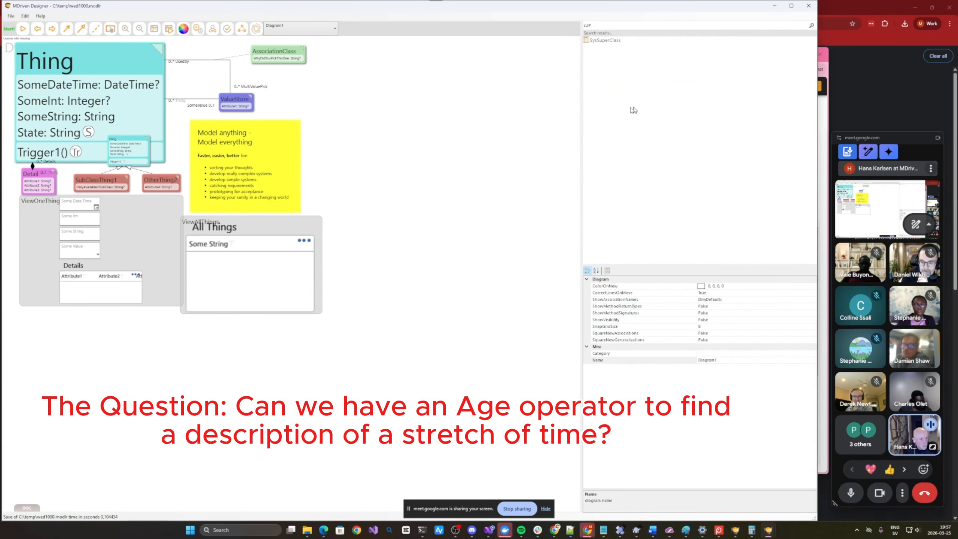
left_click(600, 41)
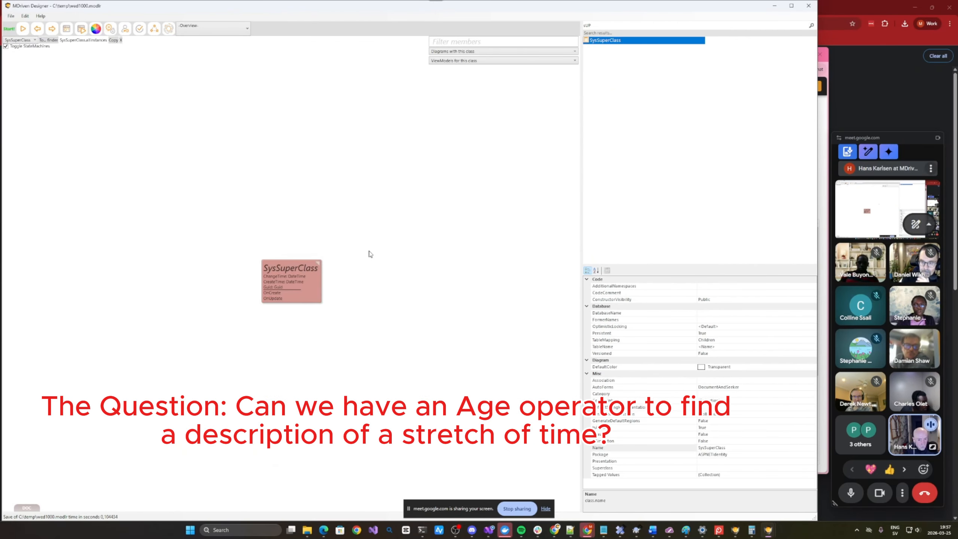
Step: Add a method to SysSuperClass and name it GiveMeTime
left_click(317, 282)
key("ctrl+m")
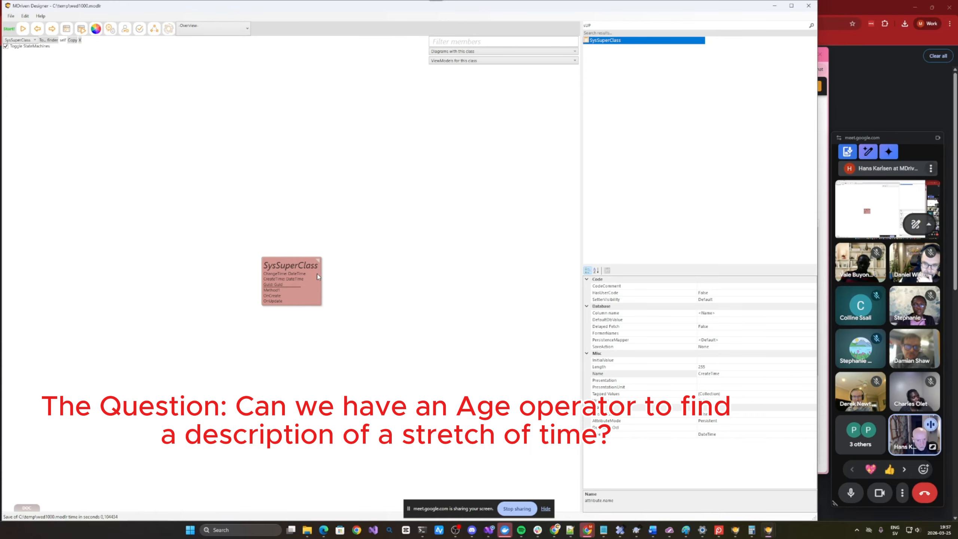
left_click(275, 290)
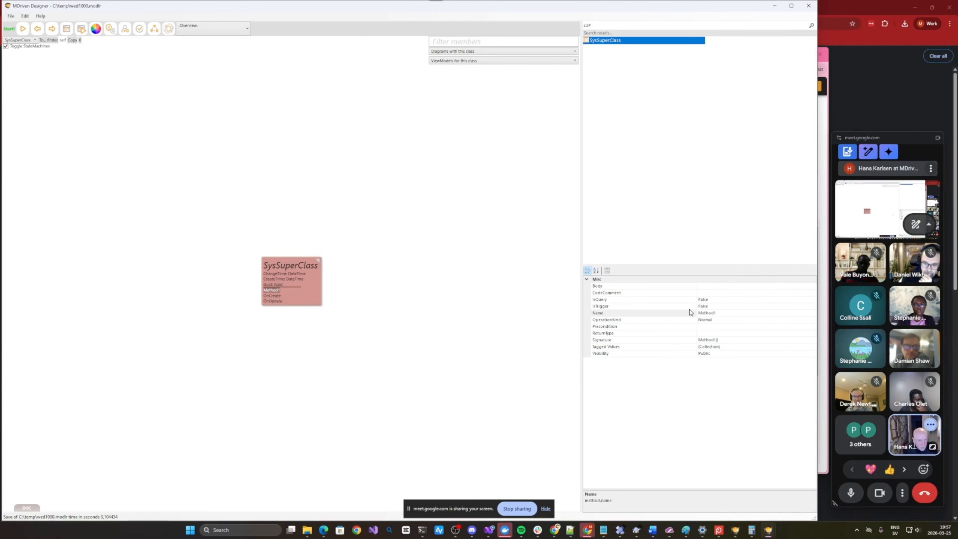
left_click(724, 313)
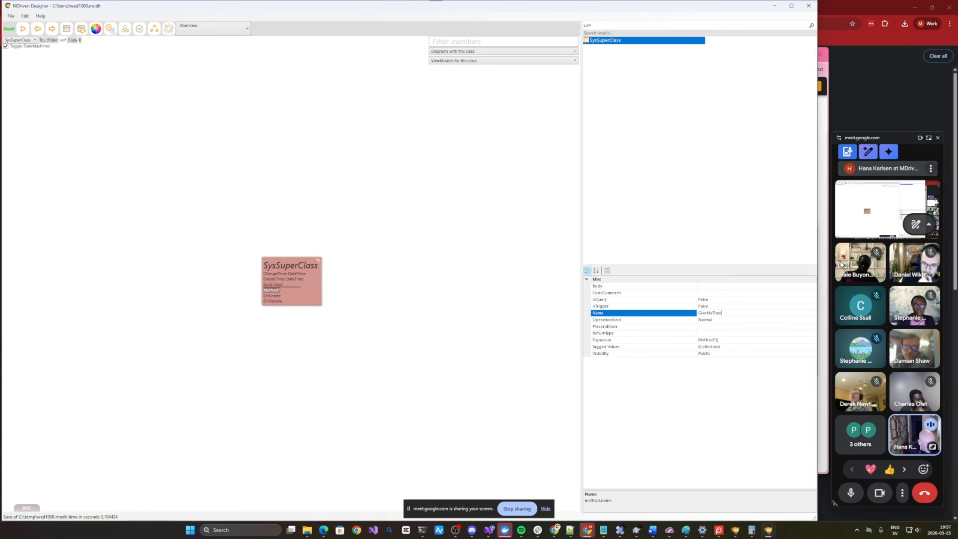
Step: Set the method's signature to GiveMeTime(dt:DateTime):String
left_click(767, 340)
type("dt:DateTime):S")
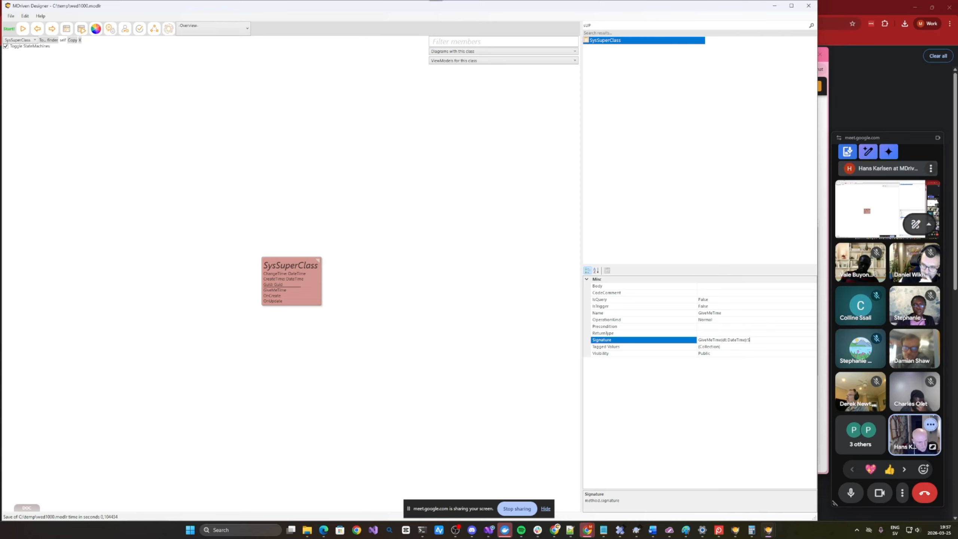
type("tring")
key("Return")
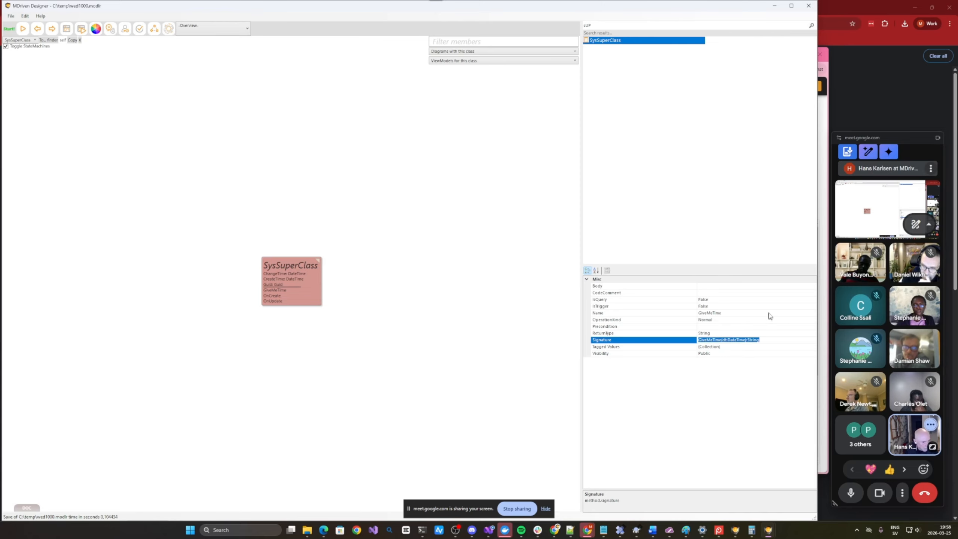
Step: Paste the copied expression into GiveMeTime's body and replace self.ChangeTime with dt, so that x is DateTime.Now-dt
left_click(762, 286)
left_click(813, 287)
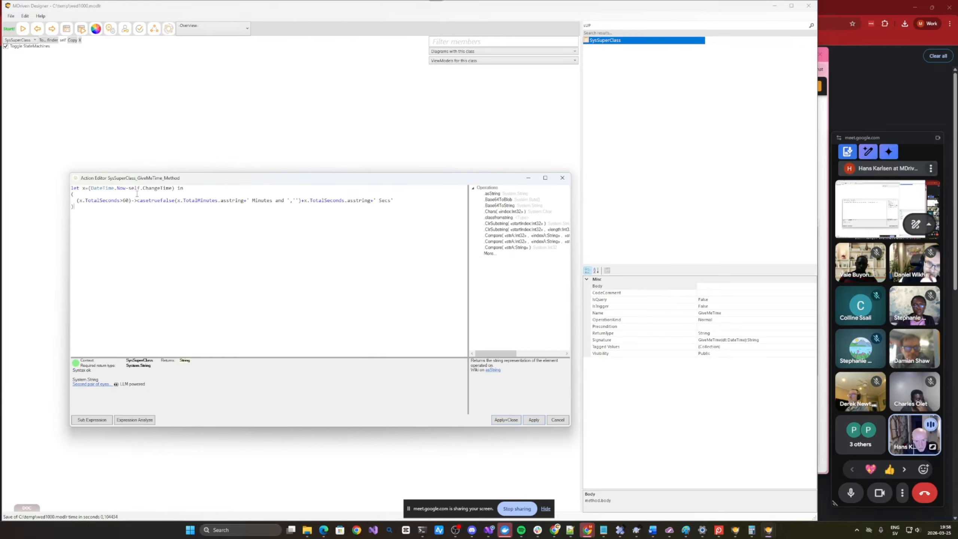
left_click(137, 193)
key("Right")
key("Right")
key("Right")
key("Right")
key("Right")
key("Right")
key("Right")
key("Right")
key("Right")
key("Right")
key("Right")
key("Right")
key("Right")
key("Right")
key("Right")
key("Right")
key("Right")
key("Right")
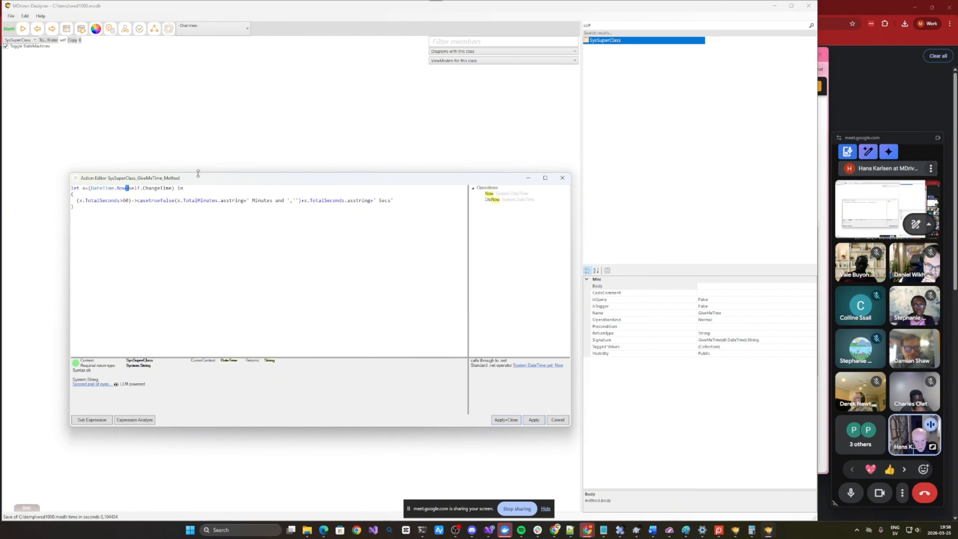
key("shift+Right")
key("shift+Right")
key("shift+Right")
key("shift+Right")
key("shift+Right")
key("shift+Right")
key("shift+Right")
key("shift+Right")
key("shift+Right")
key("shift+Right")
key("shift+Right")
key("shift+Right")
key("shift+Right")
key("shift+Right")
key("shift+Right")
key("shift+Right")
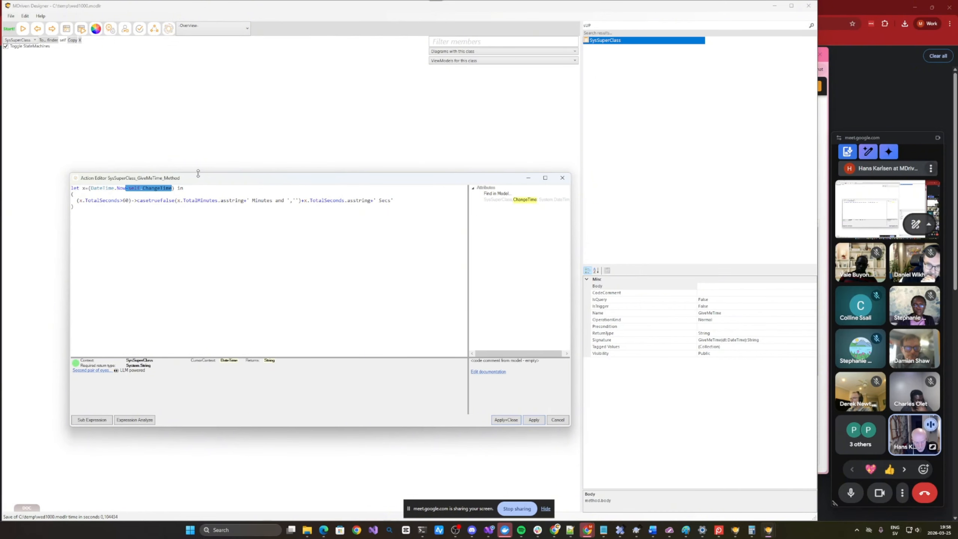
type("dt")
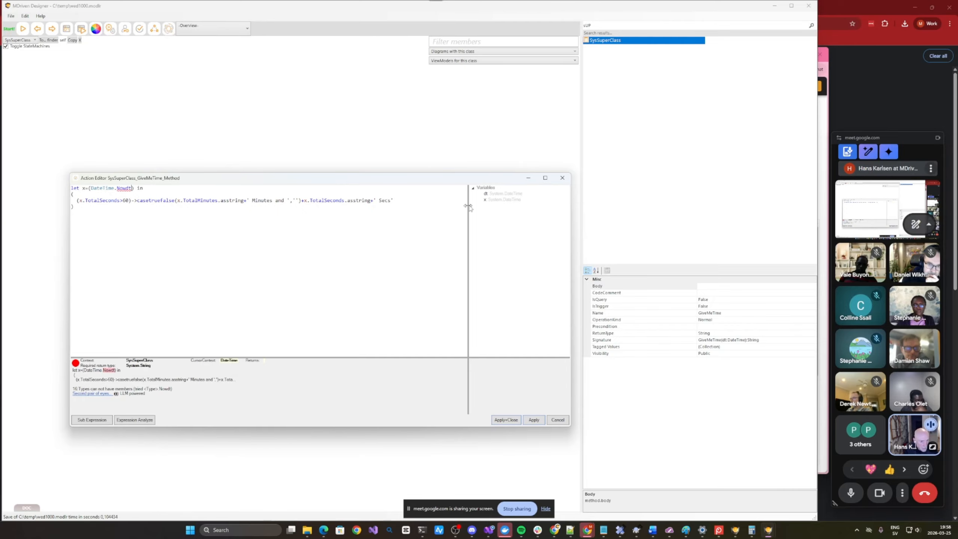
key("Escape")
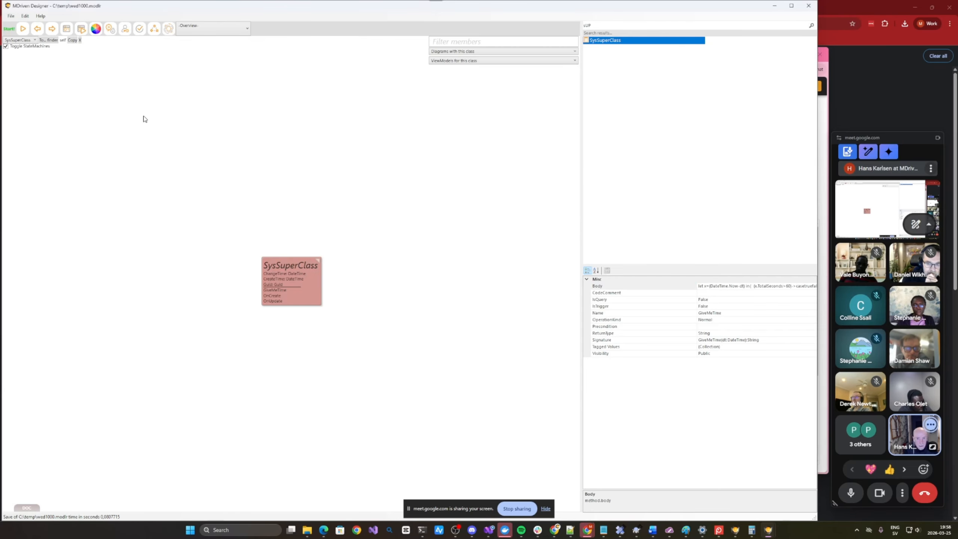
Step: Return to the ViewModel Editor, duplicate NewColumn within the Details class and select the copy
key("alt+Tab")
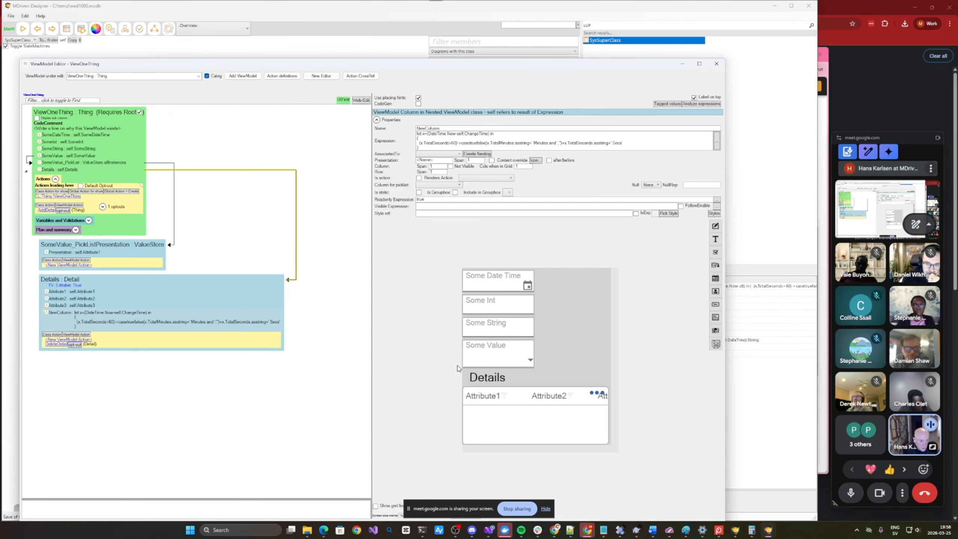
left_click(96, 321)
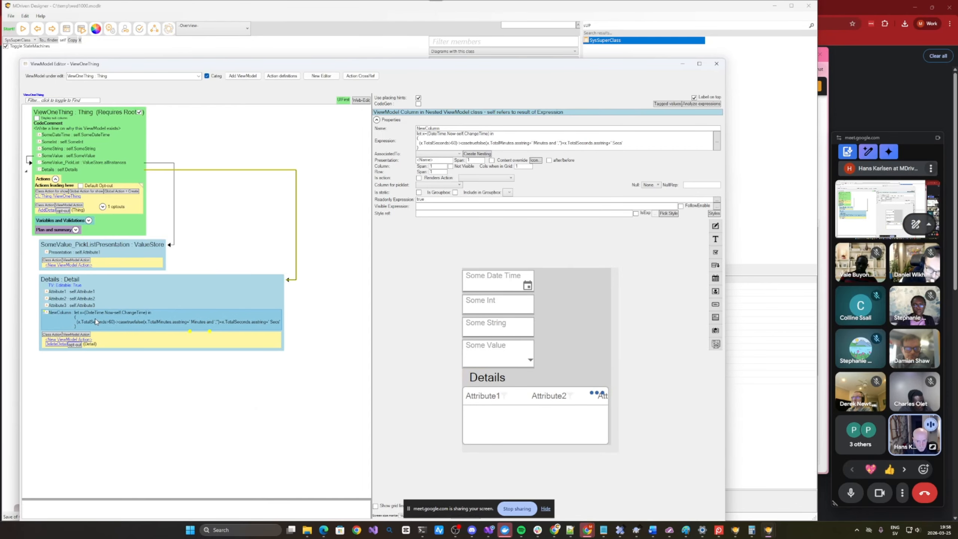
key("ctrl+c")
key("ctrl+v")
left_click(98, 341)
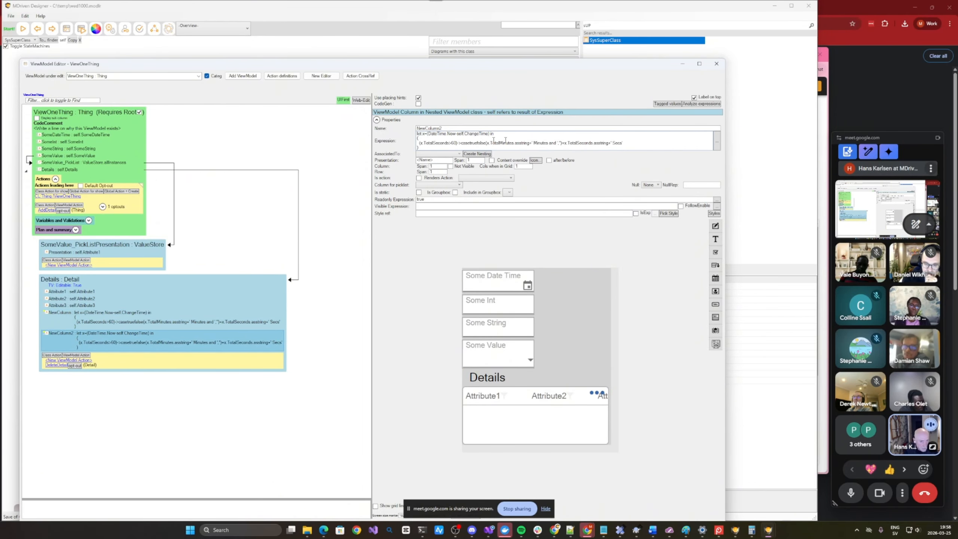
Step: Open the duplicated column's expression and replace all of it with the beginning of a method call, self.Gi
double_click(501, 141)
left_click_drag(83, 207, 79, 188)
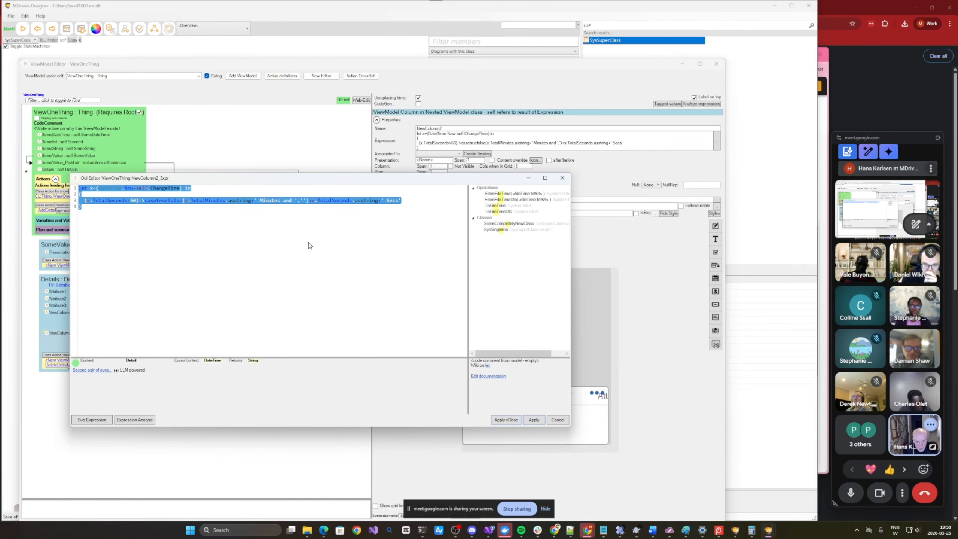
type("self.Gi")
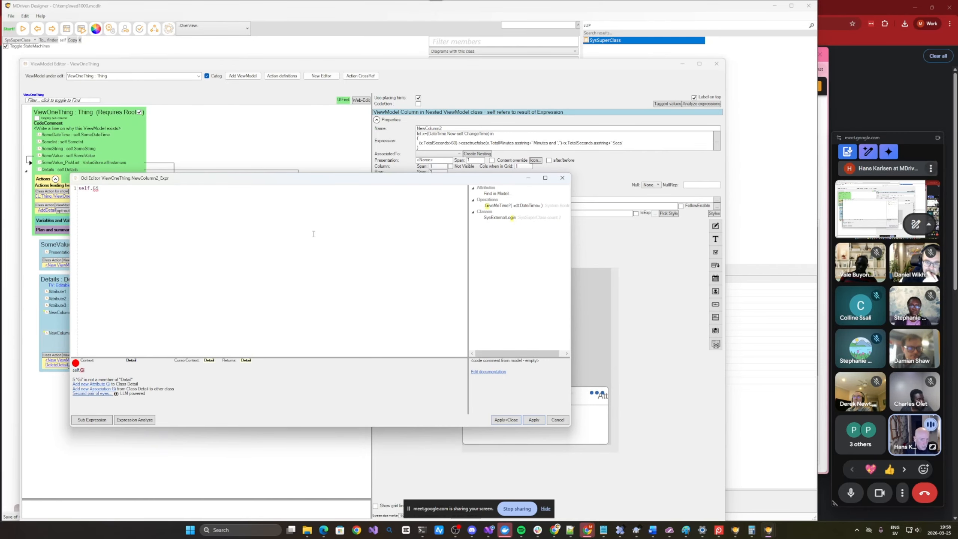
Step: Switch to the main designer window and set IsQuery to True for SysSuperClass's GiveMeTime method
key("alt+Tab")
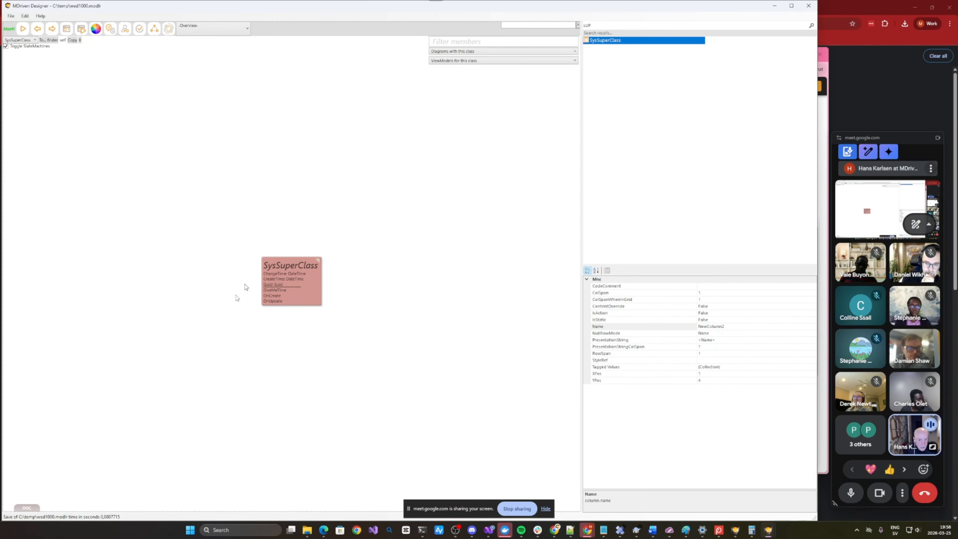
left_click(275, 291)
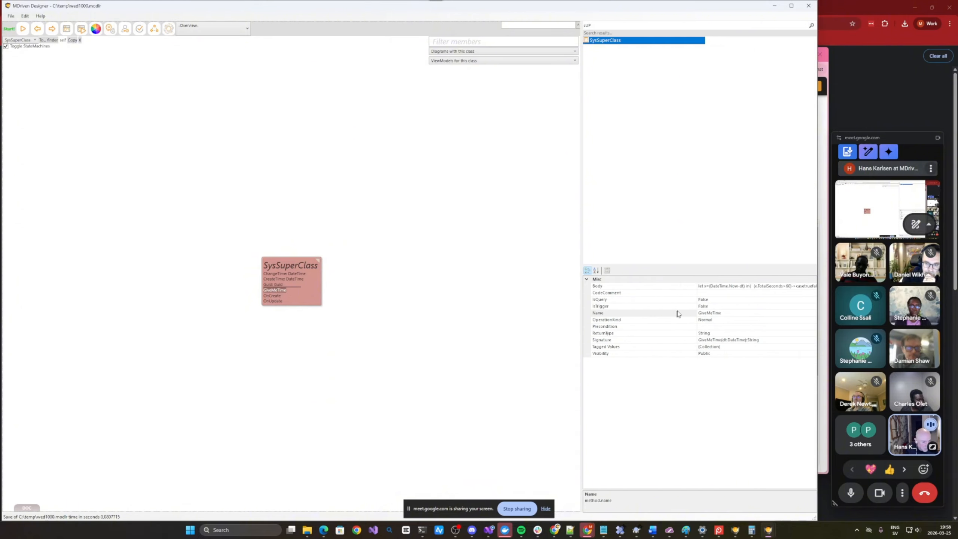
left_click(738, 299)
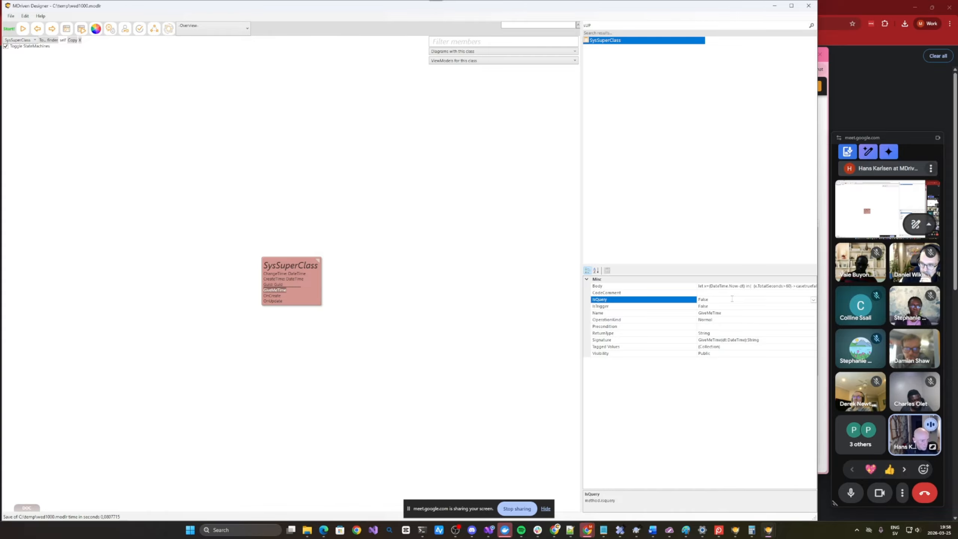
left_click(728, 305)
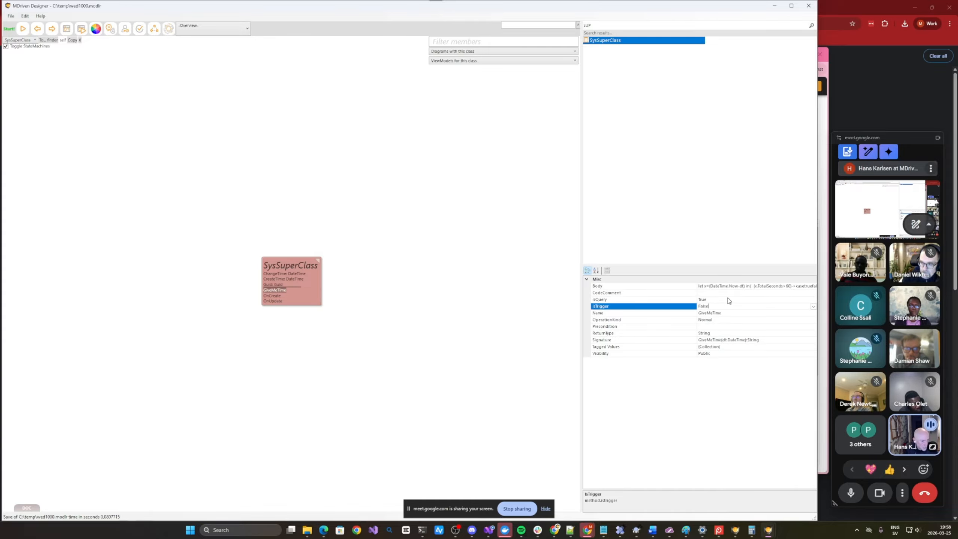
left_click(728, 299)
Step: Return to the column's expression editor, complete the call with the suggested GiveMeTime operation and remove its placeholder parameter
key("alt+Tab")
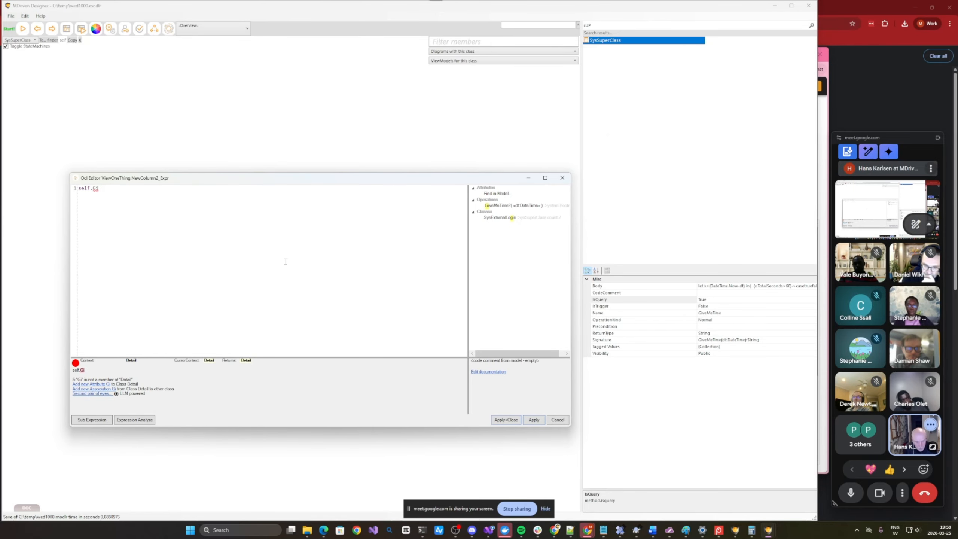
type("ve")
left_click(513, 206)
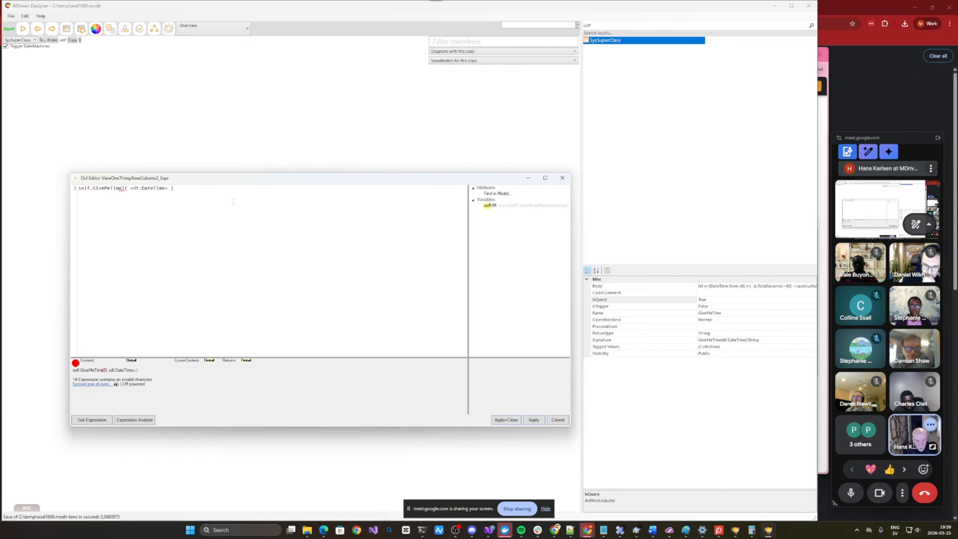
key("ctrl+BackSpace")
key("ctrl+BackSpace")
key("ctrl+BackSpace")
key("ctrl+BackSpace")
key("ctrl+BackSpace")
key("Left")
key("Left")
key("BackSpace")
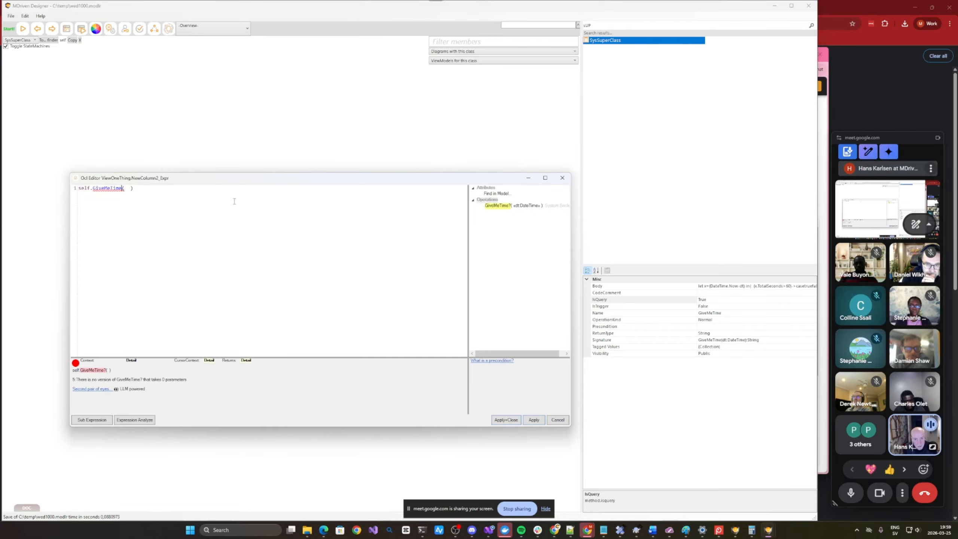
Step: Pass self.ChangeTime as the argument of GiveMeTime, then apply the expression and close its editor
key("Right")
key("Right")
type("self")
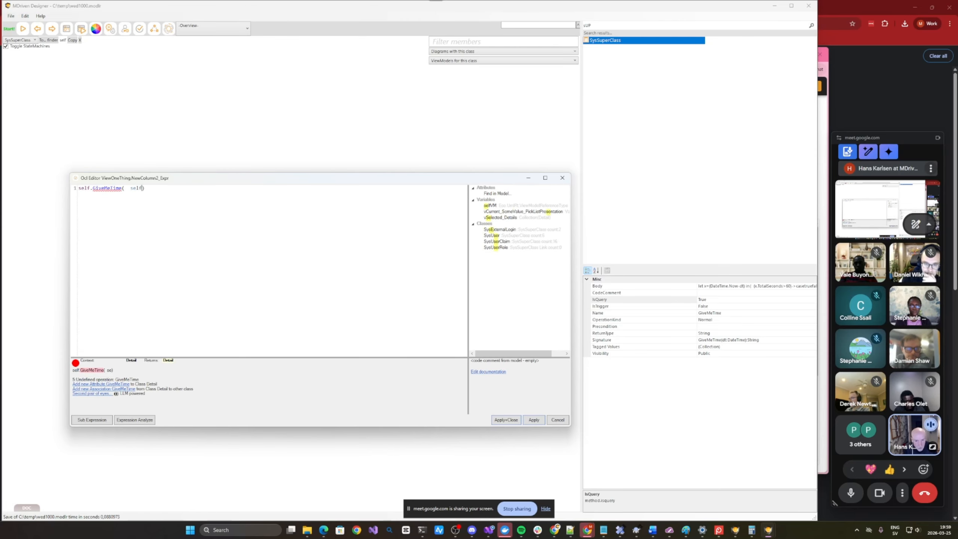
type(".Change")
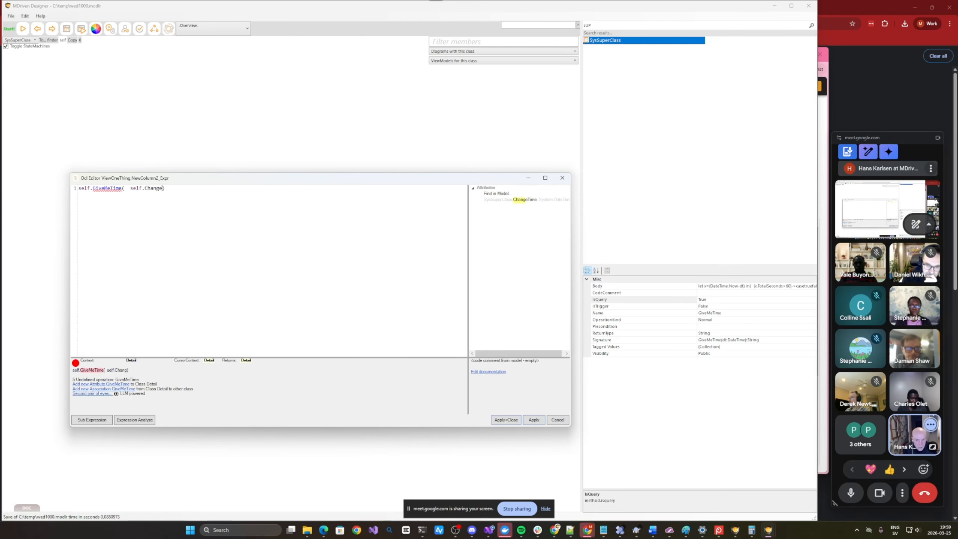
type("Toi")
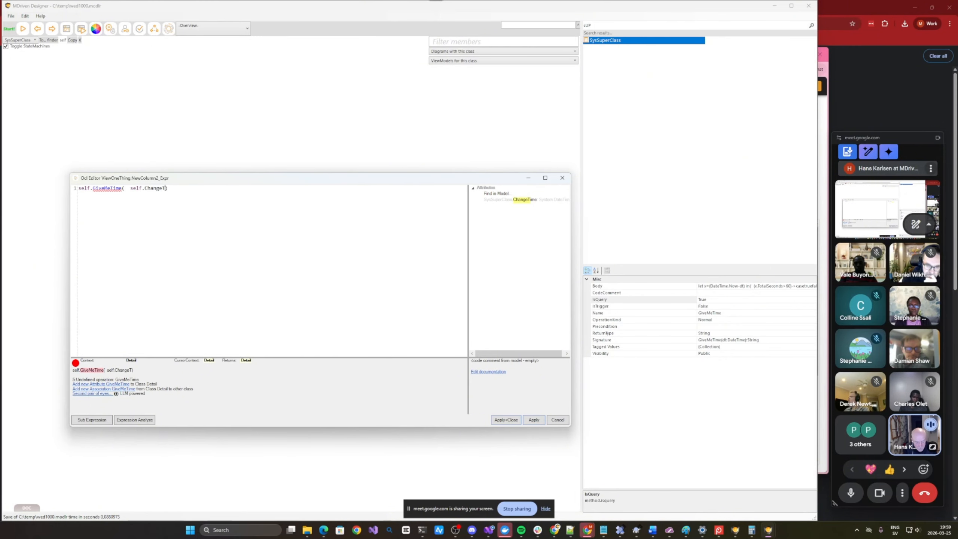
type("e")
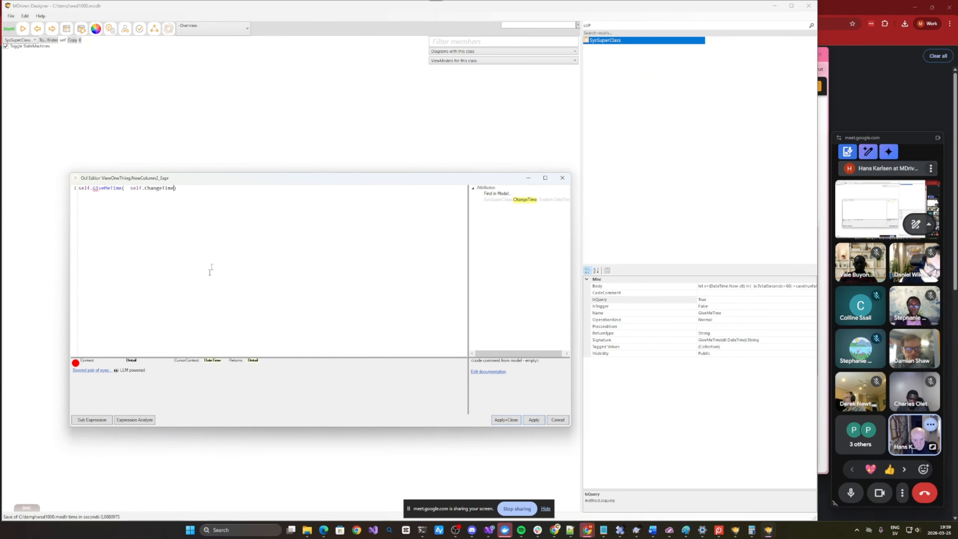
left_click(506, 420)
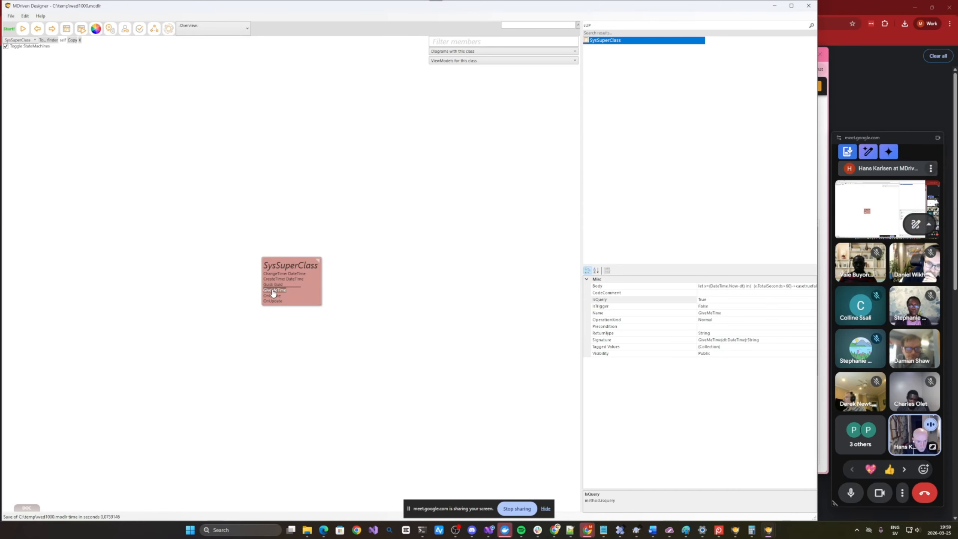
Step: Check NewColumn2 in the ViewModel Editor, then switch to the CloudForm window and upload the model to the local server
key("alt+Tab")
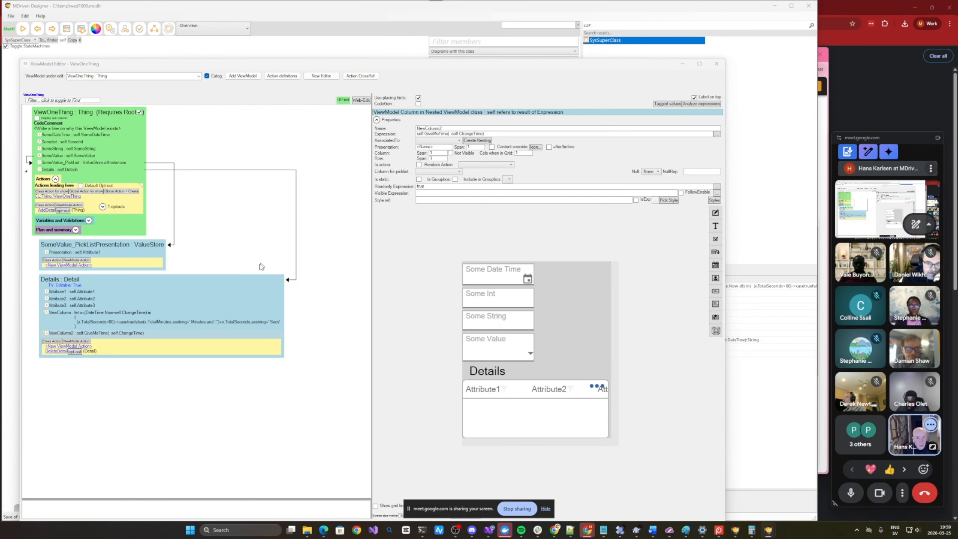
key("alt+Tab")
key("Tab")
key("alt+Tab")
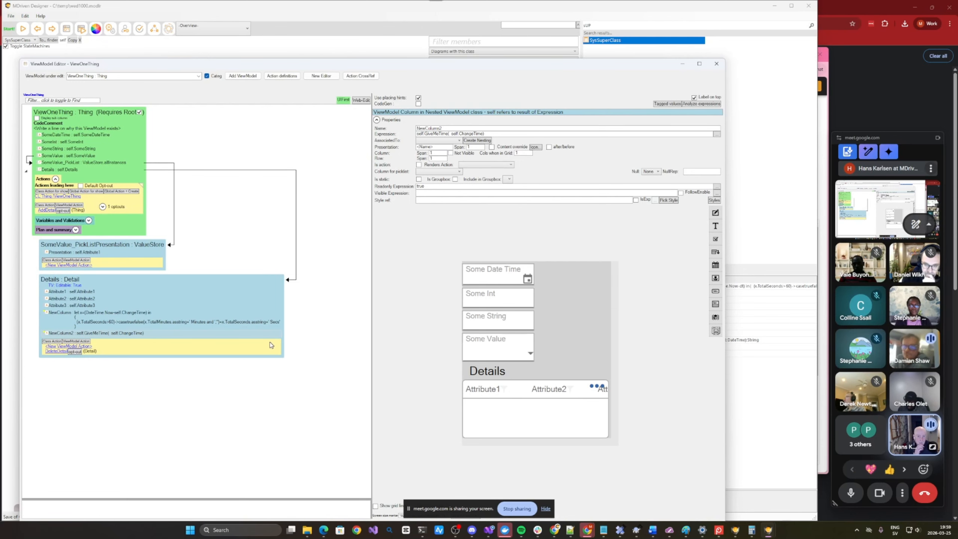
key("alt+Tab")
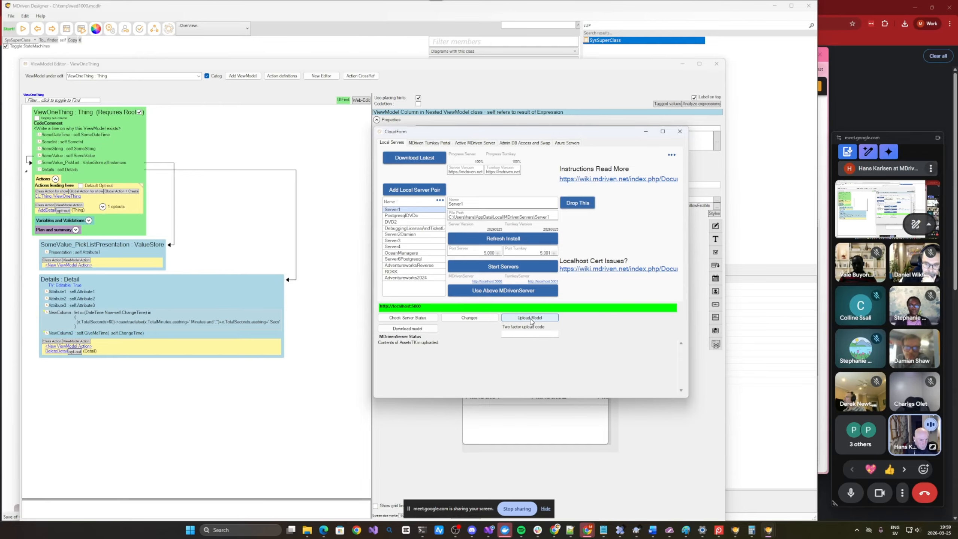
Step: Switch to the browser's ViewOneThing page, append sds to Attribute1 in the first Details row and save the change
key("alt+Tab")
key("alt+Tab")
key("alt+Tab")
key("alt+Tab")
key("alt+Tab")
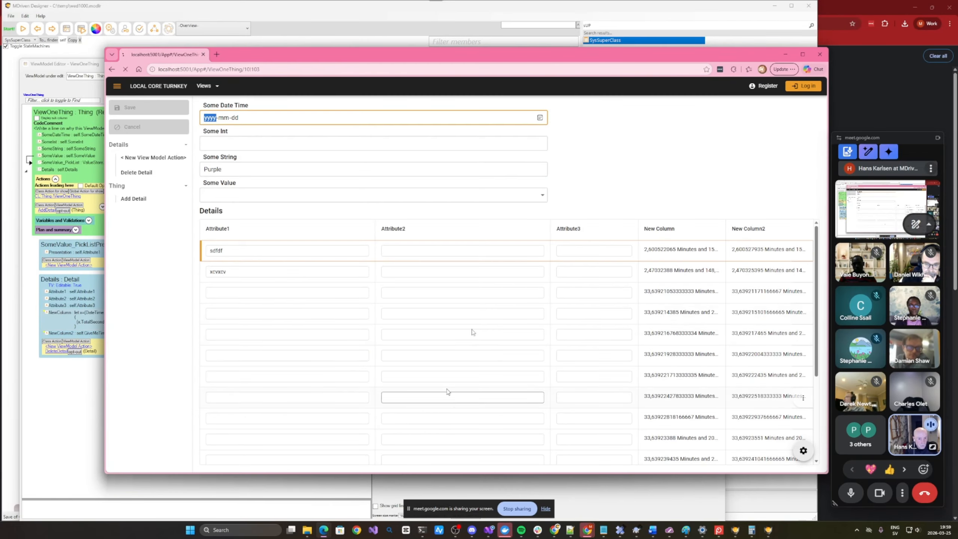
left_click(675, 195)
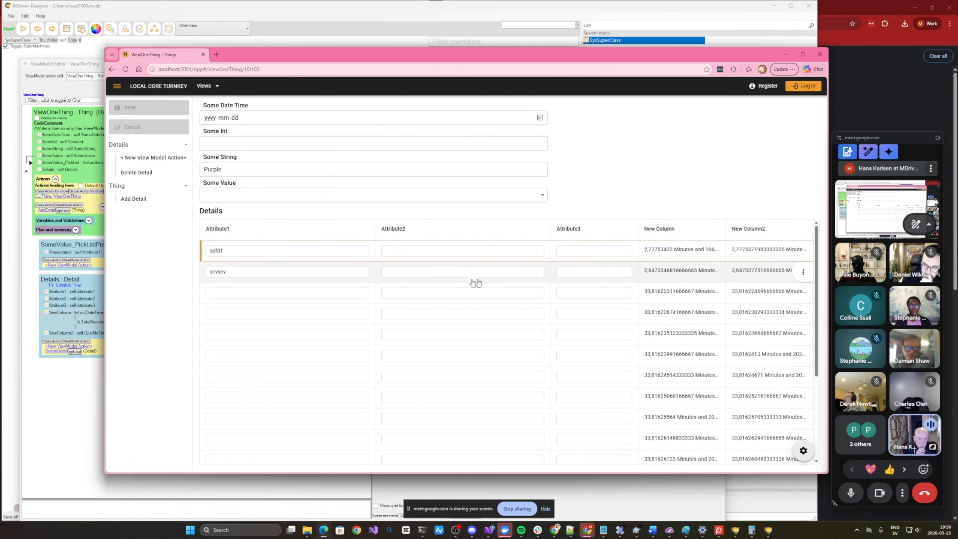
left_click(249, 251)
type("sds")
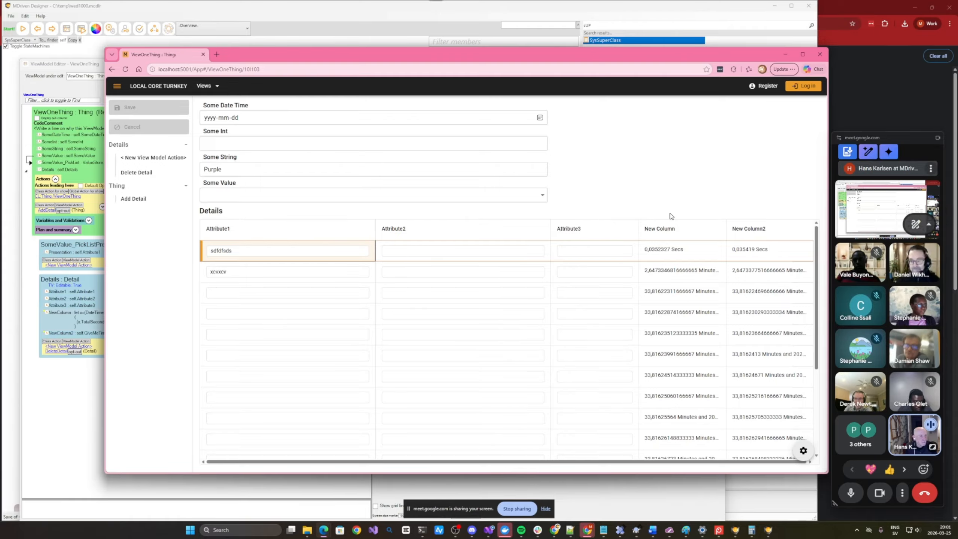
Step: Move the browser window slightly aside and look through the open windows for another one to switch to
left_click_drag(733, 58, 699, 54)
key("alt+Tab")
key("alt+Tab")
key("alt+Tab")
key("alt+Tab")
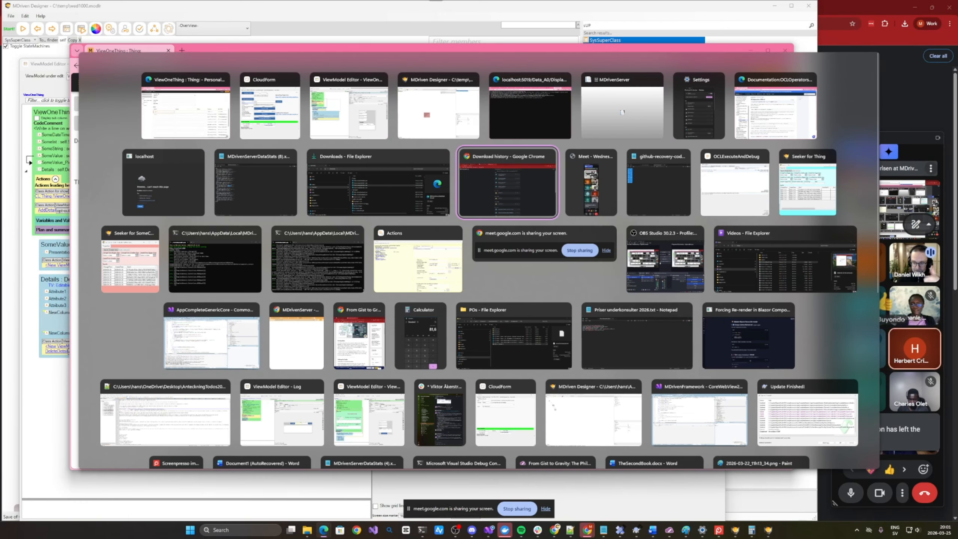